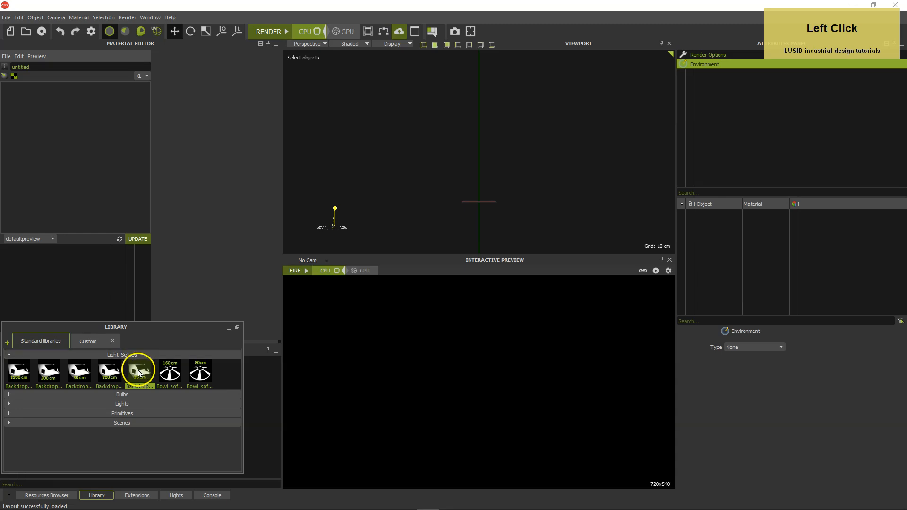
# Load the Backdrop+3dif_lights__Up_to_30cm light setup from the standard library into the scene and close the library
pyautogui.moveTo(140, 373); pyautogui.dragTo(450, 165)
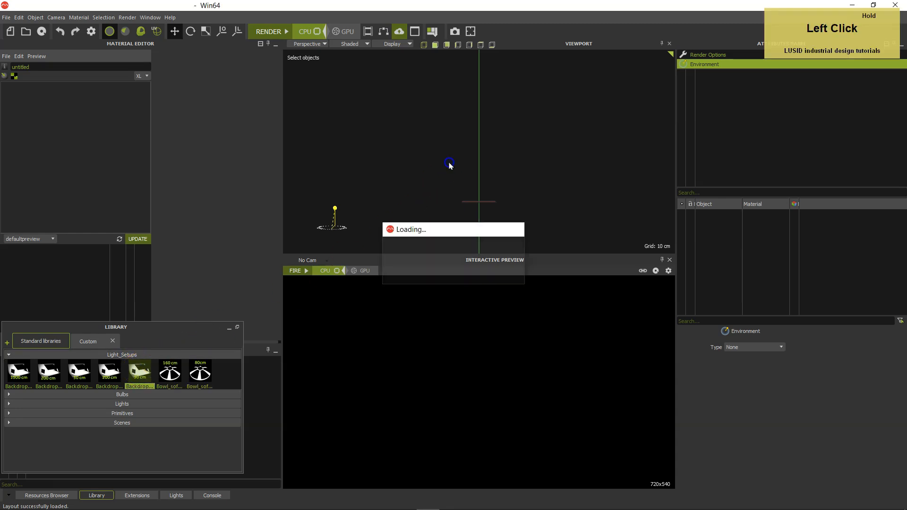
pyautogui.click(229, 327)
pyautogui.keyDown('alt'); pyautogui.moveTo(499, 210); pyautogui.dragTo(502, 200, button='middle'); pyautogui.keyUp('alt')
pyautogui.keyDown('alt'); pyautogui.moveTo(532, 199); pyautogui.dragTo(467, 217); pyautogui.keyUp('alt')
pyautogui.keyDown('alt'); pyautogui.moveTo(467, 220); pyautogui.dragTo(482, 199, button='right'); pyautogui.keyUp('alt')
pyautogui.keyDown('alt'); pyautogui.moveTo(482, 198); pyautogui.dragTo(518, 181, button='middle'); pyautogui.keyUp('alt')
pyautogui.keyDown('alt'); pyautogui.moveTo(518, 181); pyautogui.dragTo(516, 201); pyautogui.keyUp('alt')
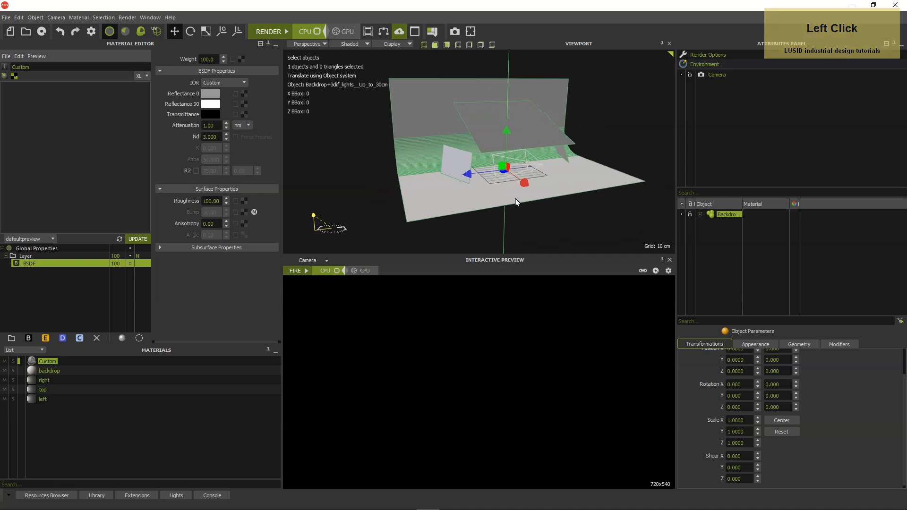
# Set the camera's resolution to 1920 x 1080 px with the aspect ratio unlocked, and lock the ratio again
pyautogui.click(714, 75)
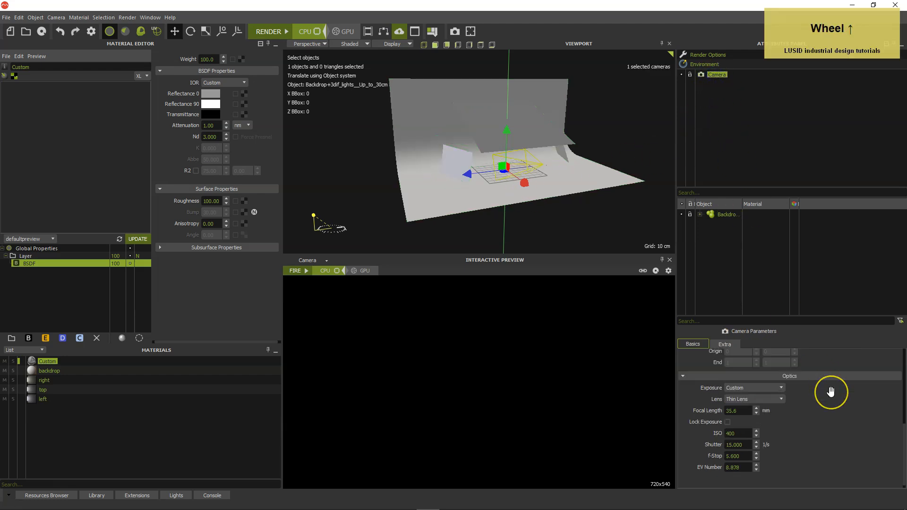
pyautogui.scroll(3, 830, 391)
pyautogui.scroll(-2, 830, 392)
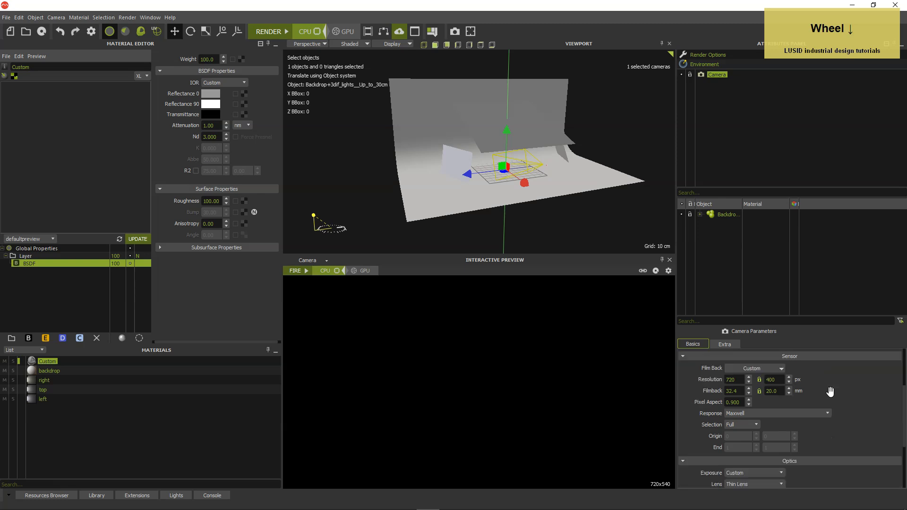
pyautogui.click(759, 380)
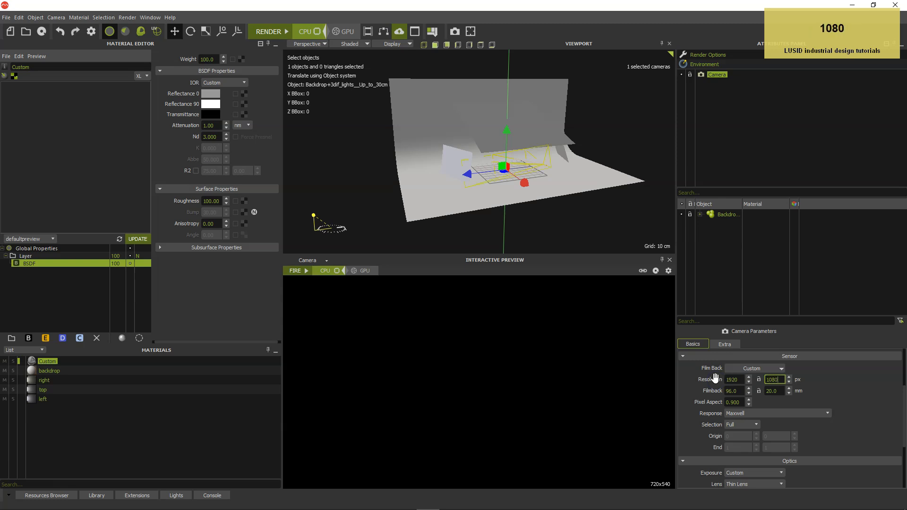
pyautogui.press('Return')
pyautogui.click(759, 382)
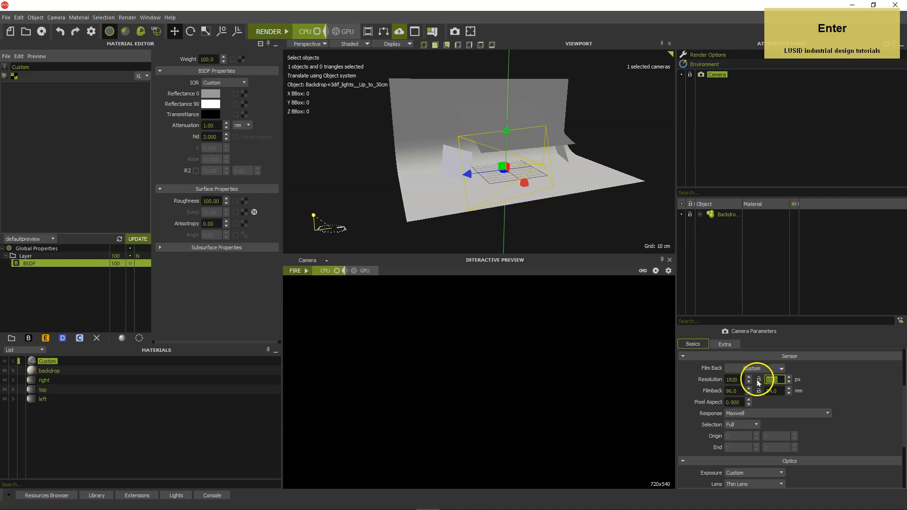
pyautogui.click(760, 381)
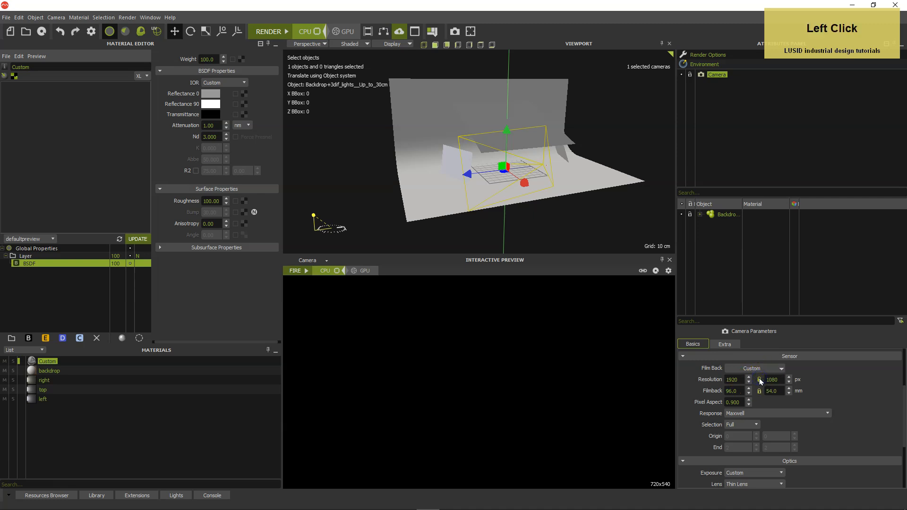
# Set the camera's pixel aspect to 1
pyautogui.moveTo(746, 403); pyautogui.dragTo(716, 402)
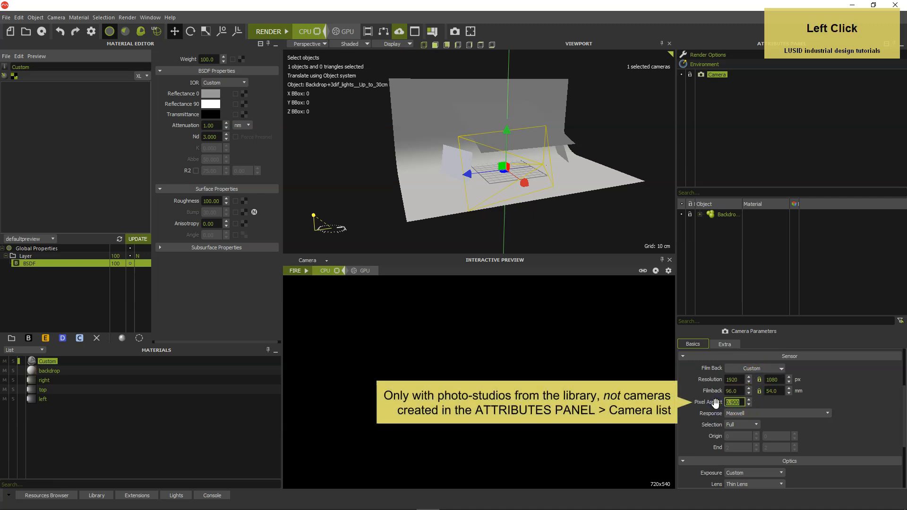
pyautogui.write('1')
pyautogui.press('Return')
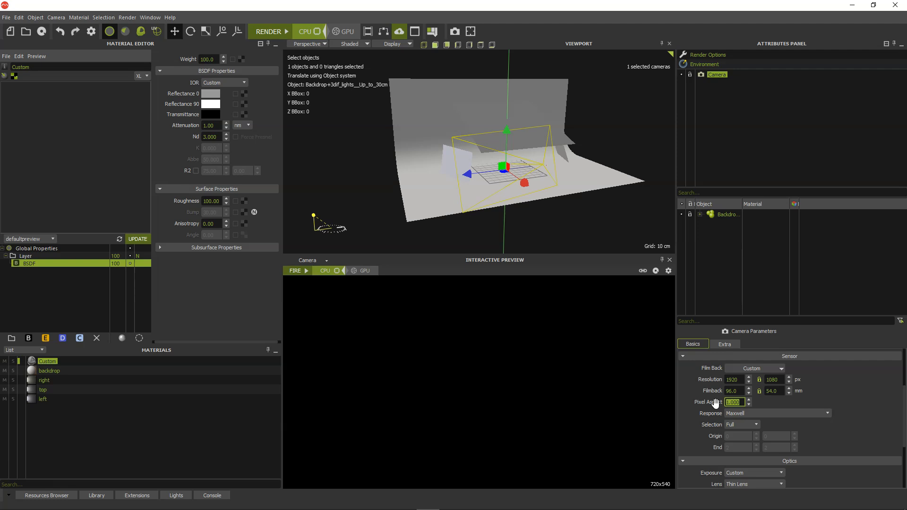
# Configure the camera optics with a Pin Hole lens, a focal length of 135 mm and a shutter value of 5 (1/s)
pyautogui.scroll(-5, 832, 406)
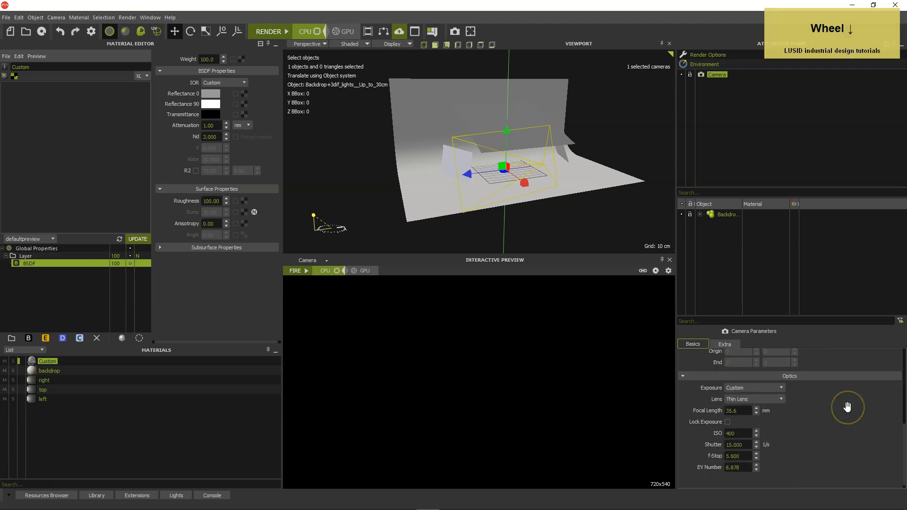
pyautogui.click(766, 400)
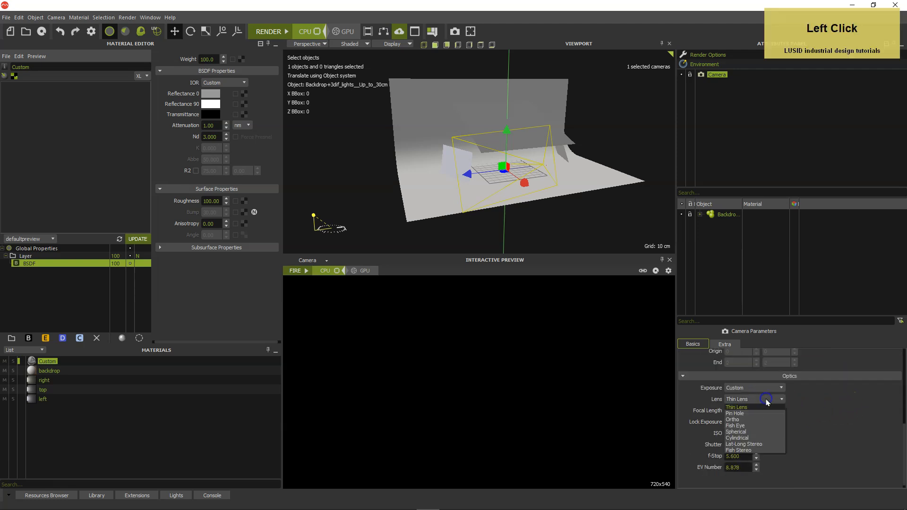
pyautogui.click(741, 415)
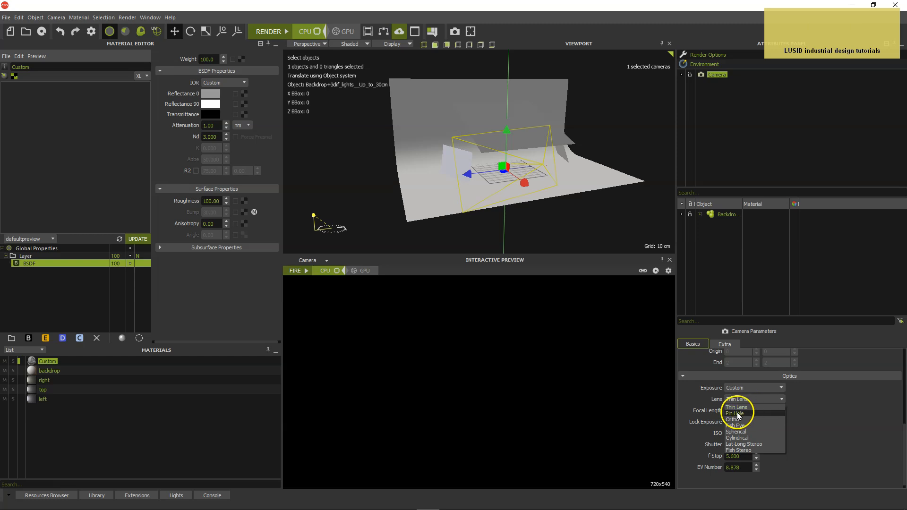
pyautogui.click(737, 413)
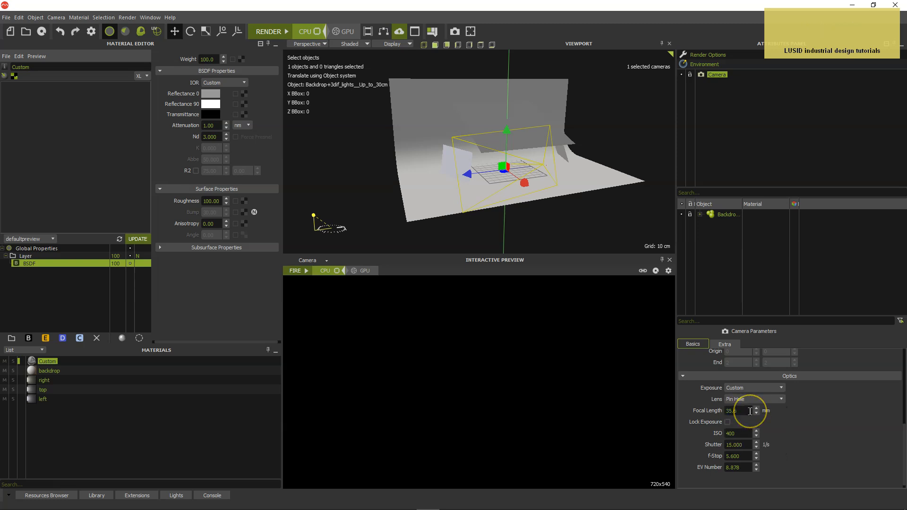
pyautogui.moveTo(750, 411); pyautogui.dragTo(719, 411)
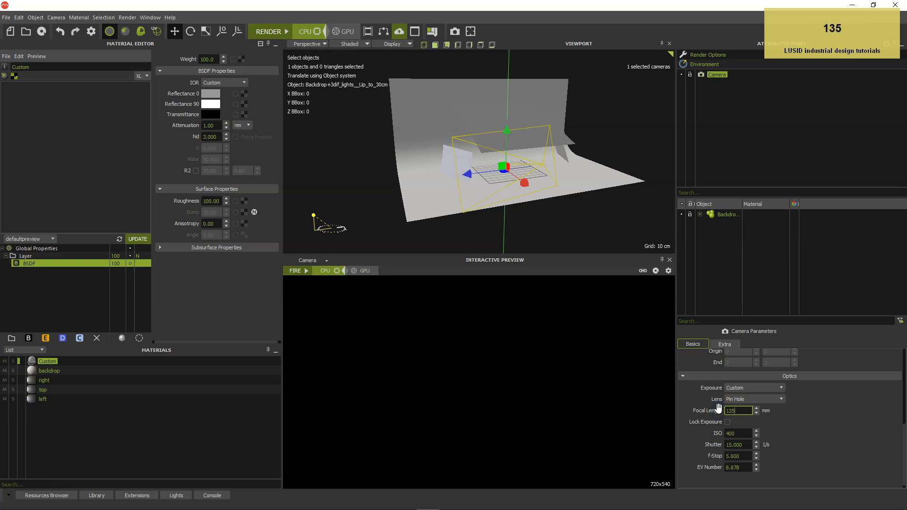
pyautogui.press('Return')
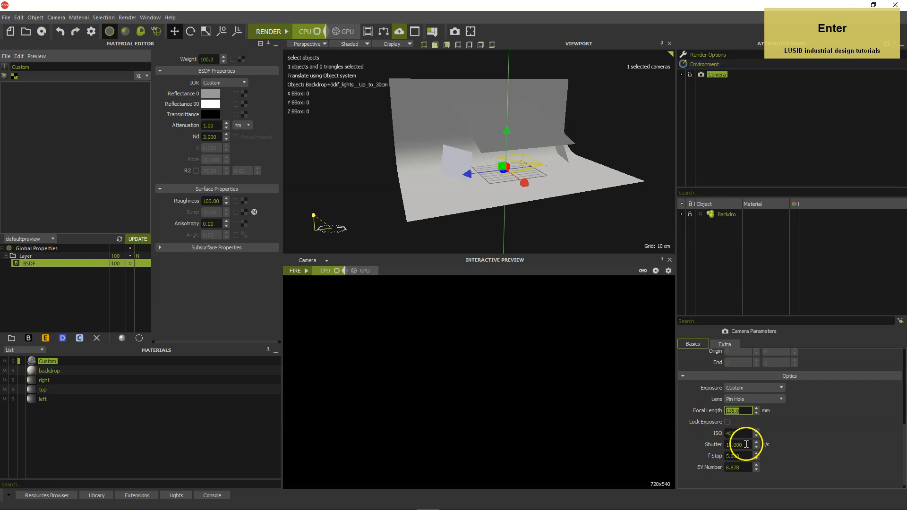
pyautogui.click(715, 444)
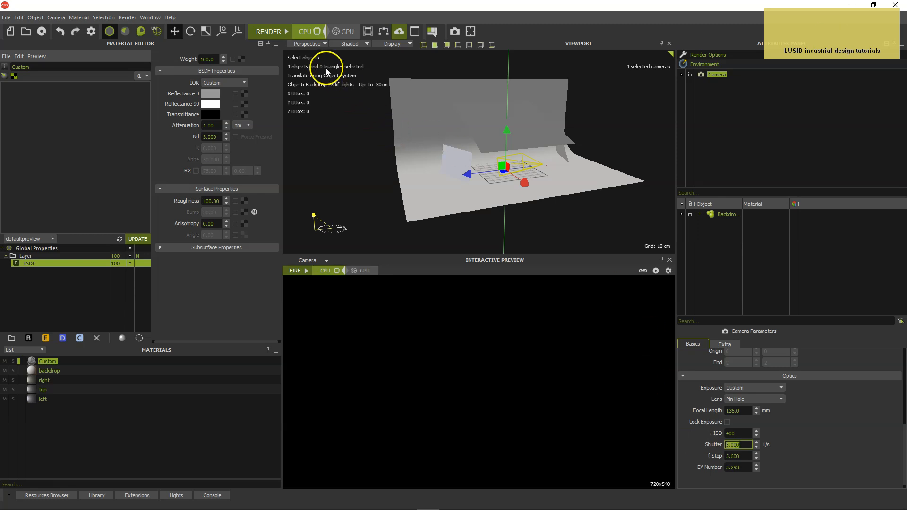
# Switch the viewport from Perspective to the Camera view and run the FIRE interactive preview
pyautogui.click(318, 45)
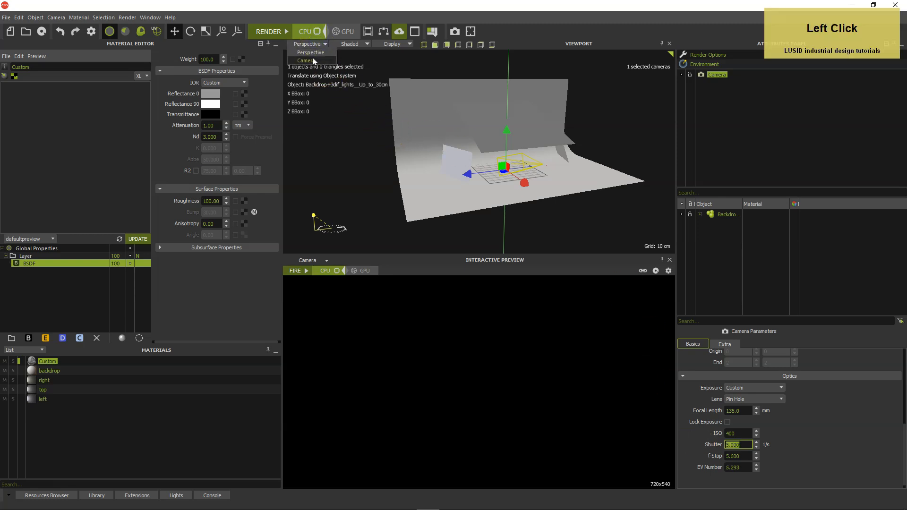
pyautogui.click(314, 61)
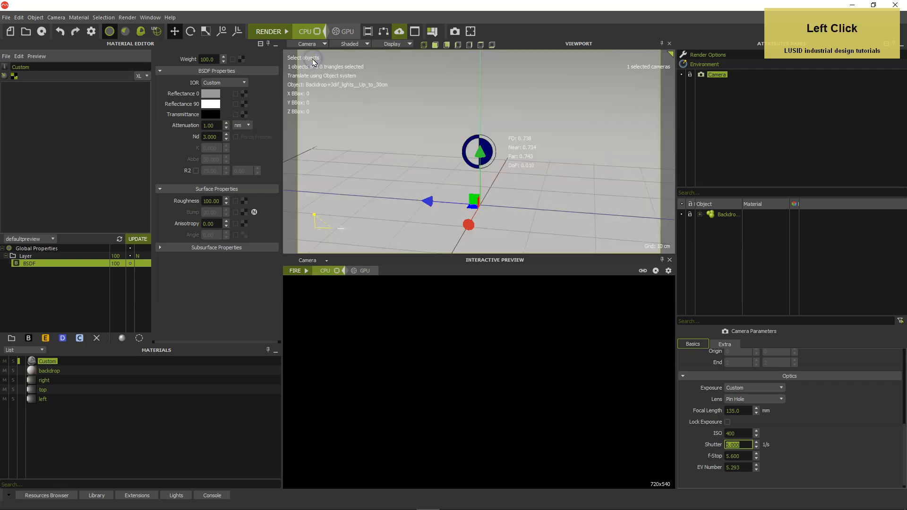
pyautogui.click(306, 271)
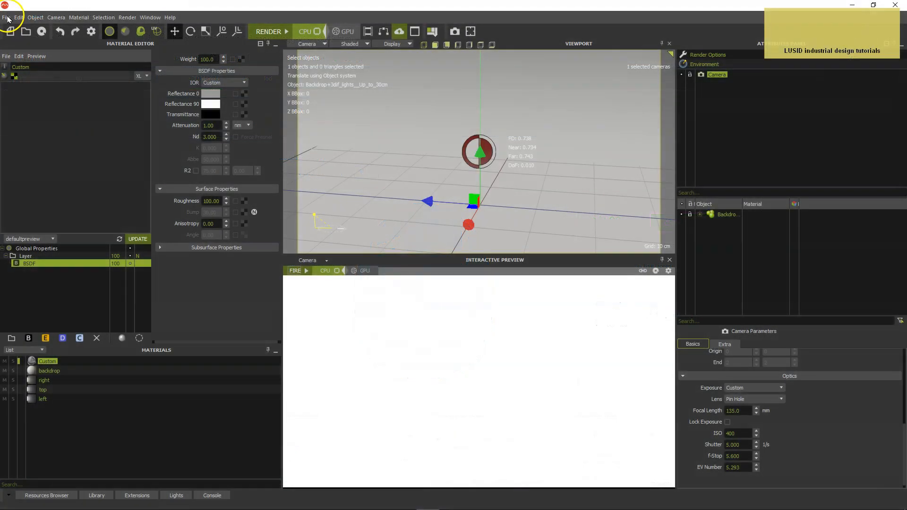
# Import the 12174_Egg_v1_l2 geometry from the "### materials and texture mapping fundamentals" folder inside Maxwell Render tutorials
pyautogui.click(6, 17)
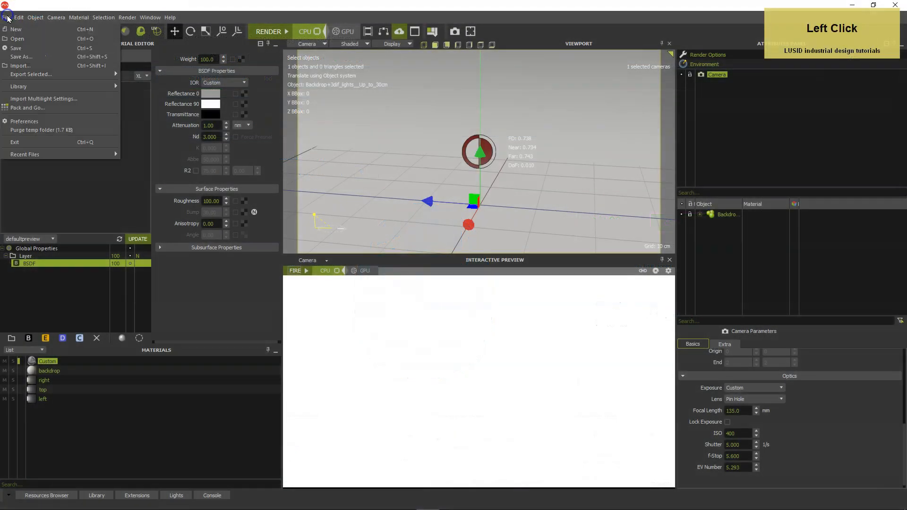
pyautogui.click(22, 66)
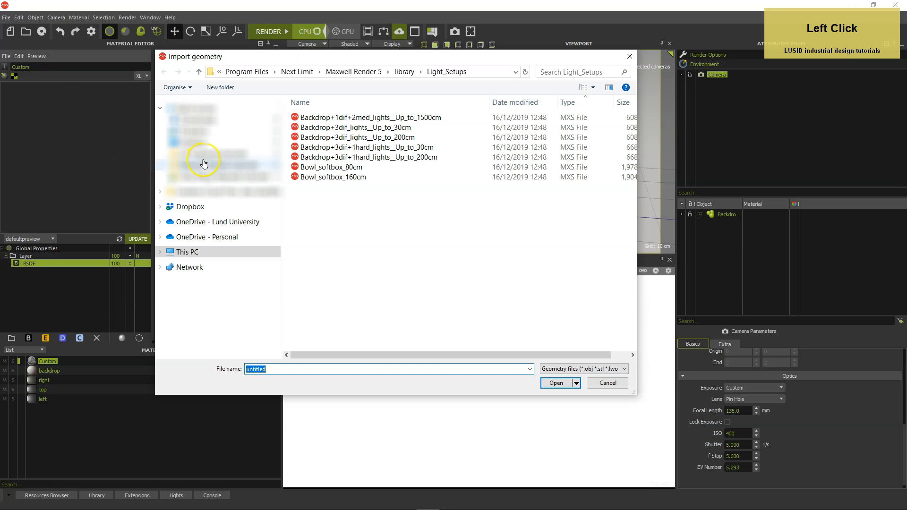
pyautogui.click(204, 163)
pyautogui.click(321, 259)
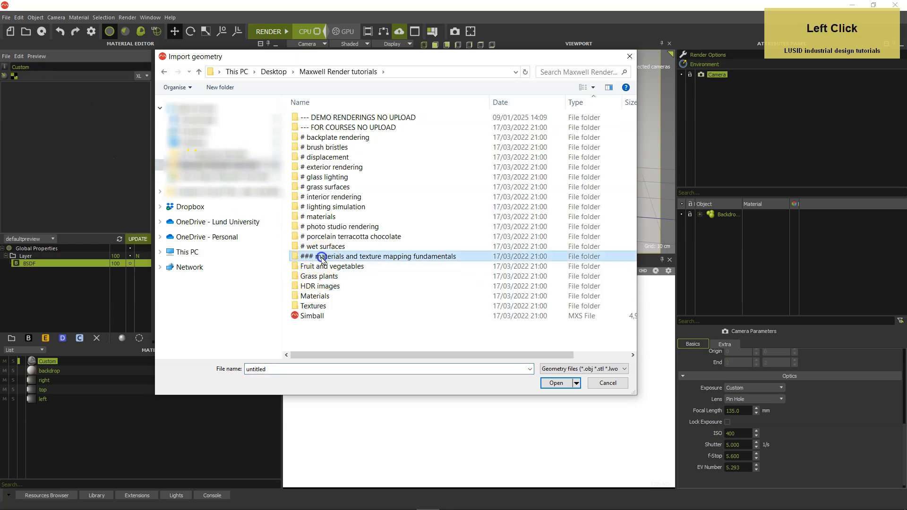
pyautogui.doubleClick(322, 257)
pyautogui.click(324, 157)
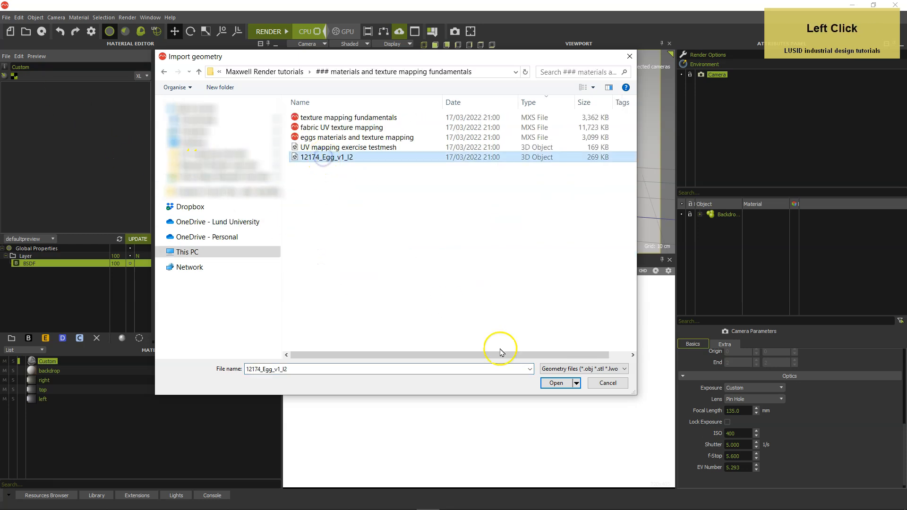
pyautogui.click(557, 383)
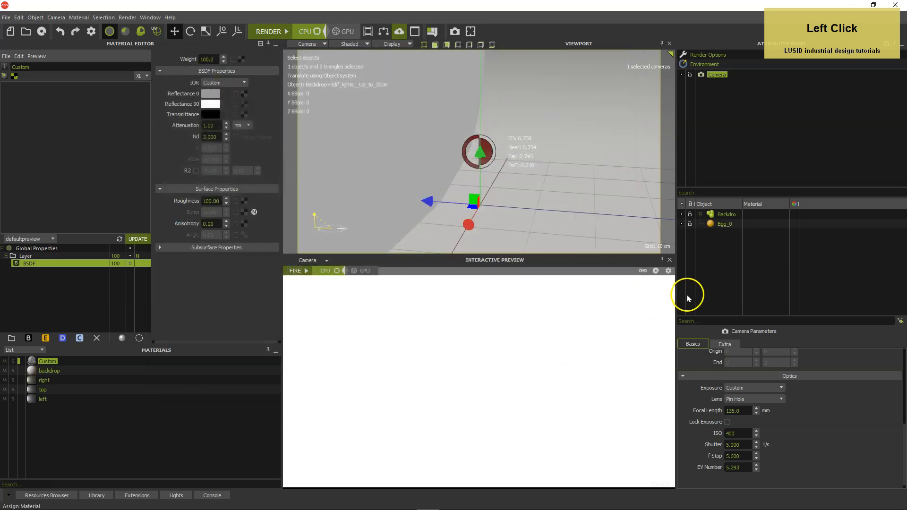
# Scale the imported egg object to 0.001 on all axes
pyautogui.click(712, 225)
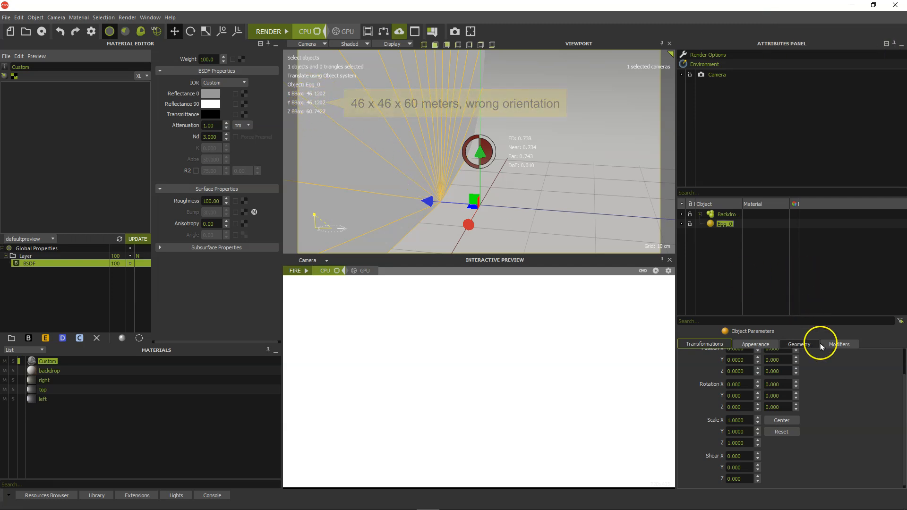
pyautogui.scroll(-2, 835, 368)
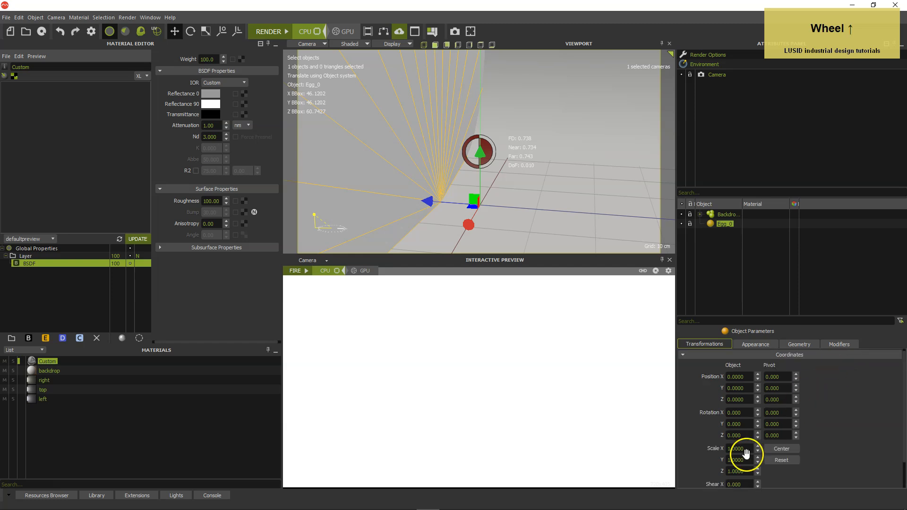
pyautogui.click(711, 449)
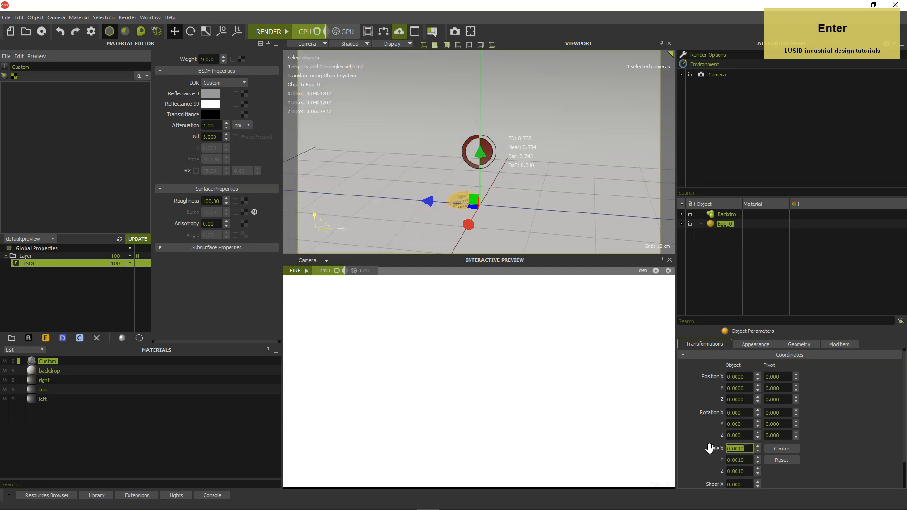
# Rotate the egg -90 degrees about X and reset its transformation coordinates
pyautogui.click(740, 413)
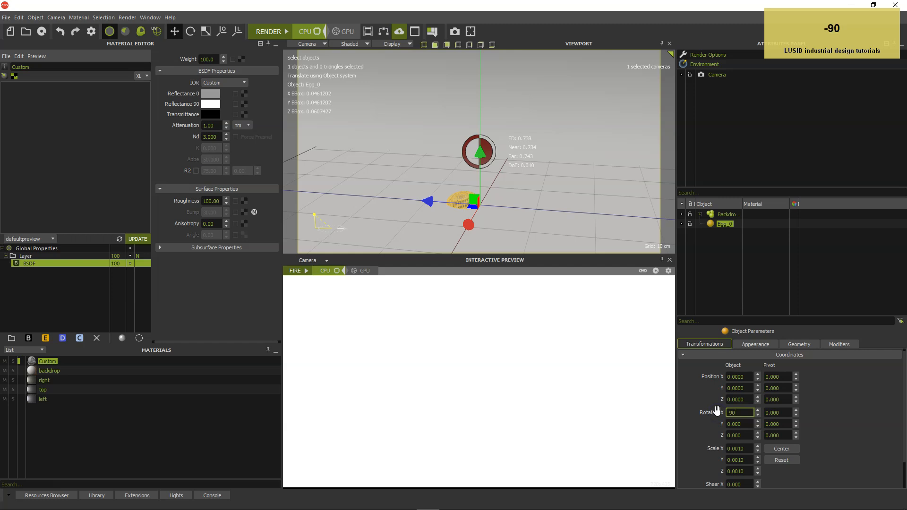
pyautogui.press('Return')
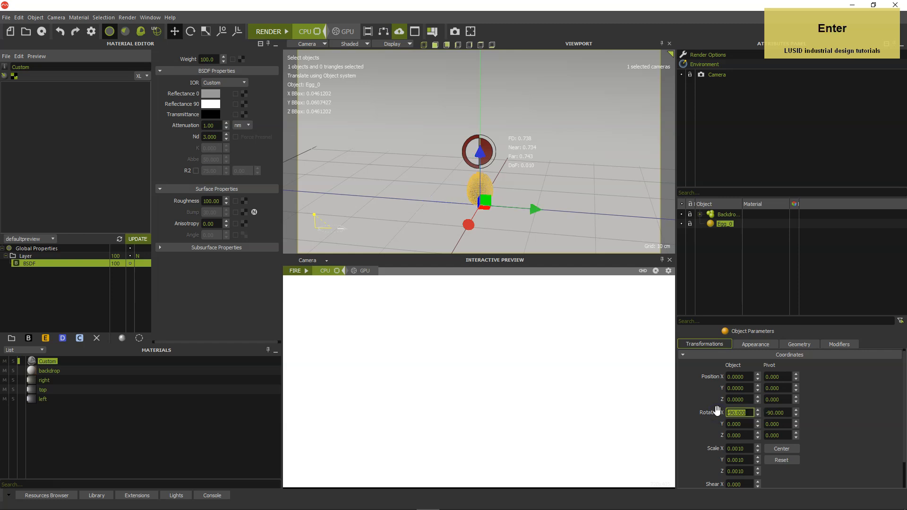
pyautogui.click(782, 459)
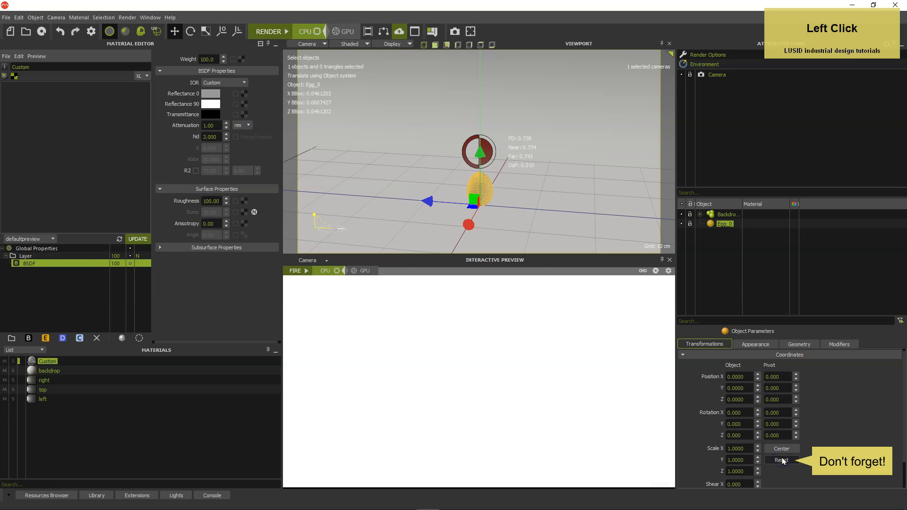
# Center the camera on the selected egg and start the FIRE interactive preview
pyautogui.rightClick(537, 204)
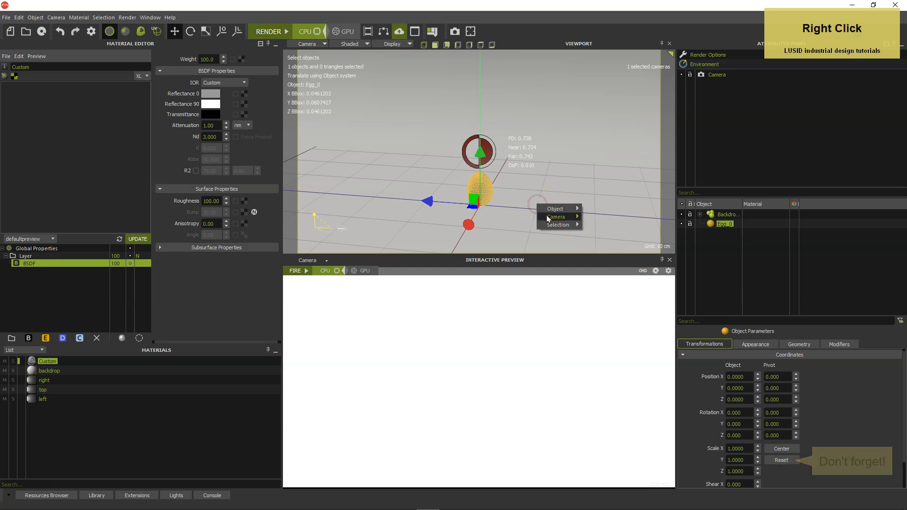
pyautogui.moveTo(548, 218)
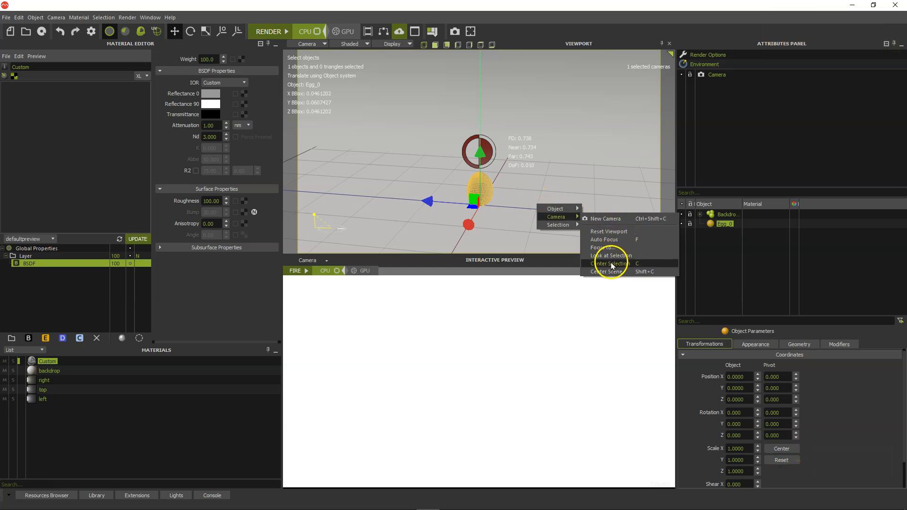
pyautogui.click(610, 264)
pyautogui.click(586, 226)
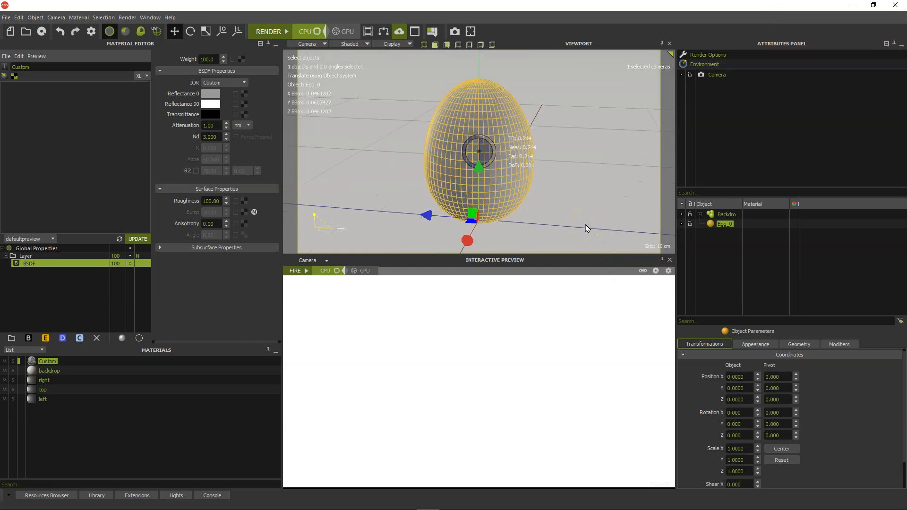
pyautogui.click(301, 271)
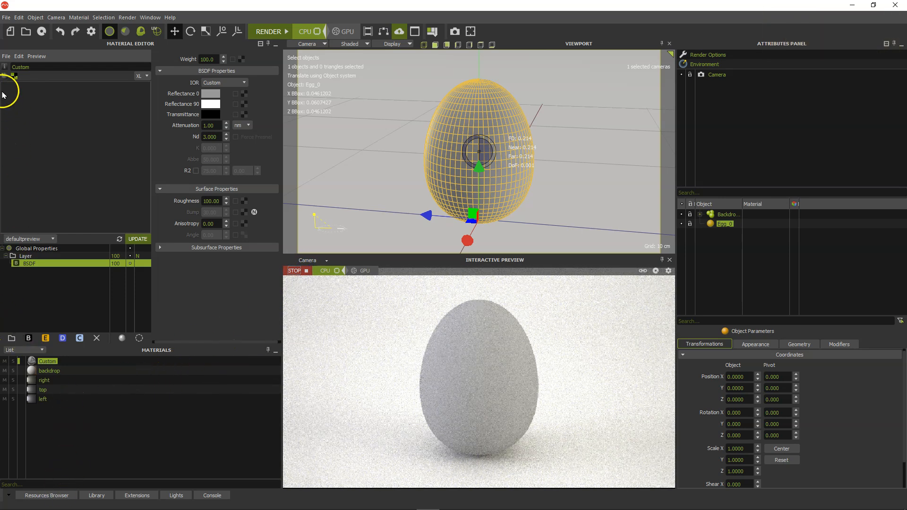
# Import the metal aluminium EN AW-6082 material from the Materials folder, embed it in the scene and assign it to the egg
pyautogui.click(6, 56)
pyautogui.click(20, 77)
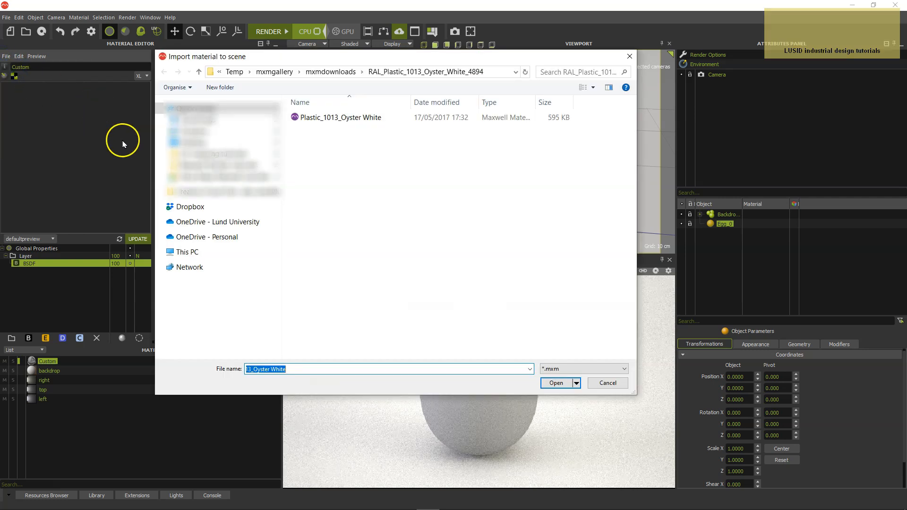
pyautogui.click(226, 167)
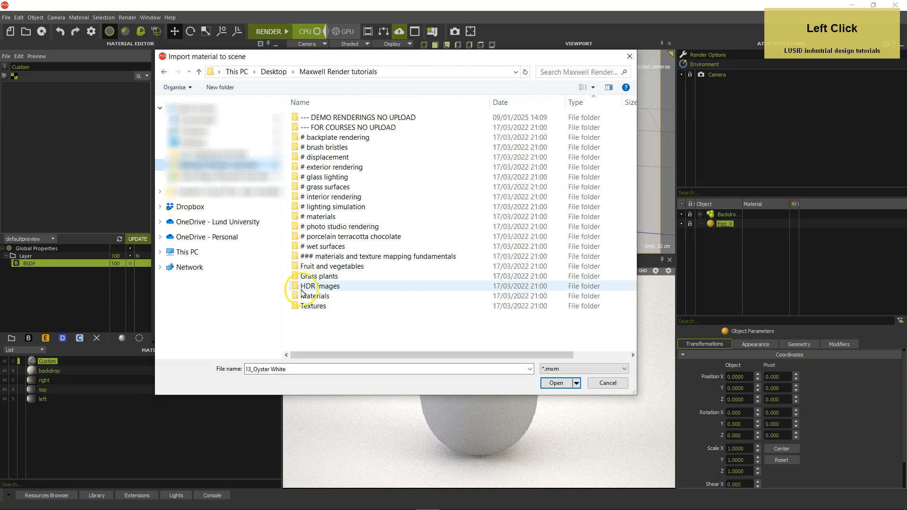
pyautogui.doubleClick(316, 296)
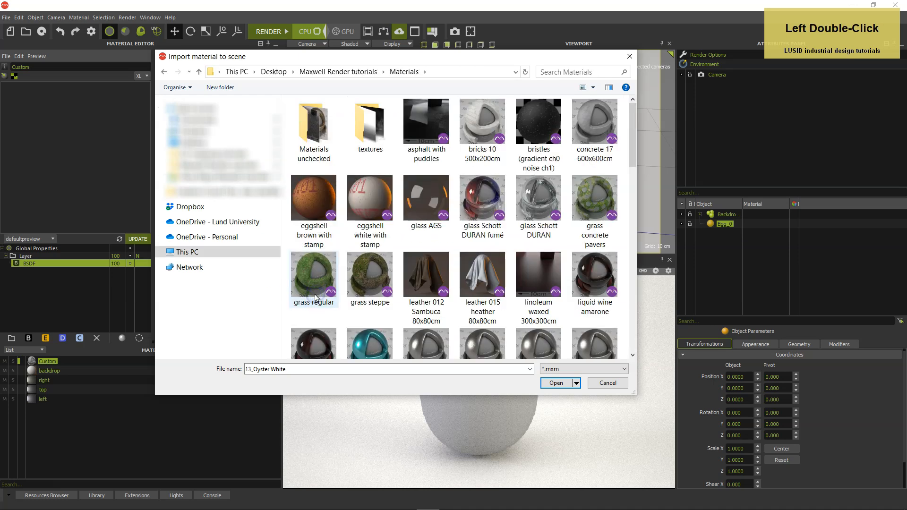
pyautogui.moveTo(633, 148); pyautogui.dragTo(635, 182)
pyautogui.click(594, 220)
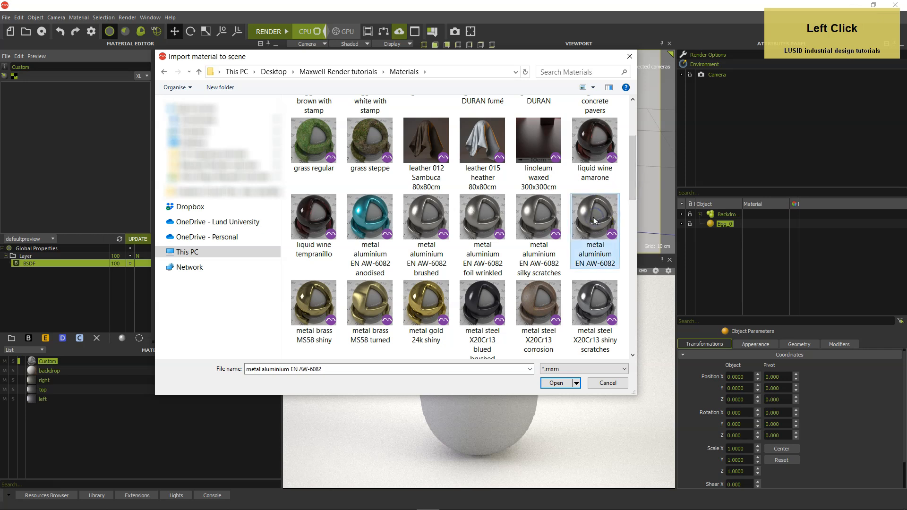
pyautogui.doubleClick(594, 220)
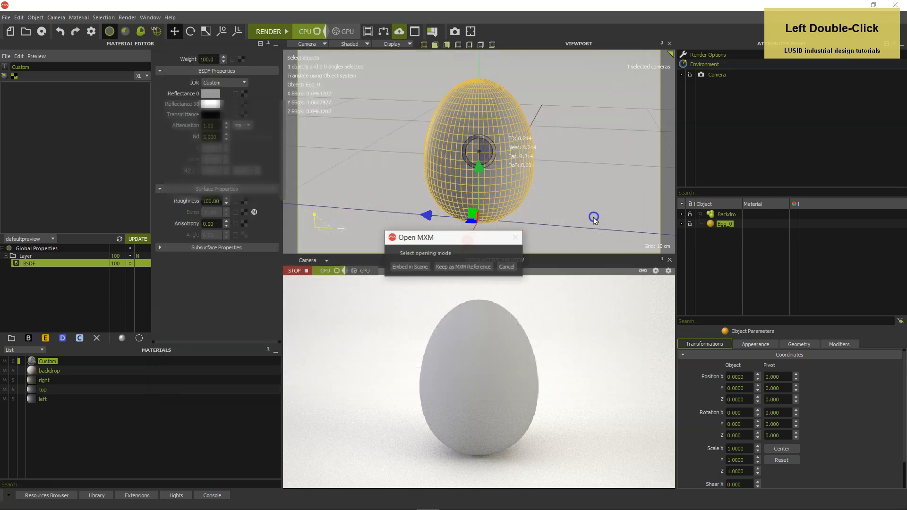
pyautogui.click(427, 268)
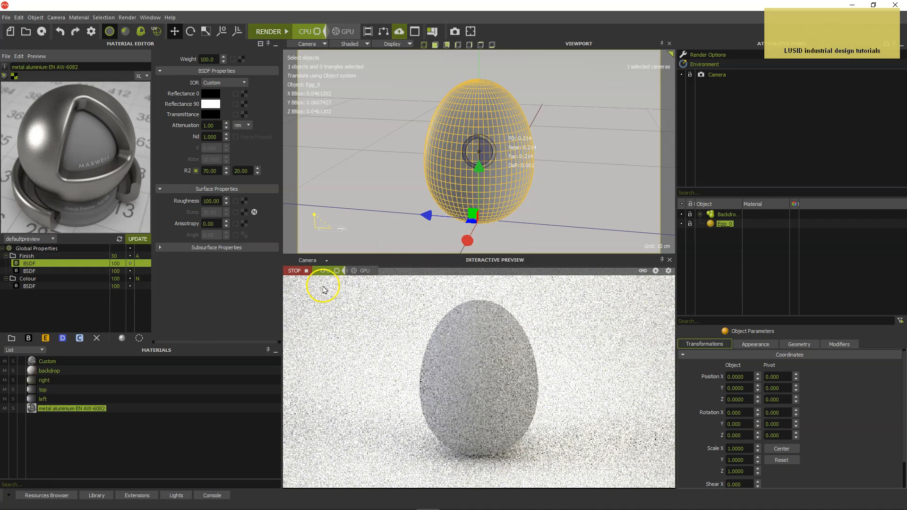
pyautogui.moveTo(31, 409); pyautogui.dragTo(396, 372)
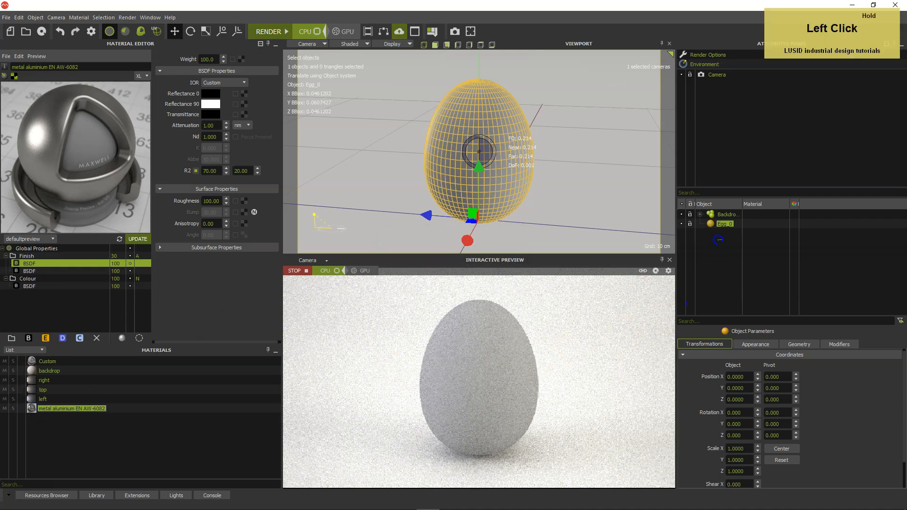
pyautogui.moveTo(711, 224); pyautogui.dragTo(712, 225)
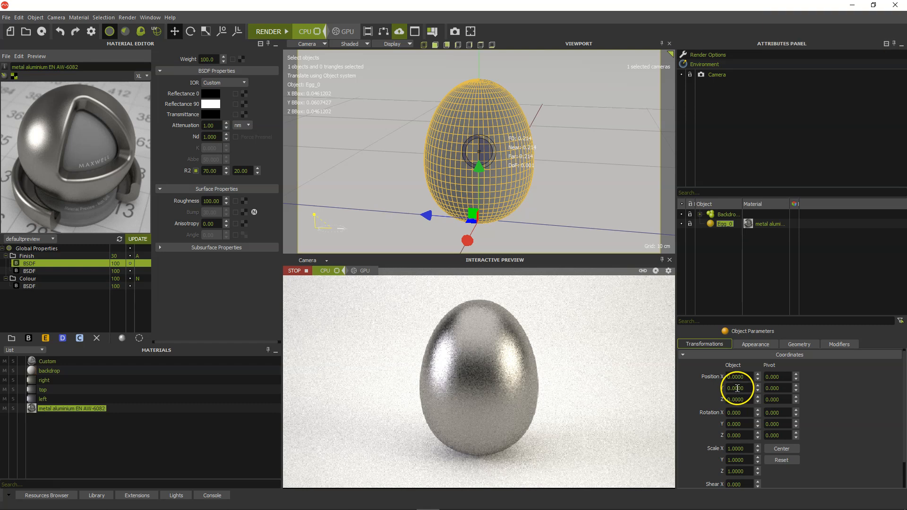
# Move the egg sideways along Z and set its Z position to -0.0300
pyautogui.moveTo(428, 215); pyautogui.dragTo(489, 224)
pyautogui.click(747, 399)
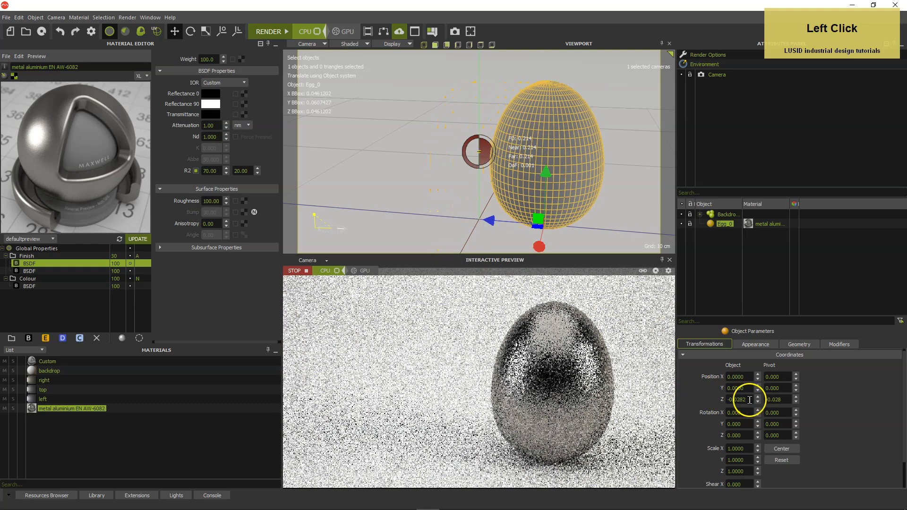
pyautogui.moveTo(746, 399); pyautogui.dragTo(737, 406)
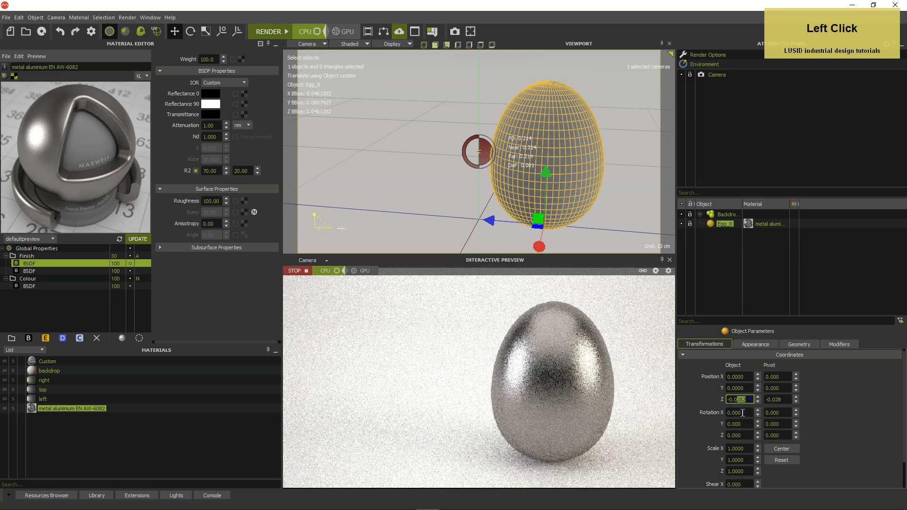
pyautogui.write('300')
pyautogui.press('Return')
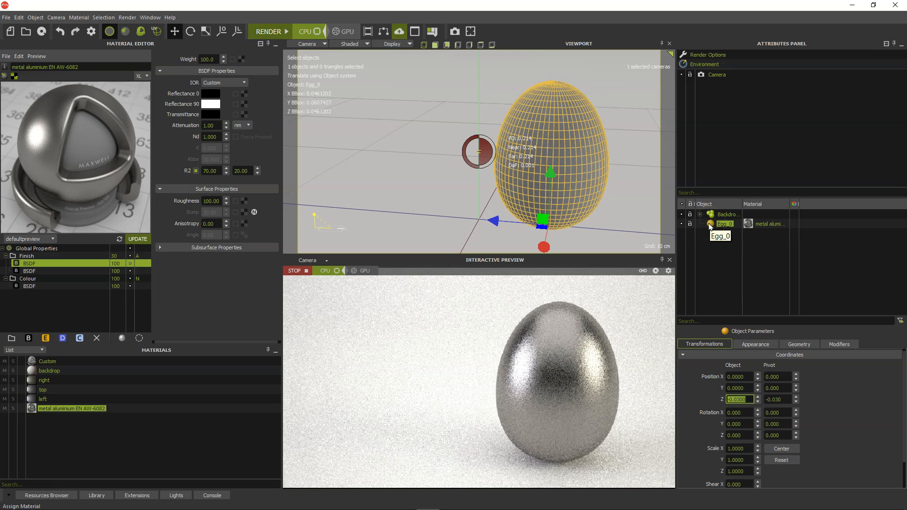
# Clone the egg and set the clone's Z position to 0.0300
pyautogui.rightClick(711, 225)
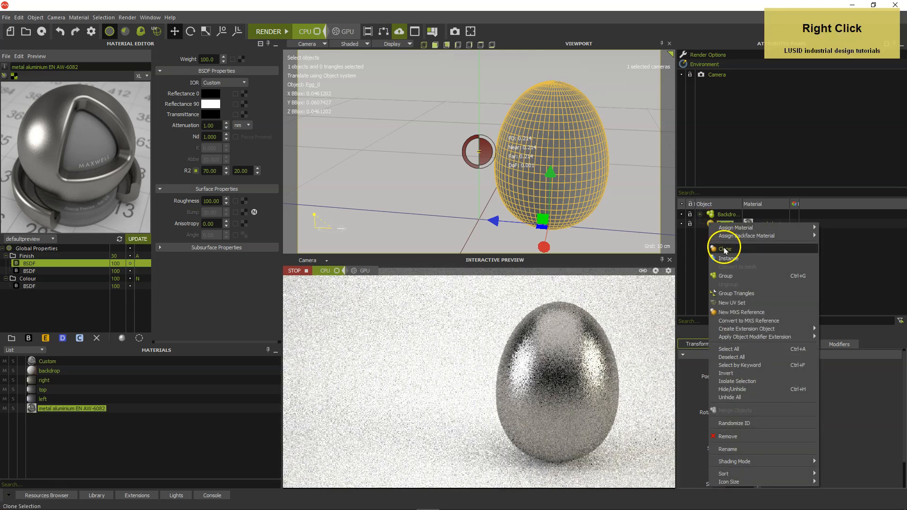
pyautogui.click(726, 250)
pyautogui.click(730, 400)
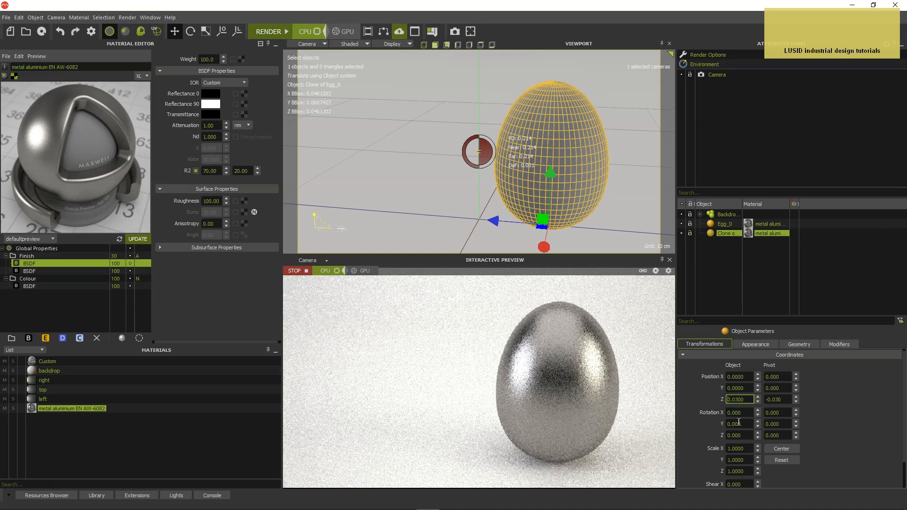
pyautogui.press('Return')
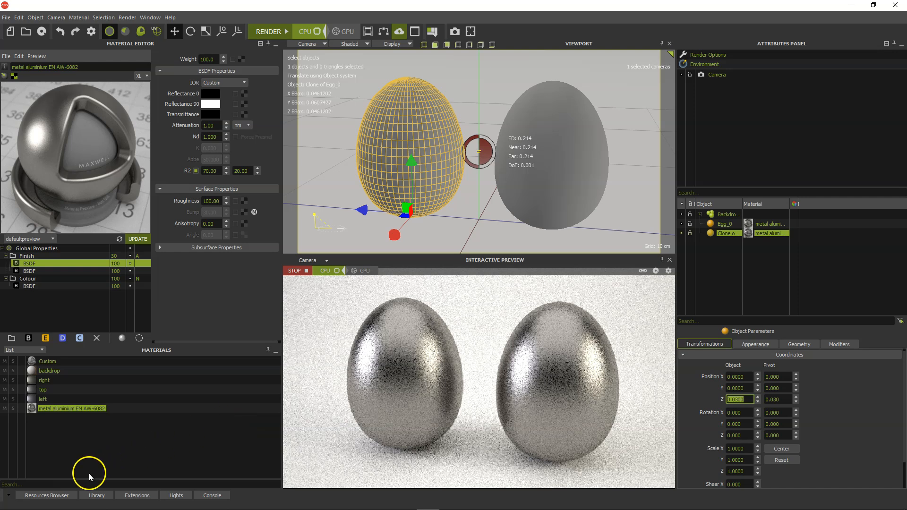
# Import RAL Plastic 1013 Oyster White from the web RAL Plastic materials pack, embed it in the scene and assign it to the cloned egg
pyautogui.click(68, 497)
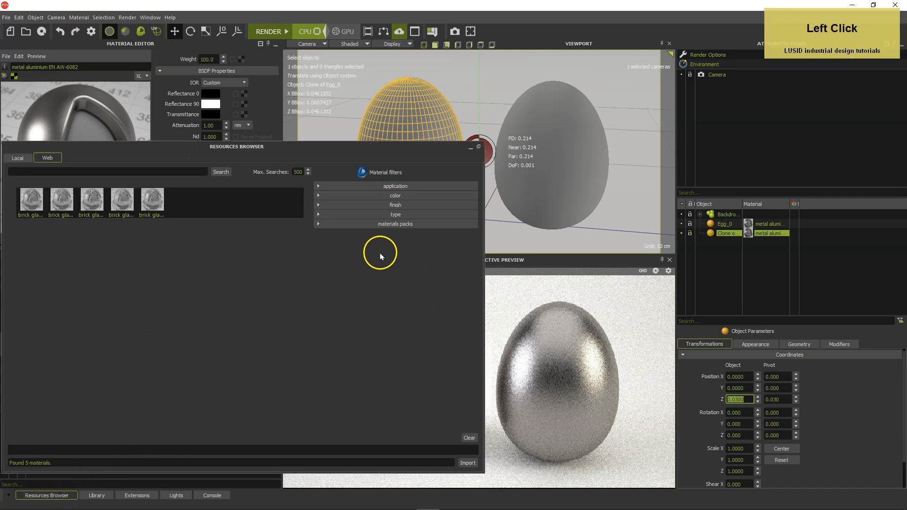
pyautogui.click(319, 223)
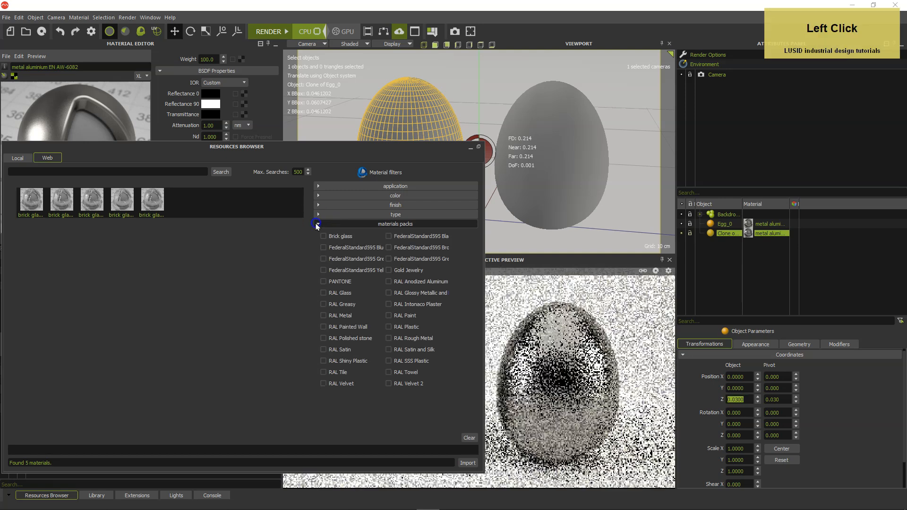
pyautogui.click(388, 327)
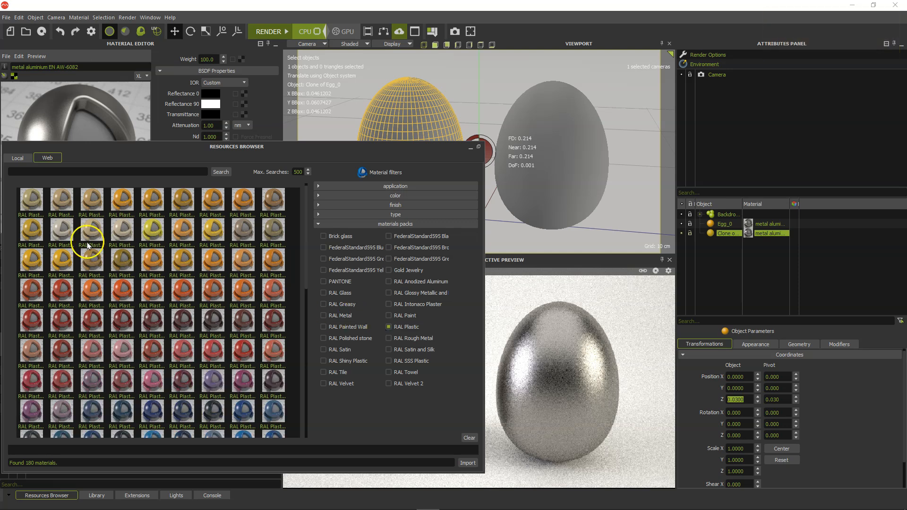
pyautogui.click(62, 230)
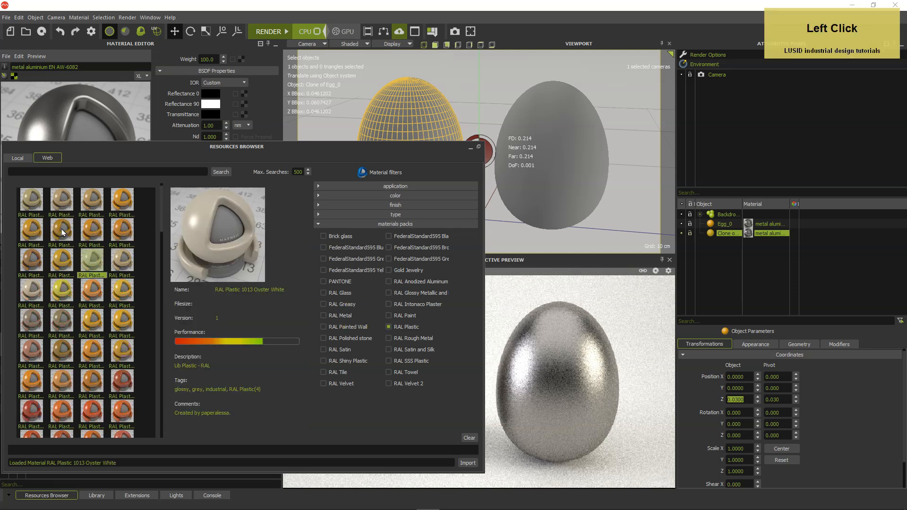
pyautogui.click(467, 463)
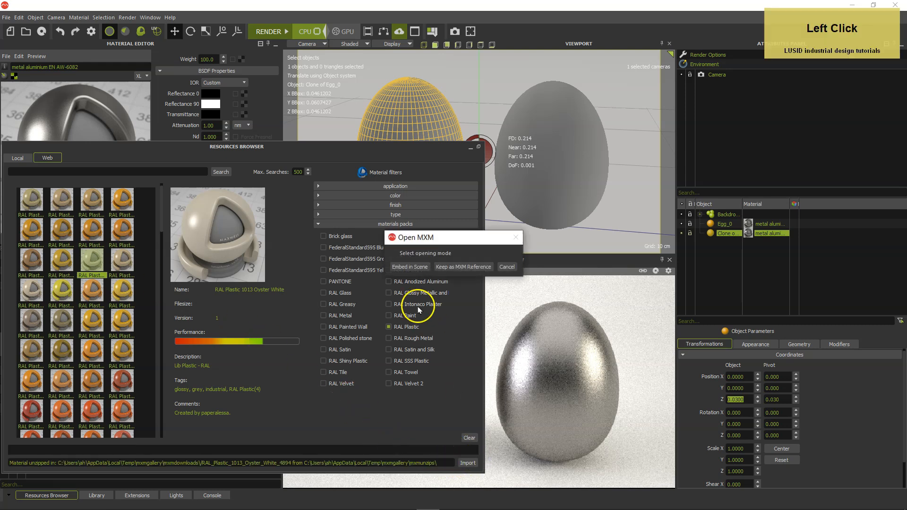
pyautogui.click(411, 268)
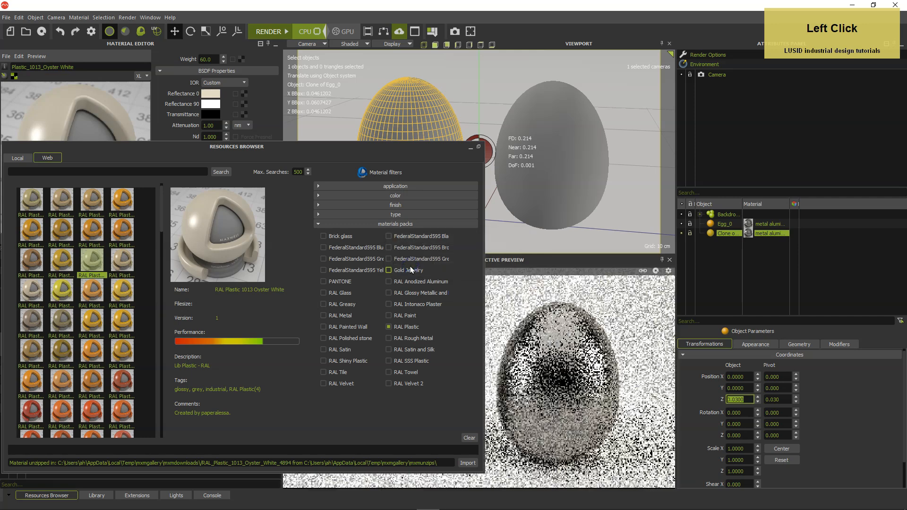
pyautogui.click(470, 147)
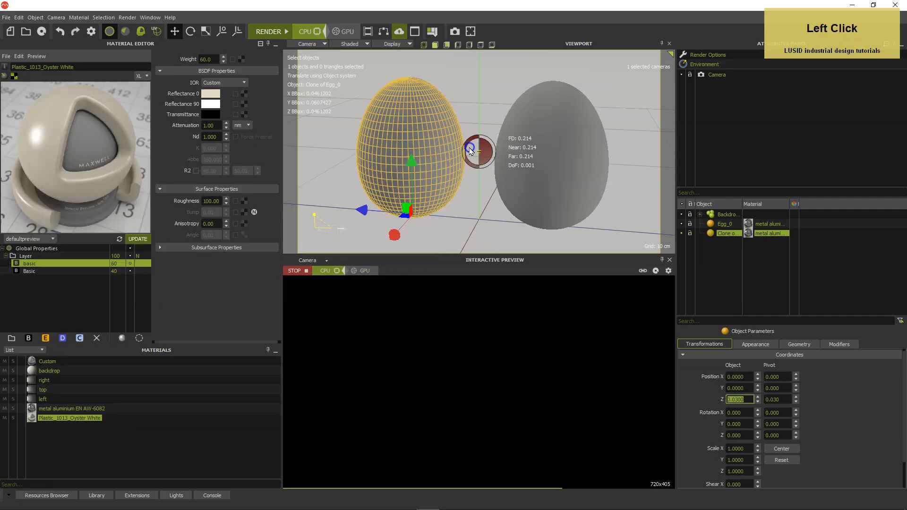
pyautogui.moveTo(30, 418)
pyautogui.mouseDown()
pyautogui.moveTo(702, 280)
pyautogui.moveTo(711, 233)
pyautogui.mouseUp()
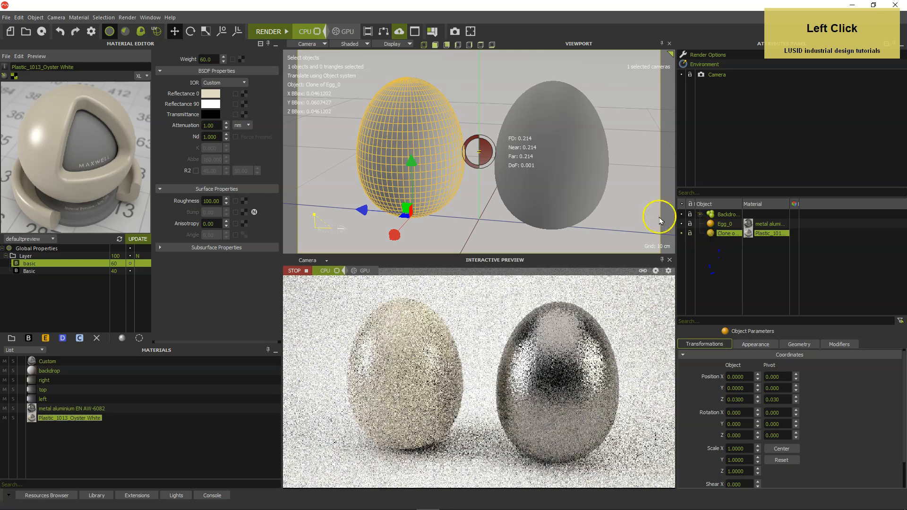
# Reframe the camera to show both eggs at an oblique angle, with the metal egg in front
pyautogui.press('alt')
pyautogui.keyDown('alt'); pyautogui.moveTo(566, 199); pyautogui.dragTo(539, 197); pyautogui.keyUp('alt')
pyautogui.keyDown('alt'); pyautogui.moveTo(539, 196); pyautogui.dragTo(525, 204, button='right'); pyautogui.keyUp('alt')
pyautogui.moveTo(524, 204)
pyautogui.keyDown('alt'); pyautogui.mouseDown(button='middle')
pyautogui.moveTo(539, 202)
pyautogui.moveTo(530, 203)
pyautogui.mouseUp(button='middle'); pyautogui.keyUp('alt')
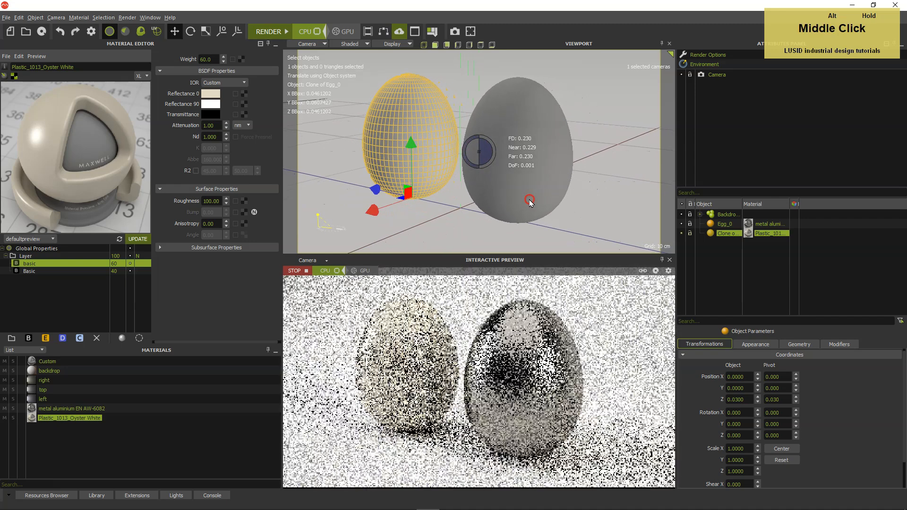
pyautogui.keyDown('alt'); pyautogui.moveTo(531, 202); pyautogui.dragTo(512, 203); pyautogui.keyUp('alt')
pyautogui.keyDown('alt'); pyautogui.moveTo(514, 202); pyautogui.dragTo(519, 203, button='right'); pyautogui.keyUp('alt')
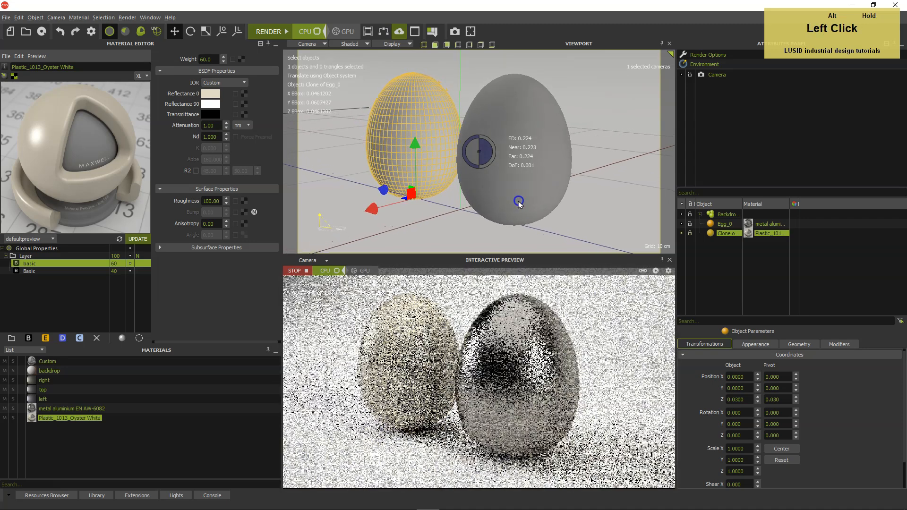
pyautogui.keyDown('alt'); pyautogui.moveTo(518, 202); pyautogui.dragTo(523, 205, button='middle'); pyautogui.keyUp('alt')
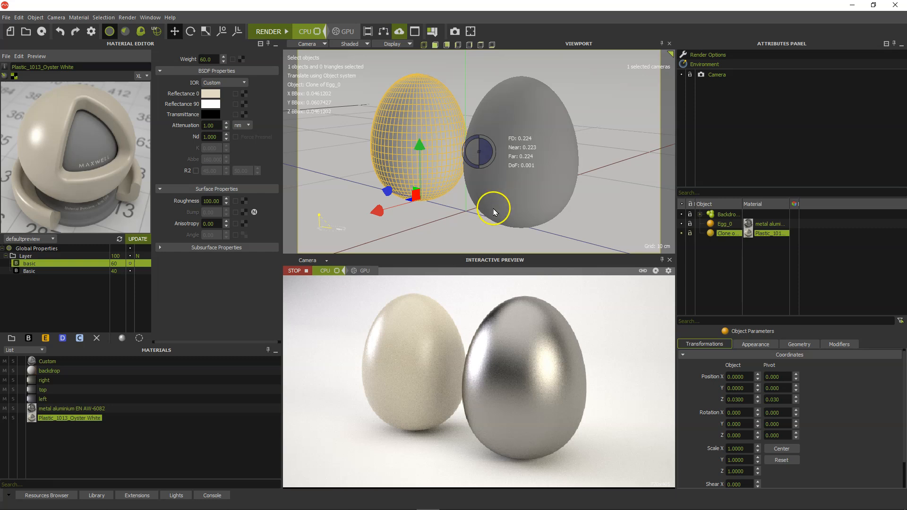
# Save the scene as Tests in the "### materials and texture mapping fundamentals" folder
pyautogui.click(5, 18)
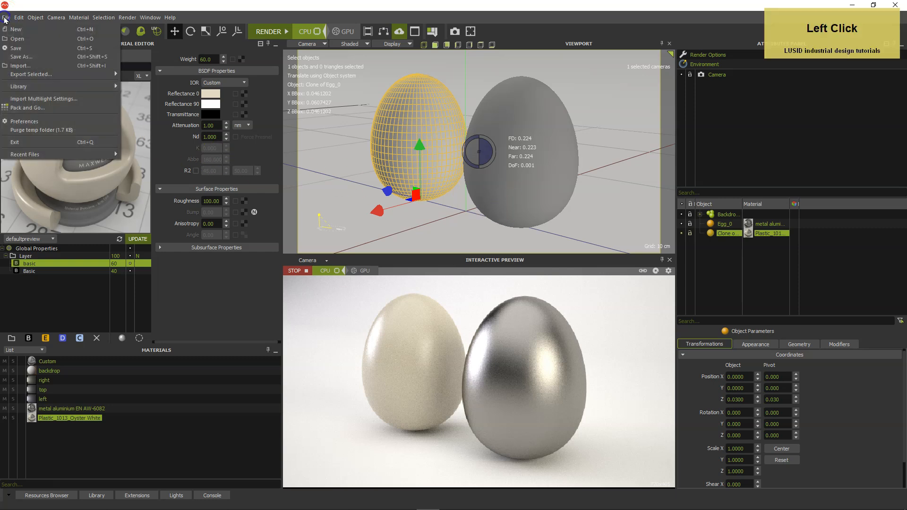
pyautogui.click(18, 57)
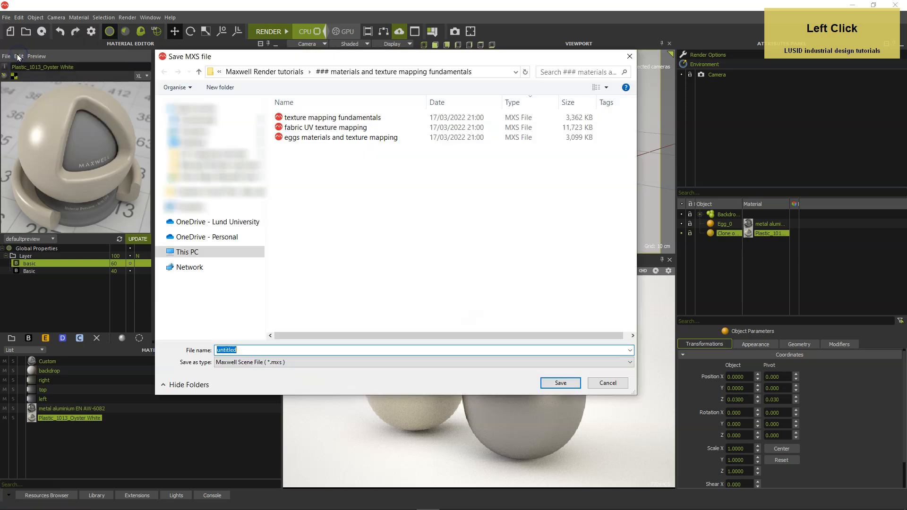
pyautogui.write('Tests')
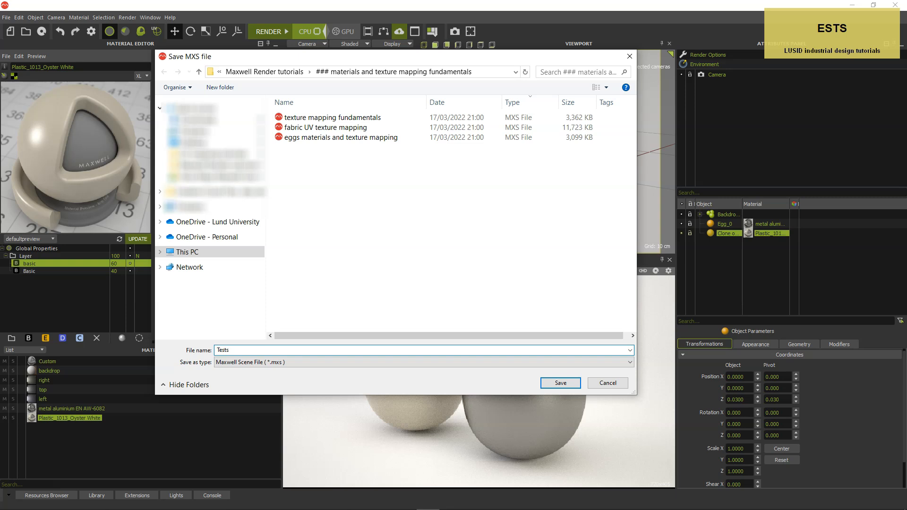
pyautogui.click(560, 383)
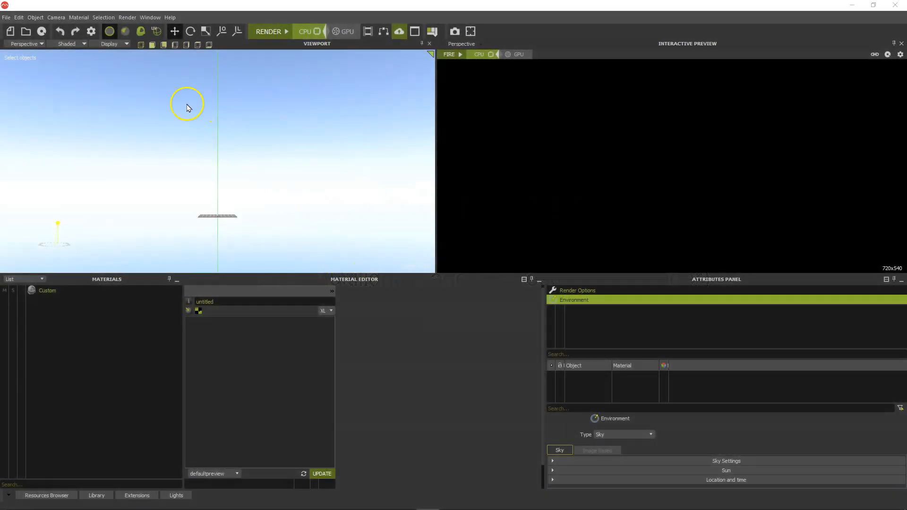
# Load the saved workspace layout that places the viewport above the interactive preview
pyautogui.click(150, 18)
pyautogui.click(160, 29)
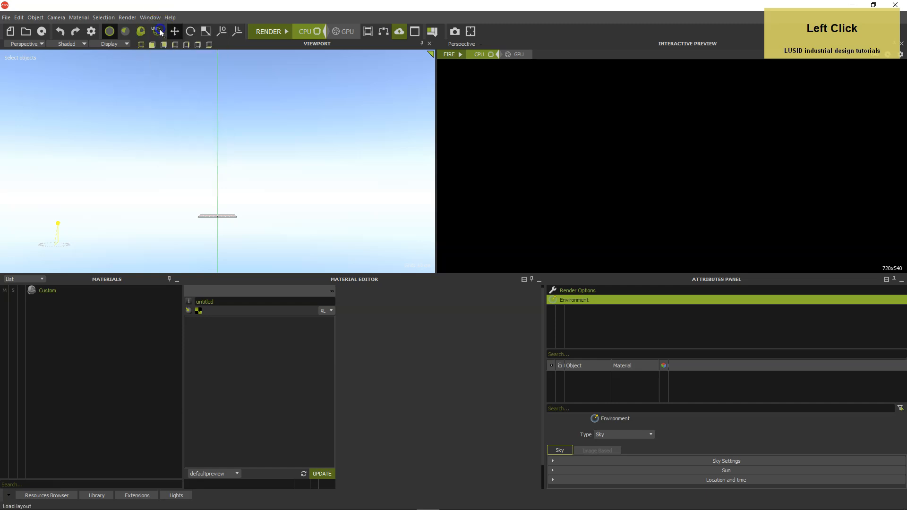
pyautogui.doubleClick(324, 316)
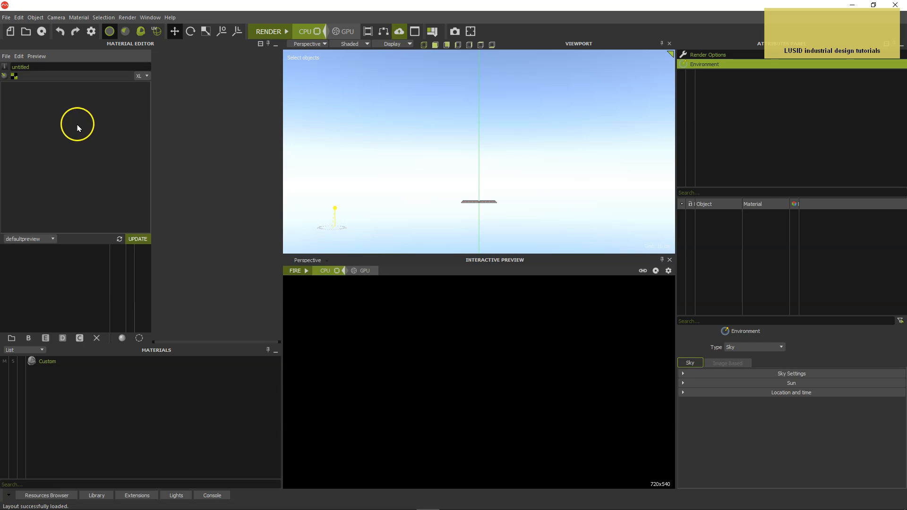
# Open the Tests scene from the "### materials and texture mapping fundamentals" folder without saving the untitled scene
pyautogui.click(7, 18)
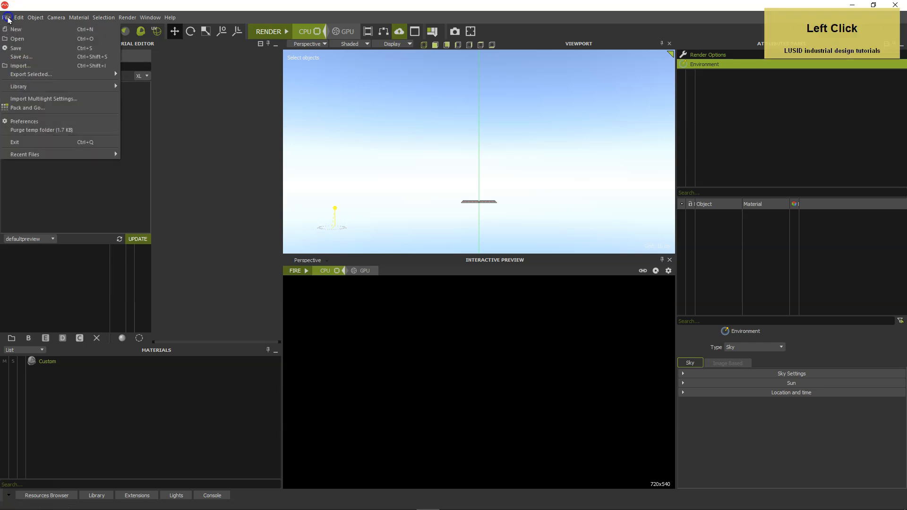
pyautogui.click(17, 38)
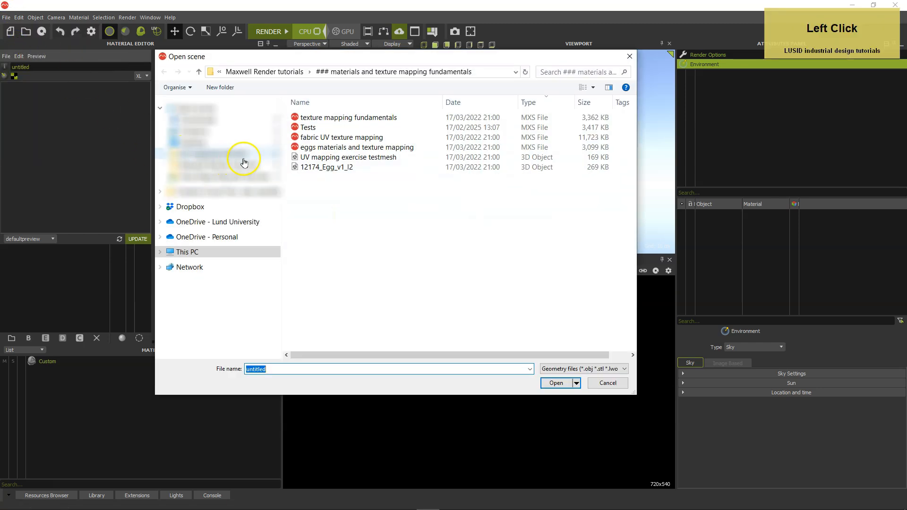
pyautogui.doubleClick(296, 129)
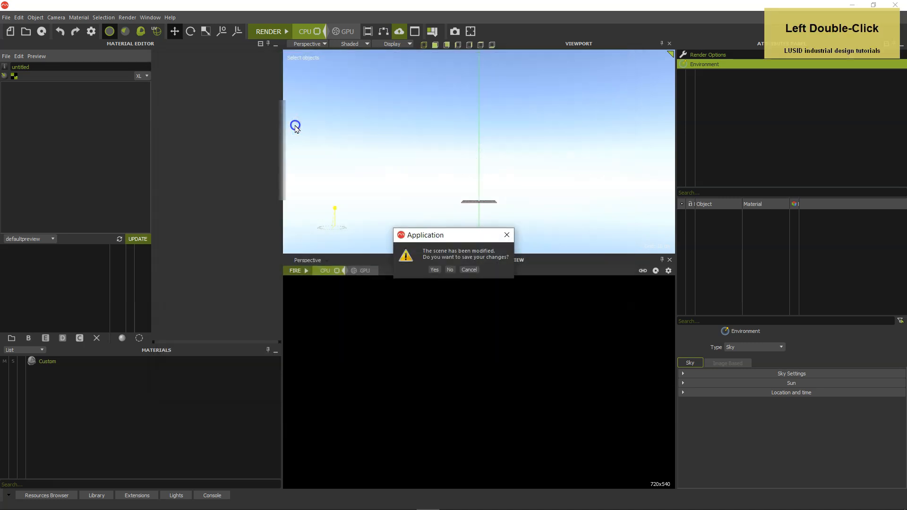
pyautogui.click(450, 270)
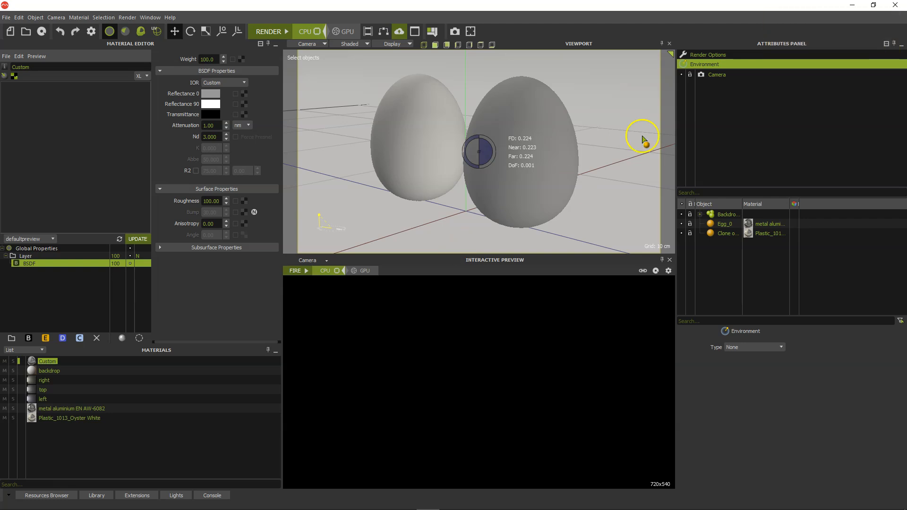
# Start the interactive preview and set the camera's lens type to Thin Lens
pyautogui.click(306, 271)
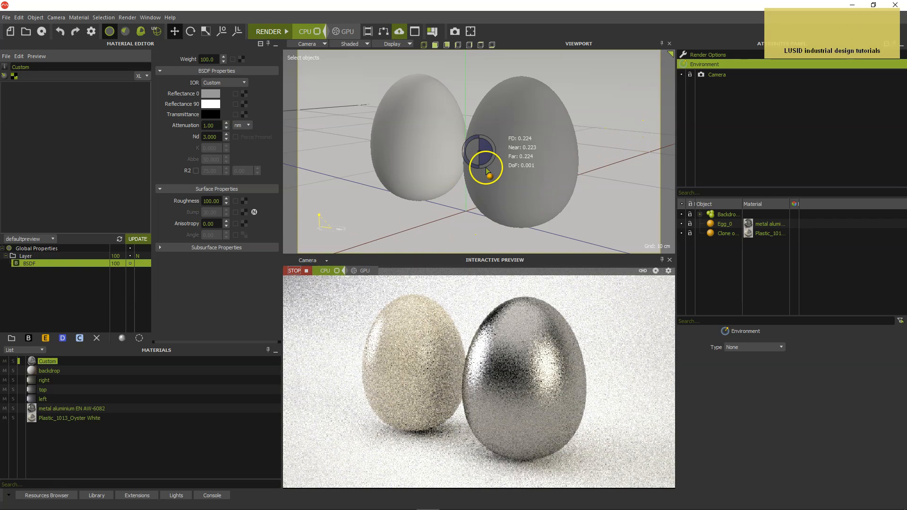
pyautogui.click(718, 75)
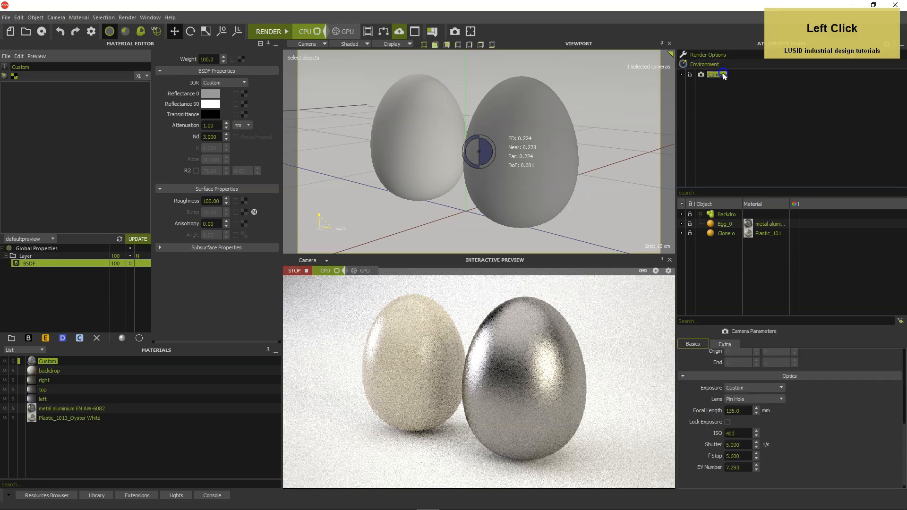
pyautogui.click(776, 400)
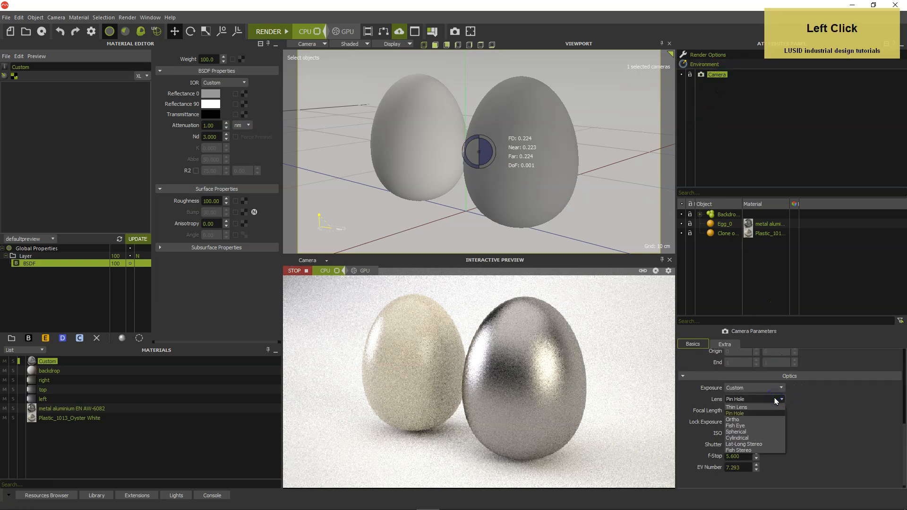
pyautogui.click(751, 408)
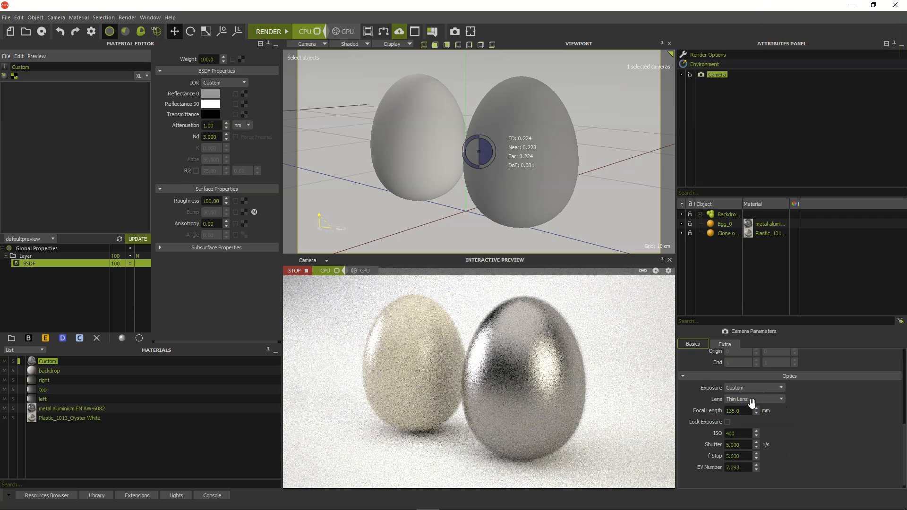
# Set the camera's f-stop to 16 and its shutter to 0.5 1/s
pyautogui.click(723, 457)
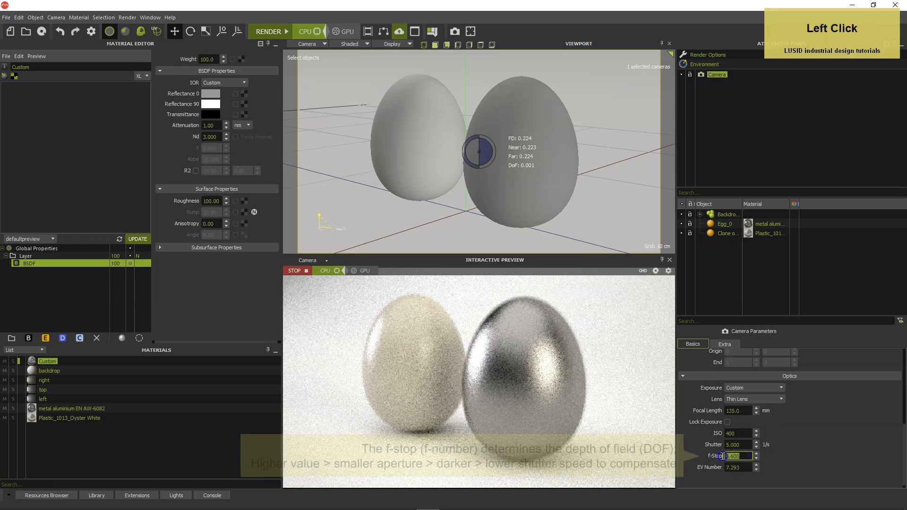
pyautogui.write('16')
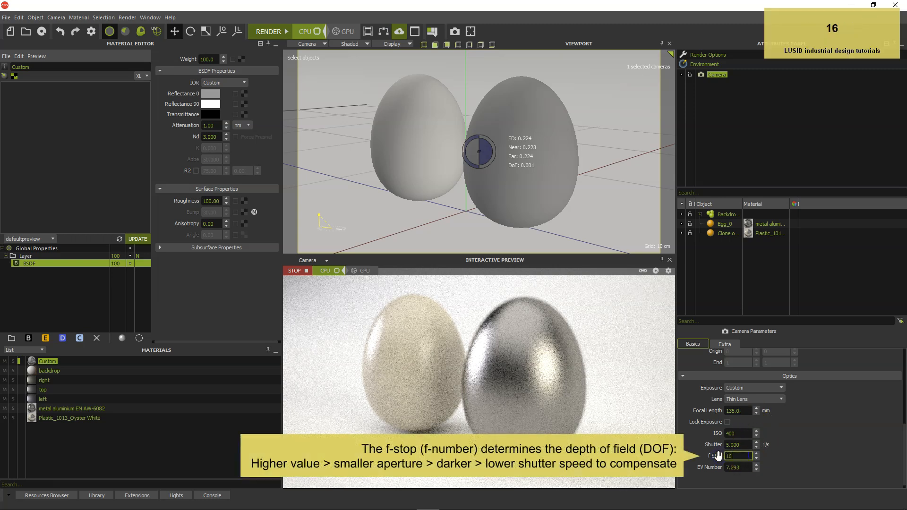
pyautogui.press('Return')
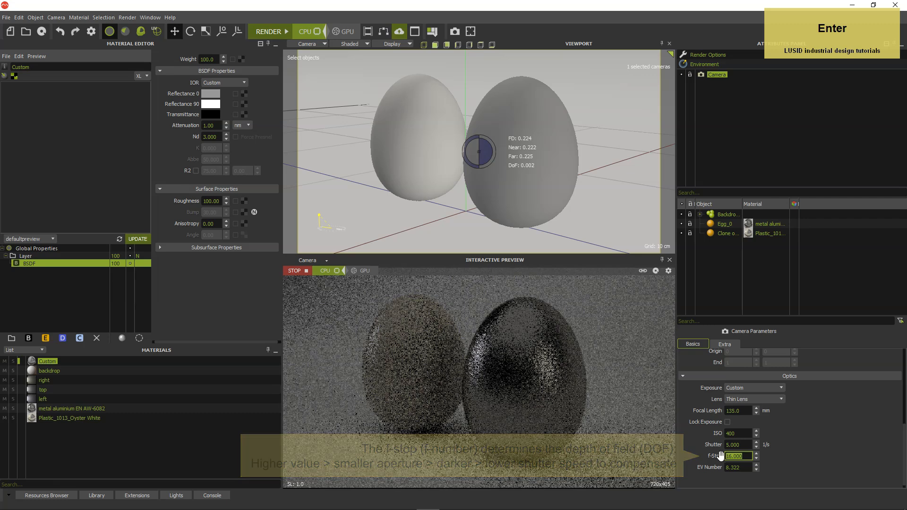
pyautogui.moveTo(743, 445); pyautogui.dragTo(724, 445)
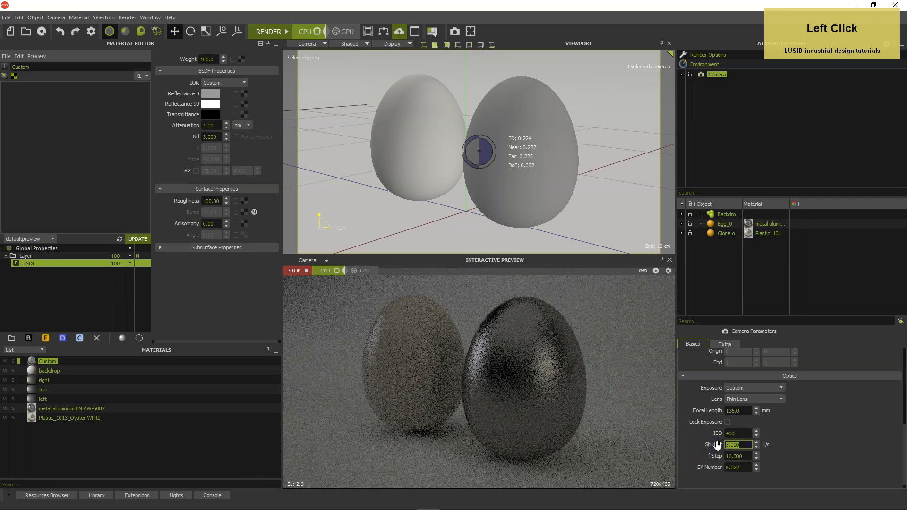
pyautogui.write('0')
pyautogui.press('Return')
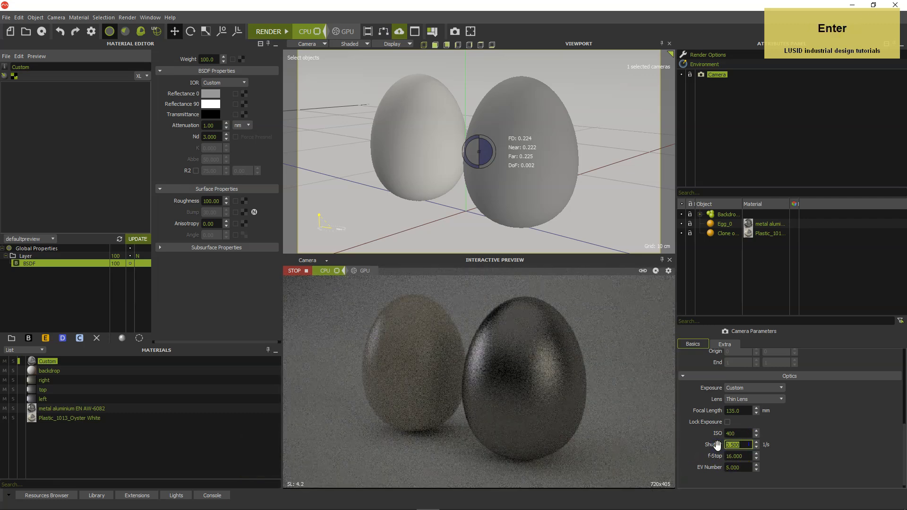
# Auto-focus the camera in the viewport and stop the interactive preview once it has refined
pyautogui.rightClick(480, 180)
pyautogui.moveTo(485, 193)
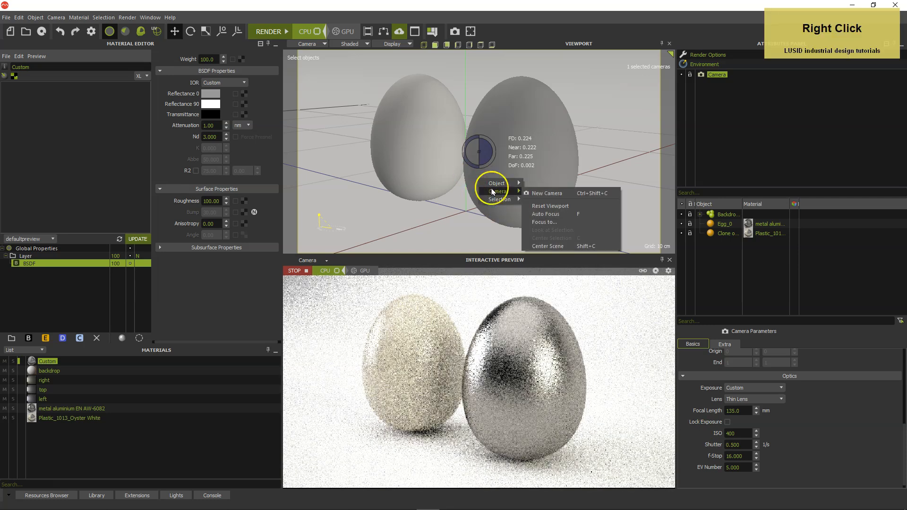
pyautogui.click(543, 214)
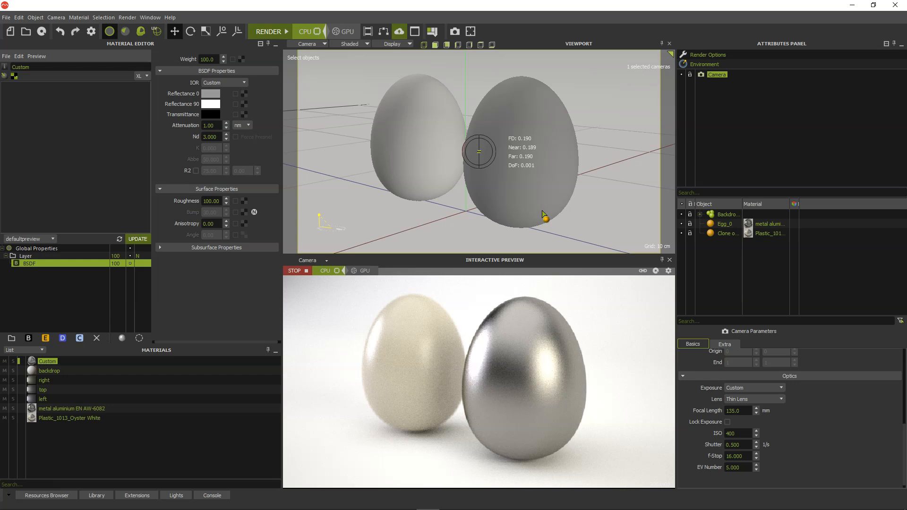
pyautogui.click(306, 271)
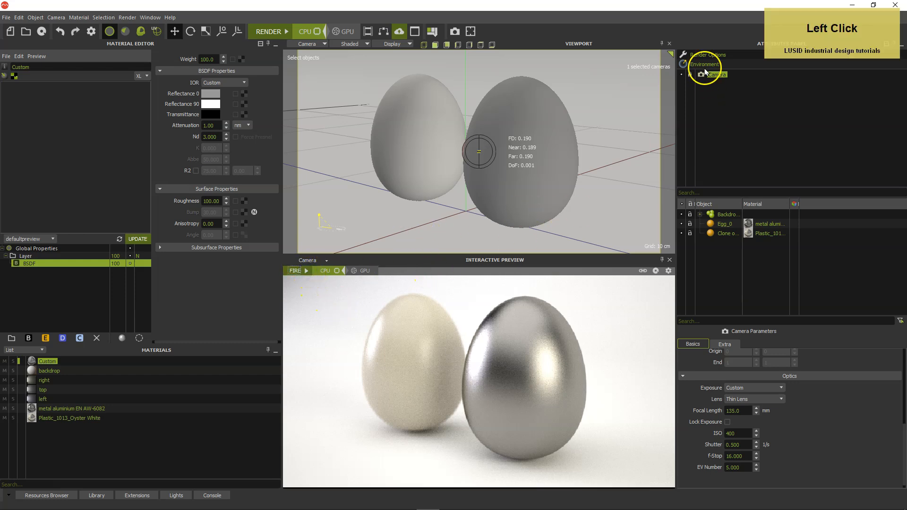
# Set the scene render options to a 20-minute time limit and a sampling level of 13
pyautogui.click(712, 56)
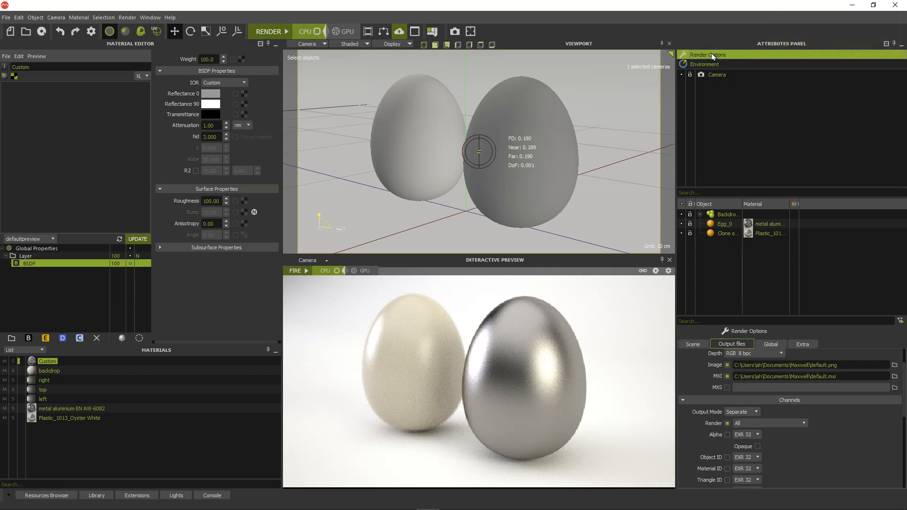
pyautogui.click(692, 345)
pyautogui.click(742, 382)
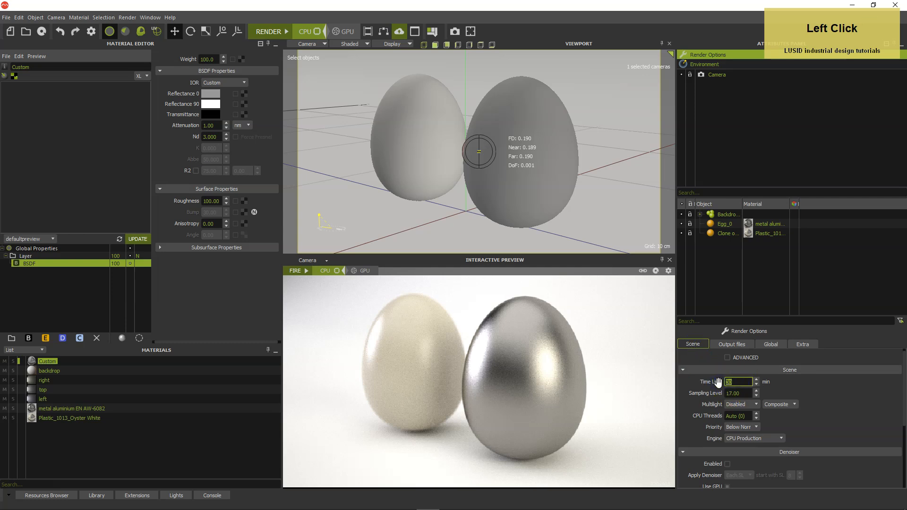
pyautogui.write('20')
pyautogui.press('Tab')
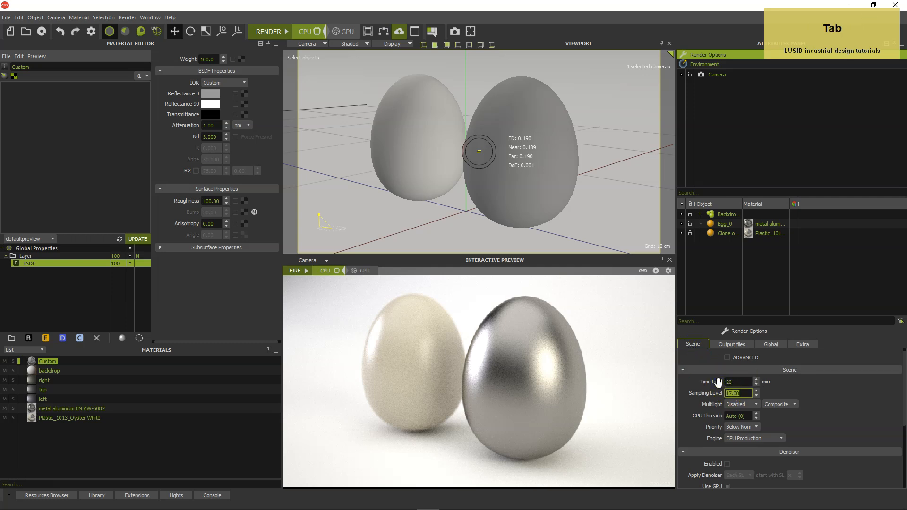
pyautogui.write('13')
# Set Multilight to Intensity and the render priority to Normal
pyautogui.click(738, 404)
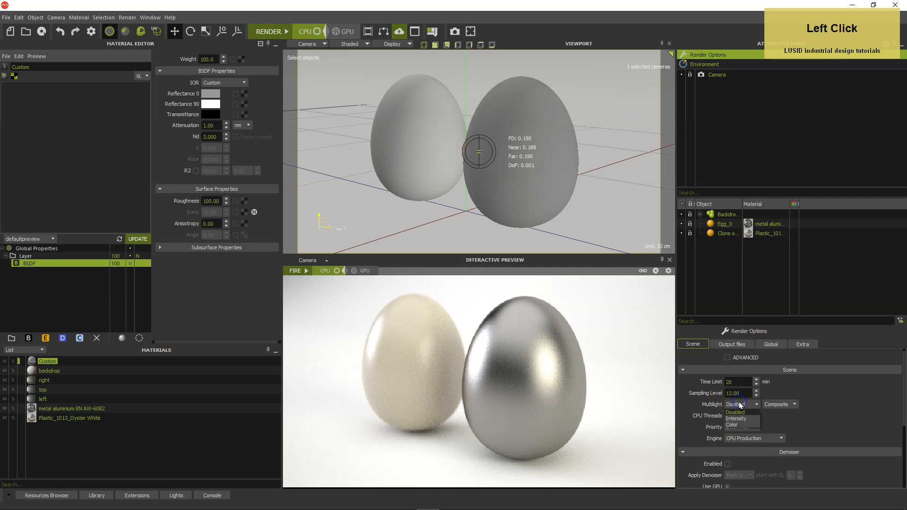
pyautogui.click(737, 419)
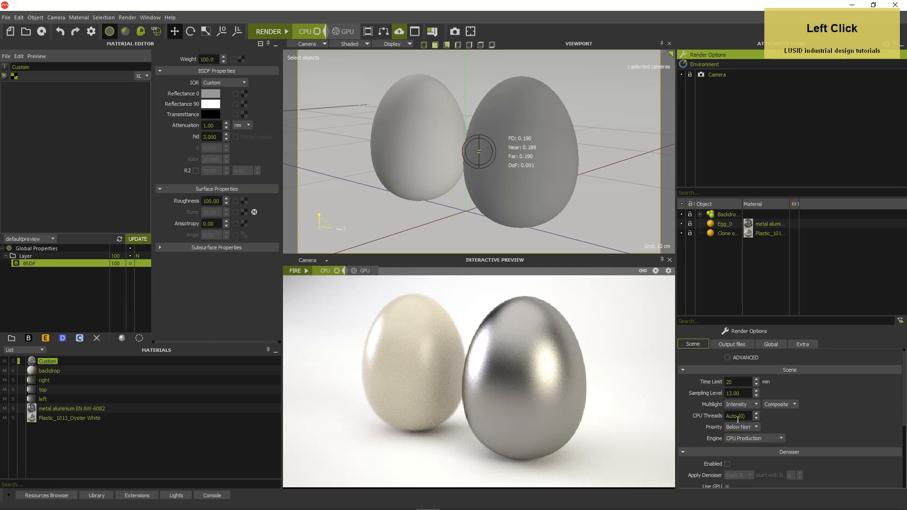
pyautogui.click(740, 428)
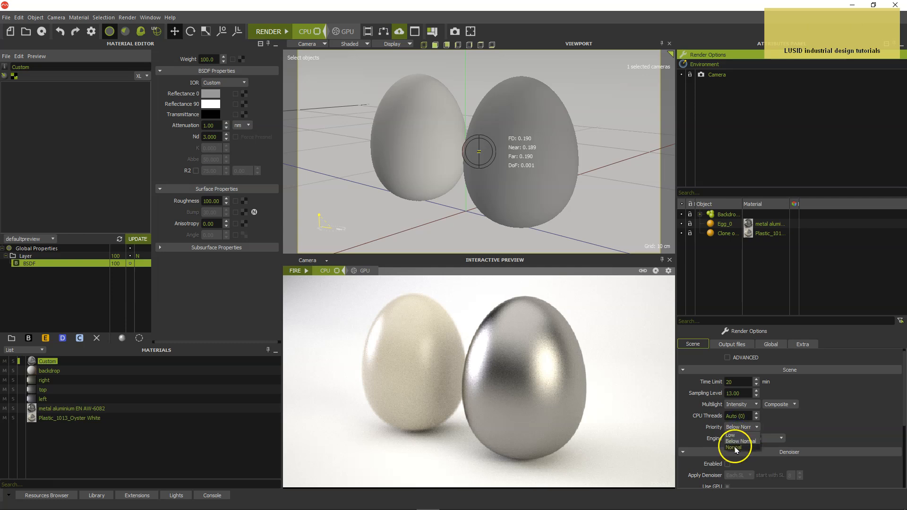
pyautogui.click(735, 448)
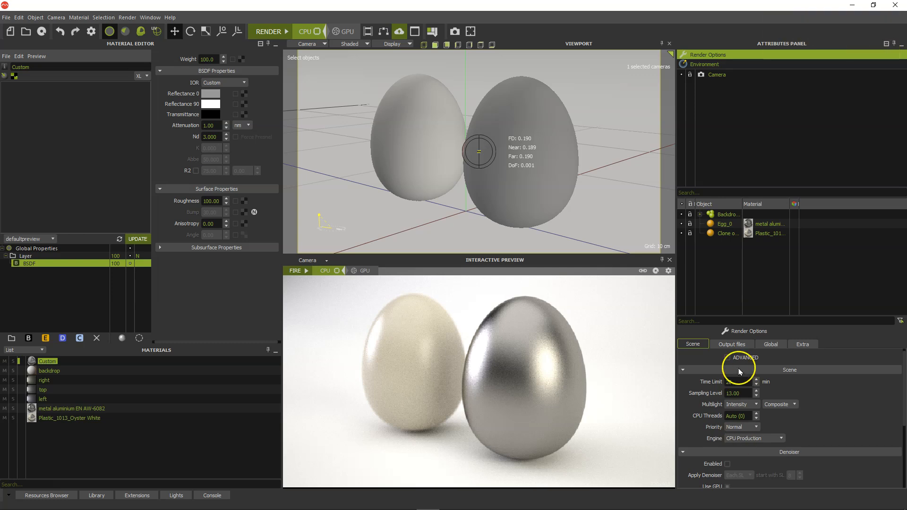
# Set the output image path to Tests in the "### materials and texture mapping fundamentals" folder
pyautogui.click(736, 343)
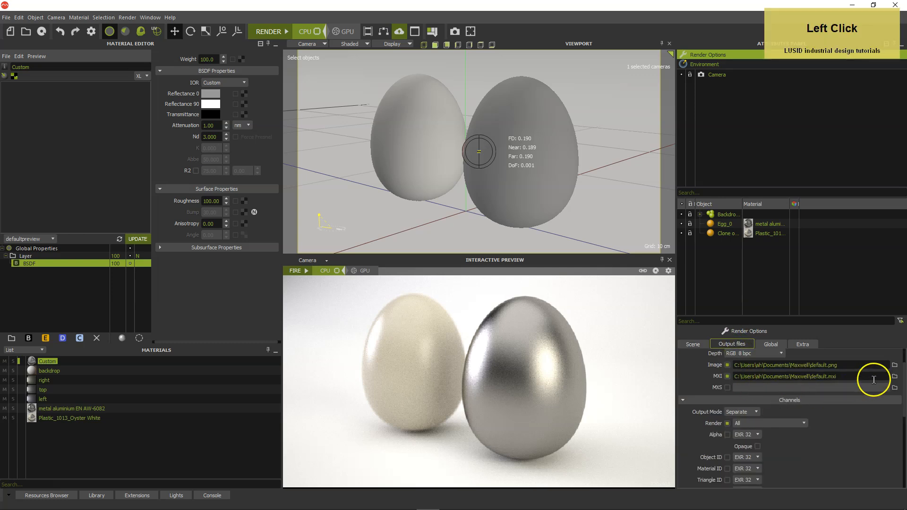
pyautogui.click(895, 365)
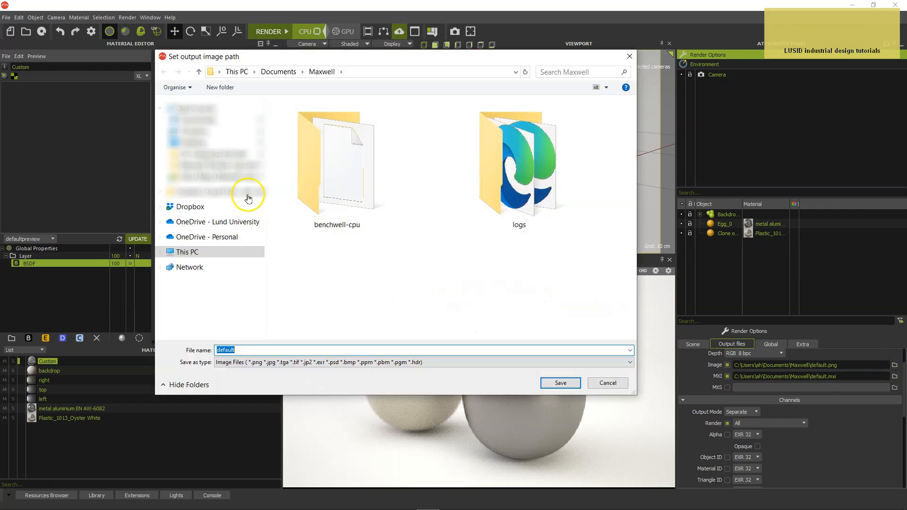
pyautogui.click(233, 166)
pyautogui.click(322, 257)
pyautogui.doubleClick(322, 257)
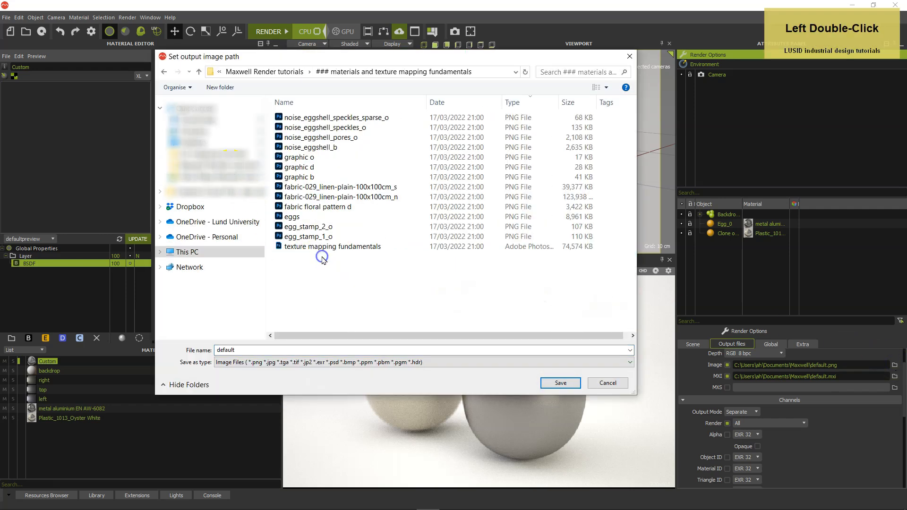
pyautogui.click(287, 350)
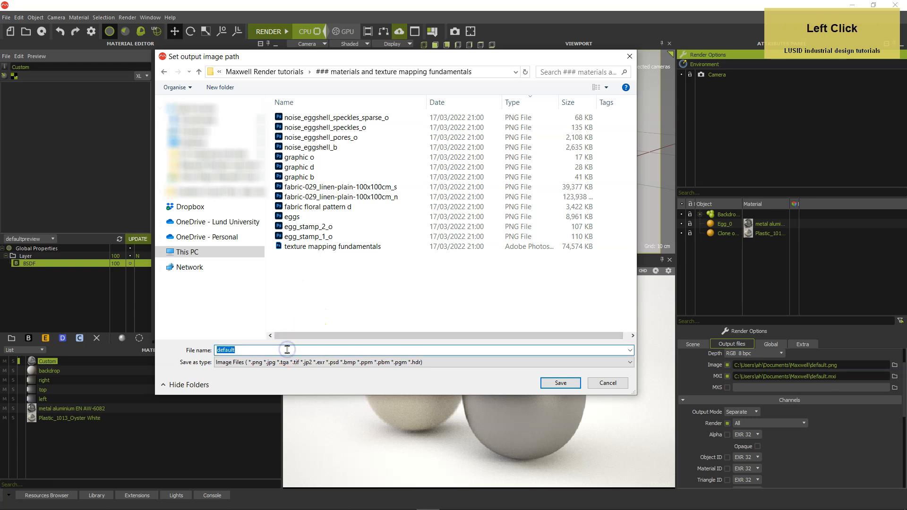
pyautogui.write('Tests')
pyautogui.press('Tab')
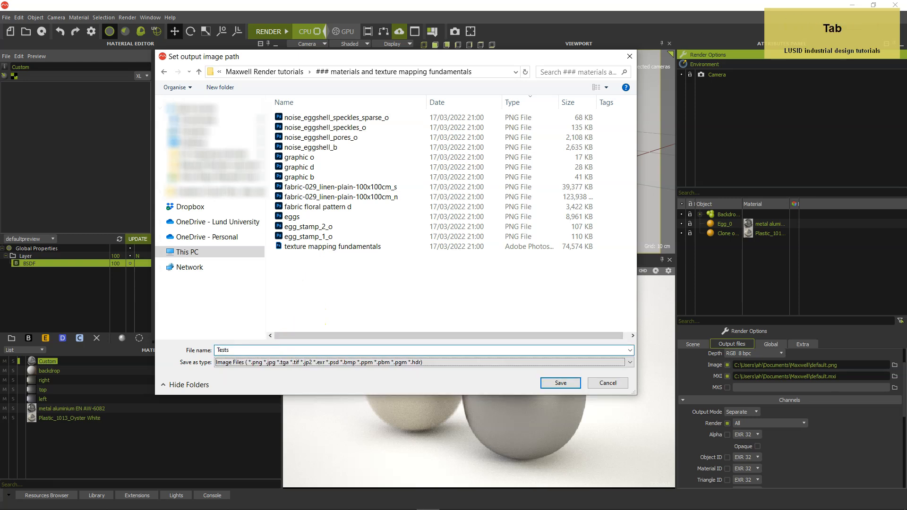
pyautogui.press('Return')
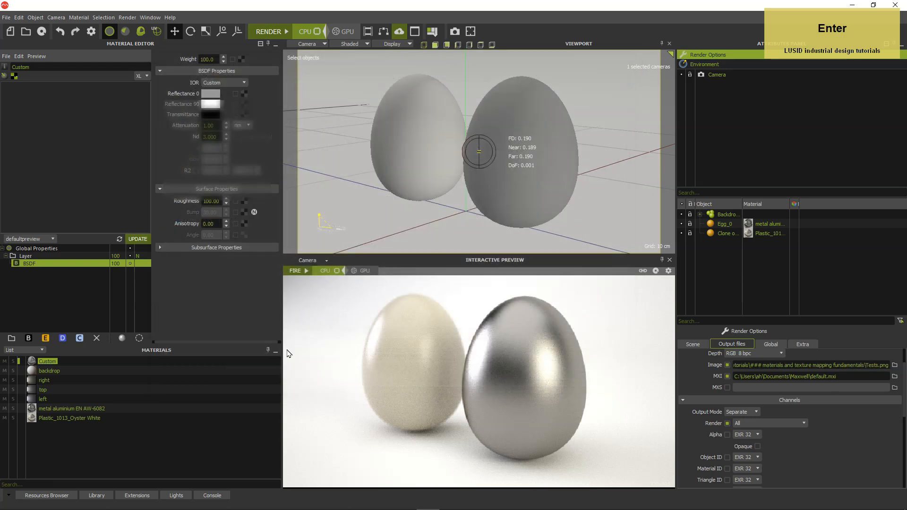
# Set the MXI output to Tests in the "### materials and texture mapping fundamentals" folder
pyautogui.click(895, 376)
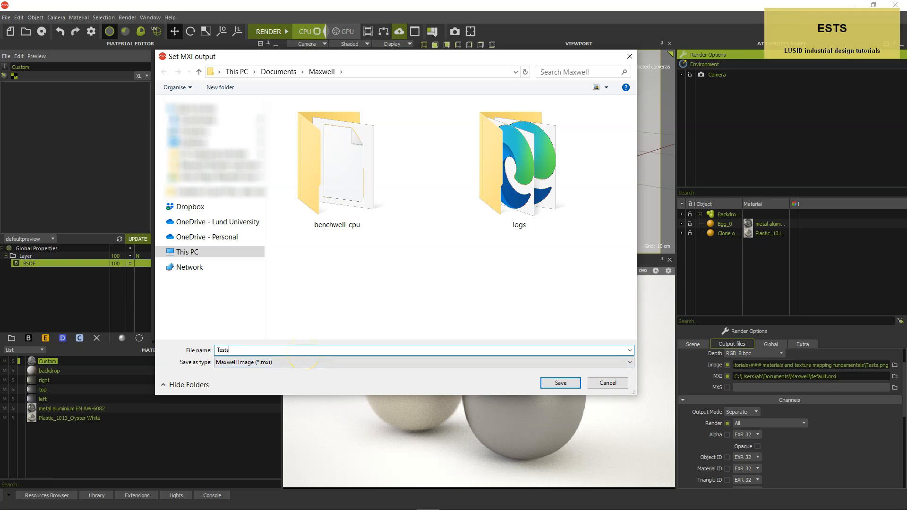
pyautogui.click(204, 175)
pyautogui.click(298, 256)
pyautogui.doubleClick(298, 256)
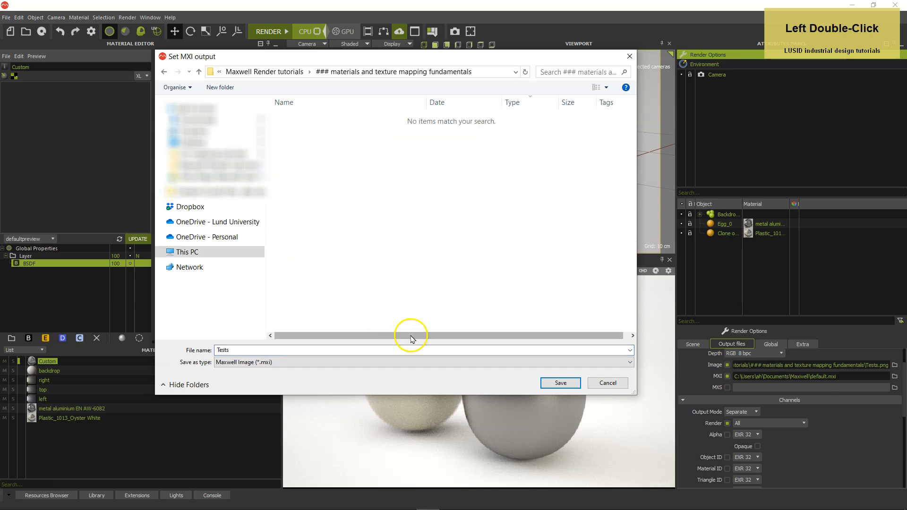
pyautogui.click(562, 383)
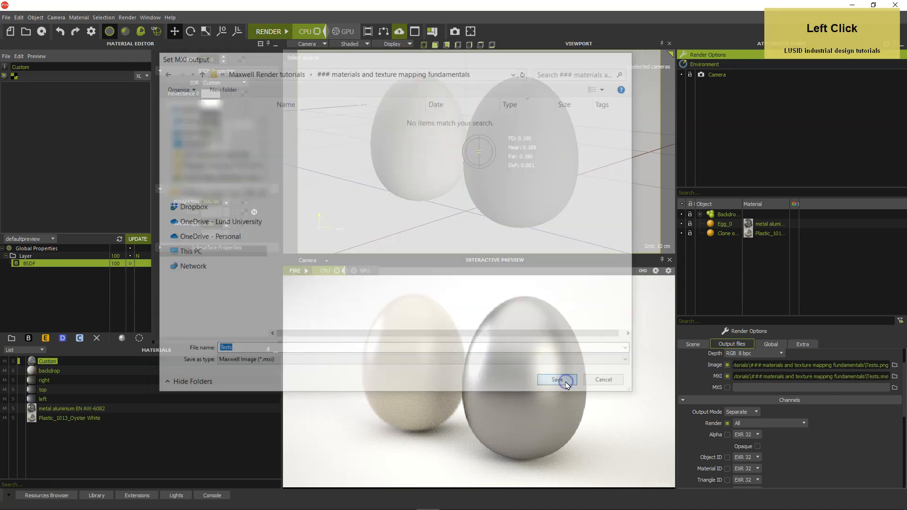
# Enable the MXS output and point it to the existing Tests scene file, accepting its replacement
pyautogui.click(728, 388)
pyautogui.click(894, 388)
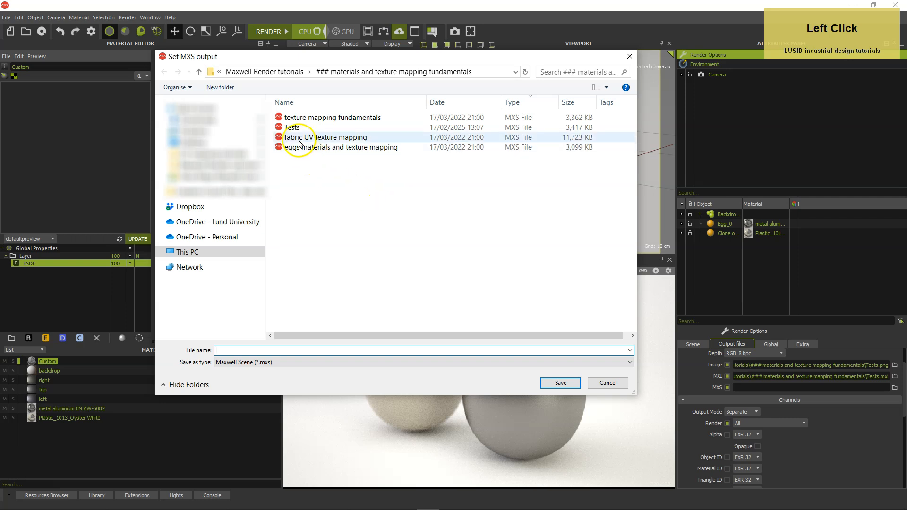
pyautogui.click(289, 128)
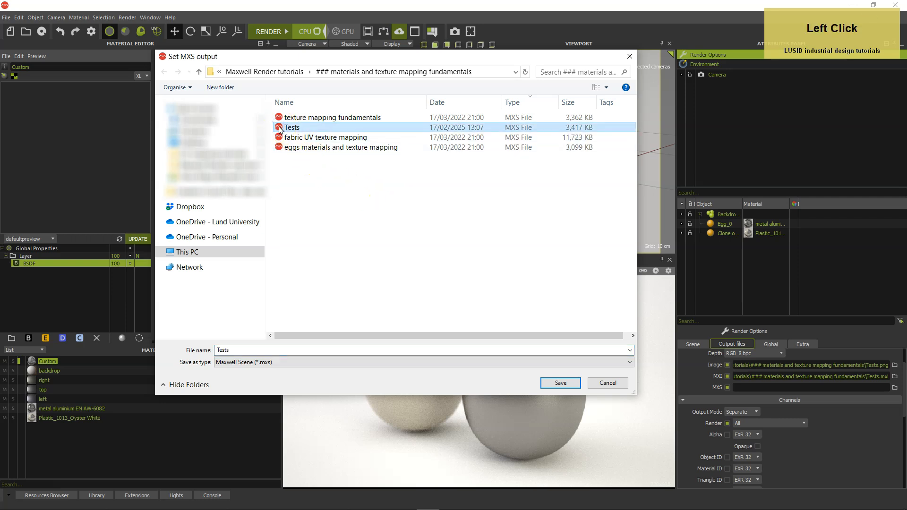
pyautogui.doubleClick(280, 128)
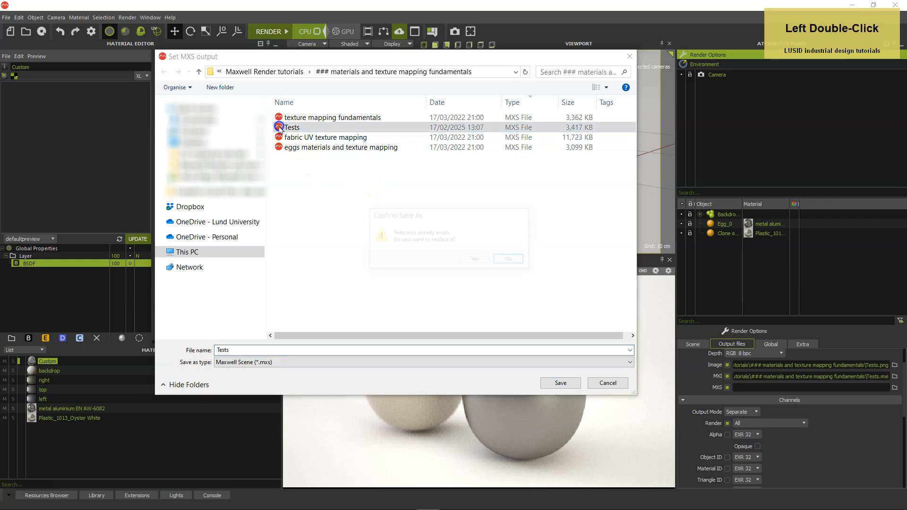
pyautogui.click(477, 261)
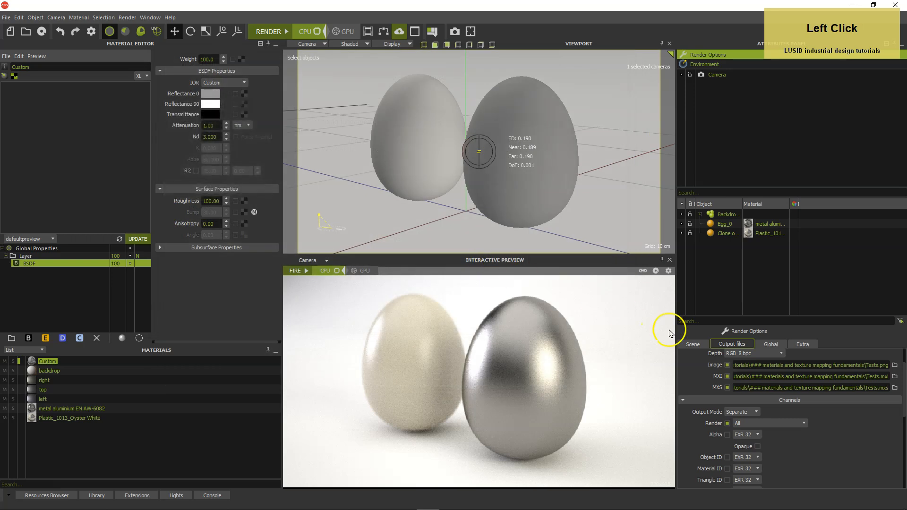
# Set the output image depth to RGB 16 bpc and run the production render
pyautogui.click(751, 354)
pyautogui.click(746, 368)
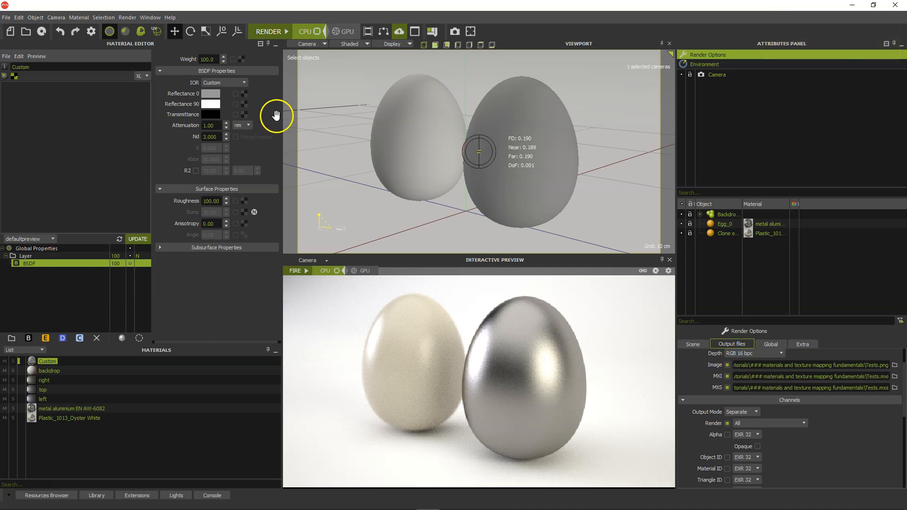
pyautogui.click(269, 32)
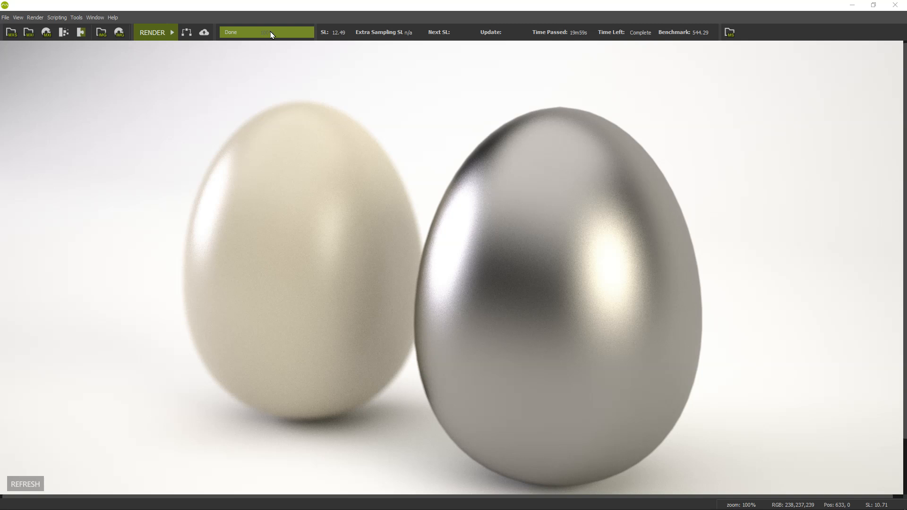
# Display the camera, Multilight and preview panels around the finished render and collapse the EXIF details
pyautogui.rightClick(470, 117)
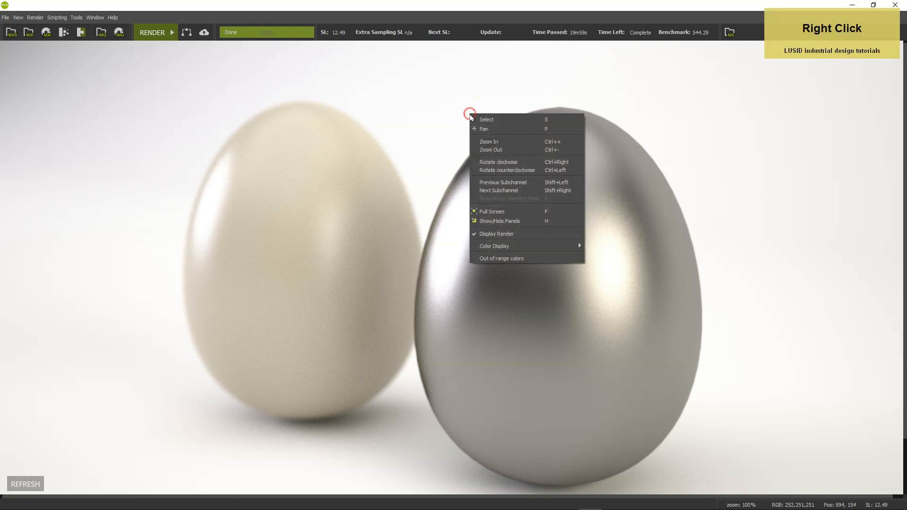
pyautogui.click(502, 148)
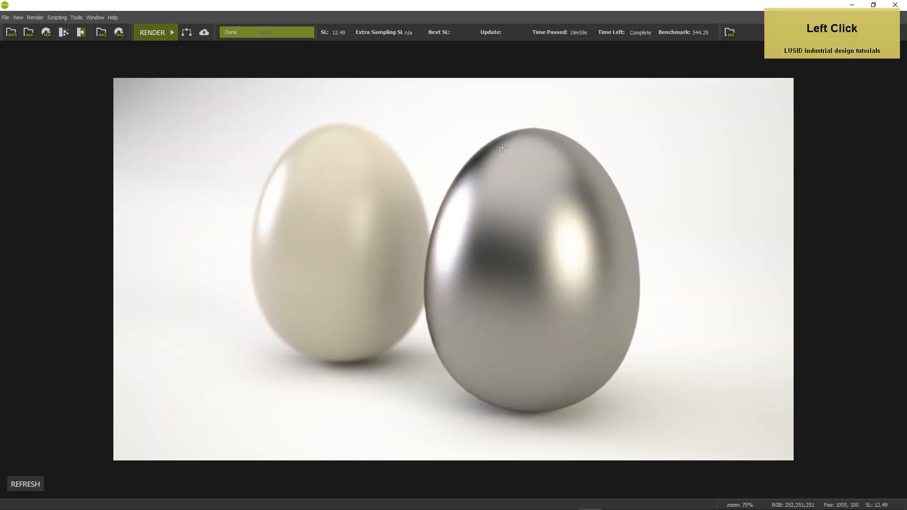
pyautogui.rightClick(503, 147)
pyautogui.click(521, 180)
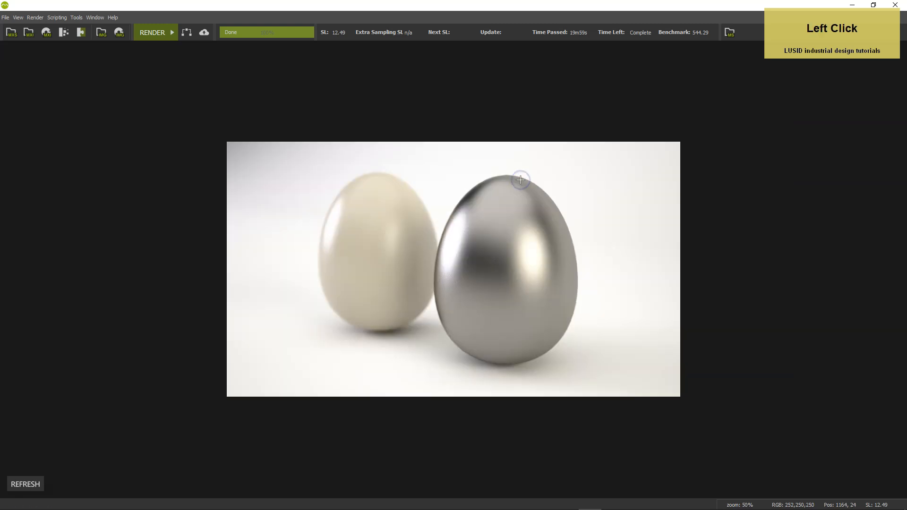
pyautogui.click(95, 18)
pyautogui.click(104, 36)
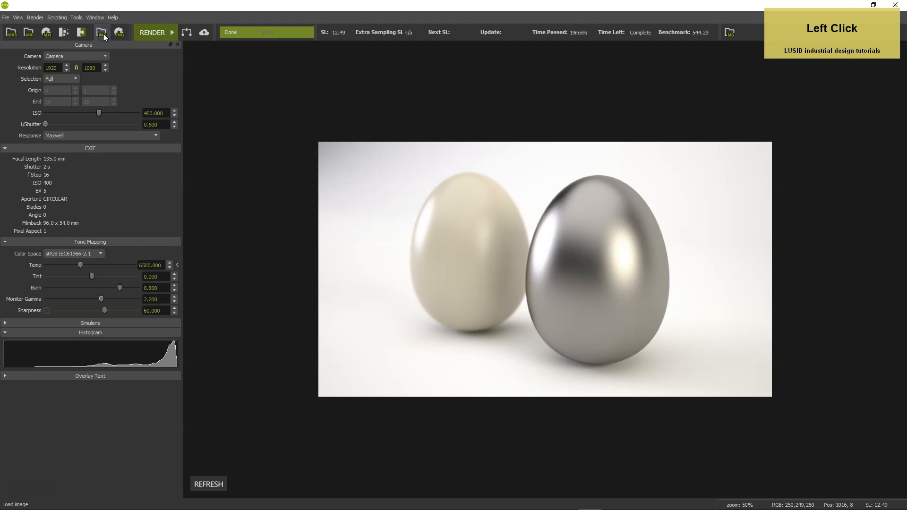
pyautogui.click(98, 18)
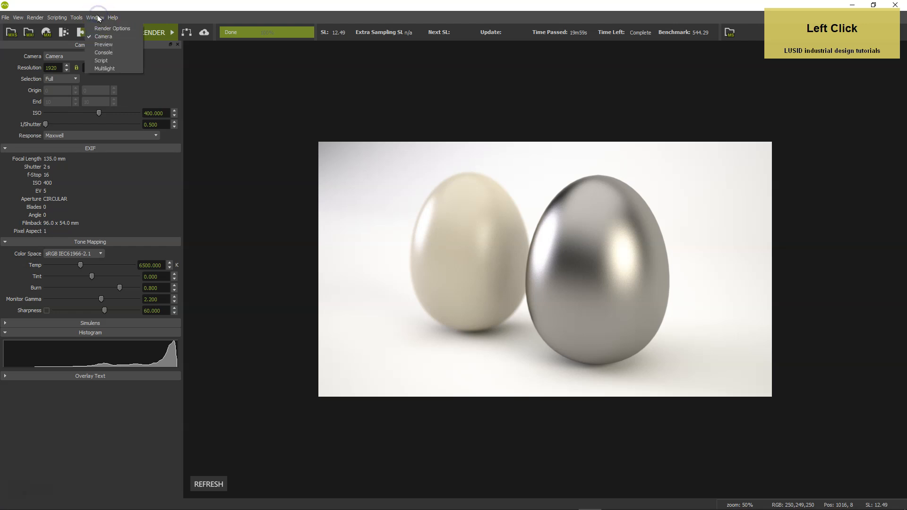
pyautogui.click(104, 69)
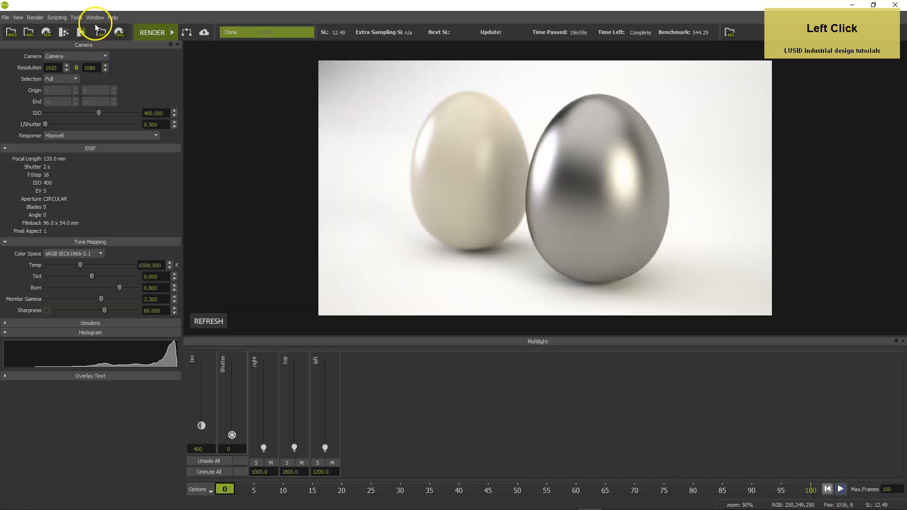
pyautogui.click(95, 18)
pyautogui.click(104, 44)
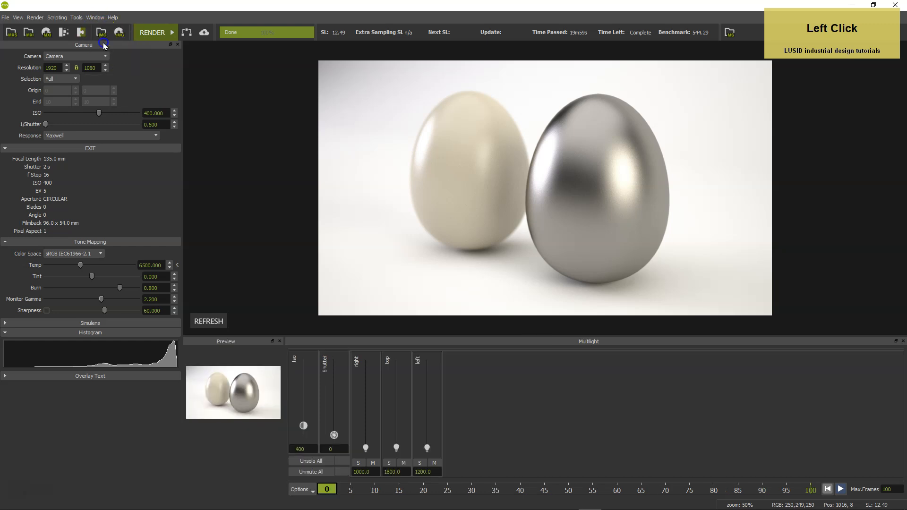
pyautogui.click(43, 150)
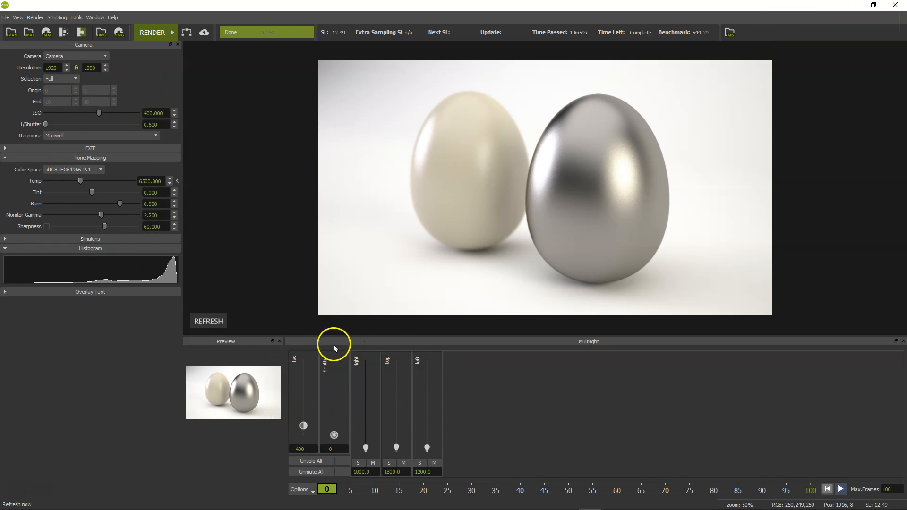
# Try muting the individual lights, leave only the left light muted, and refresh the render
pyautogui.click(374, 463)
pyautogui.click(405, 463)
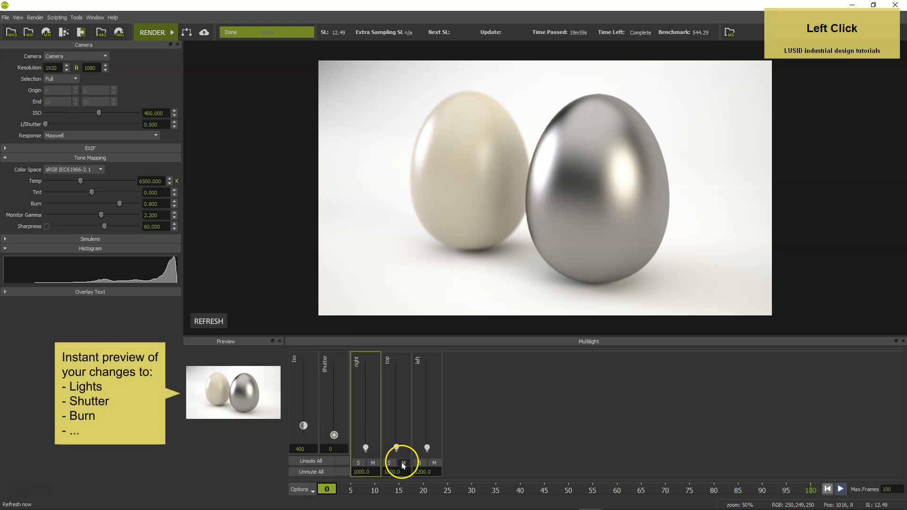
pyautogui.click(434, 463)
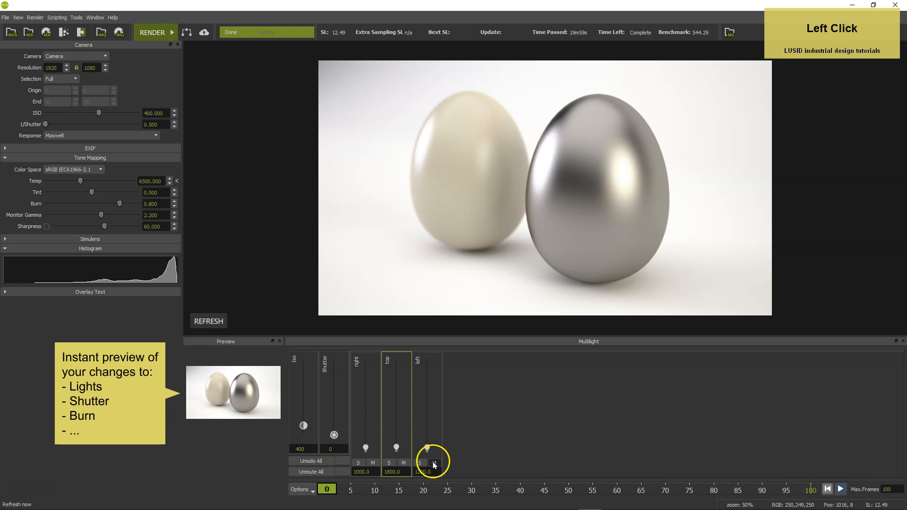
pyautogui.click(434, 464)
pyautogui.click(434, 464)
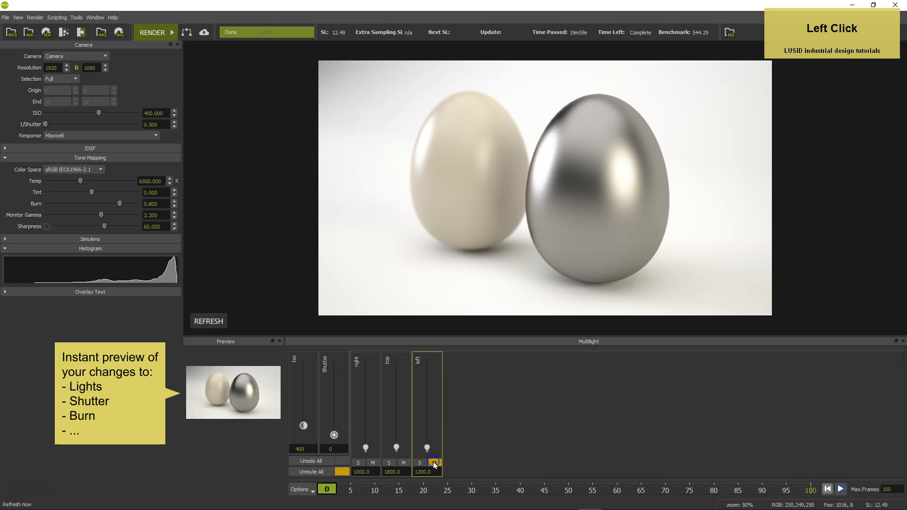
pyautogui.click(208, 322)
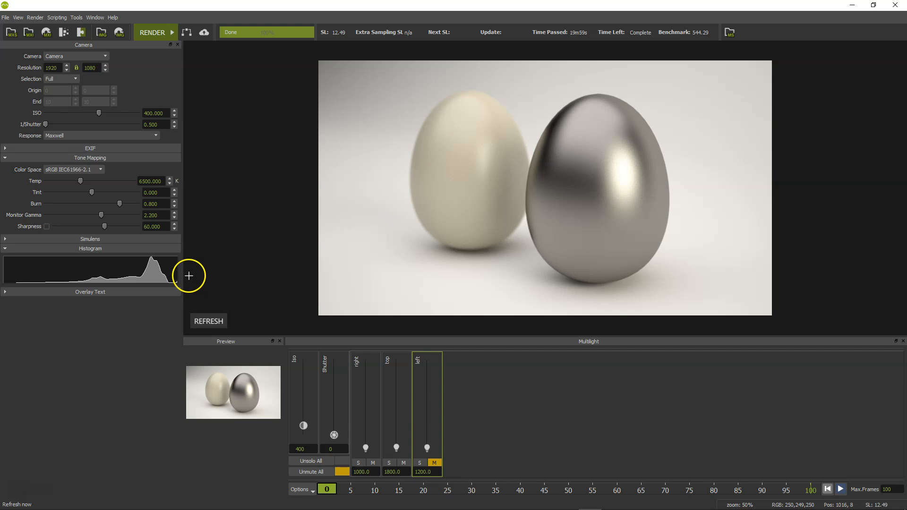
# Try a 1/Shutter value of 0.3 for the camera and refresh the render
pyautogui.moveTo(160, 125); pyautogui.dragTo(151, 137)
pyautogui.write('3')
pyautogui.press('Return')
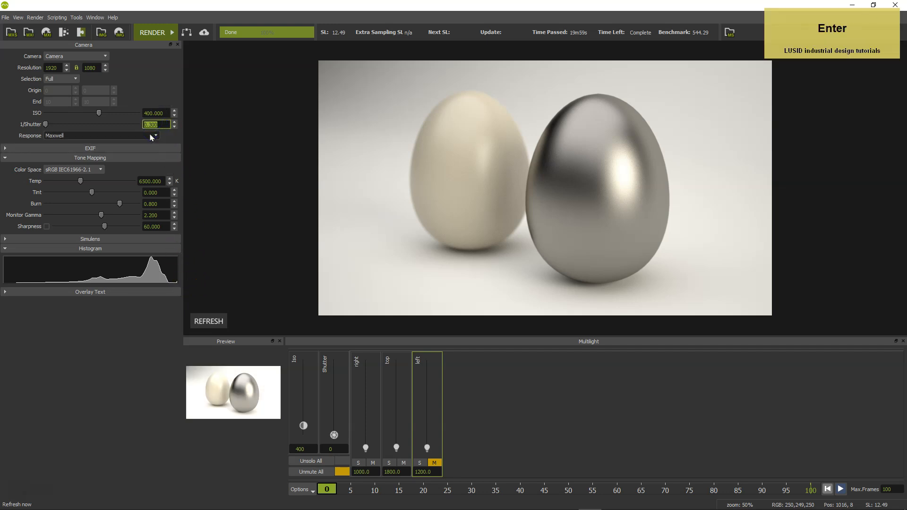
pyautogui.click(211, 323)
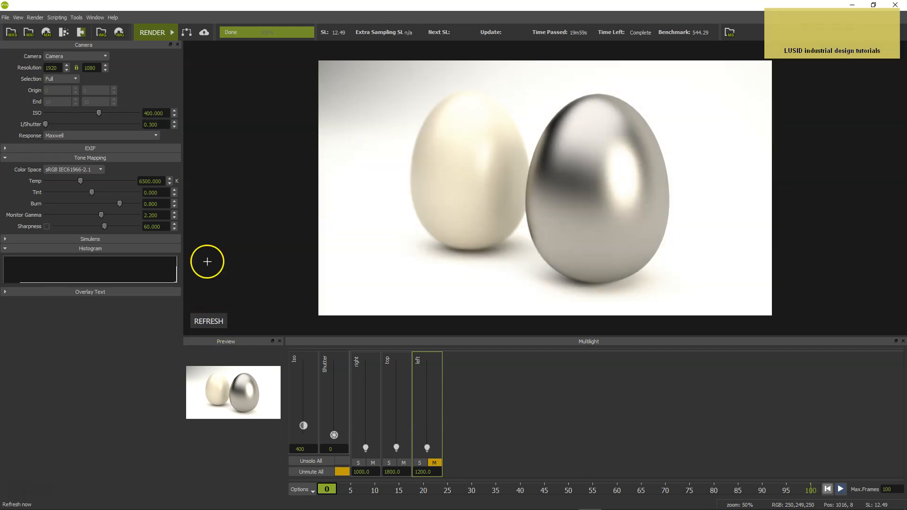
# Set the camera's 1/Shutter value to 0.4, refresh the render and inspect it up close
pyautogui.moveTo(156, 124); pyautogui.dragTo(152, 135)
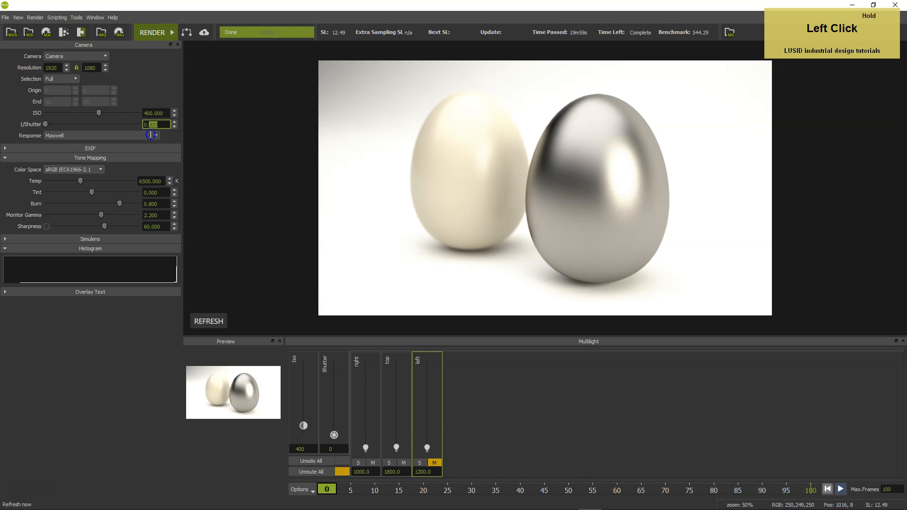
pyautogui.write('4')
pyautogui.press('Return')
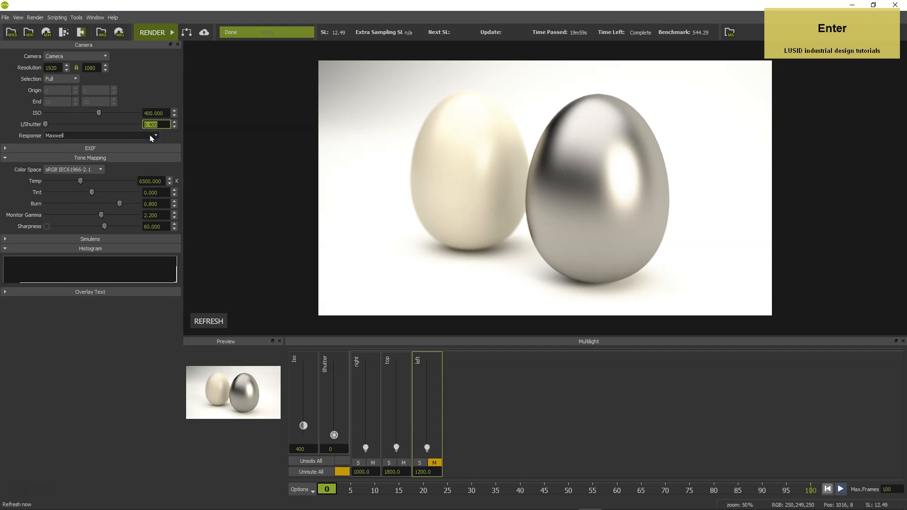
pyautogui.click(210, 322)
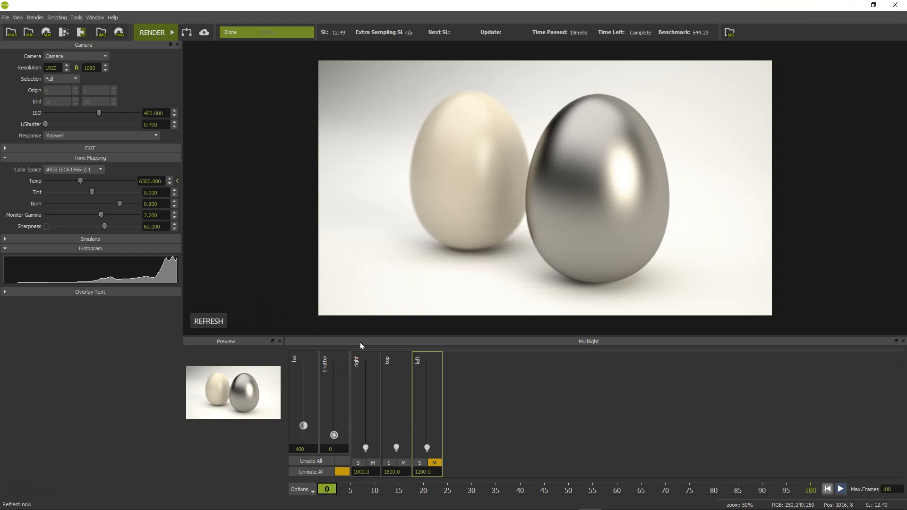
pyautogui.scroll(1, 530, 248)
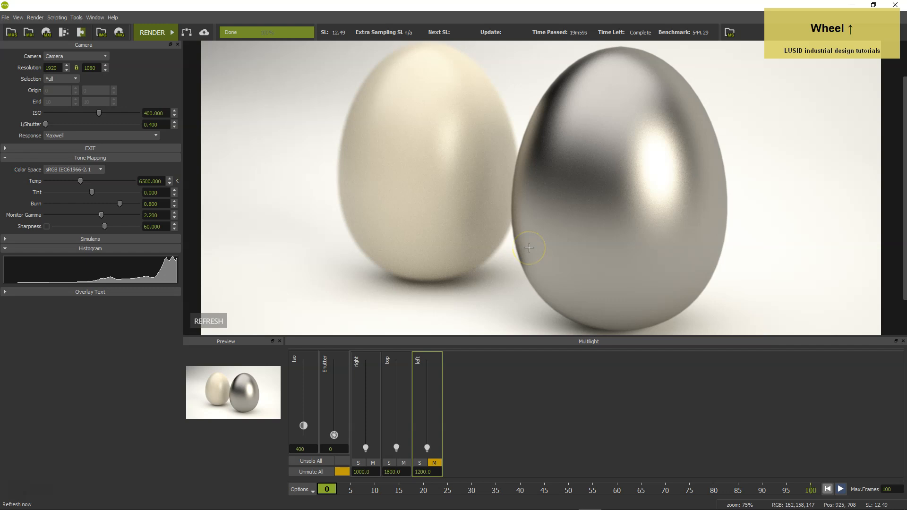
pyautogui.scroll(-1, 529, 248)
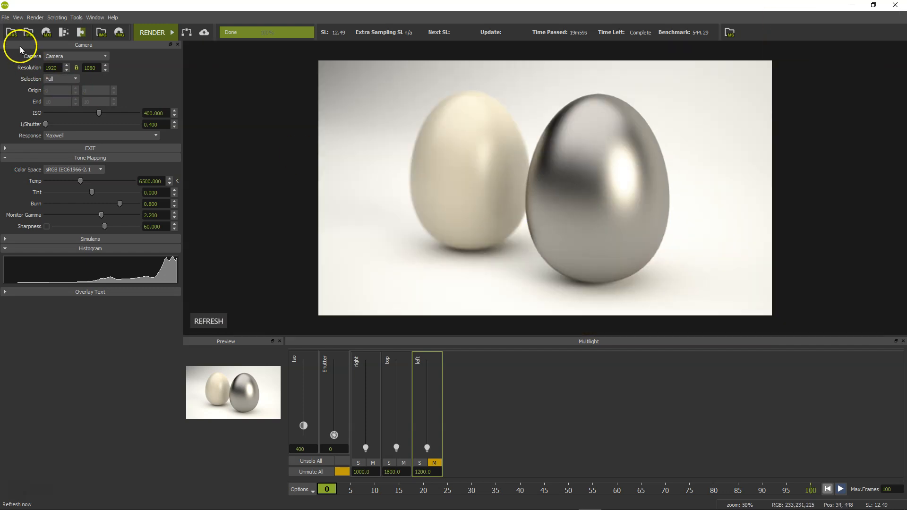
# Save only the active image as a 16-bit PNG named "Tests new" in the same folder
pyautogui.click(5, 17)
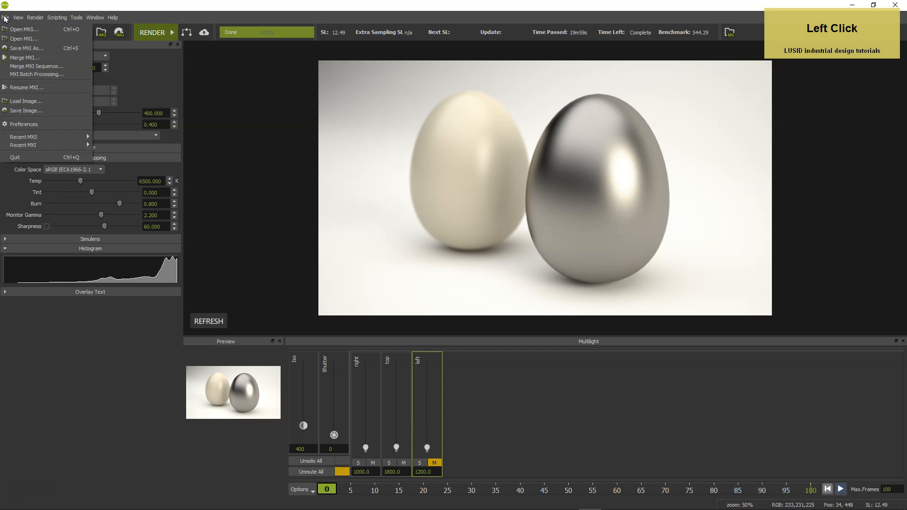
pyautogui.click(19, 110)
pyautogui.click(380, 234)
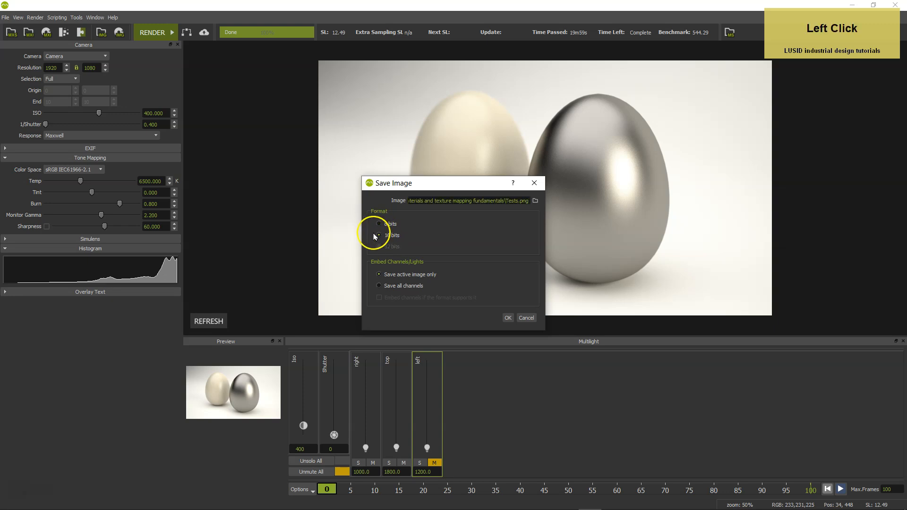
pyautogui.click(522, 202)
pyautogui.press('Right')
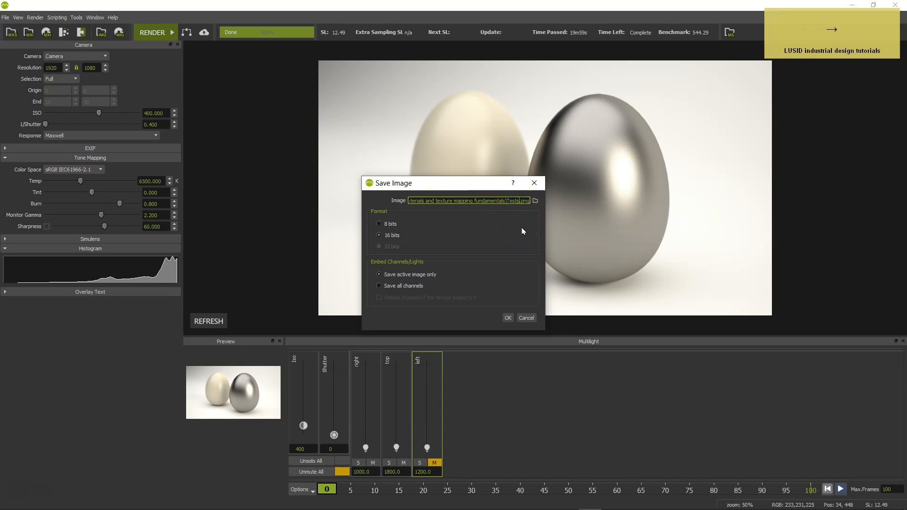
pyautogui.write('new')
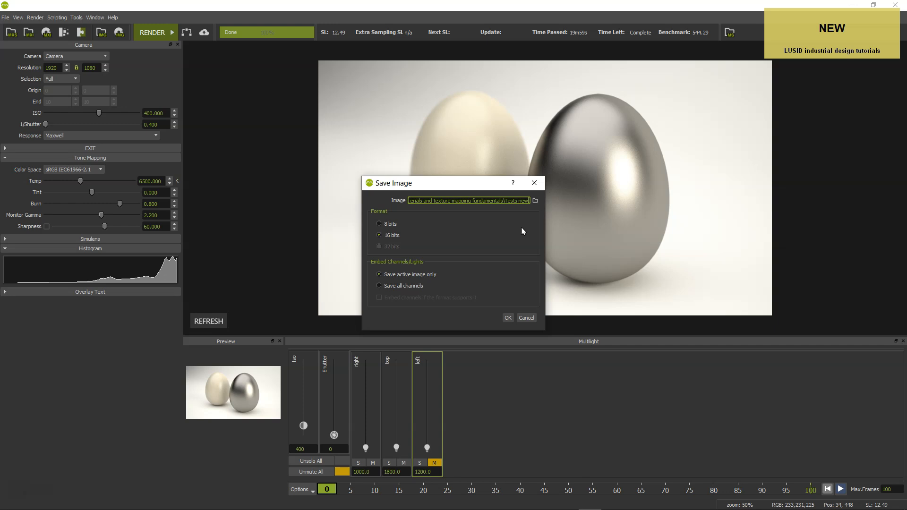
pyautogui.press('Right')
pyautogui.press('Right')
pyautogui.press('Right')
pyautogui.press('Right')
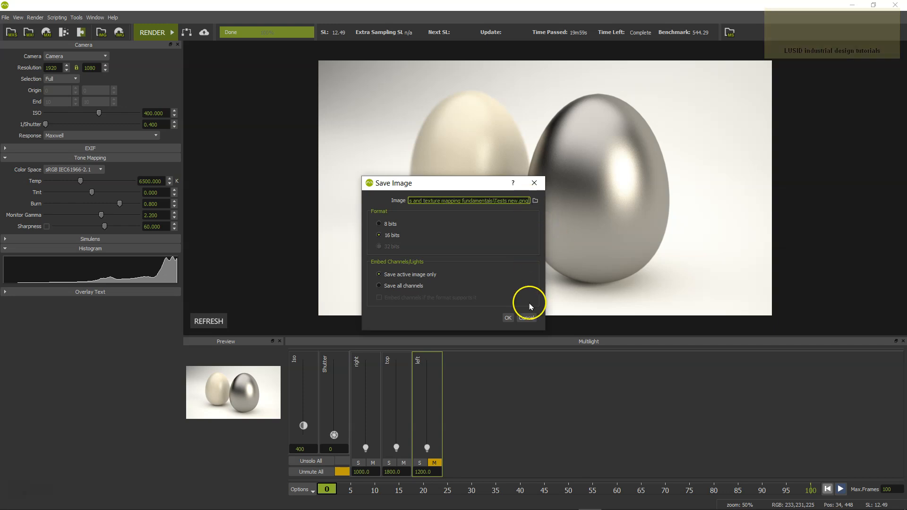
pyautogui.click(508, 318)
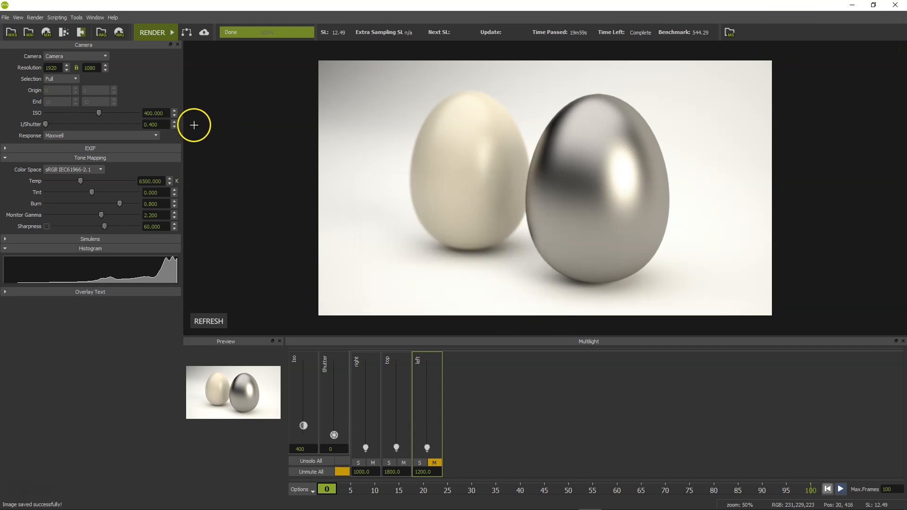
# Save the adjusted MXI over the existing Tests file, accepting its replacement
pyautogui.click(6, 19)
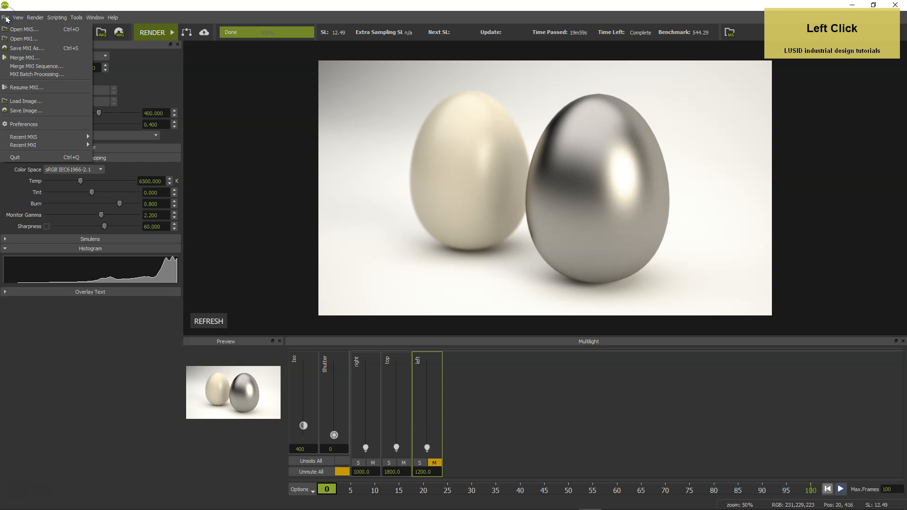
pyautogui.click(18, 49)
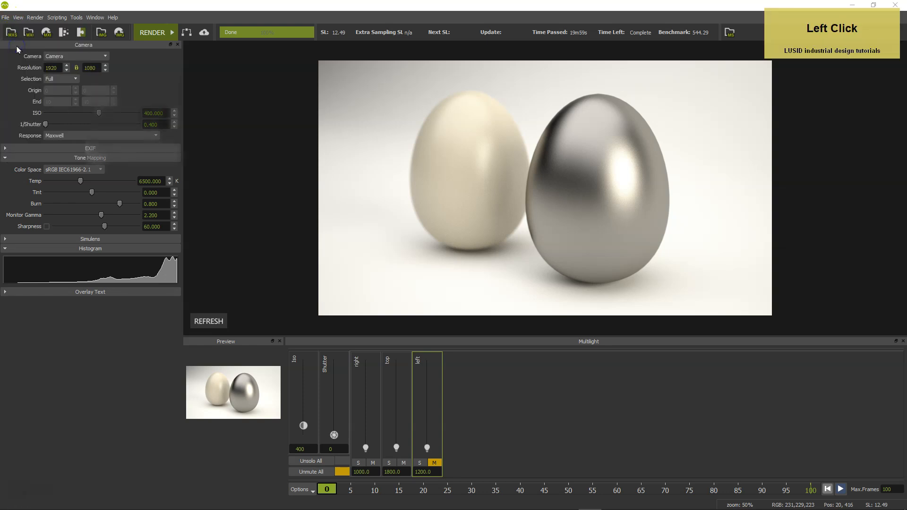
pyautogui.doubleClick(201, 91)
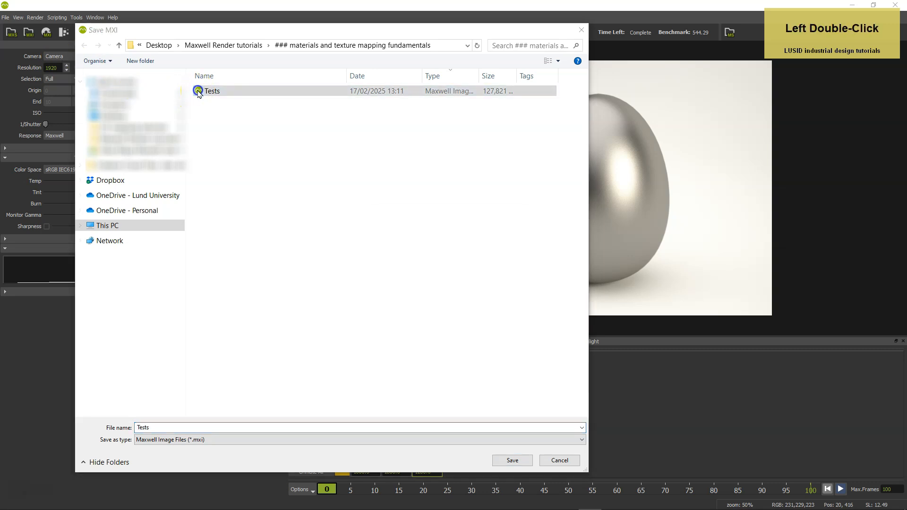
pyautogui.click(473, 261)
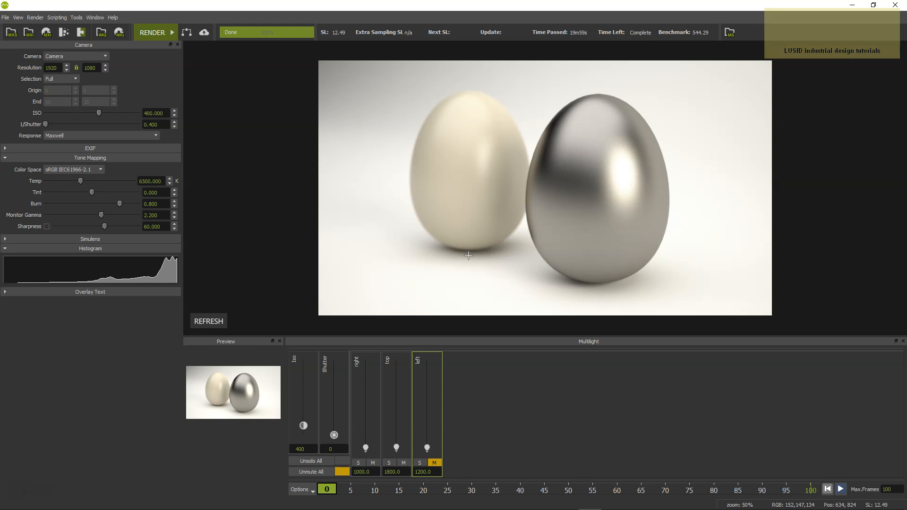
# Resume rendering the Tests MXI with a sampling level of 14 and a time limit of 1234 minutes
pyautogui.click(62, 32)
pyautogui.click(64, 32)
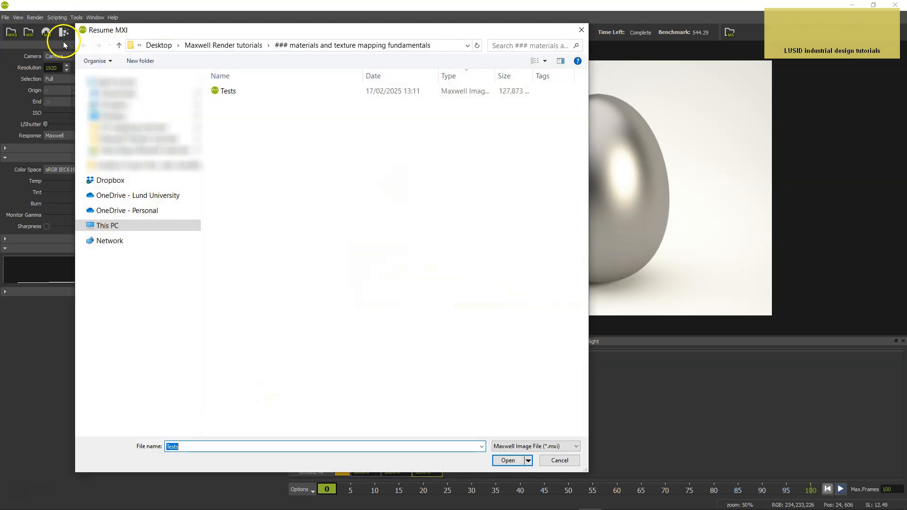
pyautogui.click(216, 92)
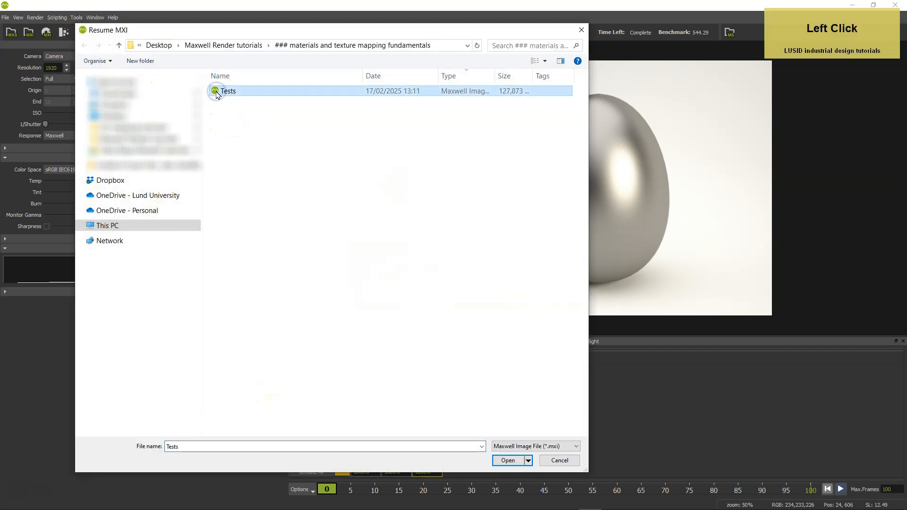
pyautogui.click(508, 461)
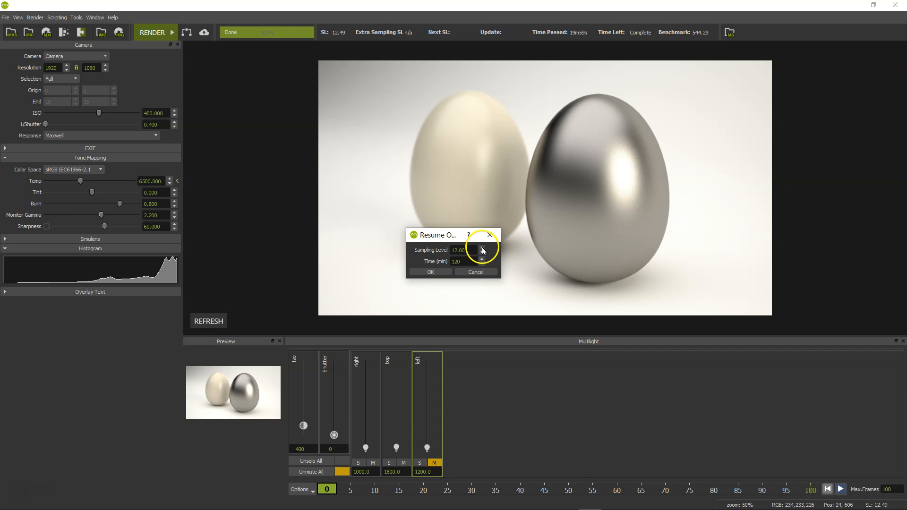
pyautogui.click(482, 248)
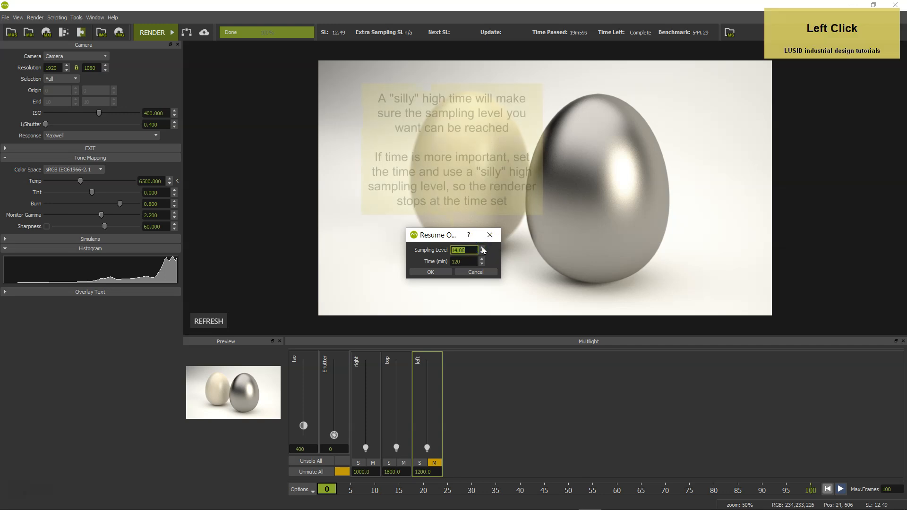
pyautogui.moveTo(472, 260); pyautogui.dragTo(433, 262)
pyautogui.write('1')
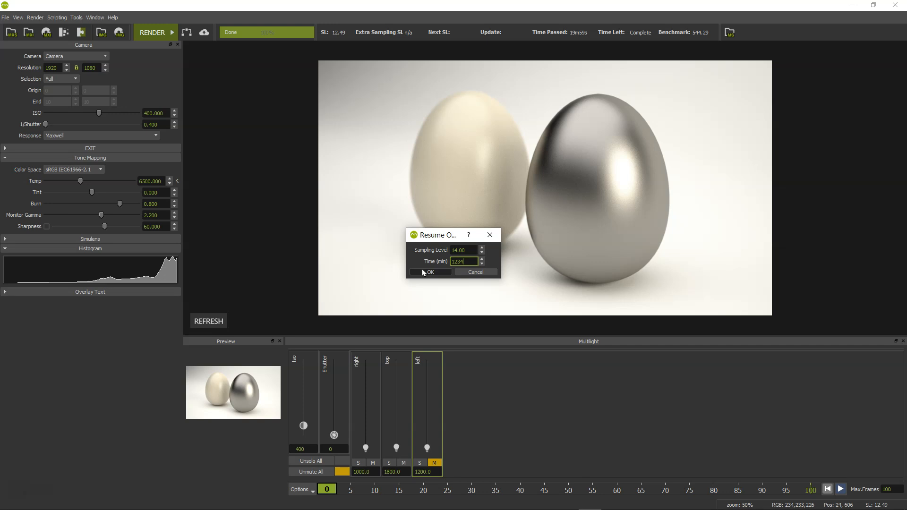
pyautogui.click(429, 272)
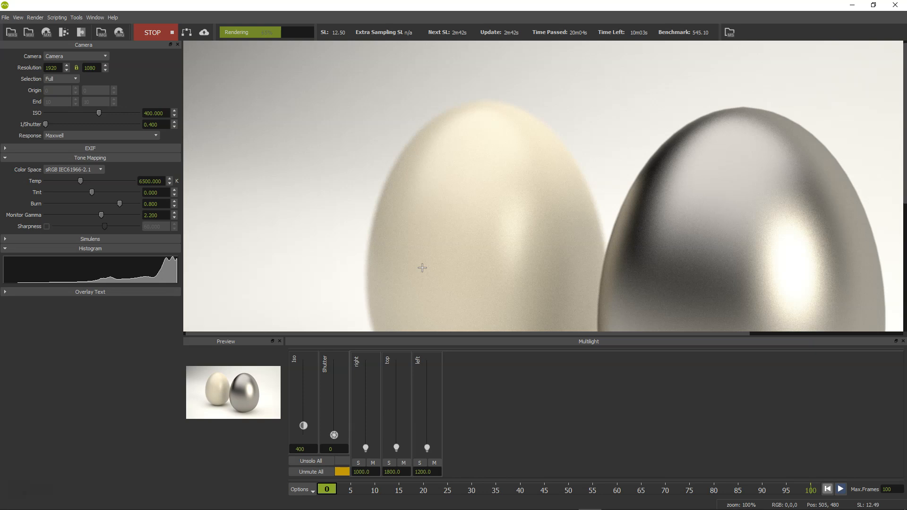
# Inspect both eggs up close while the resumed render refines, checking the remaining noise around where they meet
pyautogui.click(452, 293)
pyautogui.rightClick(517, 173)
pyautogui.click(530, 179)
pyautogui.moveTo(594, 186); pyautogui.dragTo(519, 98)
pyautogui.click(543, 194)
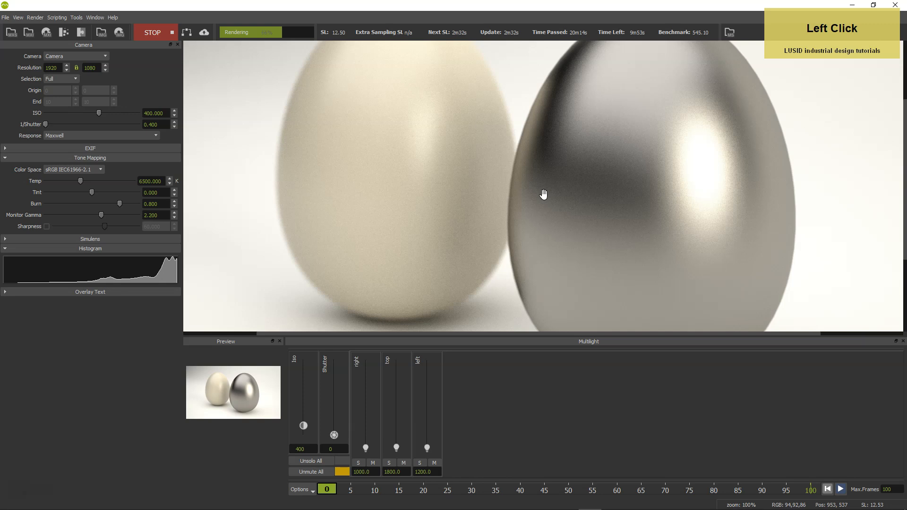
pyautogui.press('alt')
pyautogui.click(534, 197)
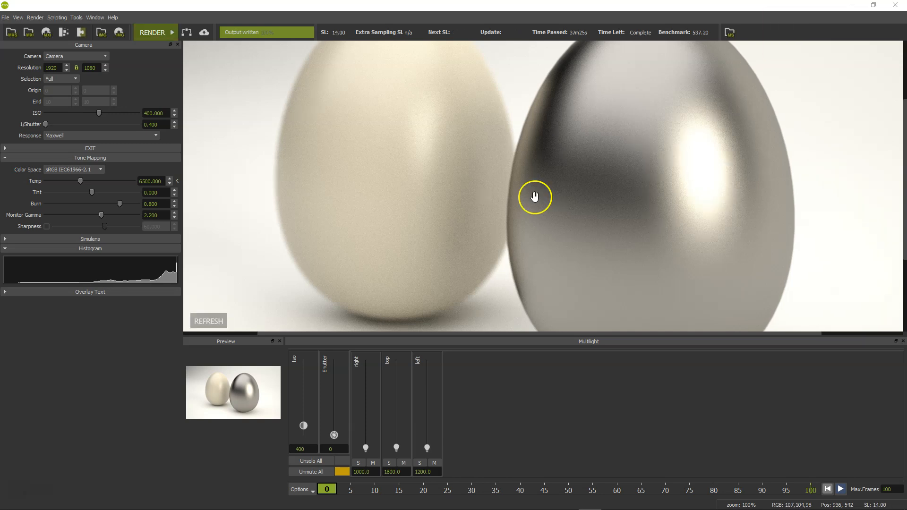
pyautogui.moveTo(494, 198)
pyautogui.mouseDown()
pyautogui.moveTo(490, 256)
pyautogui.moveTo(500, 145)
pyautogui.moveTo(494, 187)
pyautogui.mouseUp()
pyautogui.scroll(-2, 494, 187)
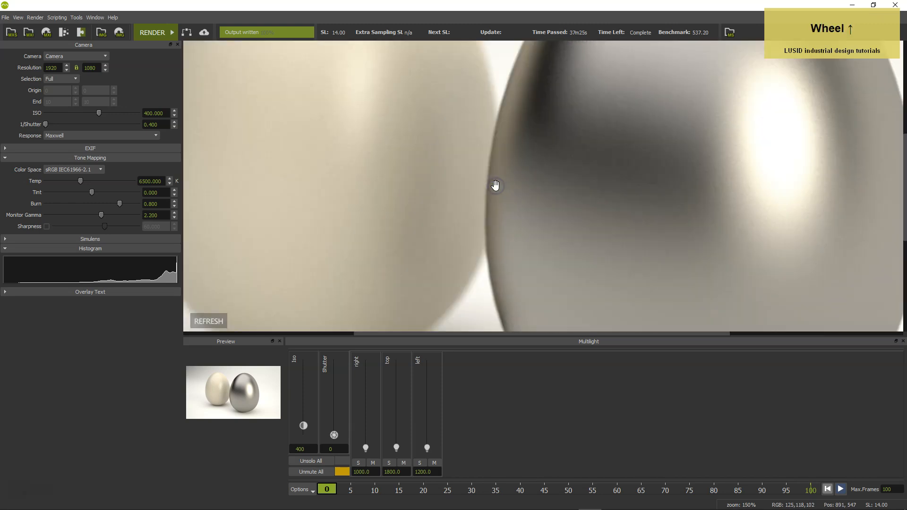
pyautogui.scroll(-1, 495, 185)
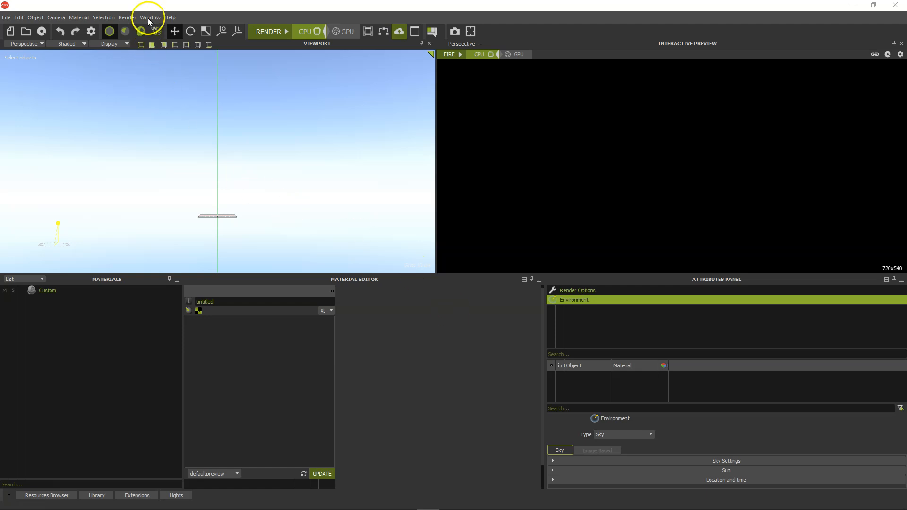
# Switch to Maxwell Studio and load the "Beginner layout" window layout file
pyautogui.click(149, 18)
pyautogui.click(152, 29)
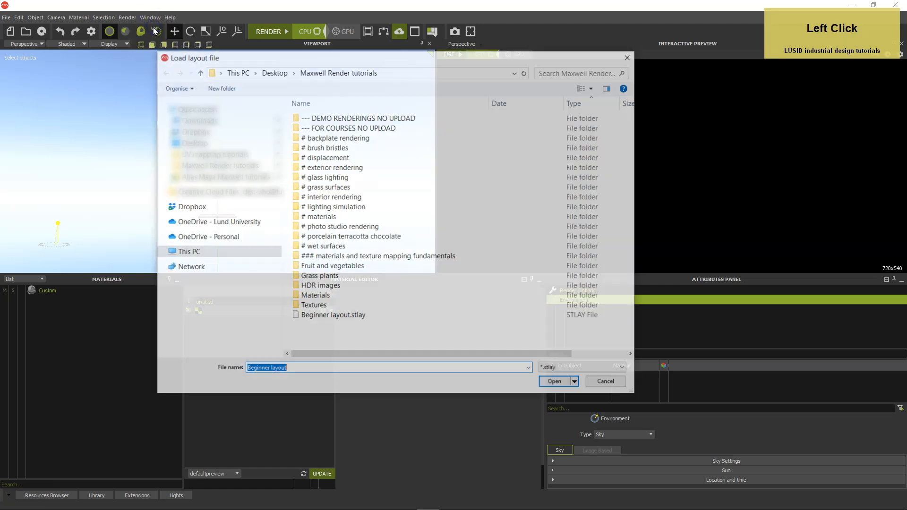
pyautogui.doubleClick(333, 316)
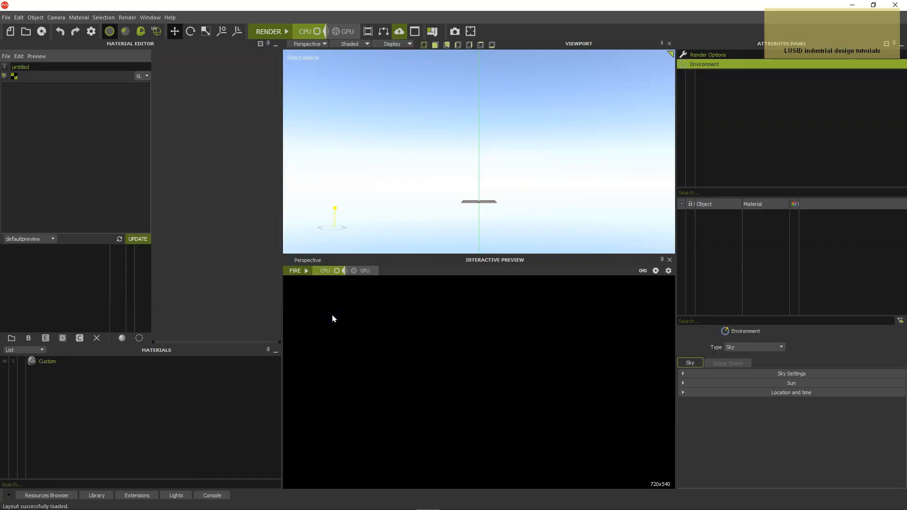
# Open the Tests MXS scene without saving the changes to the current untitled scene
pyautogui.click(7, 17)
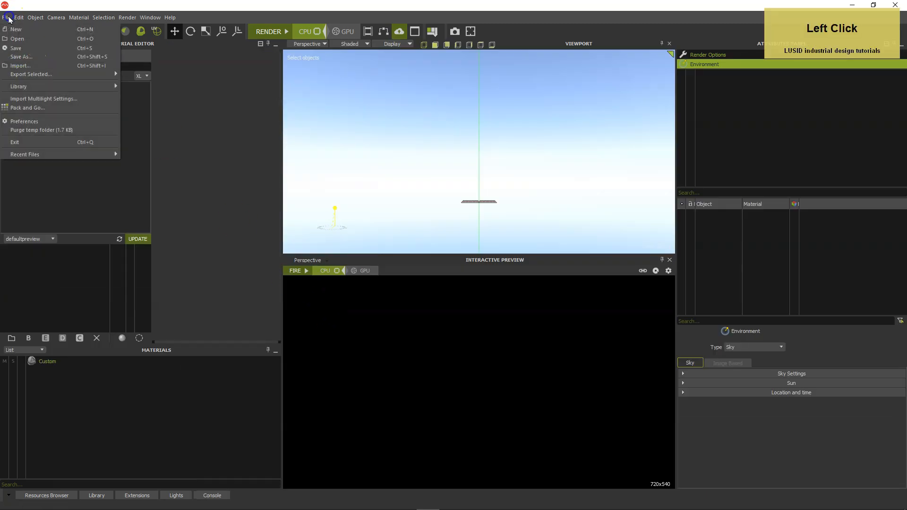
pyautogui.click(18, 42)
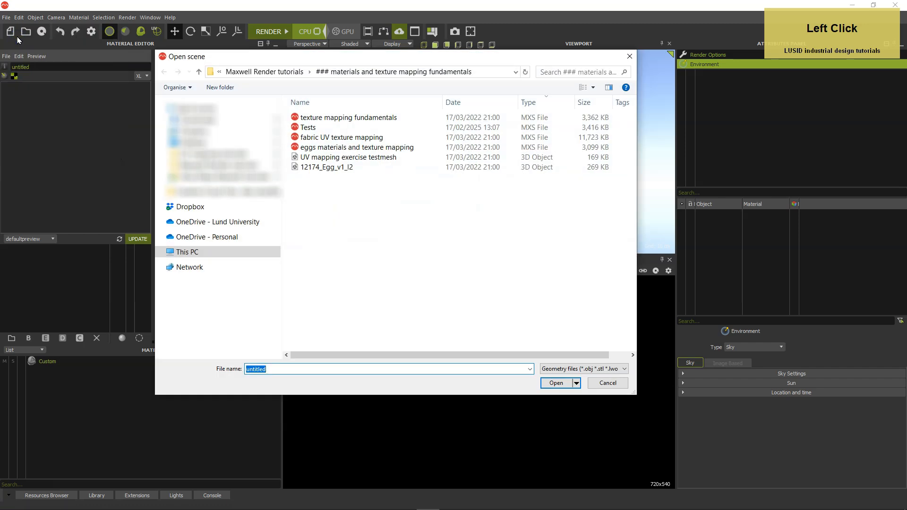
pyautogui.click(303, 128)
pyautogui.doubleClick(296, 128)
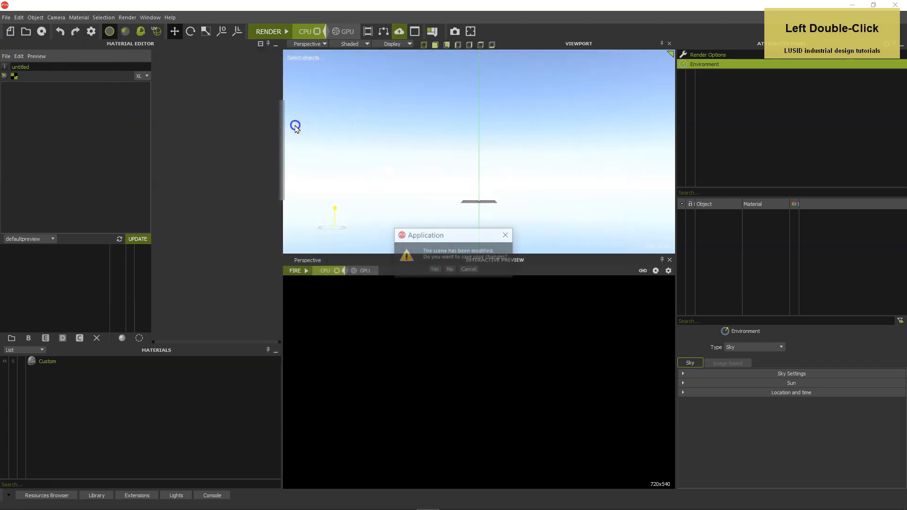
pyautogui.click(449, 270)
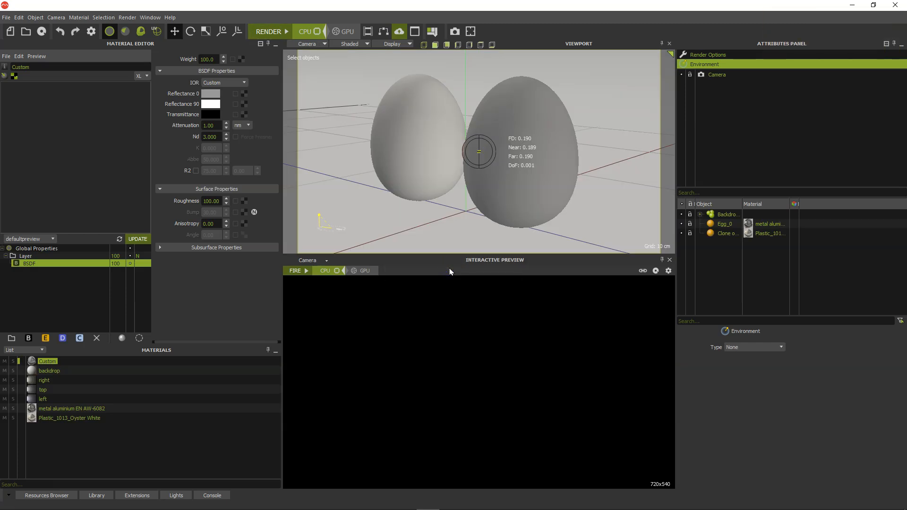
# Reframe the camera slightly farther from the eggs, keeping both of them centred in the frame
pyautogui.keyDown('alt'); pyautogui.moveTo(498, 152); pyautogui.dragTo(522, 174, button='right'); pyautogui.keyUp('alt')
pyautogui.moveTo(520, 176)
pyautogui.keyDown('alt'); pyautogui.mouseDown()
pyautogui.moveTo(492, 175)
pyautogui.moveTo(514, 184)
pyautogui.moveTo(518, 177)
pyautogui.mouseUp(); pyautogui.keyUp('alt')
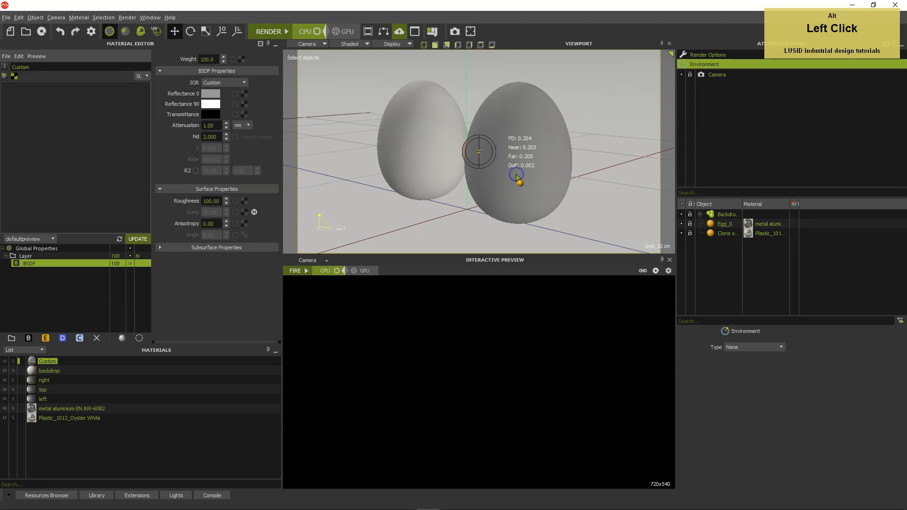
pyautogui.keyDown('alt'); pyautogui.moveTo(541, 174); pyautogui.dragTo(533, 178, button='right'); pyautogui.keyUp('alt')
pyautogui.keyDown('alt'); pyautogui.middleClick(532, 178); pyautogui.keyUp('alt')
pyautogui.keyDown('alt'); pyautogui.moveTo(533, 177); pyautogui.dragTo(531, 176, button='middle'); pyautogui.keyUp('alt')
pyautogui.keyDown('alt'); pyautogui.moveTo(531, 176); pyautogui.dragTo(537, 175); pyautogui.keyUp('alt')
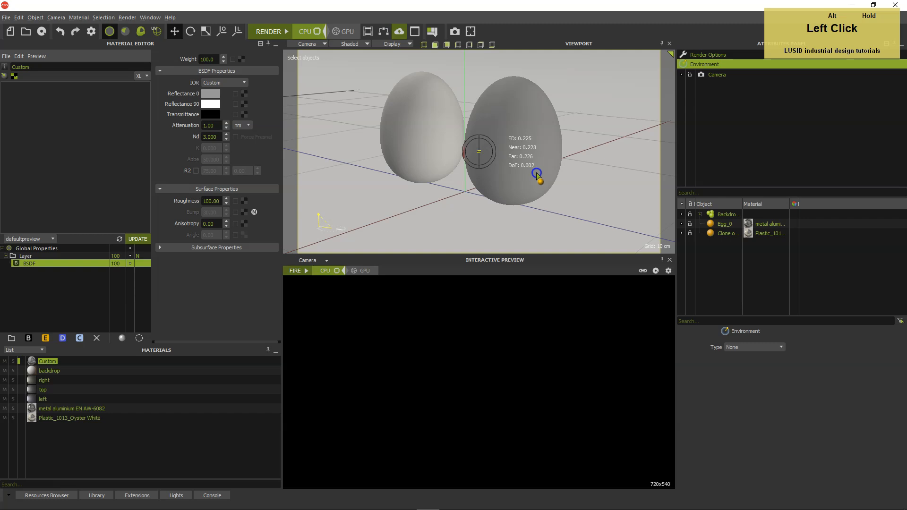
pyautogui.keyDown('alt'); pyautogui.moveTo(536, 175); pyautogui.dragTo(535, 177, button='middle'); pyautogui.keyUp('alt')
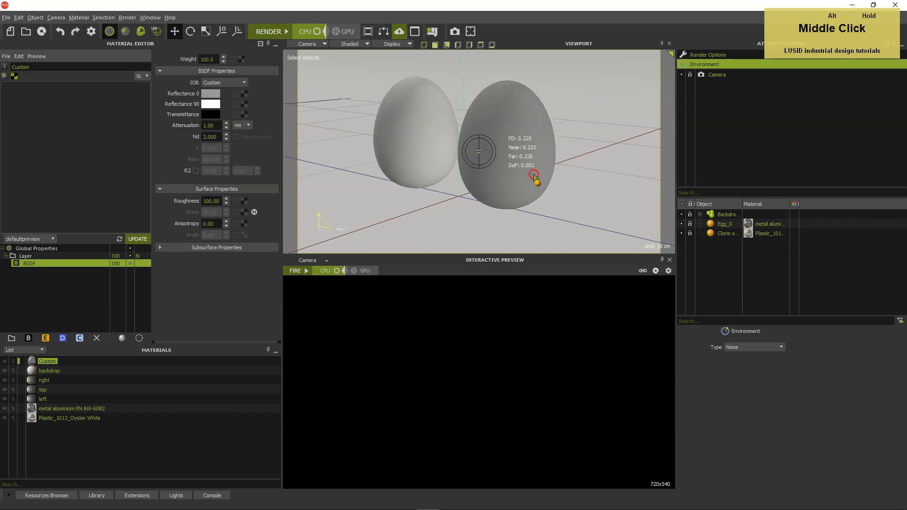
# Refocus the camera on the lower part of the right egg
pyautogui.rightClick(534, 176)
pyautogui.moveTo(570, 189)
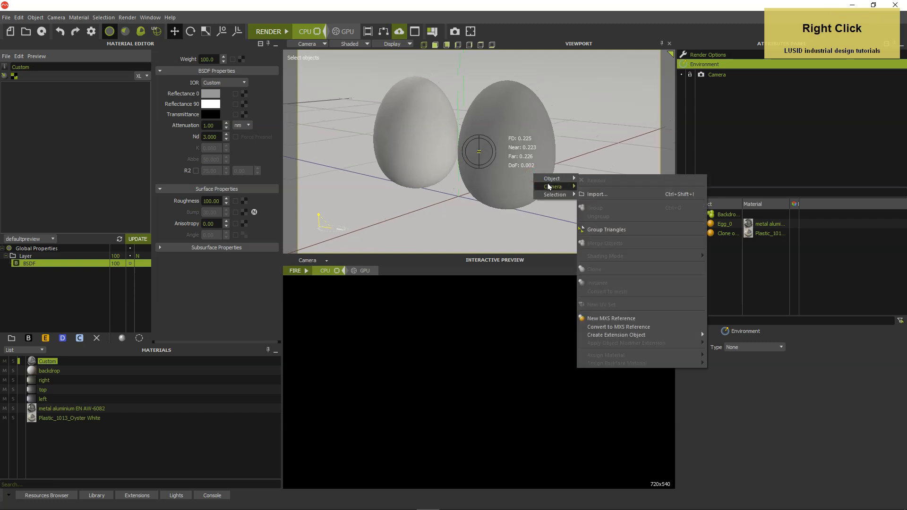
pyautogui.click(601, 209)
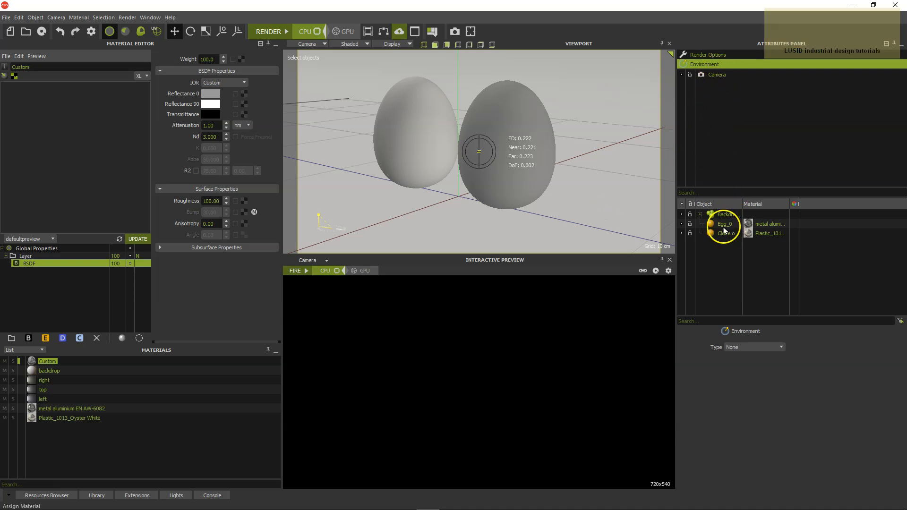
# Expand the backdrop and lights group, widen the object name column, and hide the Backdrop object from the camera
pyautogui.click(701, 215)
pyautogui.moveTo(741, 205); pyautogui.dragTo(802, 206)
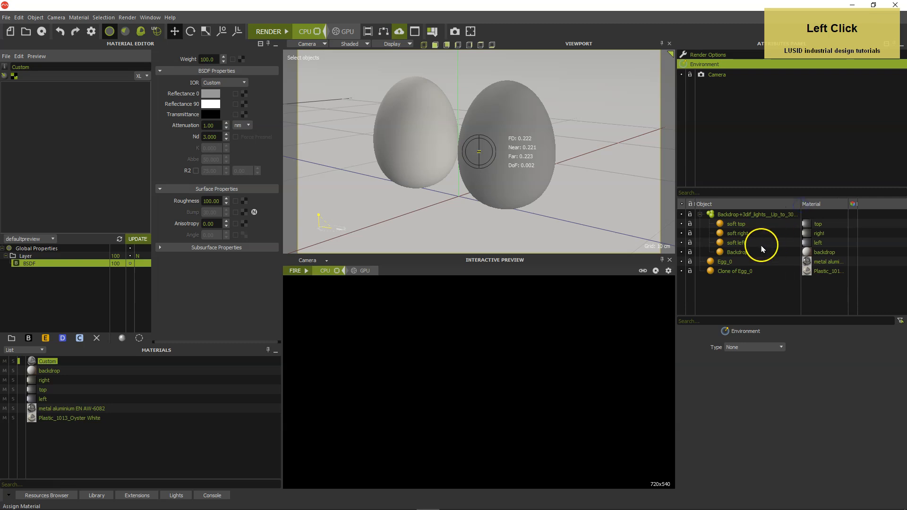
pyautogui.click(721, 253)
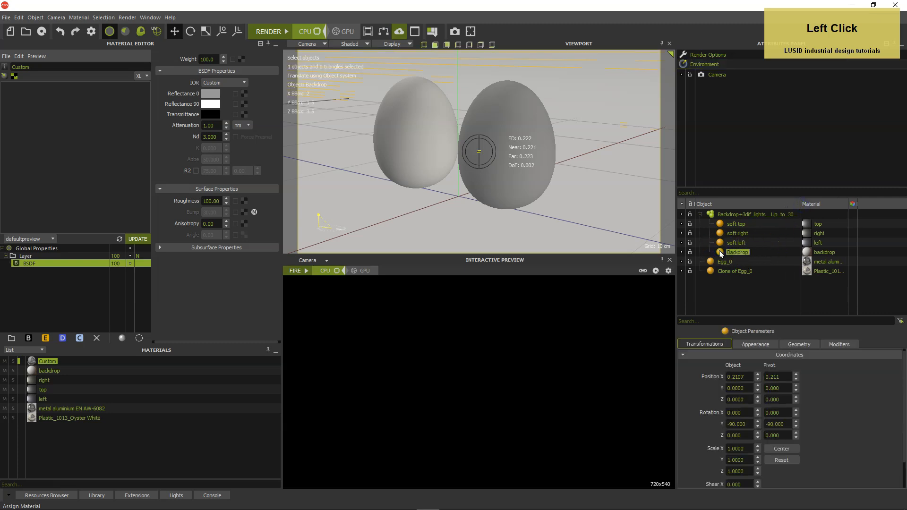
pyautogui.click(755, 345)
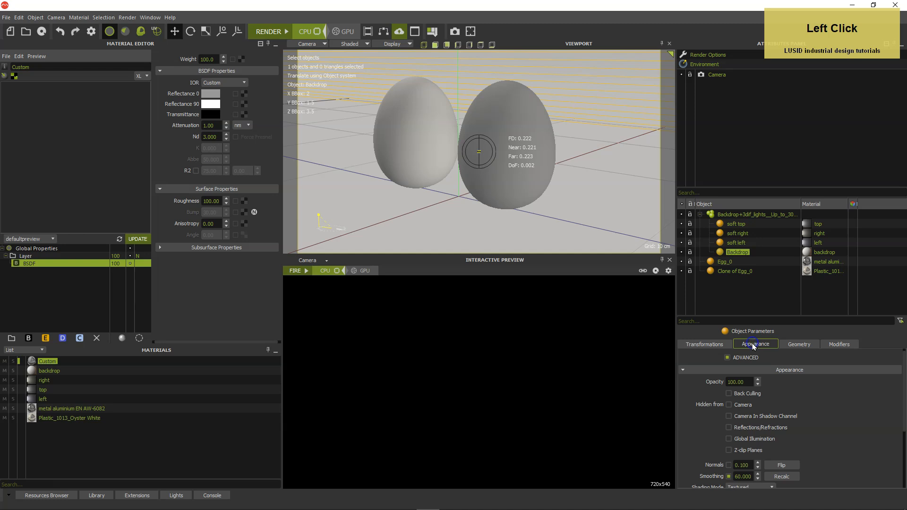
pyautogui.click(729, 405)
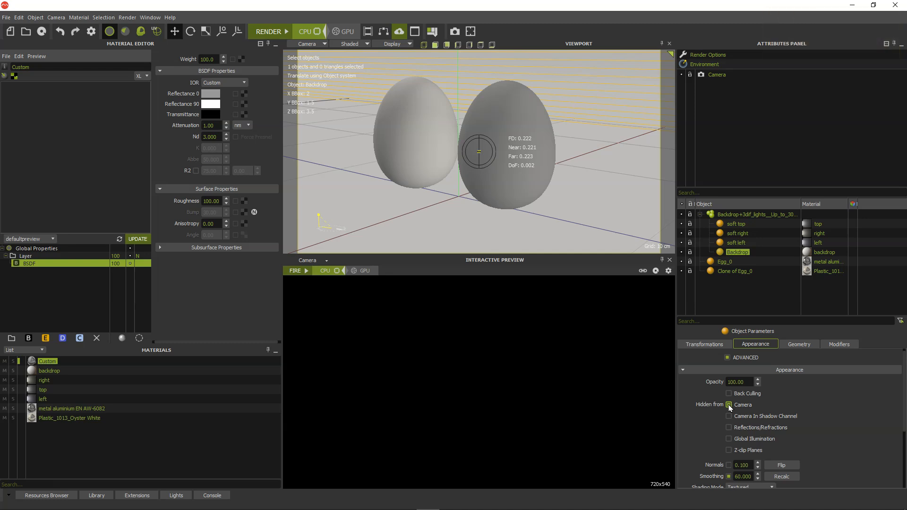
# Enable Shadow in the global properties of the backdrop material
pyautogui.click(34, 371)
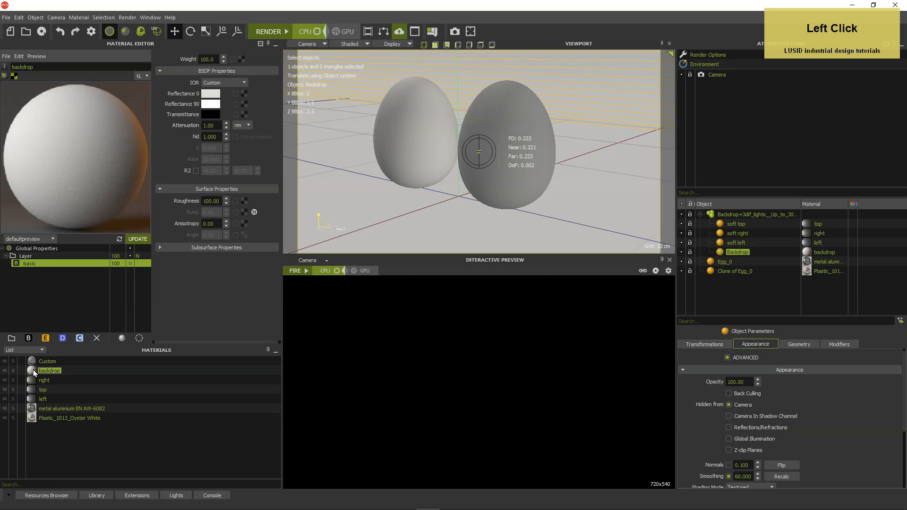
pyautogui.click(63, 248)
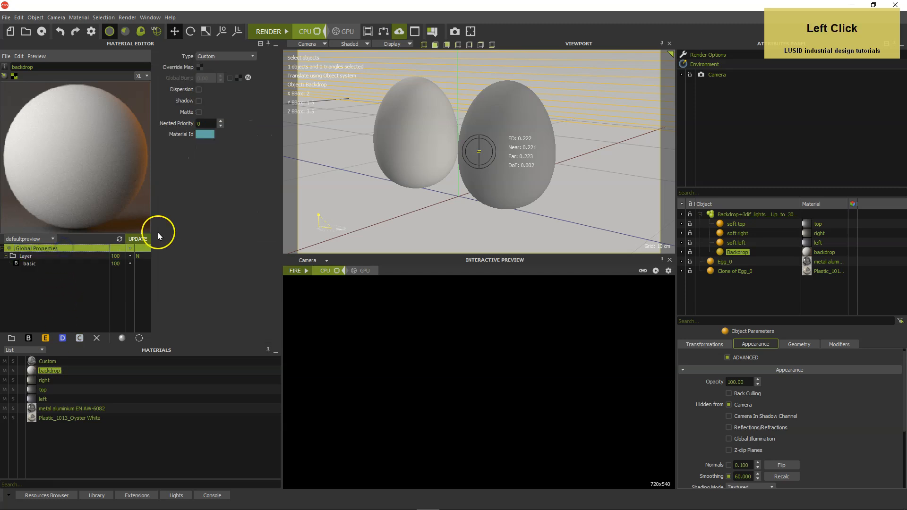
pyautogui.click(199, 101)
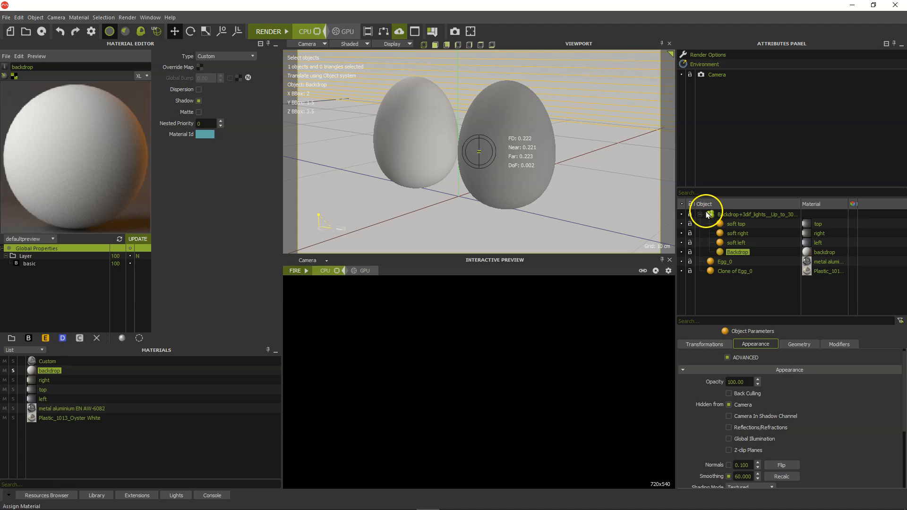
# Collapse the backdrop group and hide both eggs from the camera in the shadow channel
pyautogui.click(700, 214)
pyautogui.click(723, 224)
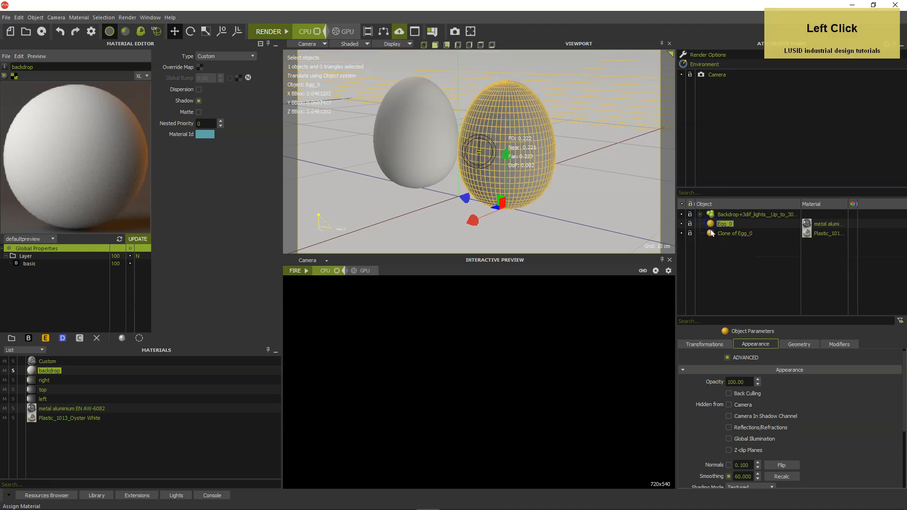
pyautogui.keyDown('shift'); pyautogui.click(712, 235); pyautogui.keyUp('shift')
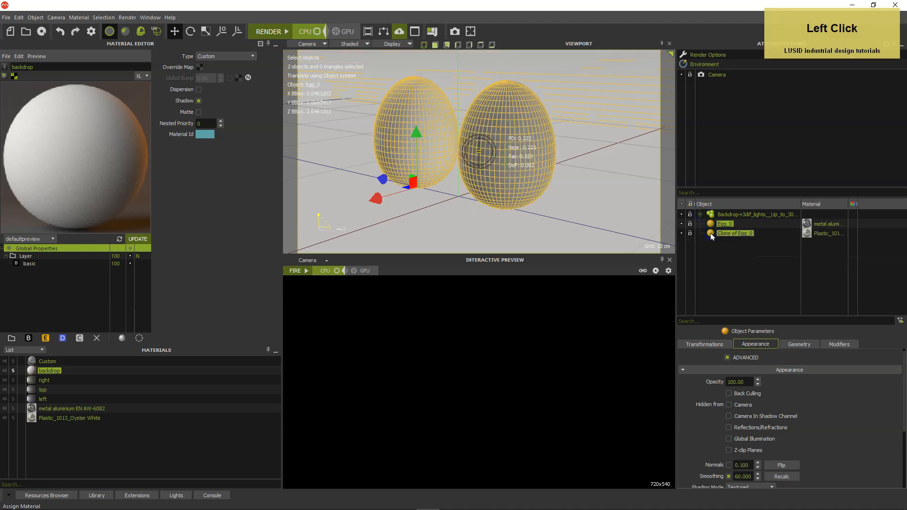
pyautogui.click(729, 416)
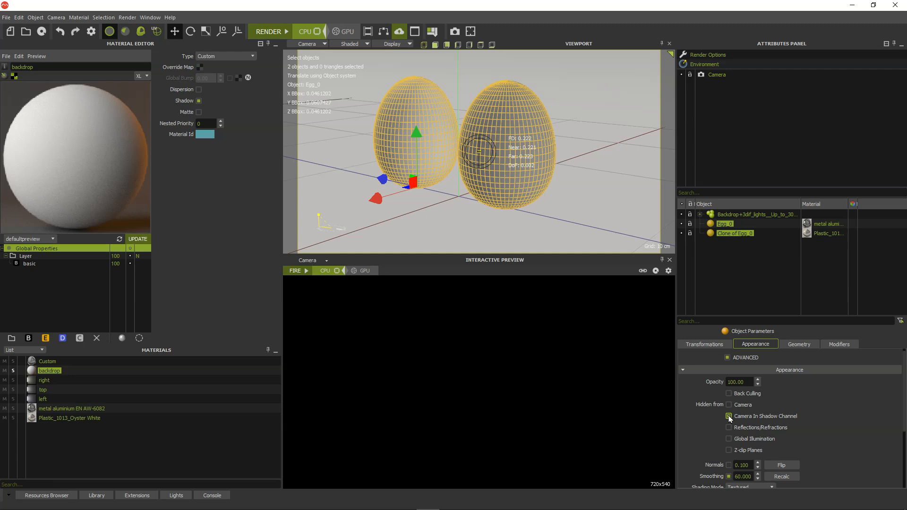
# Set the output mode of the render channels to Embedded in the render options' output file settings
pyautogui.click(714, 55)
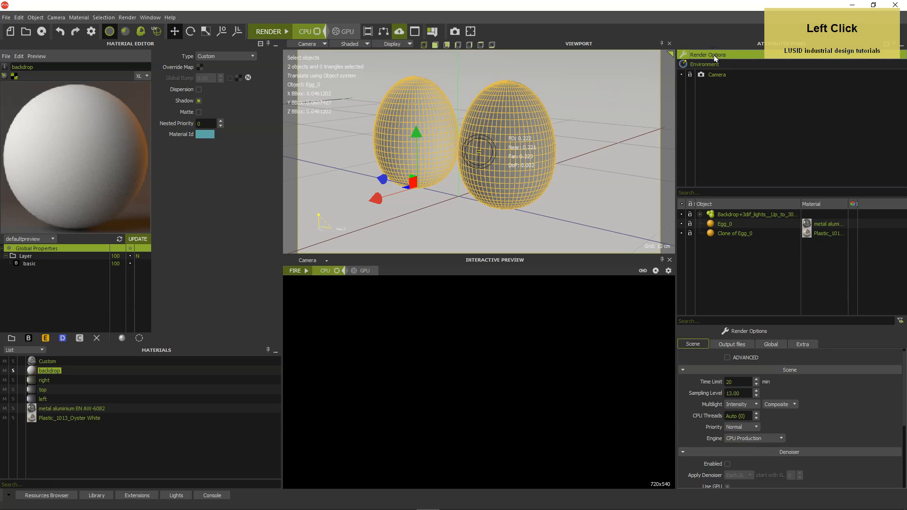
pyautogui.click(729, 345)
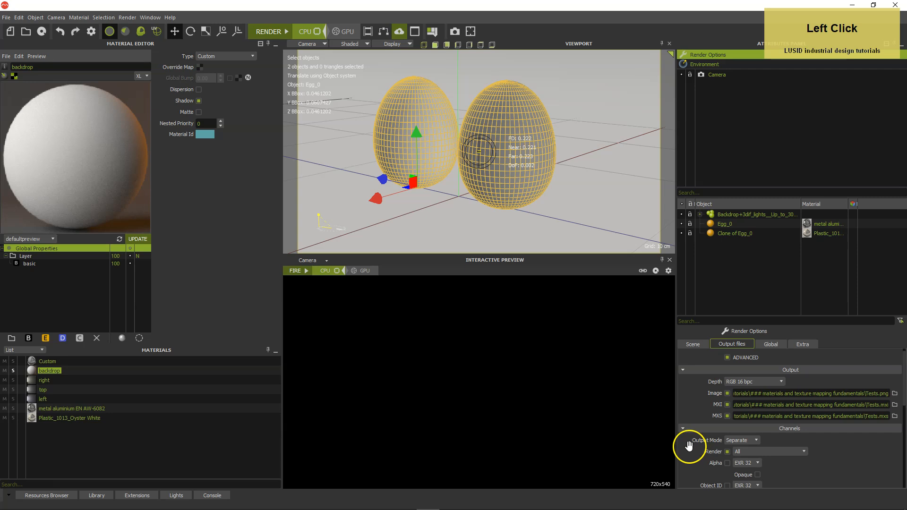
pyautogui.scroll(-1, 693, 447)
pyautogui.scroll(-1, 692, 448)
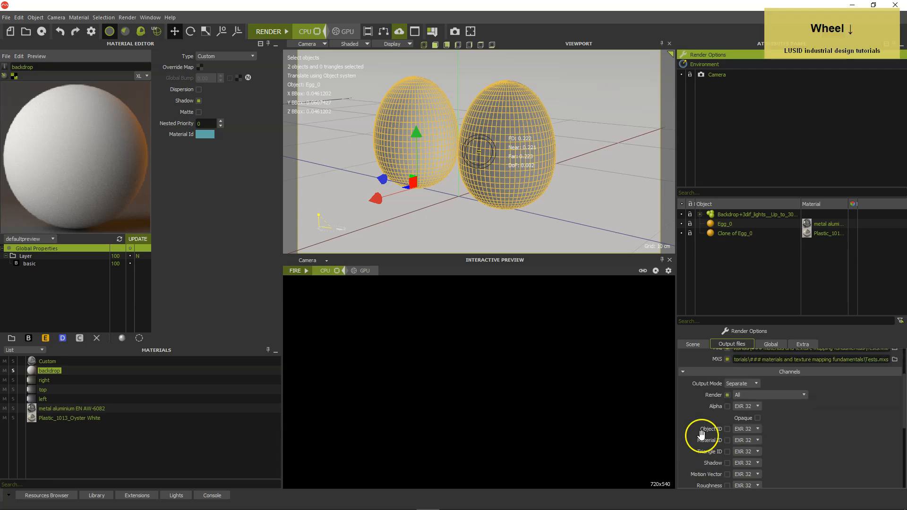
pyautogui.click(738, 384)
pyautogui.click(739, 397)
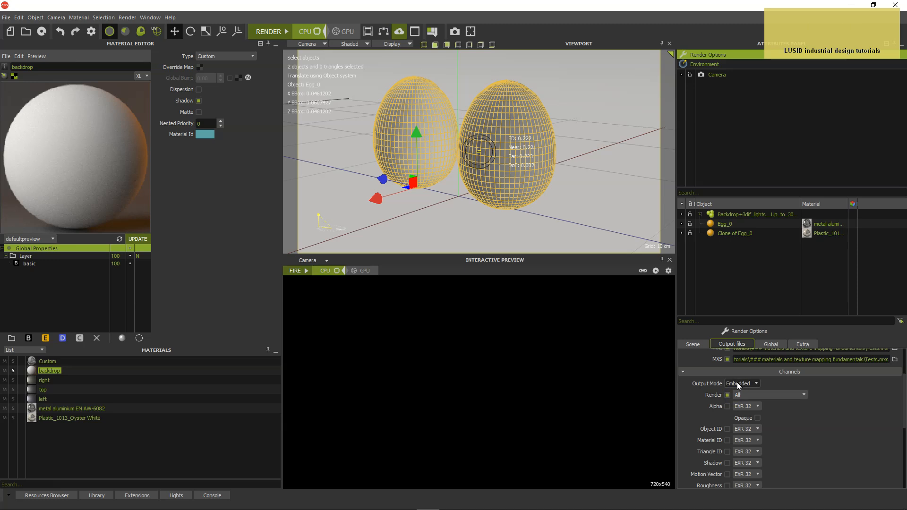
# Enable the Alpha and Shadow render channels, setting the format of both to PNG 16
pyautogui.click(727, 407)
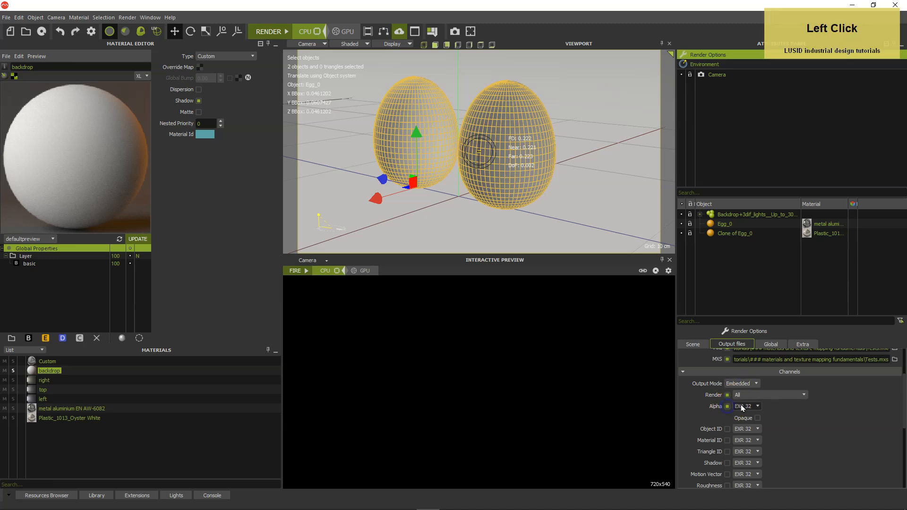
pyautogui.click(742, 406)
pyautogui.click(745, 417)
pyautogui.click(727, 464)
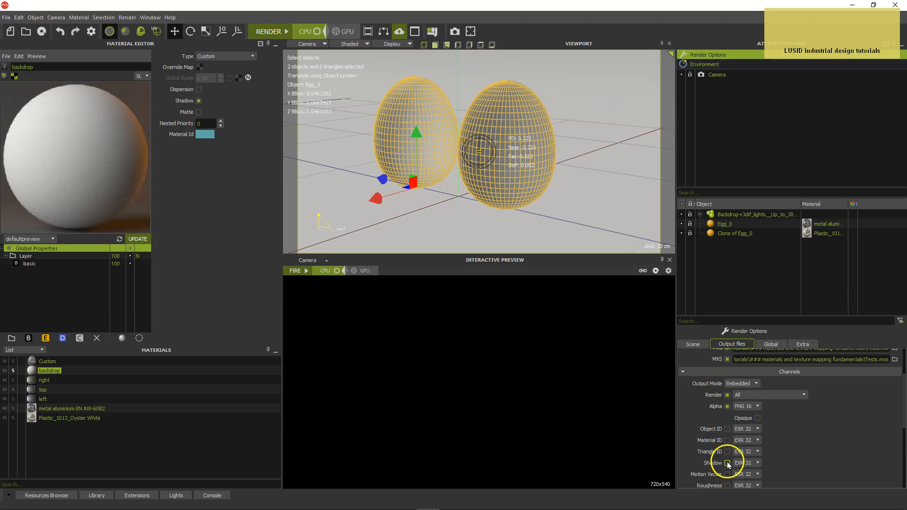
pyautogui.click(742, 463)
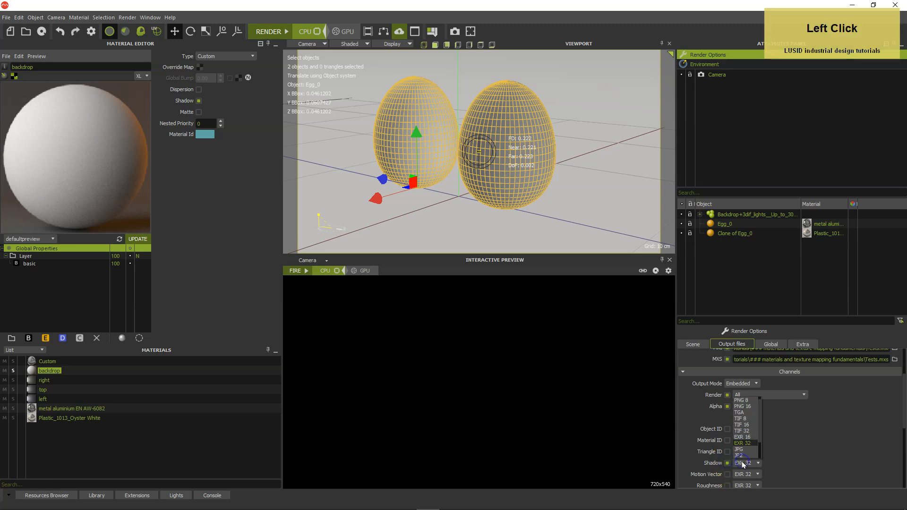
pyautogui.click(745, 407)
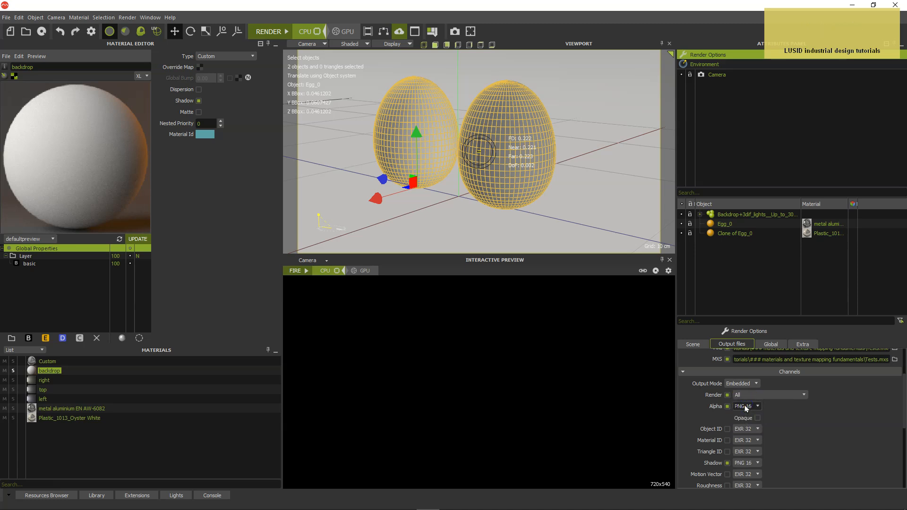
pyautogui.scroll(3, 820, 364)
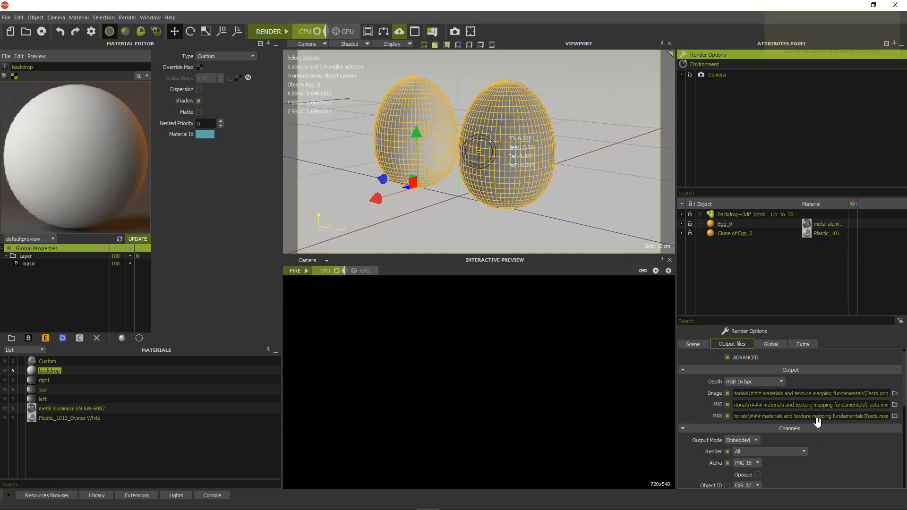
pyautogui.click(306, 103)
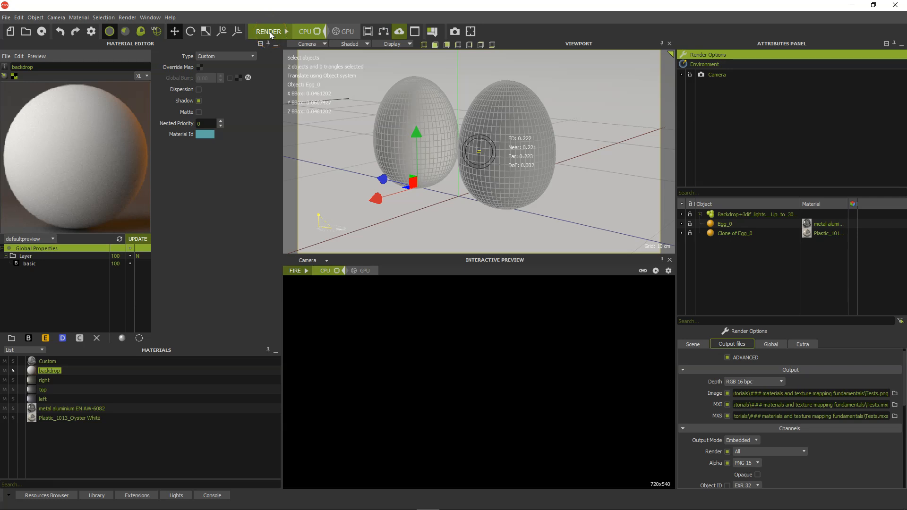
# Render the scene, overwriting the existing Tests.png, and compare the Alpha and Shadow channels with the render
pyautogui.click(270, 32)
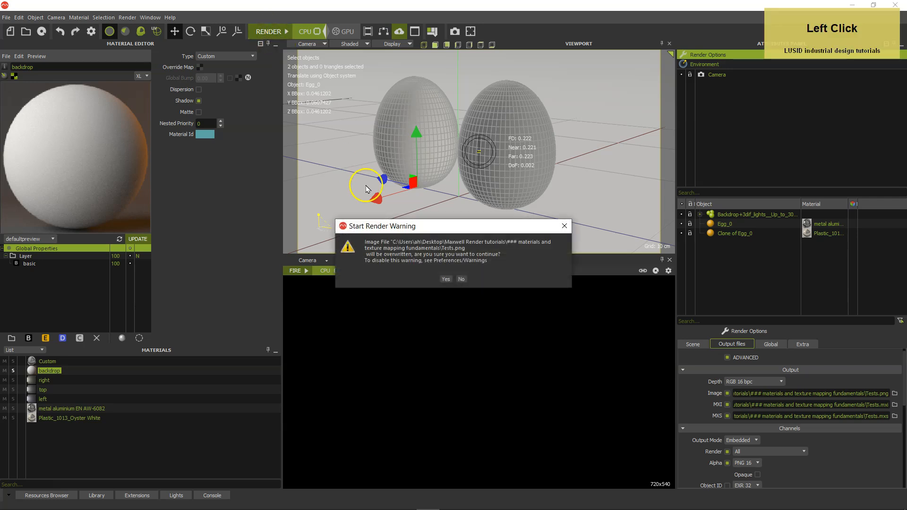
pyautogui.click(445, 279)
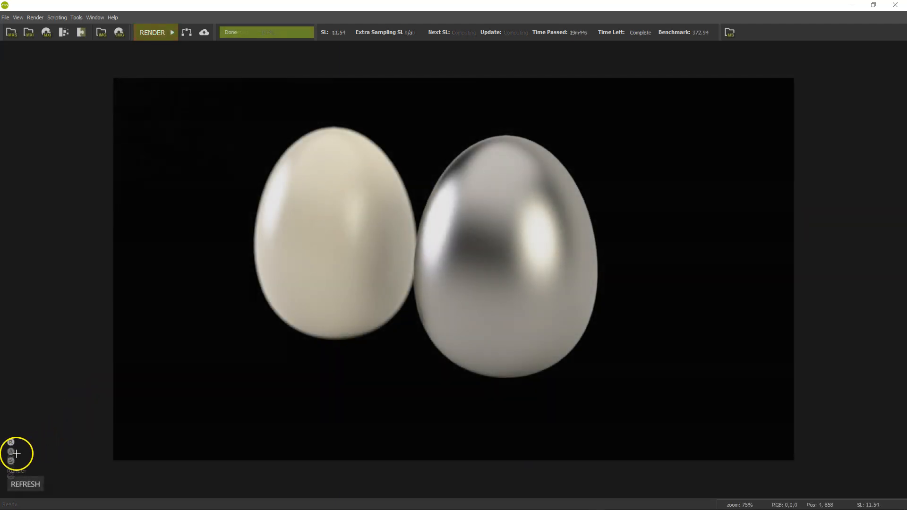
pyautogui.click(10, 452)
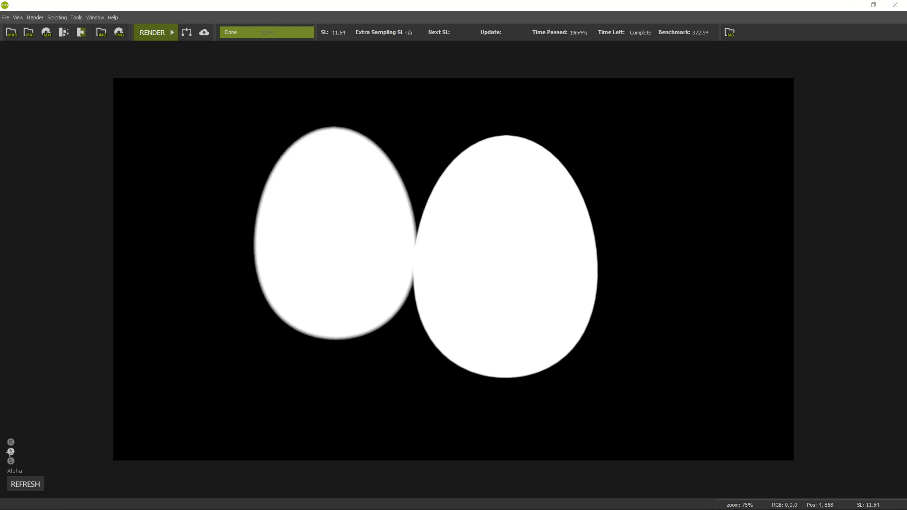
pyautogui.click(11, 461)
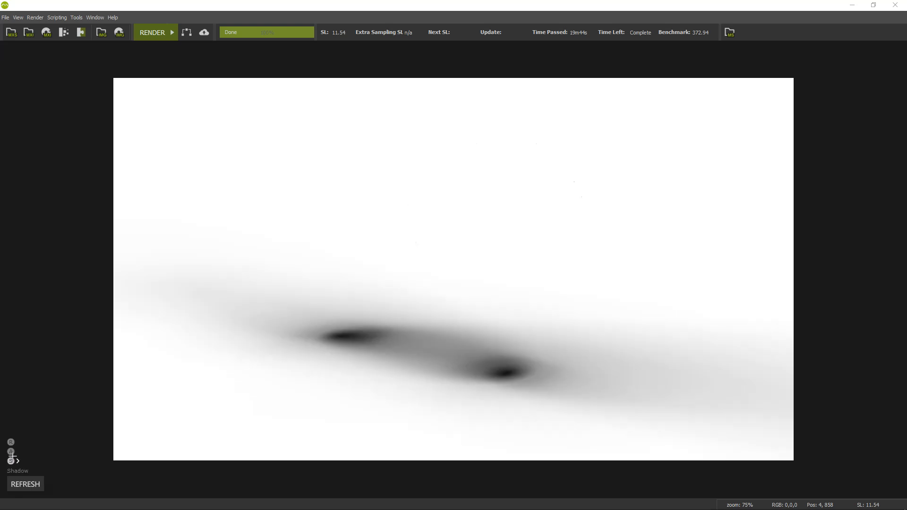
pyautogui.click(11, 452)
pyautogui.click(10, 442)
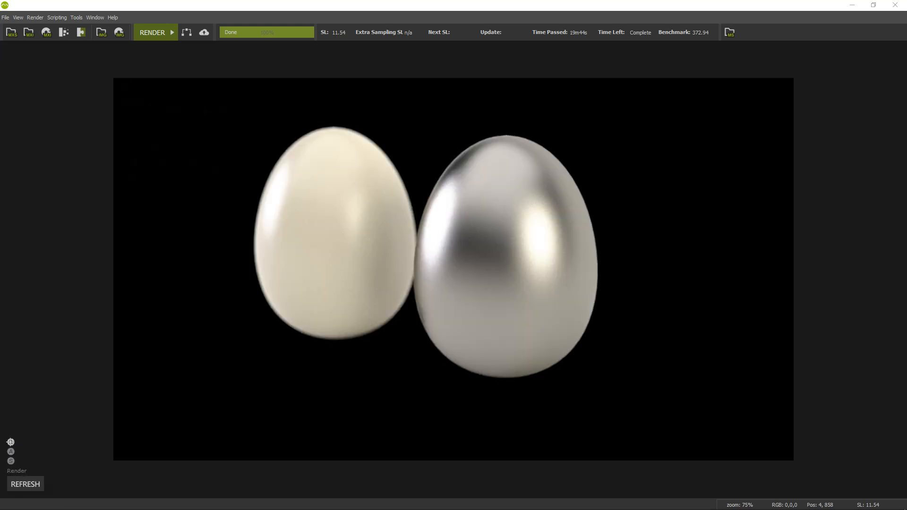
# Switch to Photoshop and open Tests.png and Tests_shadow.png, assigning the working RGB and working gray profiles
pyautogui.press('alt')
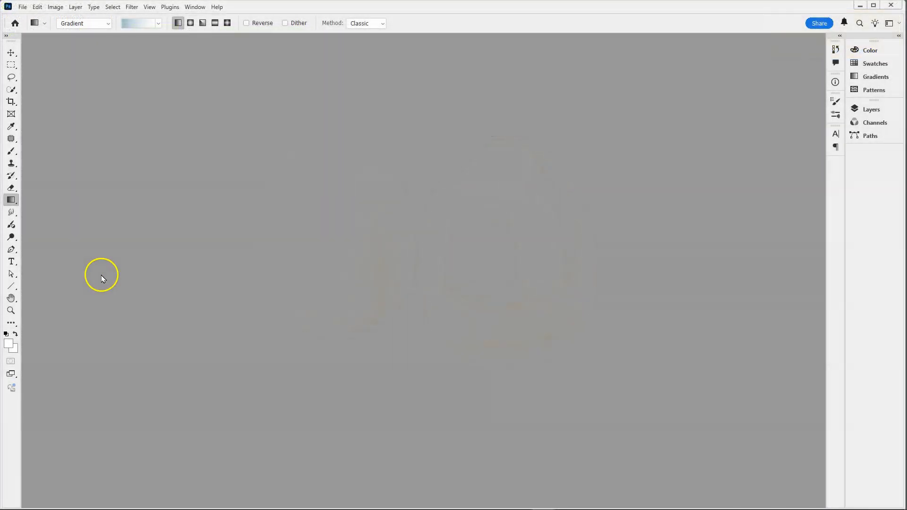
pyautogui.click(24, 8)
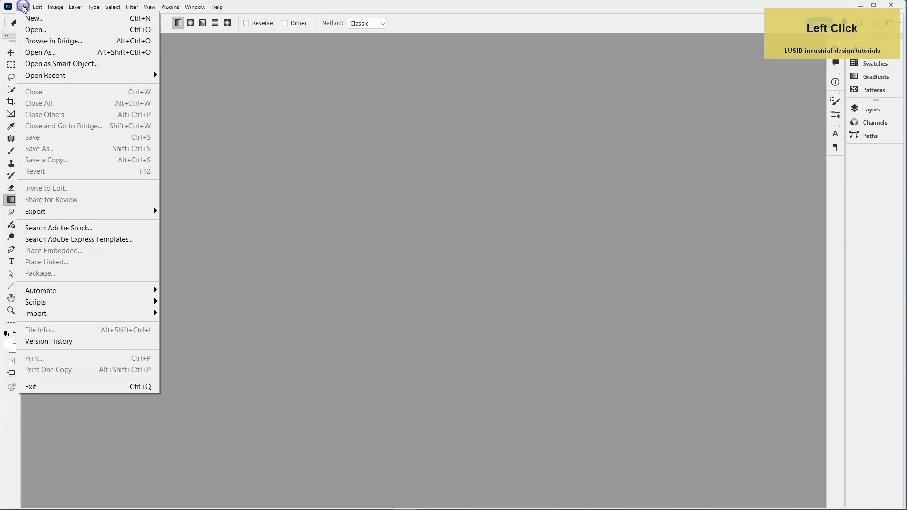
pyautogui.click(34, 30)
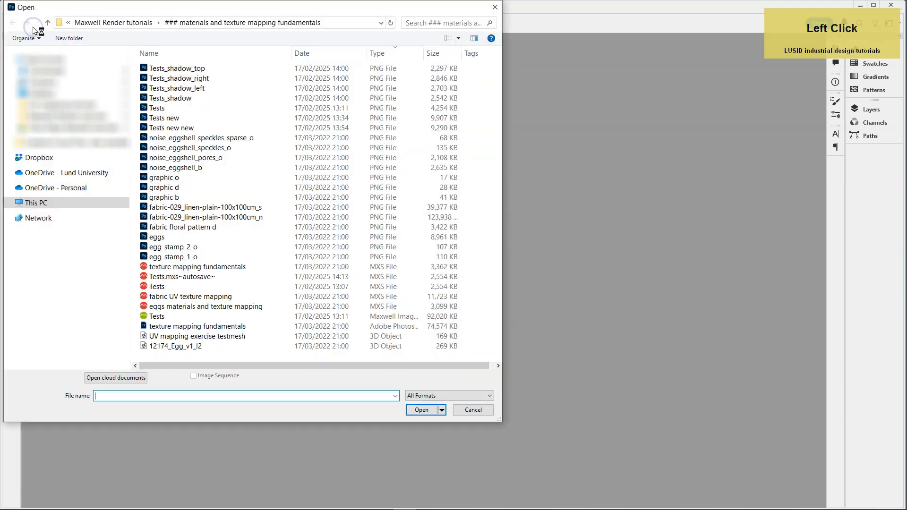
pyautogui.click(155, 109)
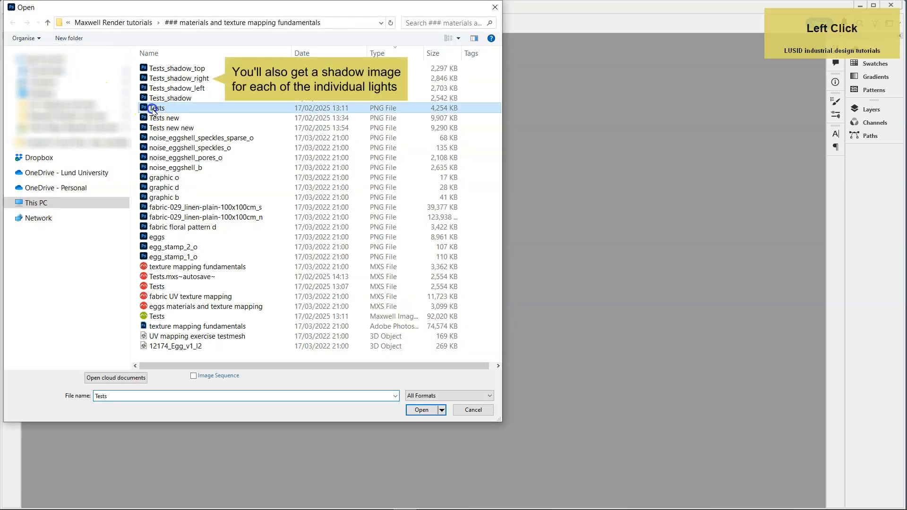
pyautogui.keyDown('shift'); pyautogui.click(160, 100); pyautogui.keyUp('shift')
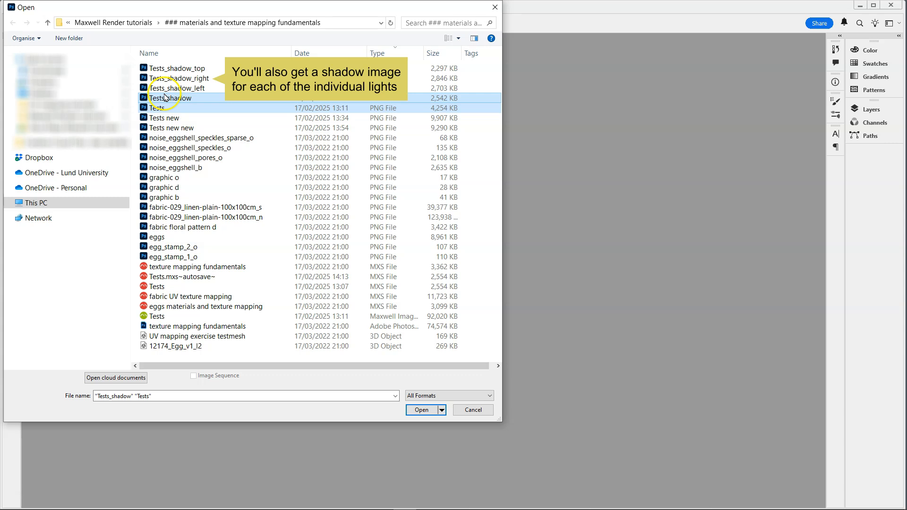
pyautogui.click(423, 411)
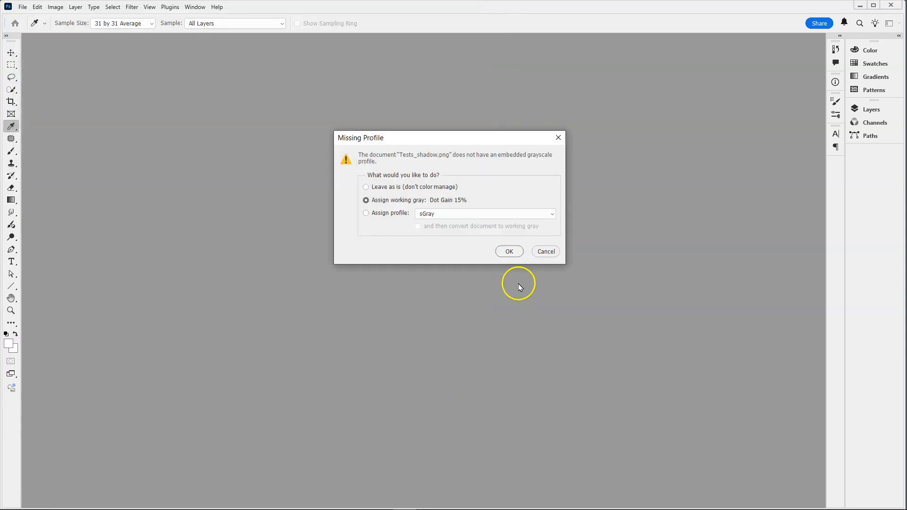
pyautogui.click(508, 252)
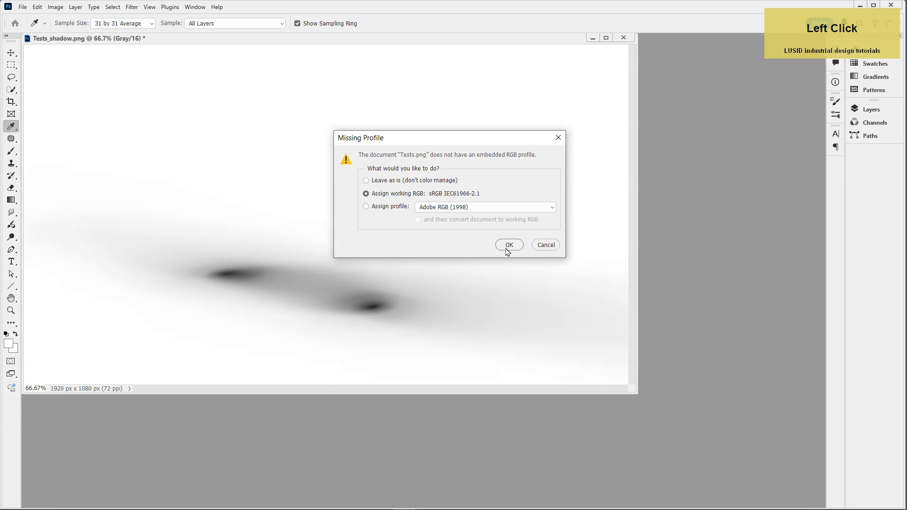
pyautogui.click(509, 245)
pyautogui.press('g')
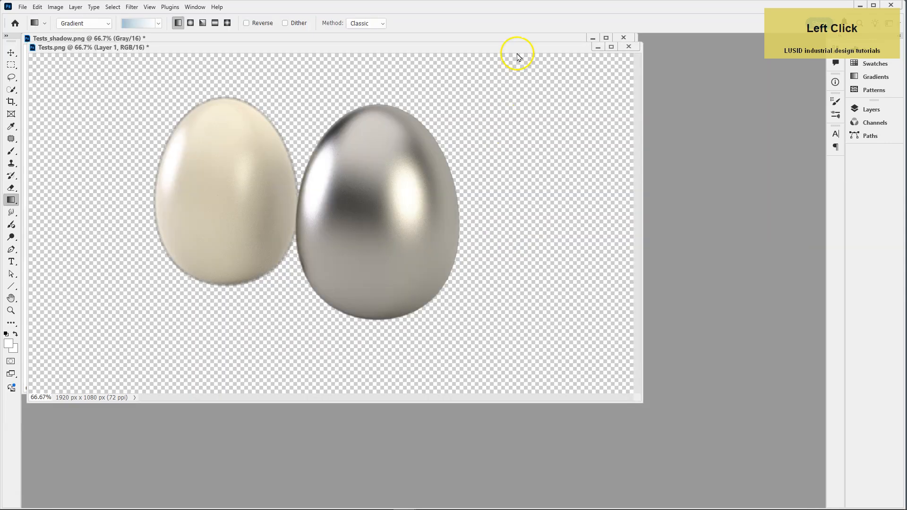
# Arrange both images side by side, zooming Tests_shadow.png out to 25% and Tests.png to 50%
pyautogui.click(520, 38)
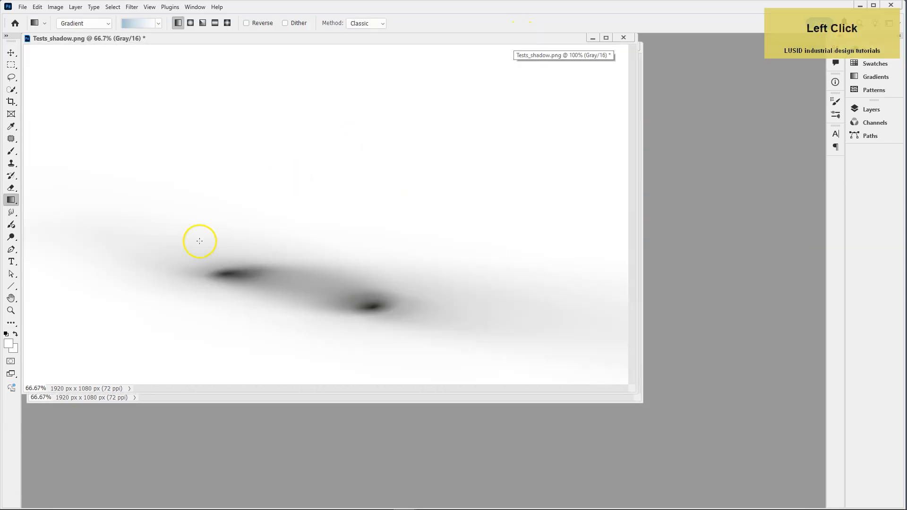
pyautogui.click(10, 311)
pyautogui.keyDown('alt'); pyautogui.click(313, 272); pyautogui.keyUp('alt')
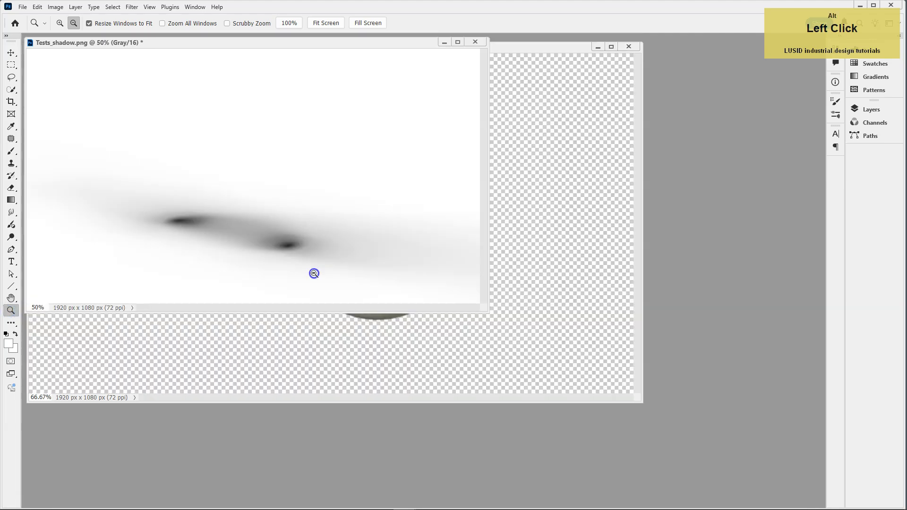
pyautogui.keyDown('alt'); pyautogui.click(277, 233); pyautogui.keyUp('alt')
pyautogui.keyDown('alt'); pyautogui.click(217, 160); pyautogui.keyUp('alt')
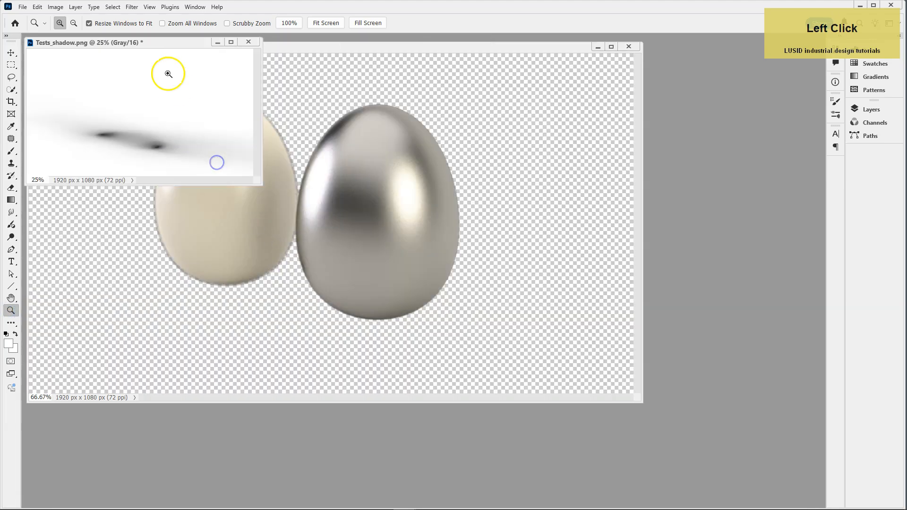
pyautogui.moveTo(162, 48); pyautogui.dragTo(585, 327)
pyautogui.keyDown('alt'); pyautogui.click(426, 237); pyautogui.keyUp('alt')
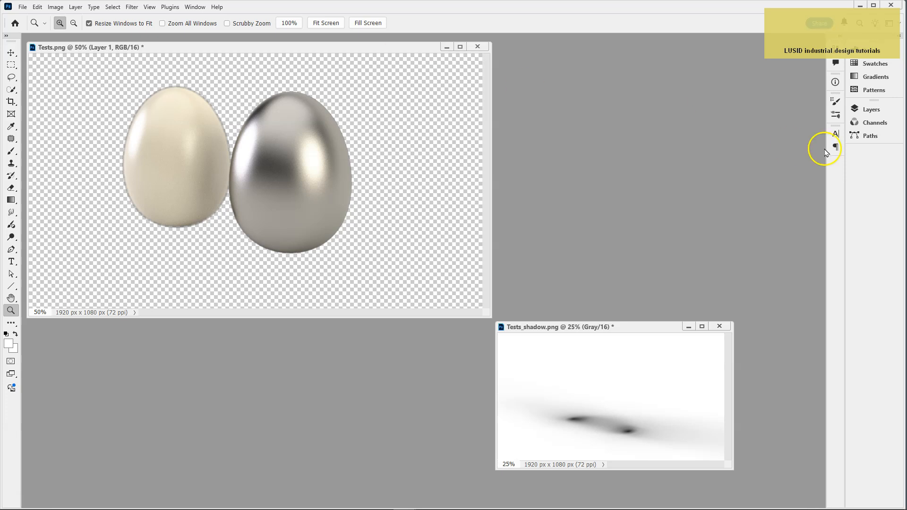
# Add a new layer beneath the eggs in Tests.png and fill it with a vertical linear gradient, light blue below to white above
pyautogui.click(871, 110)
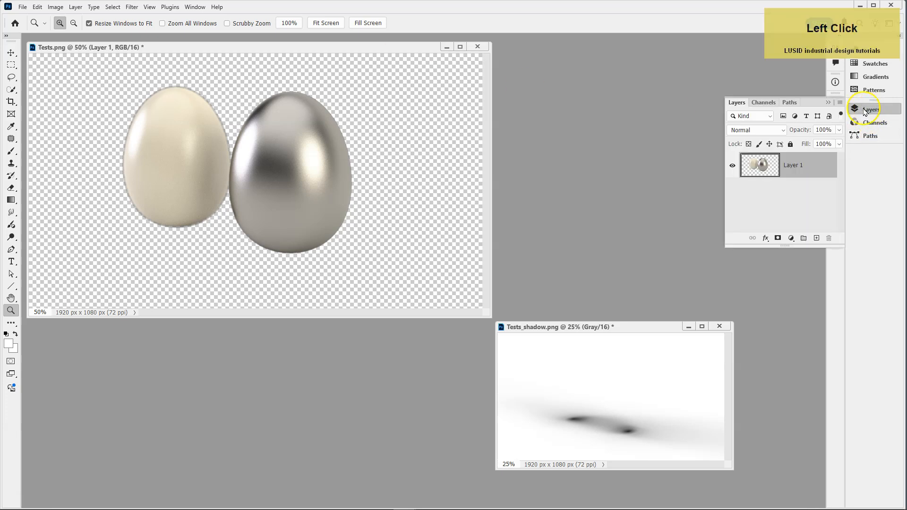
pyautogui.click(840, 102)
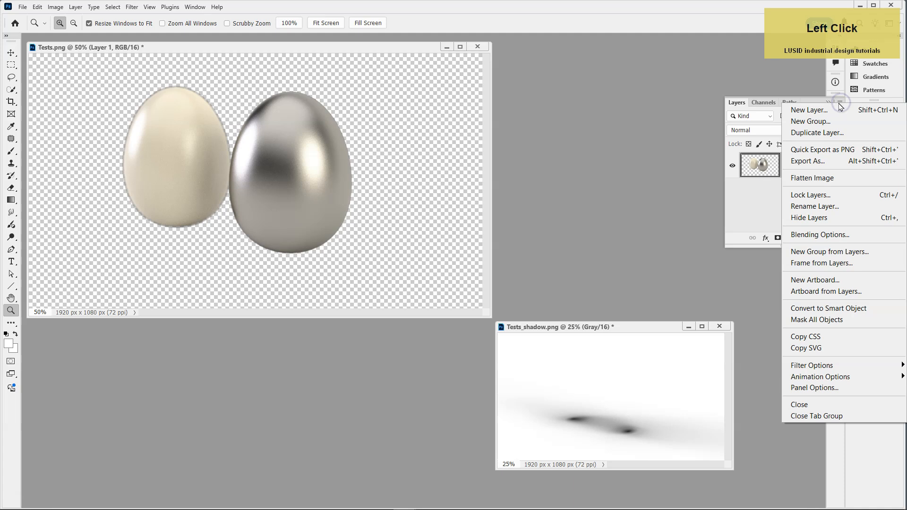
pyautogui.click(809, 110)
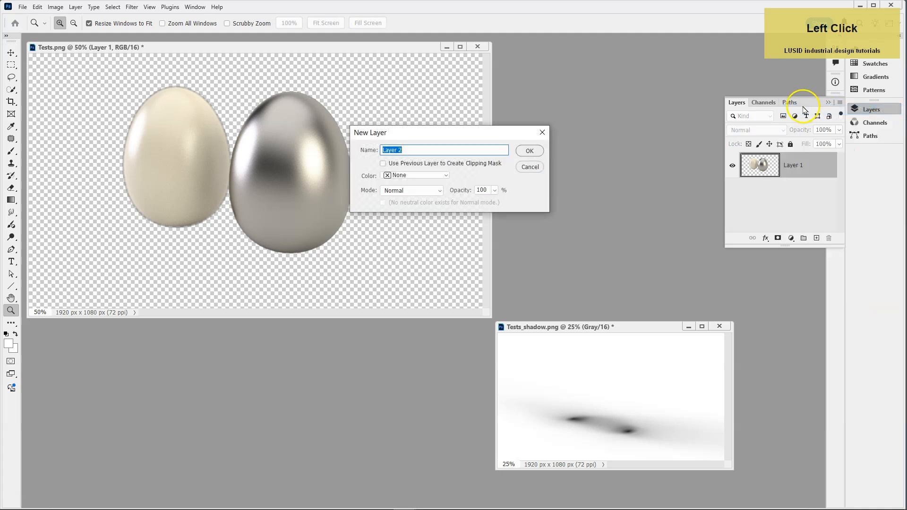
pyautogui.click(529, 151)
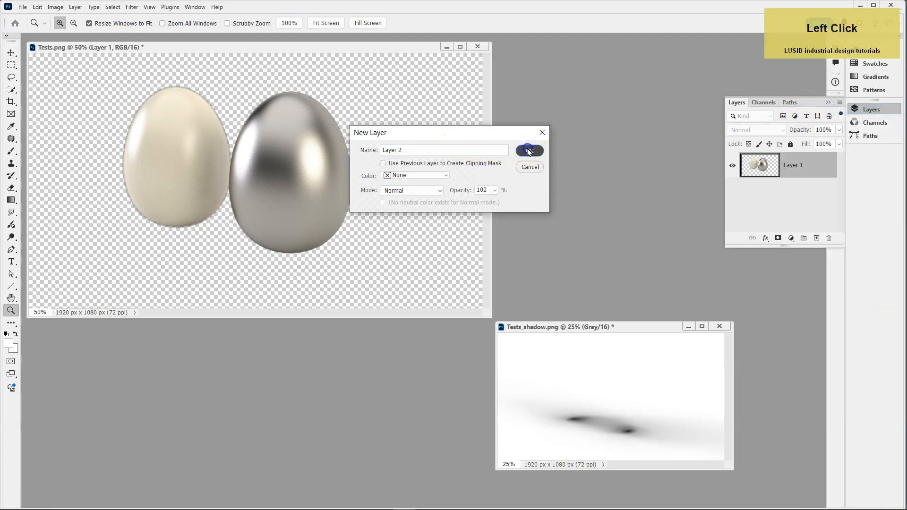
pyautogui.moveTo(811, 166); pyautogui.dragTo(819, 208)
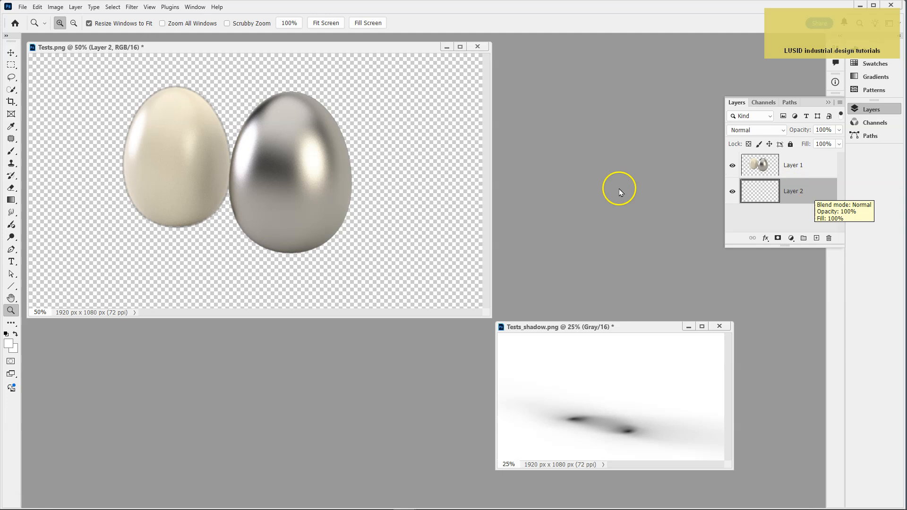
pyautogui.click(12, 199)
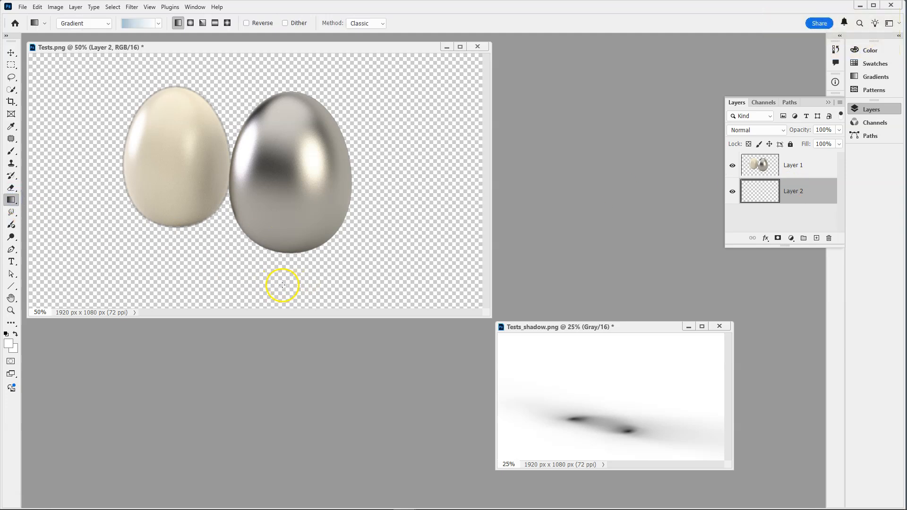
pyautogui.keyDown('shift'); pyautogui.moveTo(283, 280); pyautogui.dragTo(283, 70); pyautogui.keyUp('shift')
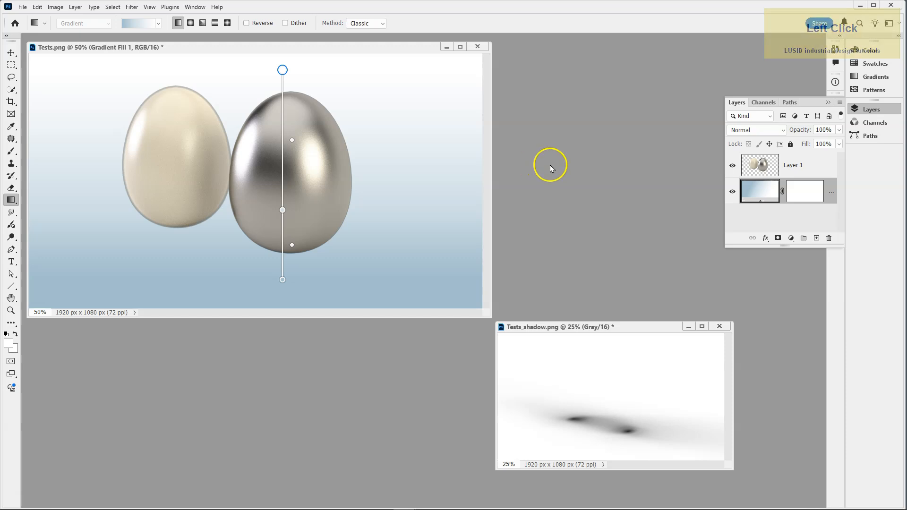
# Copy the entire Tests_shadow.png image and paste it into Tests.png as a layer directly above the gradient
pyautogui.click(647, 333)
pyautogui.hotkey('ctrl', 'a')
pyautogui.hotkey('ctrl', 'c')
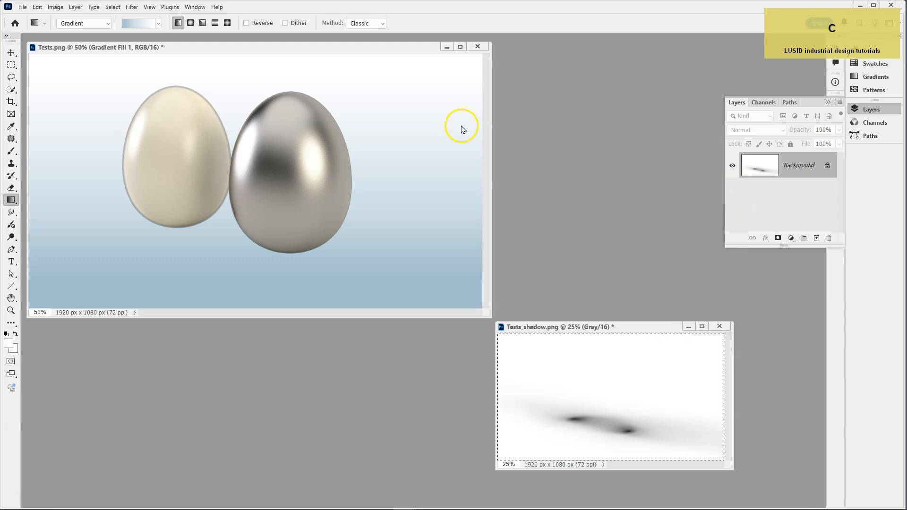
pyautogui.click(403, 45)
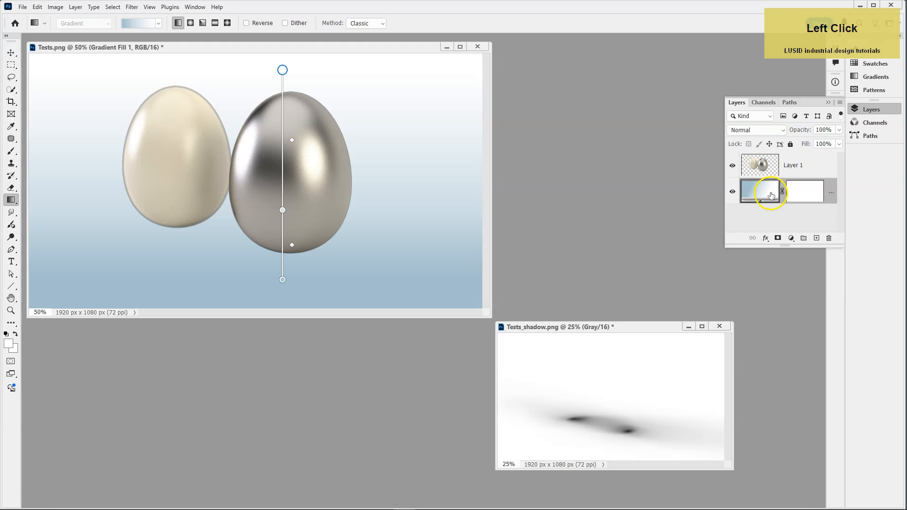
pyautogui.hotkey('ctrl', 'v')
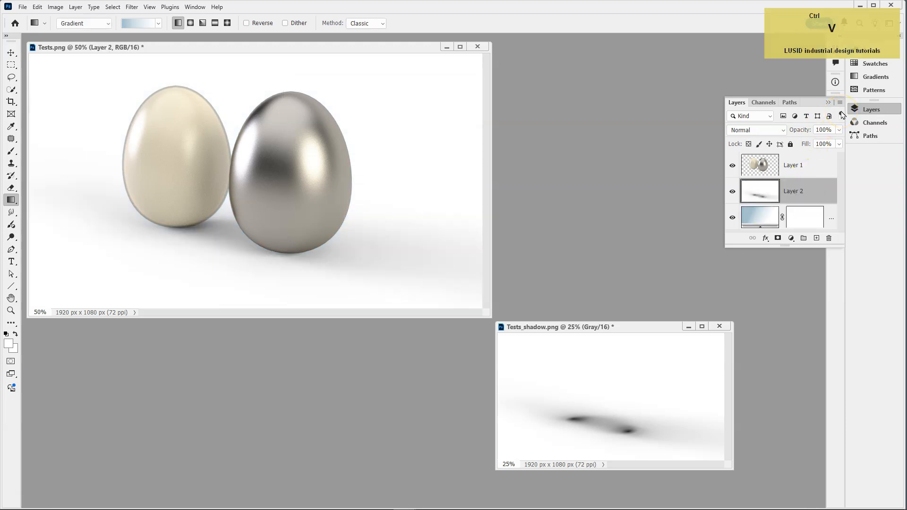
# Set the shadow layer's blend mode to Linear Burn and toggle its visibility to compare the result
pyautogui.moveTo(795, 247); pyautogui.dragTo(796, 251)
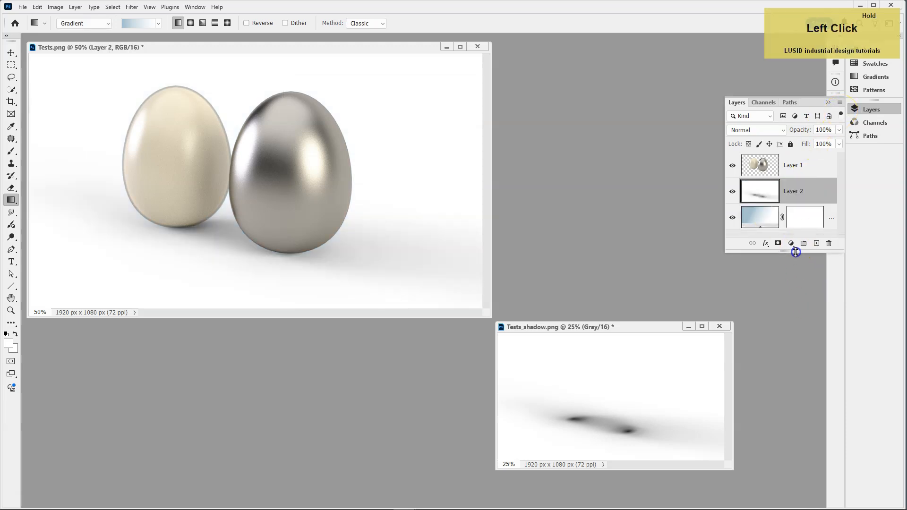
pyautogui.click(753, 133)
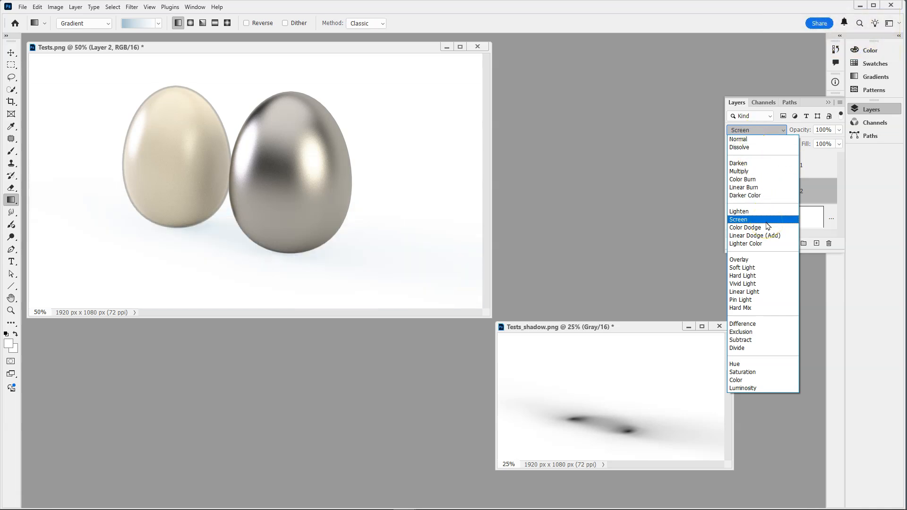
pyautogui.click(747, 189)
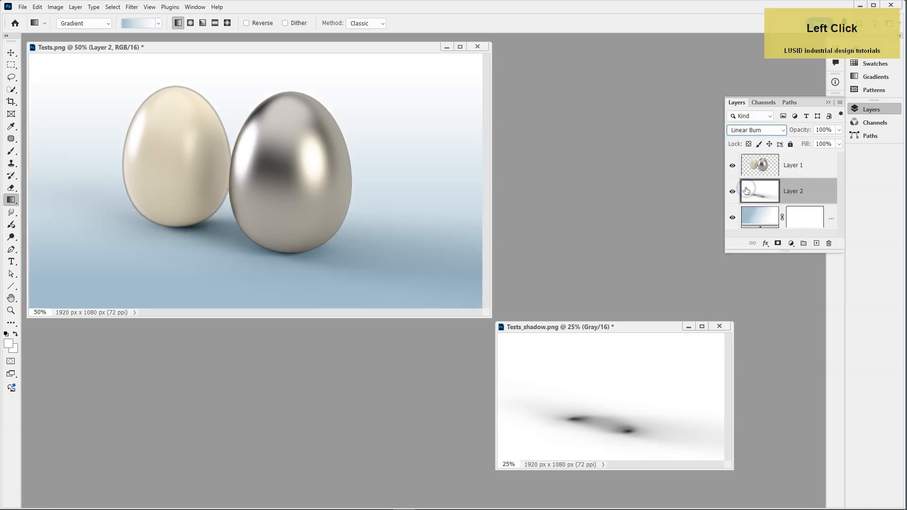
pyautogui.click(733, 192)
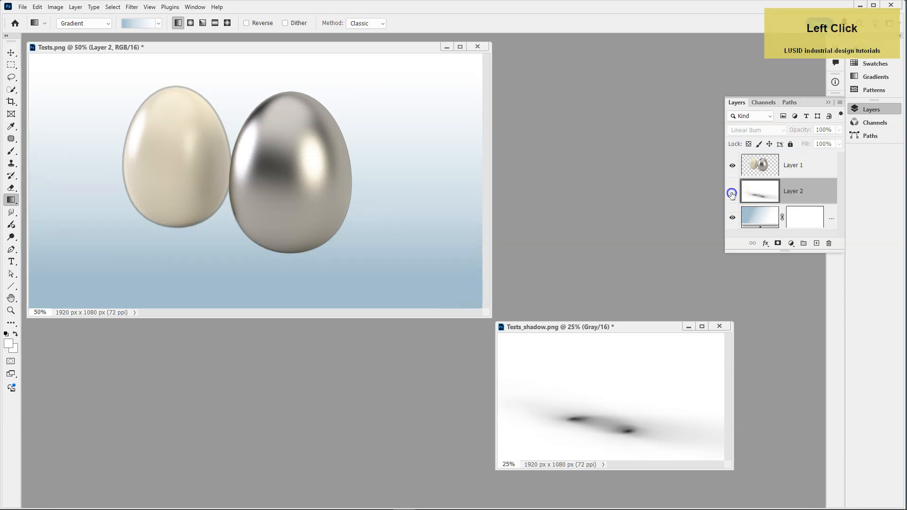
pyautogui.click(732, 191)
pyautogui.click(732, 191)
pyautogui.click(732, 192)
# Darken the shadow layer with Levels by setting the midtone input to 0.8, and close Tests_shadow.png
pyautogui.click(796, 192)
pyautogui.hotkey('ctrl', 'l')
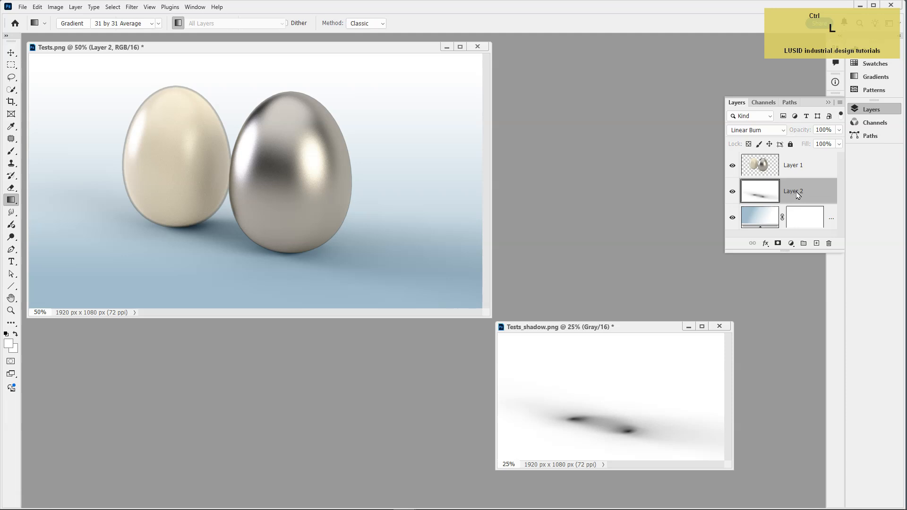
pyautogui.click(674, 423)
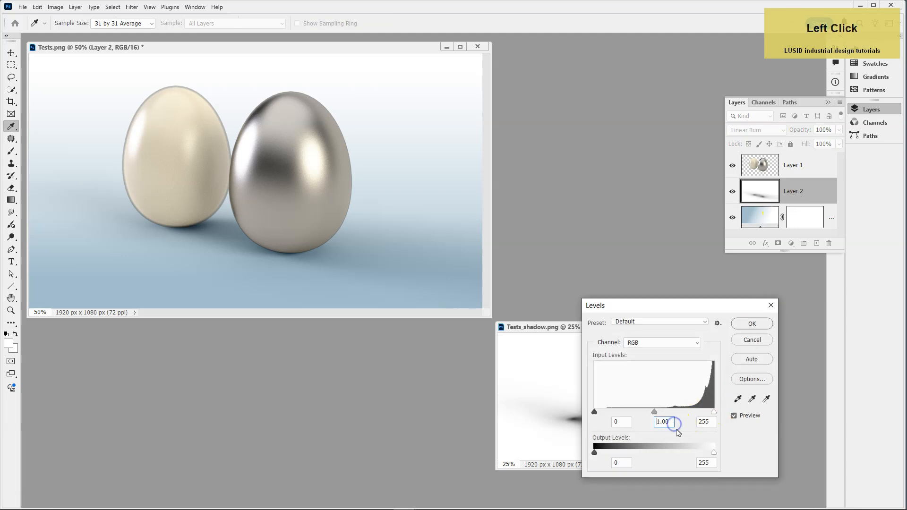
pyautogui.hotkey('shift', 'Down')
pyautogui.hotkey('shift', 'Down')
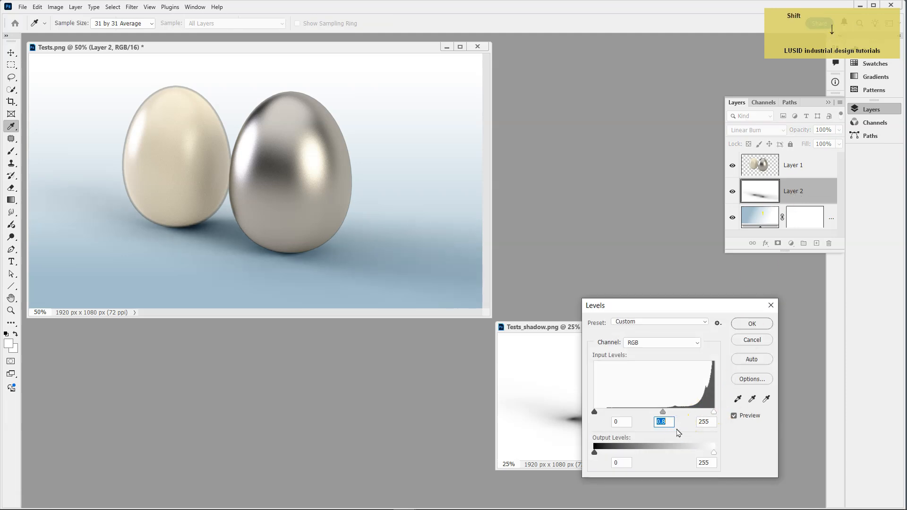
pyautogui.hotkey('shift', 'Down')
pyautogui.hotkey('shift', 'Up')
pyautogui.click(753, 324)
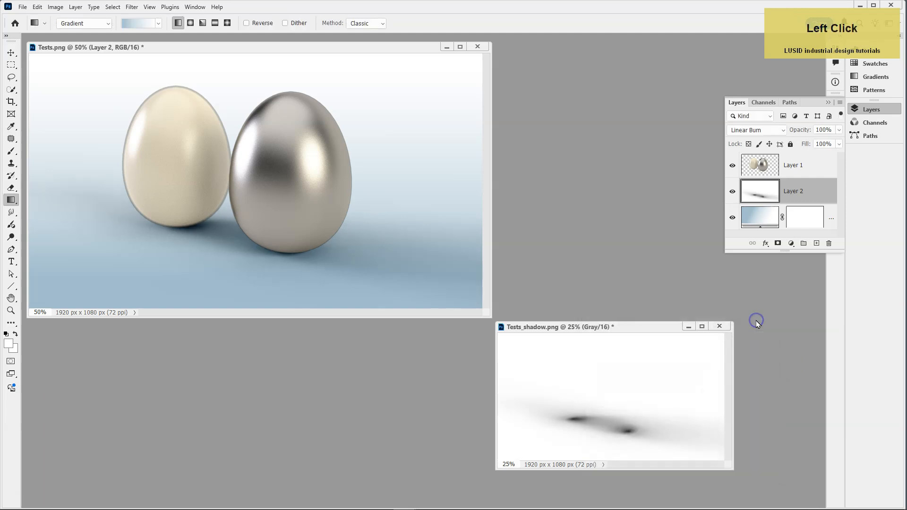
pyautogui.click(726, 326)
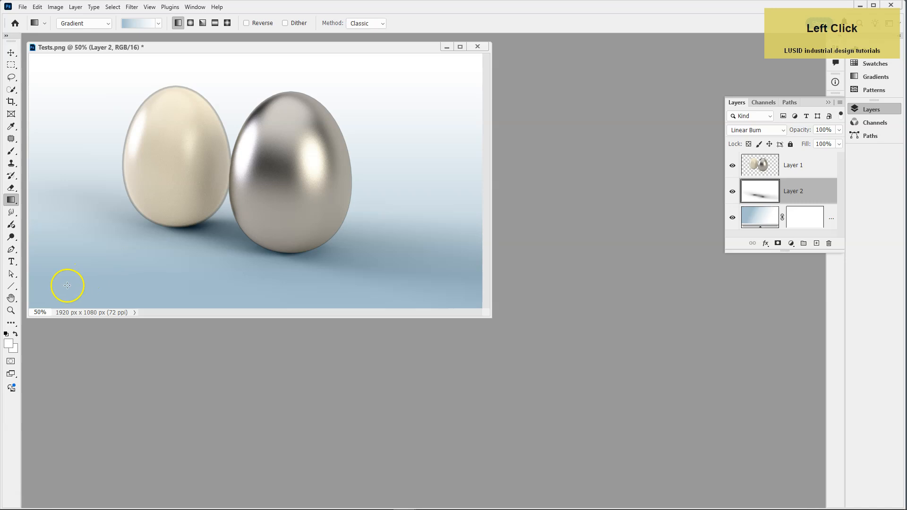
# Remove the black matte from Layer 1 to clean the dark fringe around the two eggs
pyautogui.click(11, 310)
pyautogui.click(199, 213)
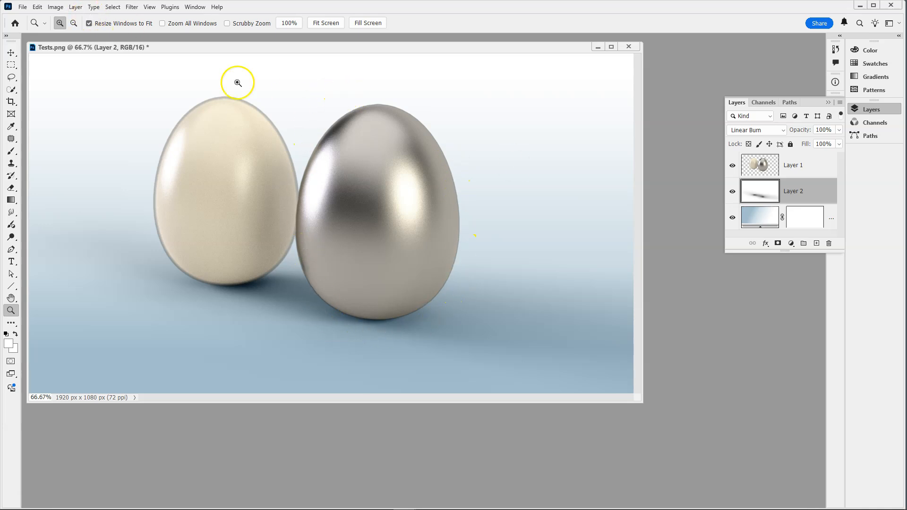
pyautogui.click(768, 167)
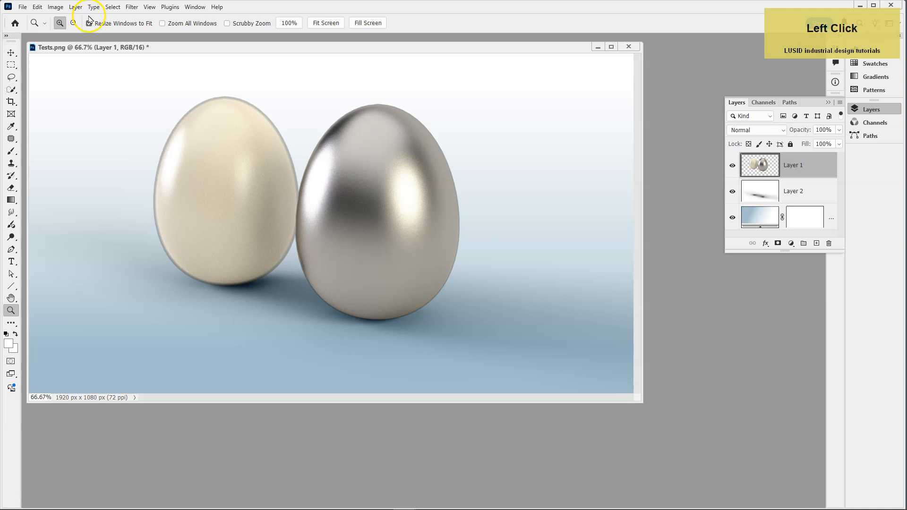
pyautogui.click(75, 7)
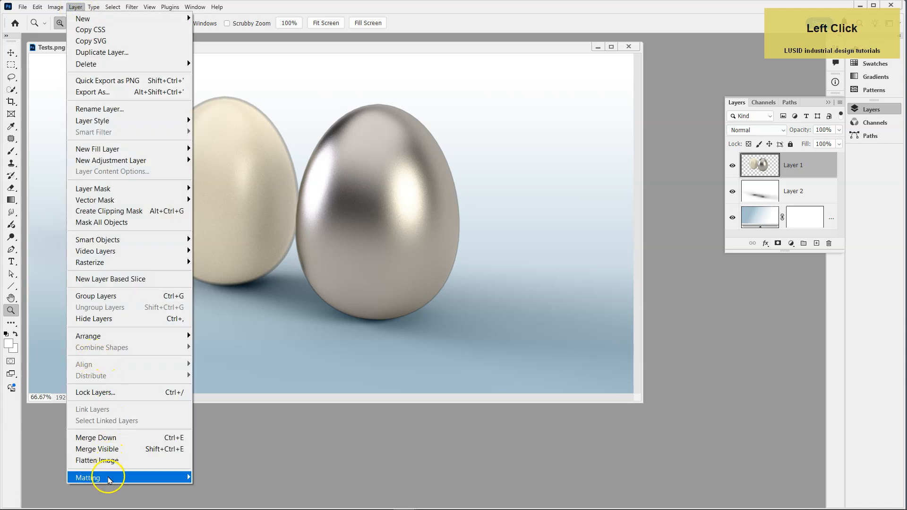
pyautogui.moveTo(111, 477)
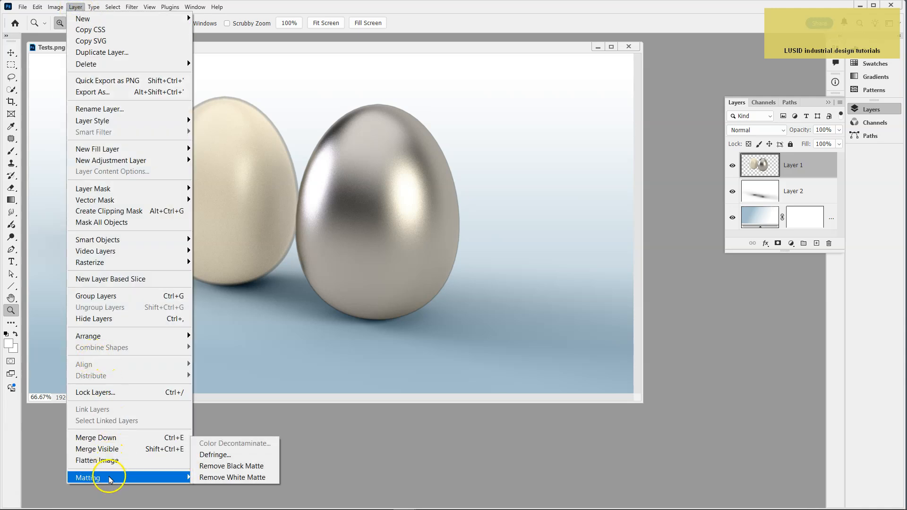
pyautogui.click(248, 467)
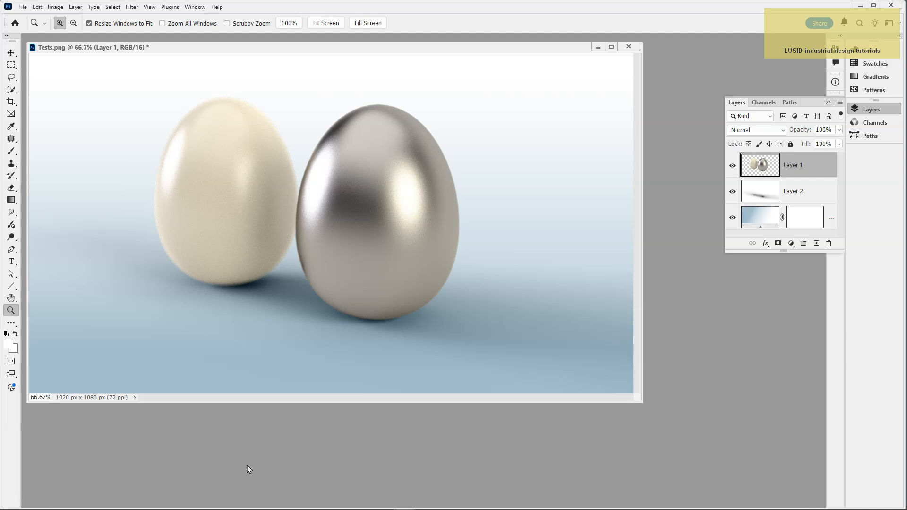
pyautogui.keyDown('alt'); pyautogui.click(360, 378); pyautogui.keyUp('alt')
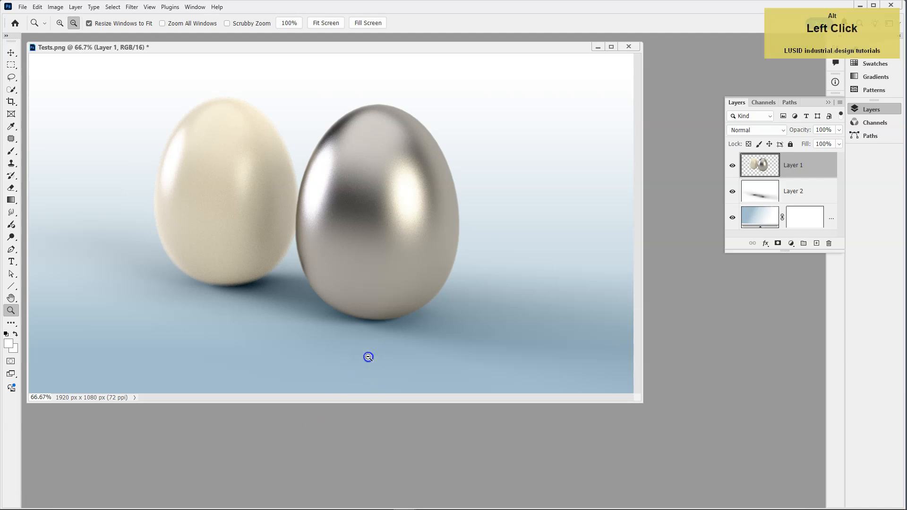
pyautogui.moveTo(264, 43); pyautogui.dragTo(440, 129)
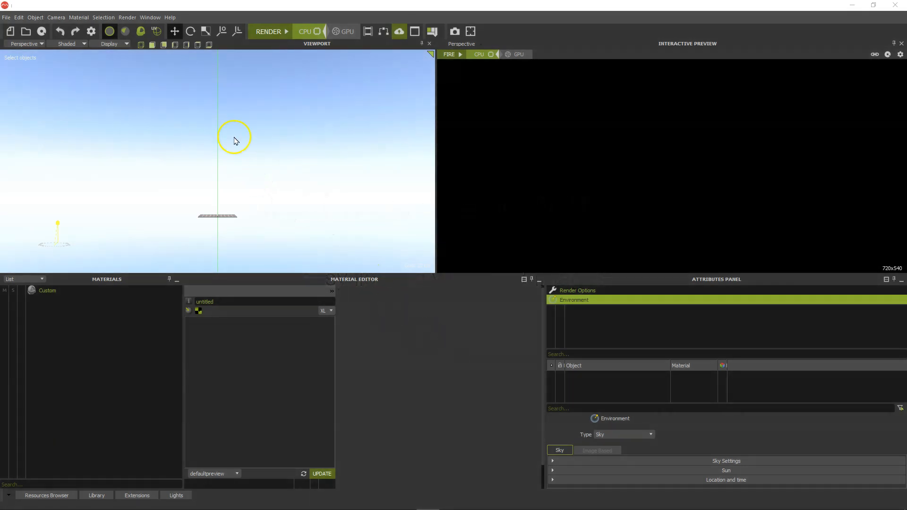
# Switch to Maxwell Studio and load the window layout file Beginner layout.stlay
pyautogui.click(155, 18)
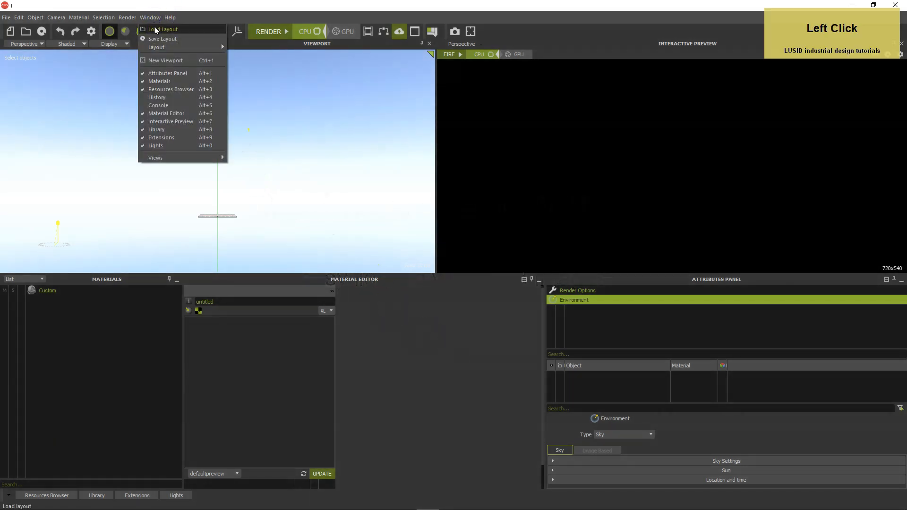
pyautogui.click(157, 30)
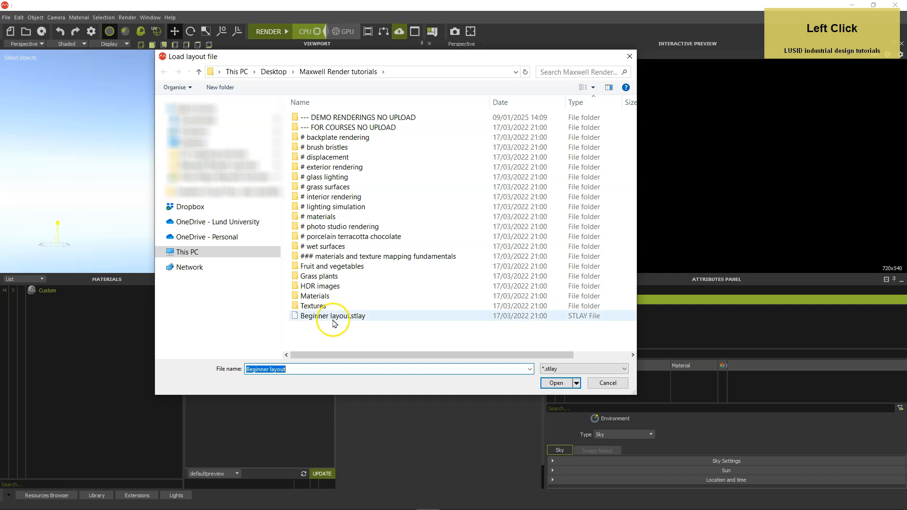
pyautogui.doubleClick(332, 316)
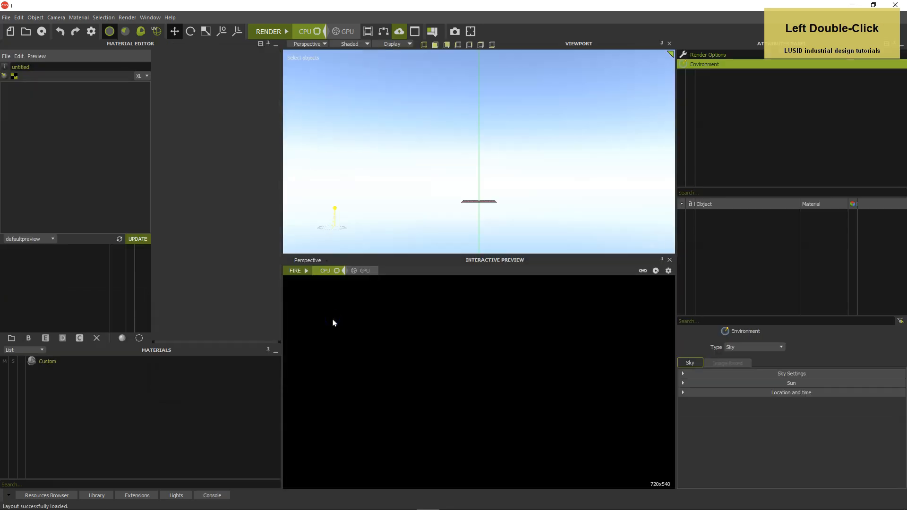
# Open the scene file Tests from the materials and texture mapping fundamentals folder, discarding changes to the current scene
pyautogui.click(7, 18)
pyautogui.click(19, 43)
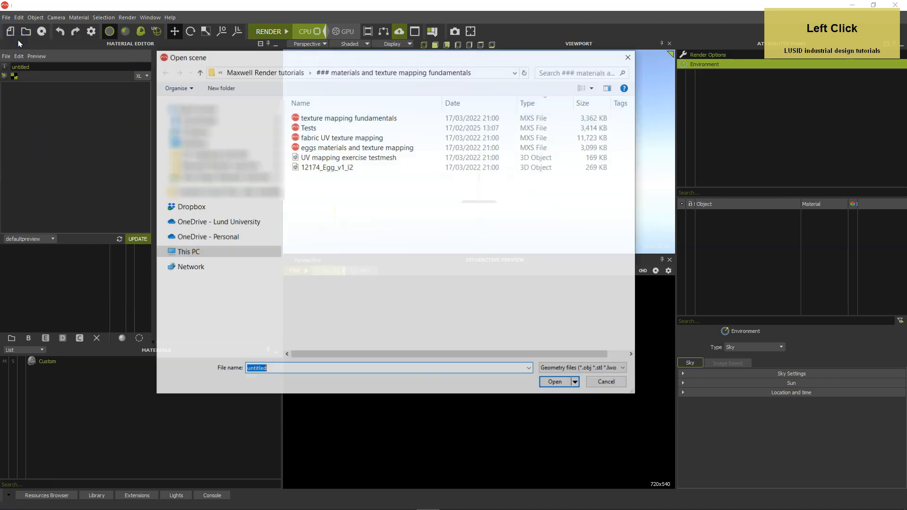
pyautogui.doubleClick(295, 128)
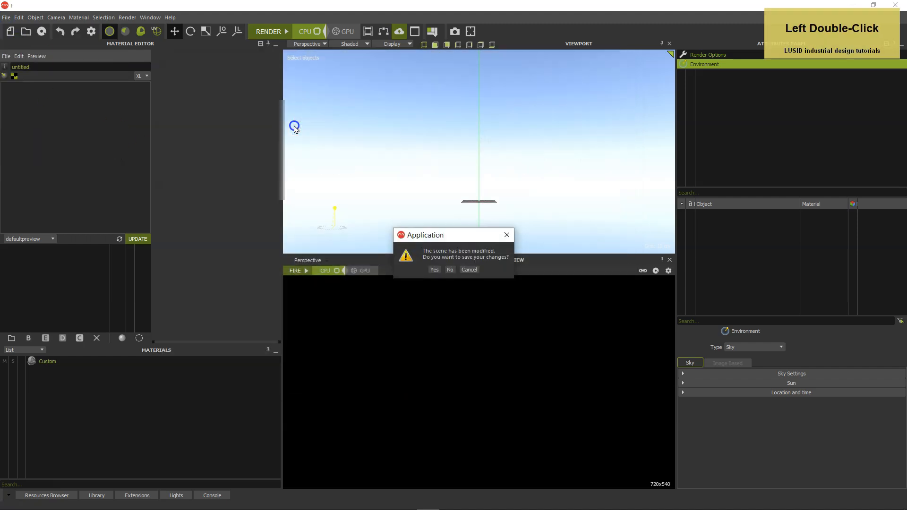
pyautogui.click(450, 270)
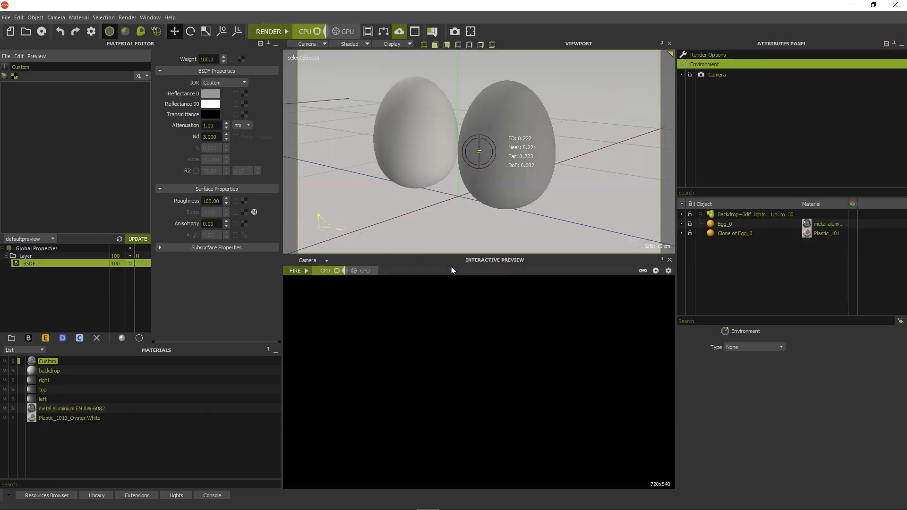
# Center the pivot of the Clone of Egg_0 object and set its X rotation to 90
pyautogui.click(712, 233)
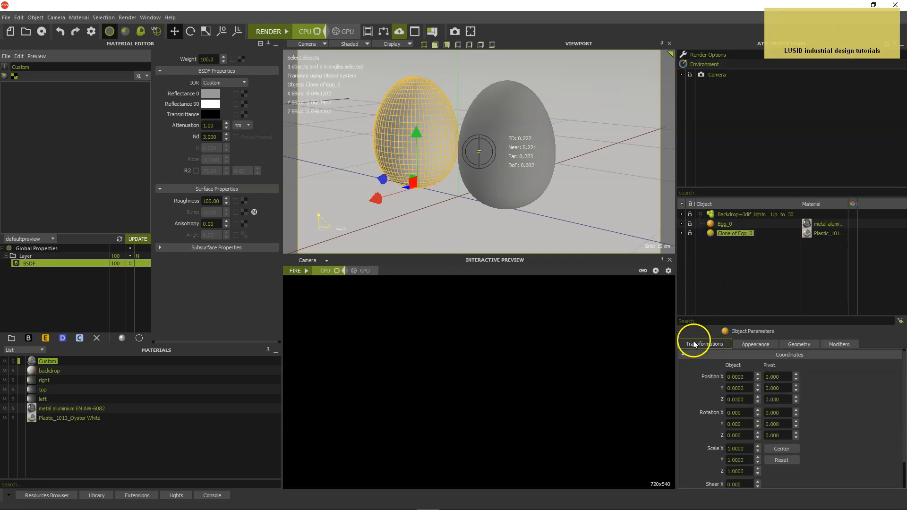
pyautogui.click(779, 449)
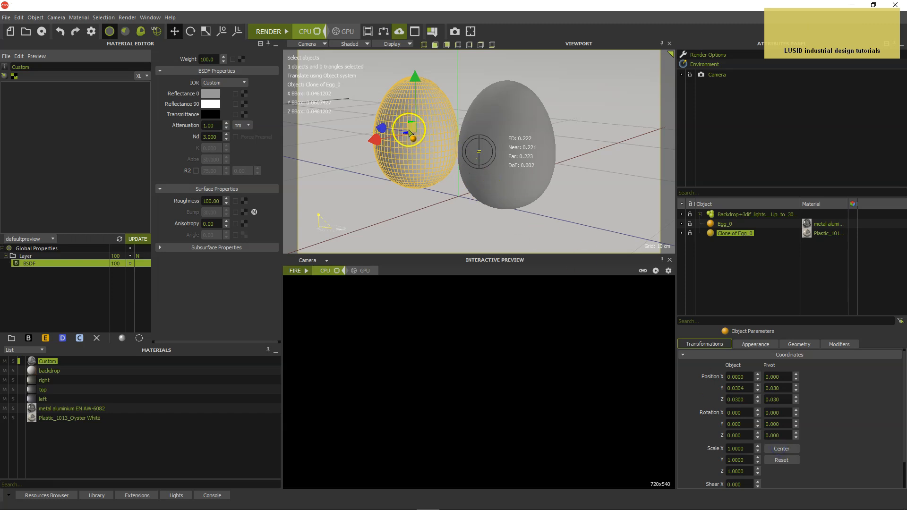
pyautogui.click(748, 411)
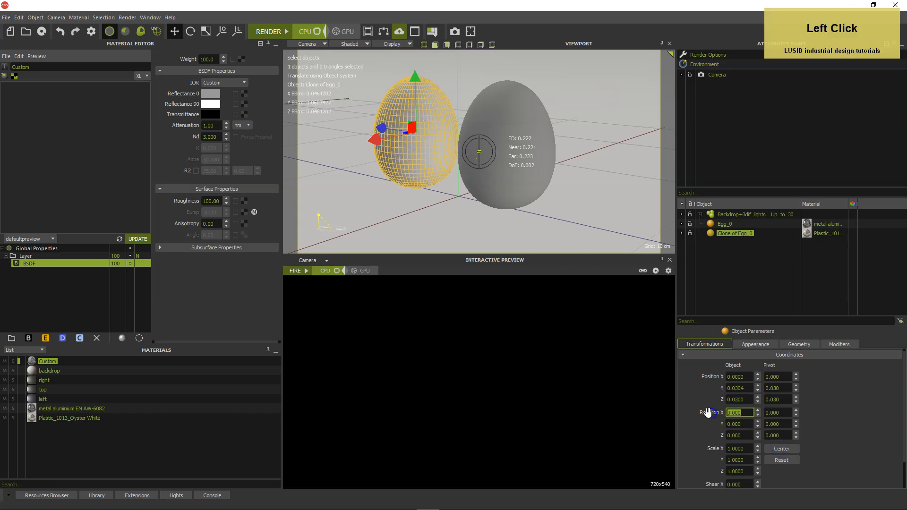
pyautogui.press('Return')
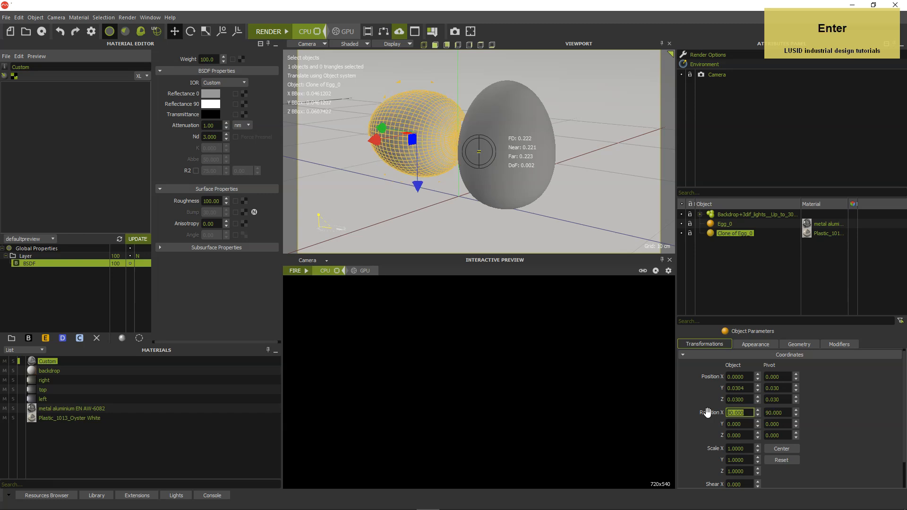
# Move the lying egg to about X 0.013 and Y 0.022, and rotate it to about 54 degrees on Y
pyautogui.keyDown('alt'); pyautogui.moveTo(478, 200); pyautogui.dragTo(483, 183); pyautogui.keyUp('alt')
pyautogui.moveTo(410, 220); pyautogui.dragTo(407, 236)
pyautogui.keyDown('alt'); pyautogui.moveTo(424, 165); pyautogui.dragTo(429, 190); pyautogui.keyUp('alt')
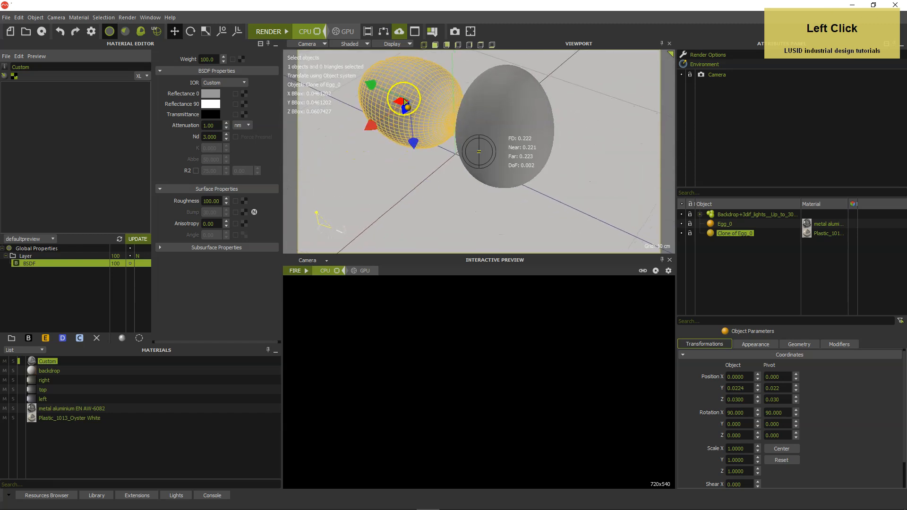
pyautogui.moveTo(400, 105); pyautogui.dragTo(382, 114)
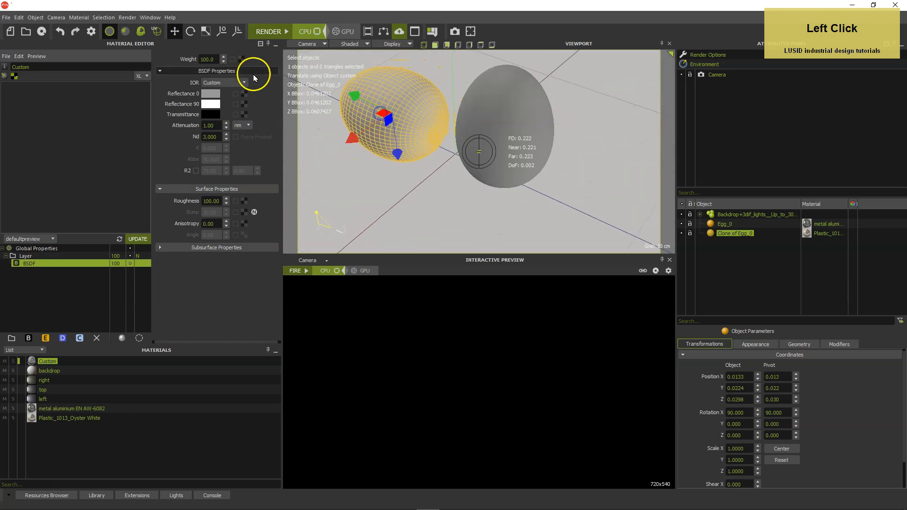
pyautogui.click(191, 33)
pyautogui.moveTo(364, 143); pyautogui.dragTo(415, 145)
# Clone the lying egg, Clone of Egg_0
pyautogui.click(748, 265)
pyautogui.rightClick(712, 234)
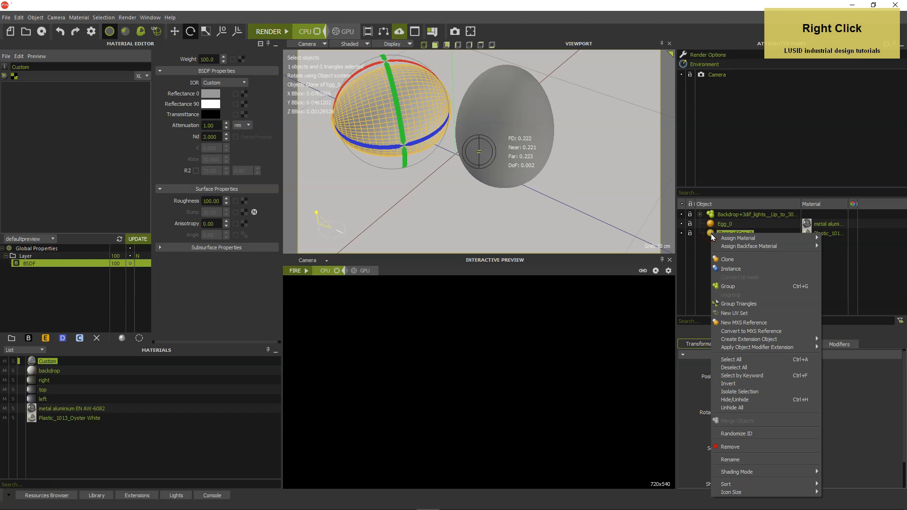
pyautogui.click(727, 260)
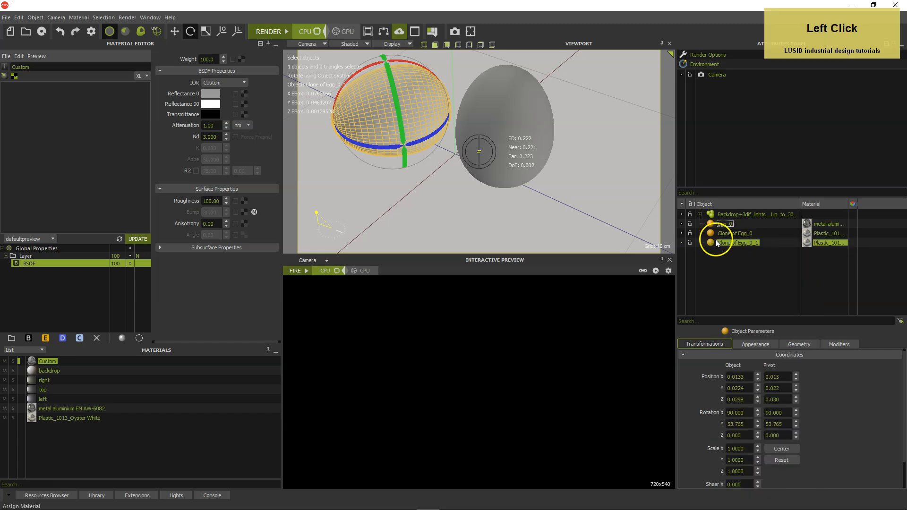
# Move the new egg clone to the other side of the upright egg, at about X 0.016 and Z -0.078
pyautogui.click(172, 33)
pyautogui.keyDown('alt'); pyautogui.moveTo(388, 120); pyautogui.dragTo(496, 172); pyautogui.keyUp('alt')
pyautogui.moveTo(562, 179); pyautogui.dragTo(581, 182)
pyautogui.hotkey('ctrl', 'z')
pyautogui.keyDown('alt'); pyautogui.moveTo(581, 182); pyautogui.dragTo(550, 141); pyautogui.keyUp('alt')
pyautogui.keyDown('alt'); pyautogui.moveTo(550, 141); pyautogui.dragTo(525, 144, button='right'); pyautogui.keyUp('alt')
pyautogui.moveTo(525, 144)
pyautogui.keyDown('alt'); pyautogui.mouseDown()
pyautogui.moveTo(509, 146)
pyautogui.moveTo(520, 144)
pyautogui.mouseUp(); pyautogui.keyUp('alt')
pyautogui.keyDown('alt'); pyautogui.moveTo(520, 143); pyautogui.dragTo(524, 145, button='middle'); pyautogui.keyUp('alt')
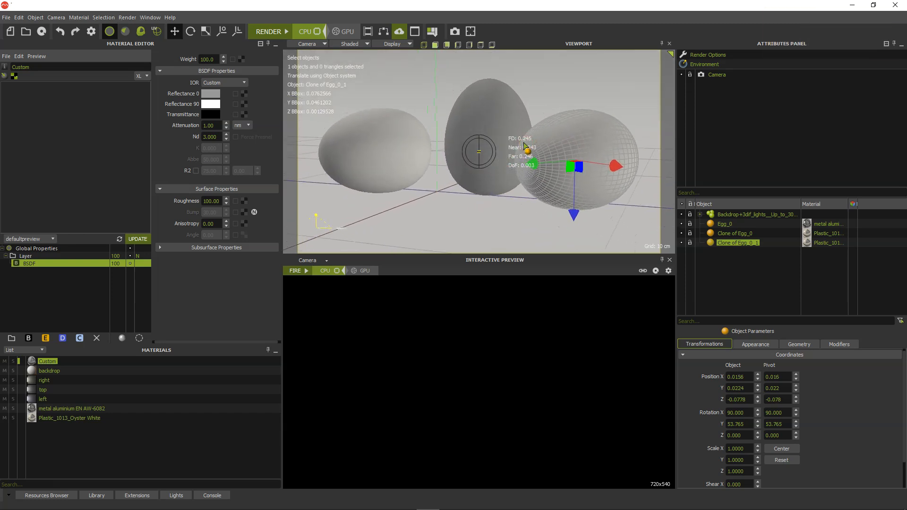
# Import the terracotta aged material from the Materials folder and embed it in the scene
pyautogui.click(7, 57)
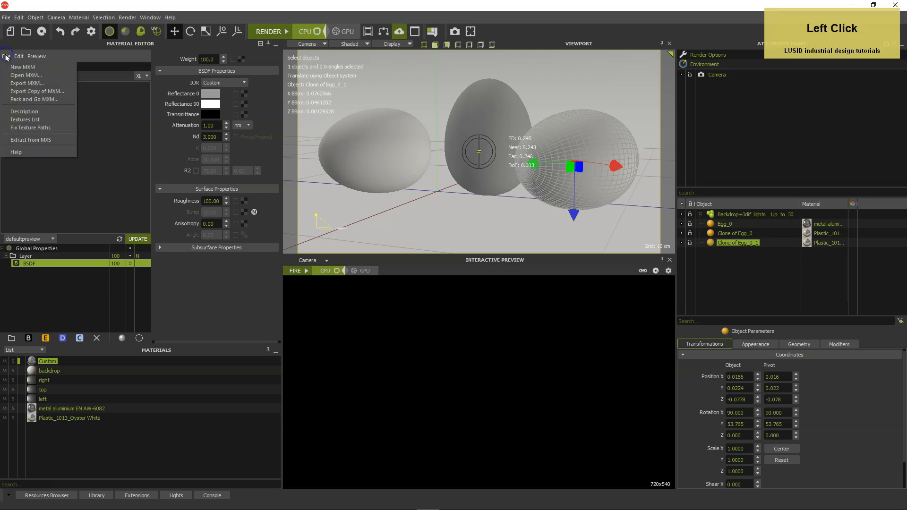
pyautogui.click(19, 74)
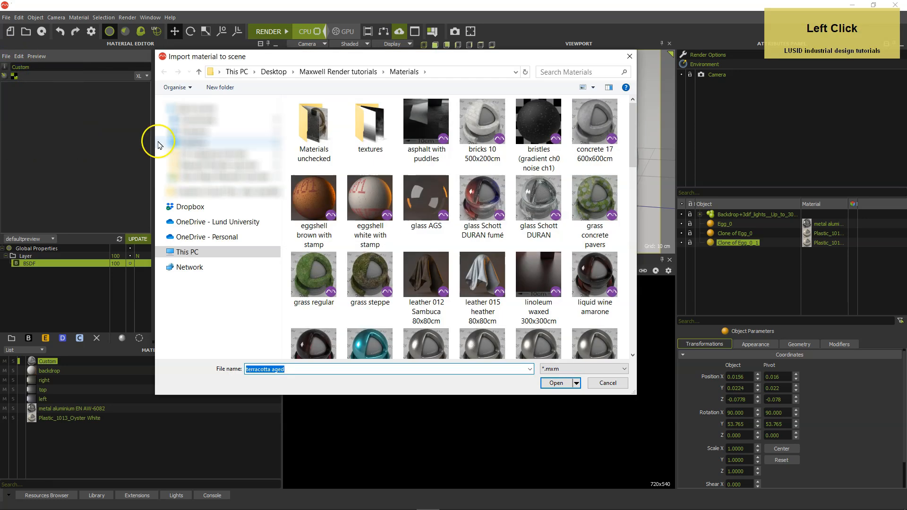
pyautogui.moveTo(634, 152); pyautogui.dragTo(632, 309)
pyautogui.click(434, 243)
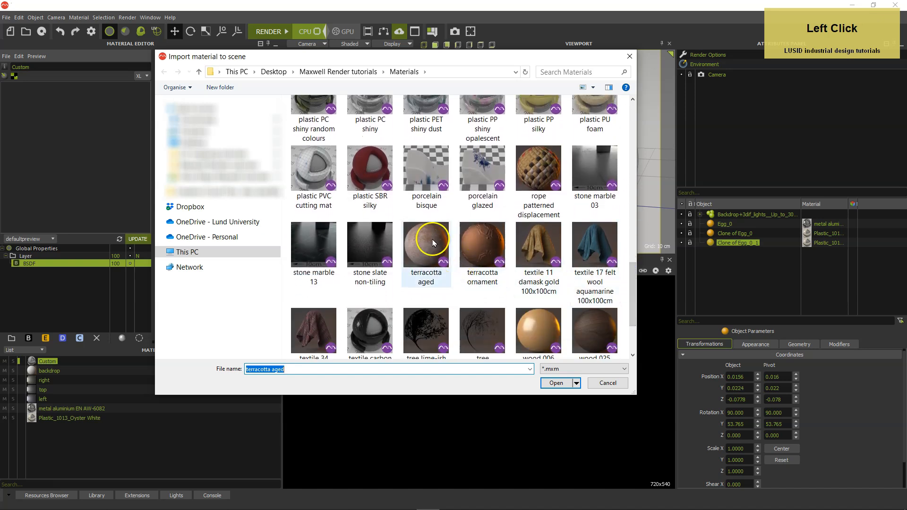
pyautogui.doubleClick(428, 241)
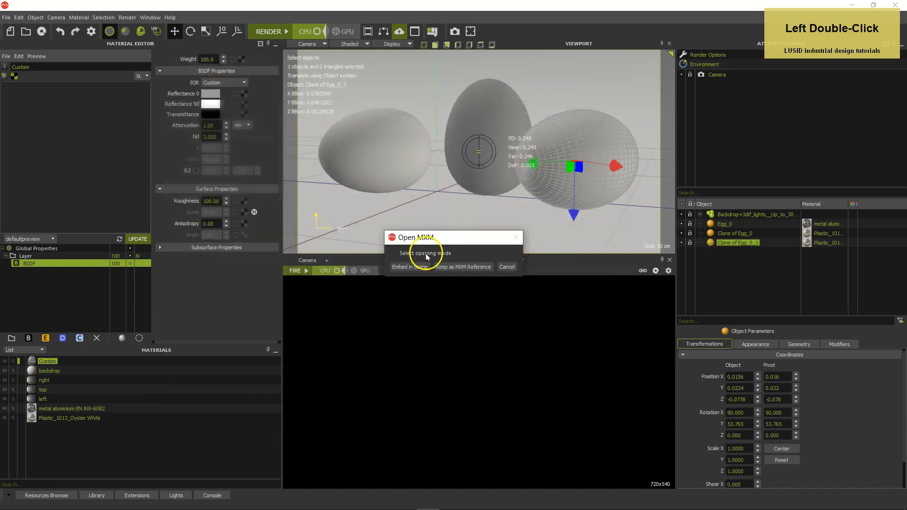
pyautogui.click(420, 268)
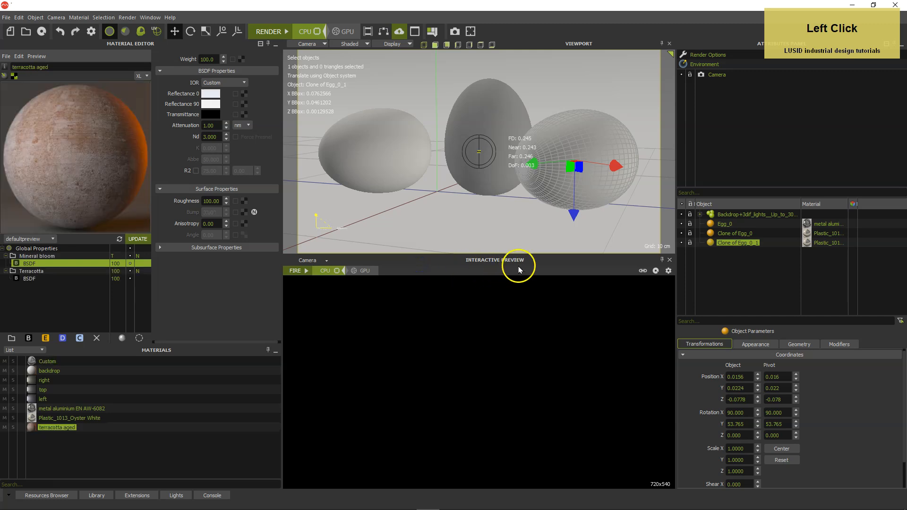
# Assign the terracotta aged material to the Clone of Egg_0_1 object
pyautogui.rightClick(707, 243)
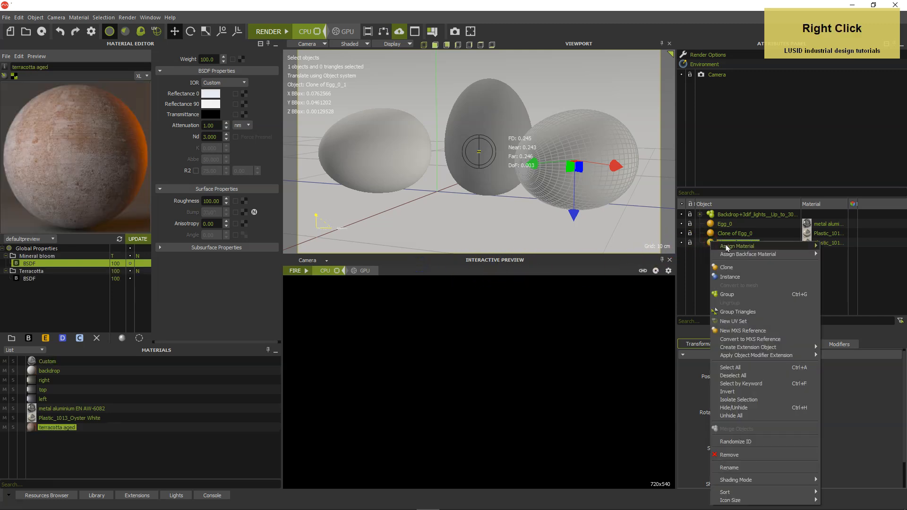
pyautogui.moveTo(726, 247)
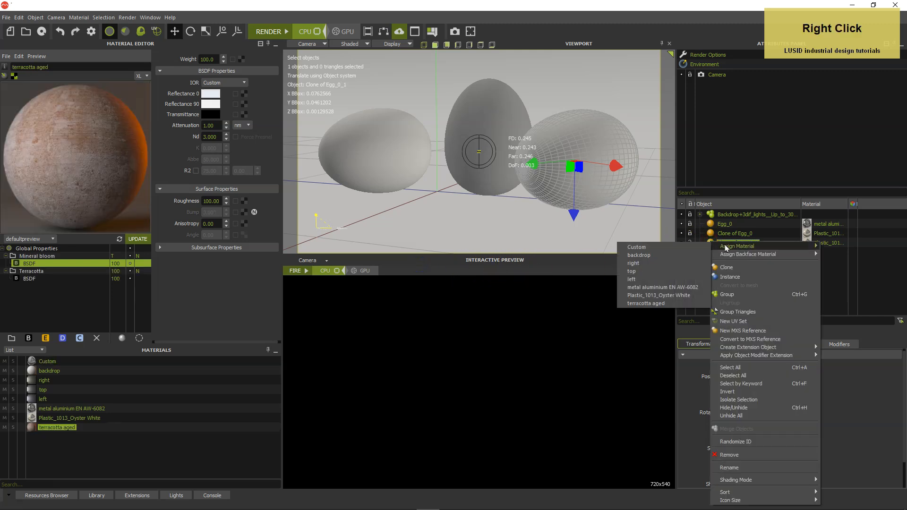
pyautogui.click(659, 304)
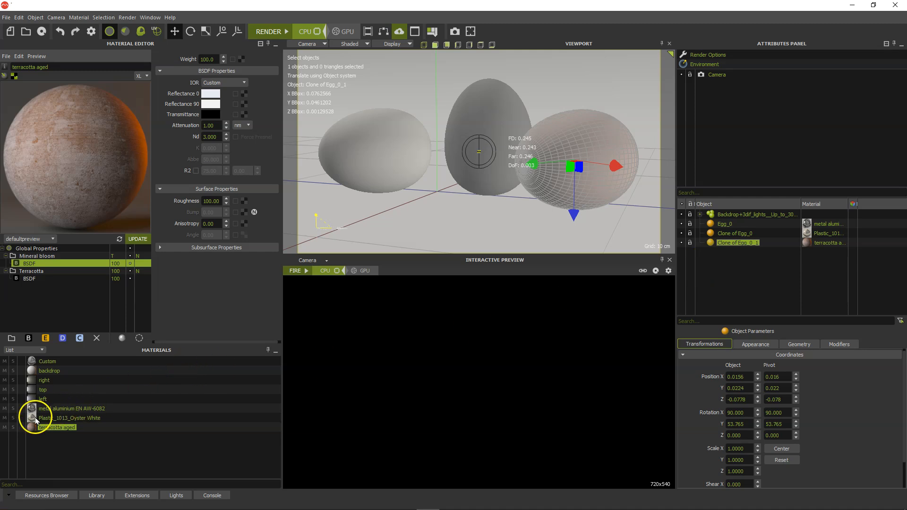
# Open the second Basic BSDF of the Plastic_1013_Oyster White material to check its surface properties
pyautogui.click(35, 419)
pyautogui.click(35, 272)
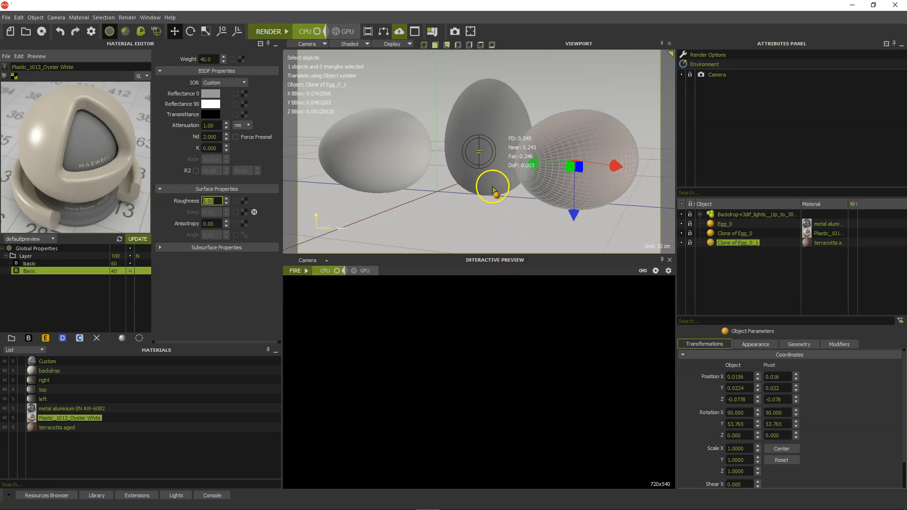
# Auto-focus the camera on the lower part of the upright egg
pyautogui.rightClick(493, 191)
pyautogui.moveTo(499, 201)
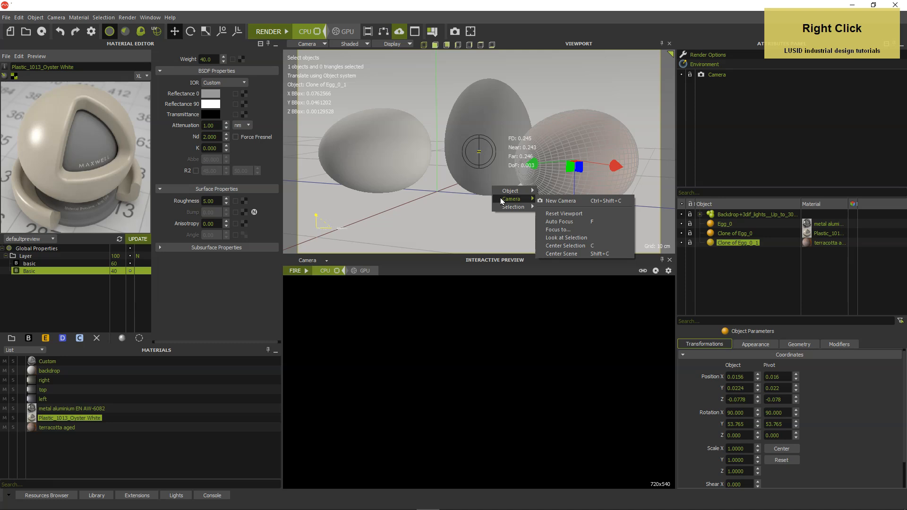
pyautogui.click(568, 222)
pyautogui.click(568, 221)
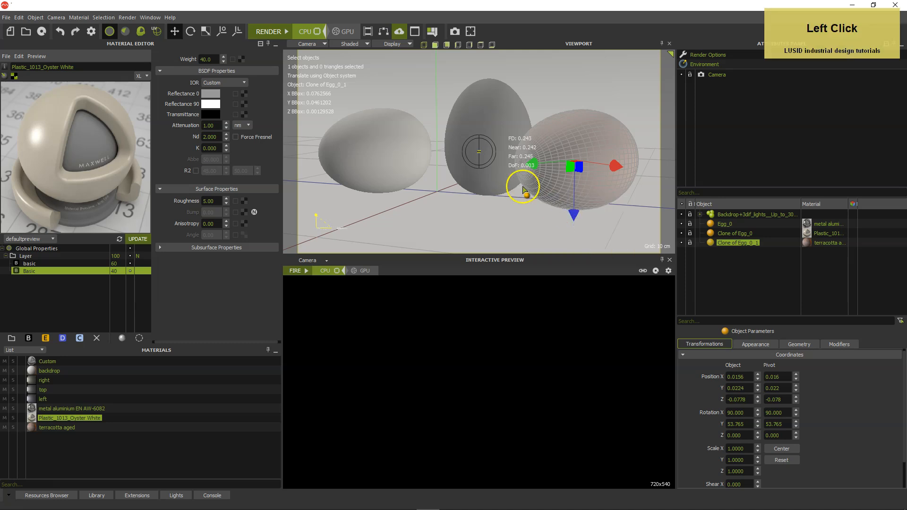
# Switch the viewport to Perspective, select the Camera and examine its position relative to the eggs and backdrop
pyautogui.click(319, 44)
pyautogui.click(308, 59)
pyautogui.keyDown('alt'); pyautogui.moveTo(432, 141); pyautogui.dragTo(446, 211); pyautogui.keyUp('alt')
pyautogui.keyDown('alt'); pyautogui.moveTo(488, 207); pyautogui.dragTo(492, 183, button='middle'); pyautogui.keyUp('alt')
pyautogui.keyDown('alt'); pyautogui.moveTo(493, 183); pyautogui.dragTo(685, 114, button='right'); pyautogui.keyUp('alt')
pyautogui.click(717, 74)
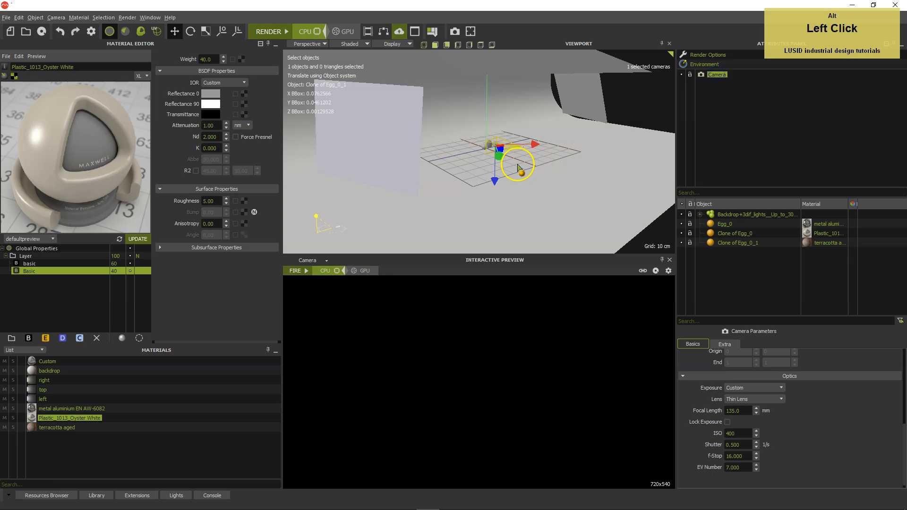
pyautogui.keyDown('alt'); pyautogui.moveTo(518, 165); pyautogui.dragTo(520, 164); pyautogui.keyUp('alt')
pyautogui.keyDown('alt'); pyautogui.moveTo(520, 165); pyautogui.dragTo(511, 193, button='middle'); pyautogui.keyUp('alt')
pyautogui.keyDown('alt'); pyautogui.moveTo(512, 193); pyautogui.dragTo(609, 136, button='right'); pyautogui.keyUp('alt')
pyautogui.keyDown('alt'); pyautogui.moveTo(466, 233); pyautogui.dragTo(574, 162, button='right'); pyautogui.keyUp('alt')
pyautogui.keyDown('alt'); pyautogui.moveTo(456, 235); pyautogui.dragTo(549, 170, button='right'); pyautogui.keyUp('alt')
pyautogui.keyDown('alt'); pyautogui.moveTo(511, 218); pyautogui.dragTo(534, 102, button='middle'); pyautogui.keyUp('alt')
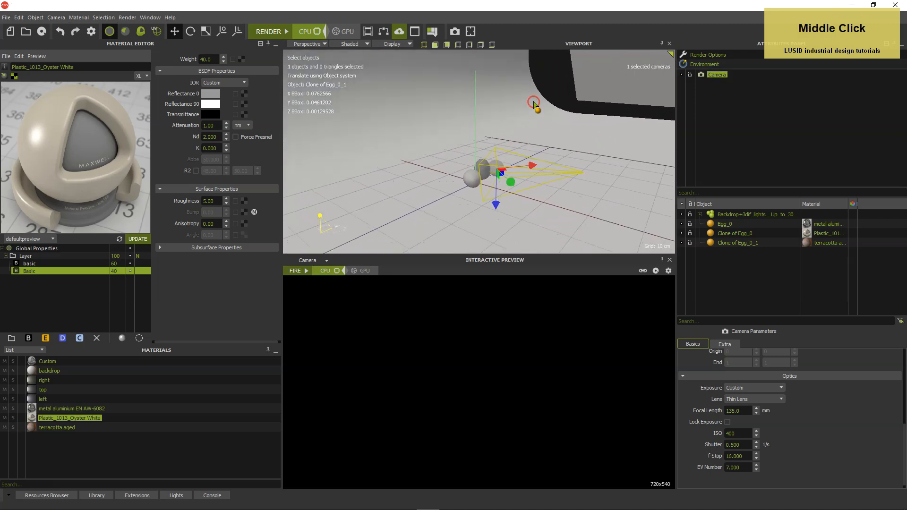
# Select all objects around the eggs in the Perspective view, and clear the whole selection again
pyautogui.press('c')
pyautogui.keyDown('alt'); pyautogui.moveTo(542, 176); pyautogui.dragTo(396, 176, button='right'); pyautogui.keyUp('alt')
pyautogui.keyDown('alt'); pyautogui.moveTo(397, 175); pyautogui.dragTo(438, 180); pyautogui.keyUp('alt')
pyautogui.rightClick(438, 181)
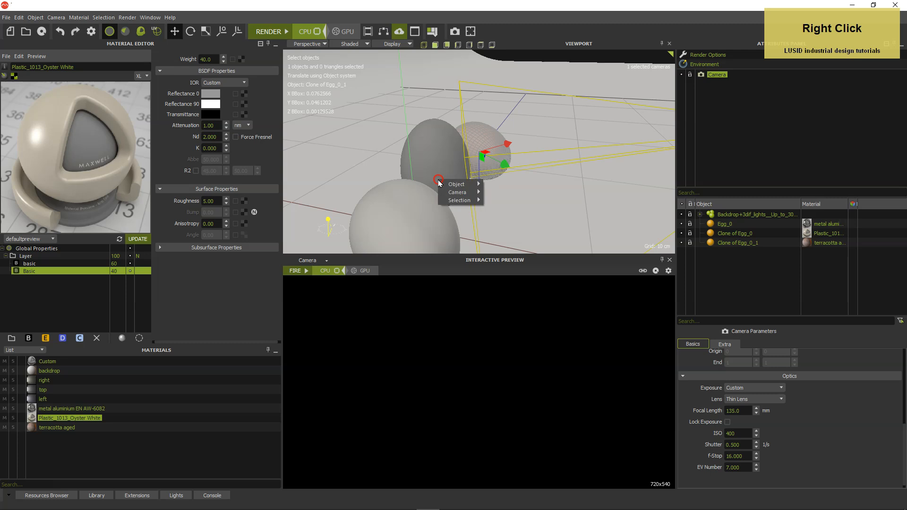
pyautogui.moveTo(459, 200)
pyautogui.click(503, 225)
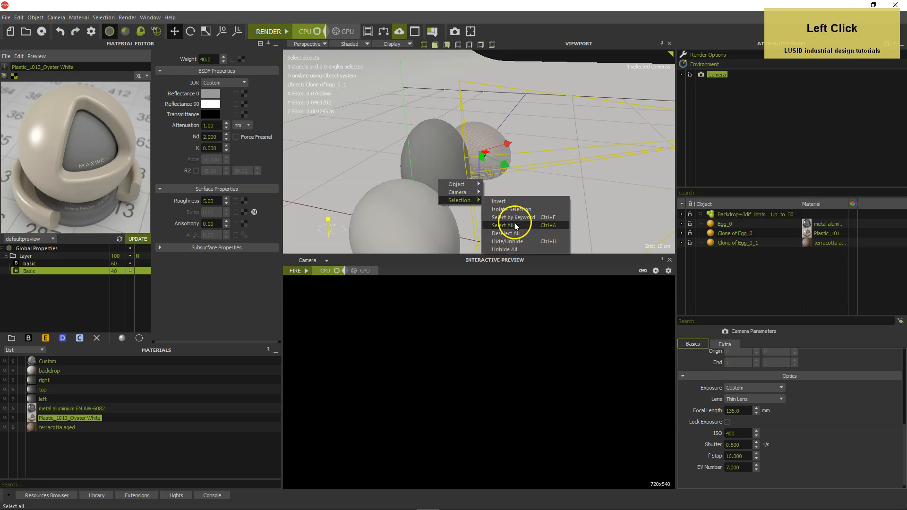
pyautogui.rightClick(505, 199)
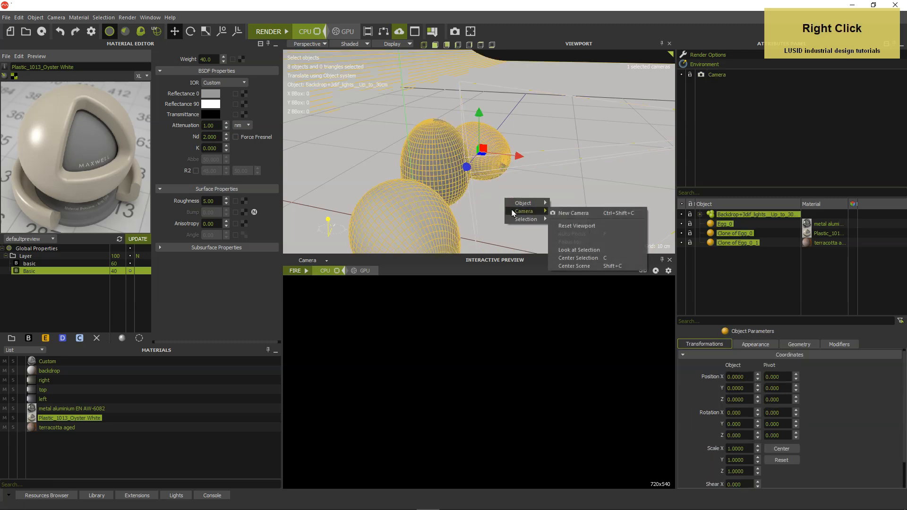
pyautogui.moveTo(537, 222)
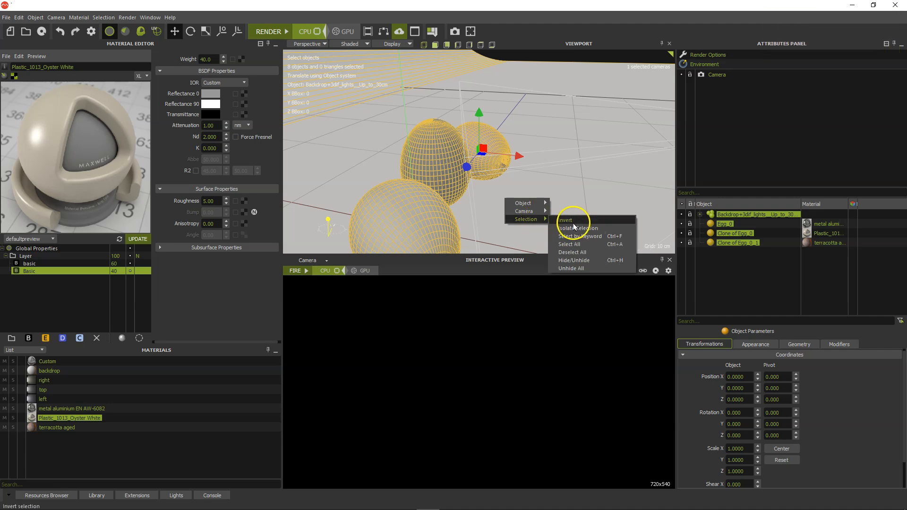
pyautogui.click(570, 248)
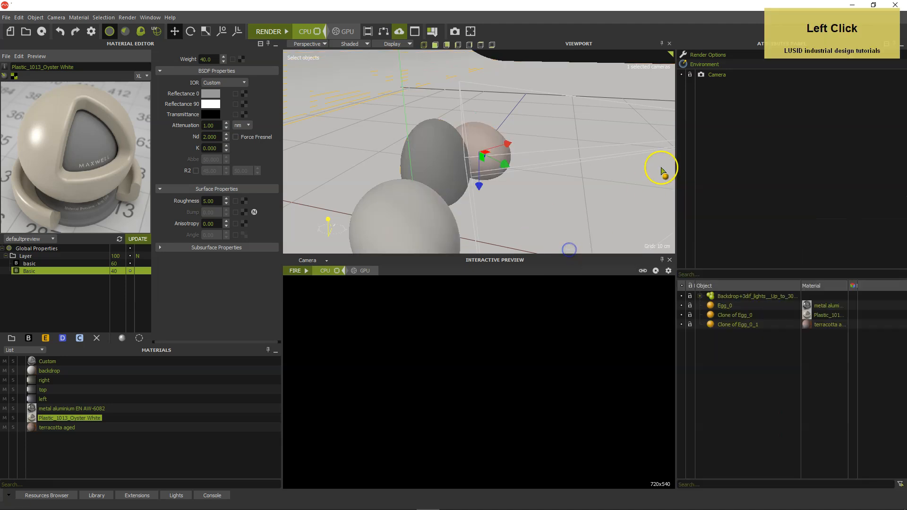
# Return the viewport to the Camera view and set the Camera's shutter to 2.000 1/s
pyautogui.click(702, 76)
pyautogui.moveTo(521, 175)
pyautogui.mouseDown()
pyautogui.moveTo(503, 173)
pyautogui.moveTo(507, 185)
pyautogui.mouseUp()
pyautogui.click(307, 44)
pyautogui.click(309, 59)
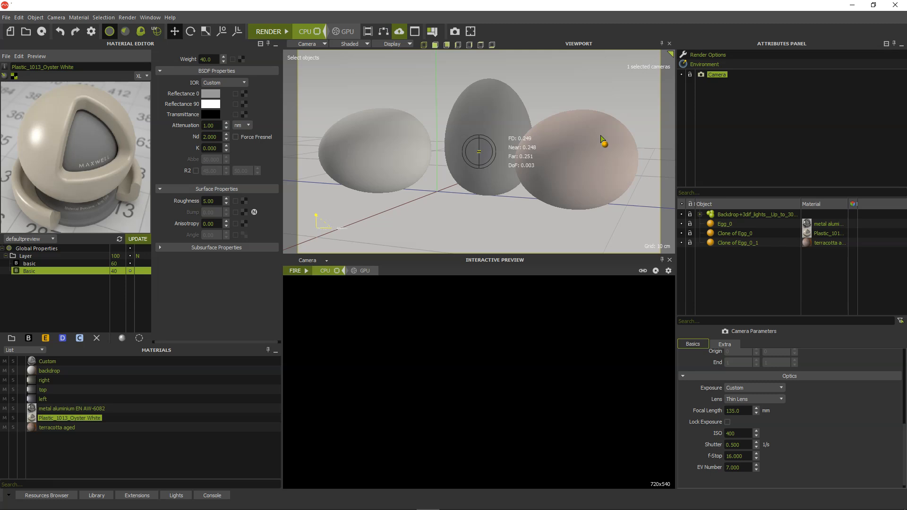
pyautogui.click(718, 76)
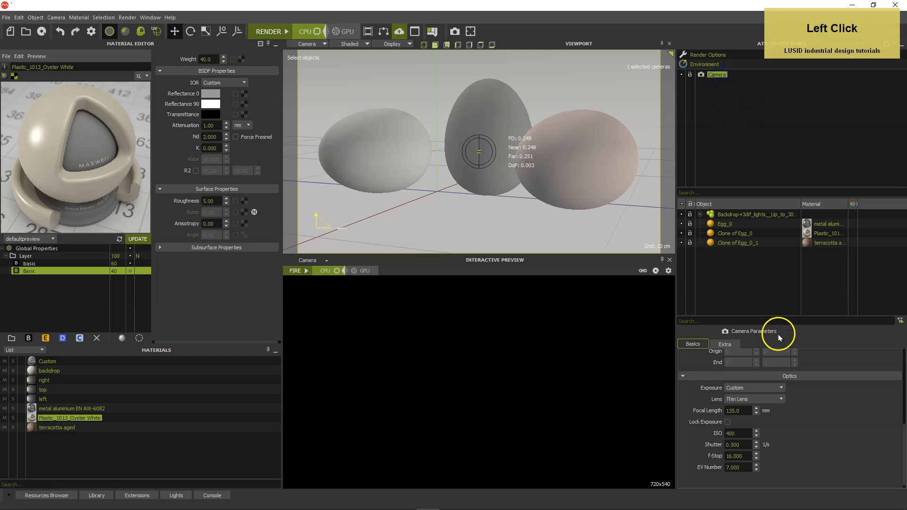
pyautogui.click(744, 445)
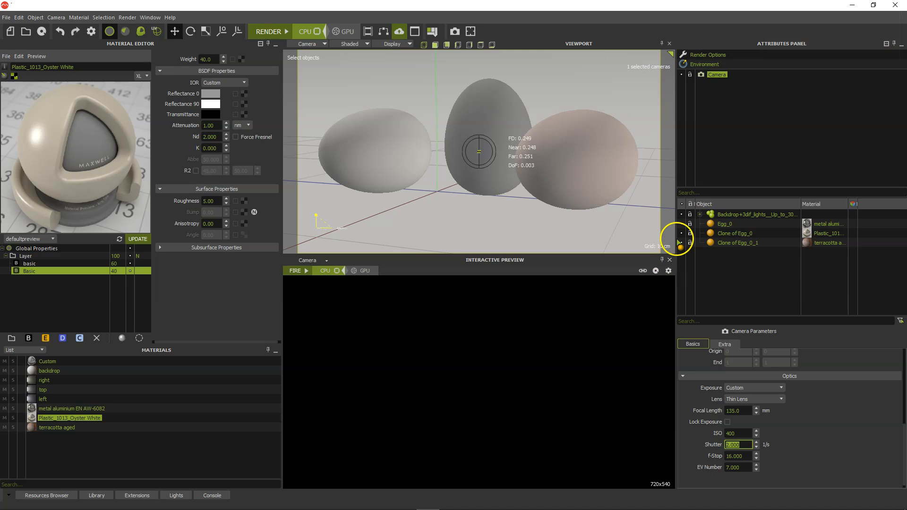
# Hide the soft top, soft right and soft left lights inside the backdrop and lights group
pyautogui.click(699, 215)
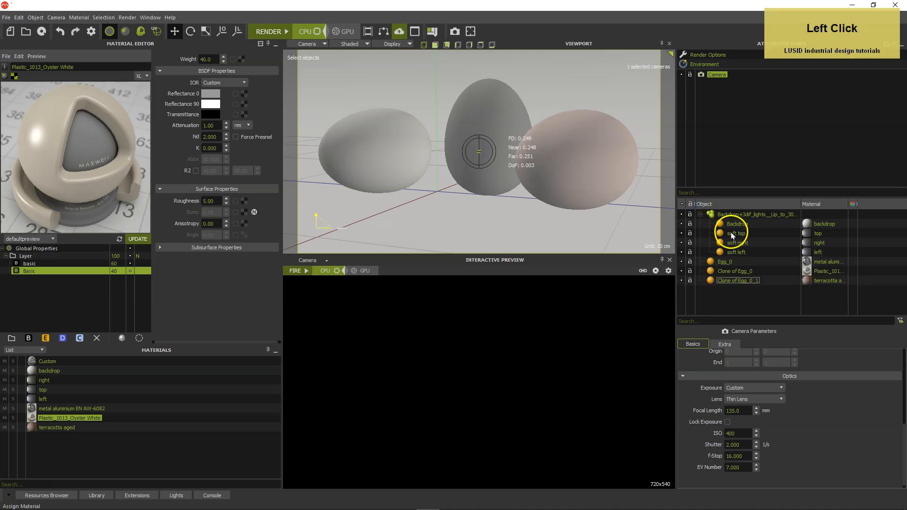
pyautogui.click(682, 234)
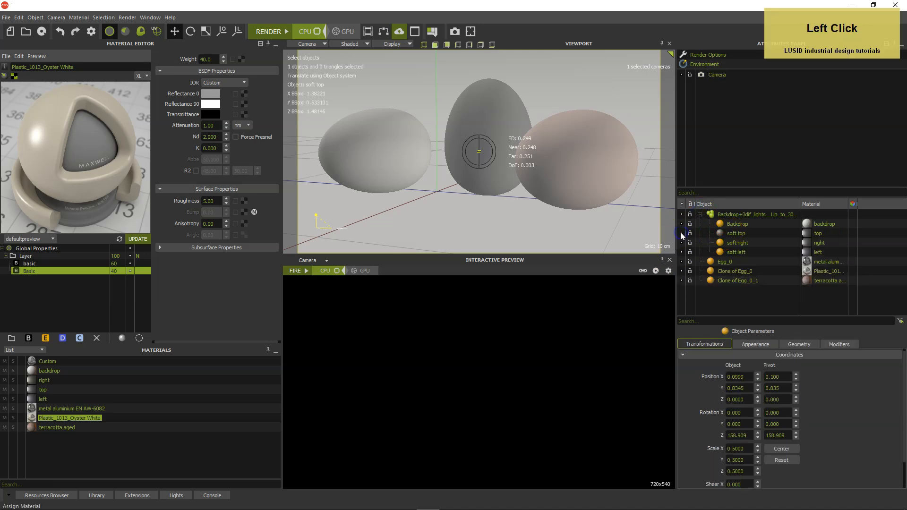
pyautogui.click(682, 243)
pyautogui.click(682, 253)
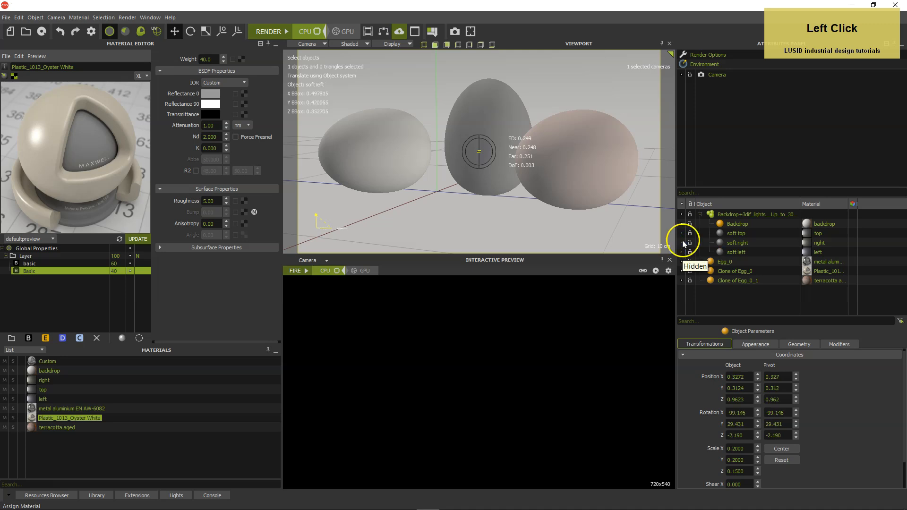
pyautogui.click(700, 214)
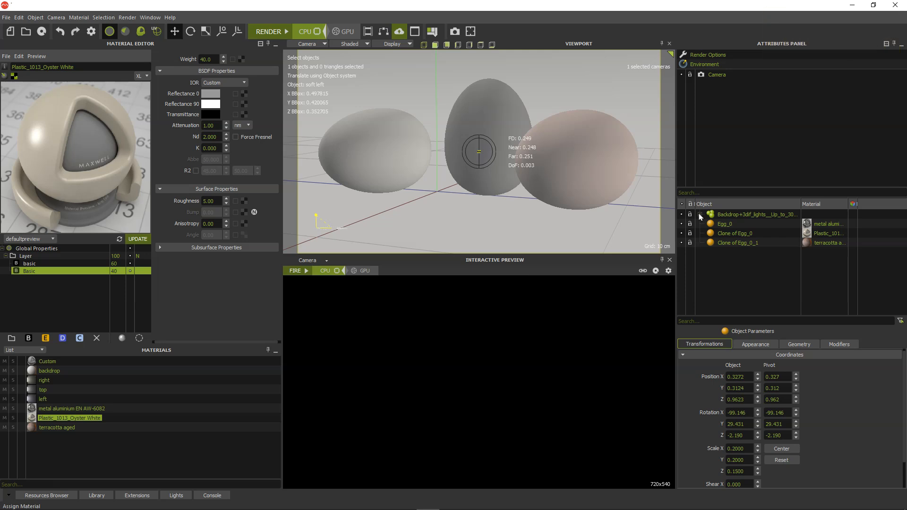
# Set the Environment type to Image Based and load StudioAtm_02SN.exr from the DOSCH DESIGN HDRIs folder as the background map
pyautogui.click(723, 64)
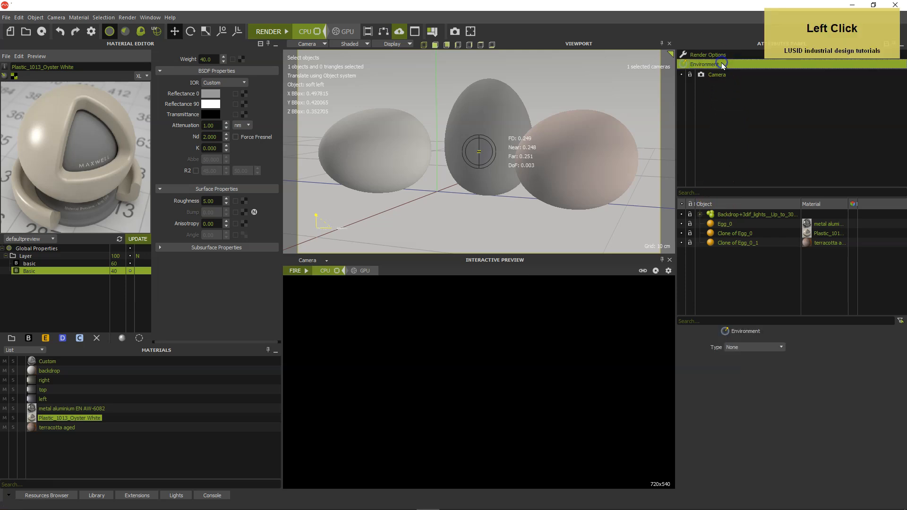
pyautogui.click(743, 347)
pyautogui.click(740, 367)
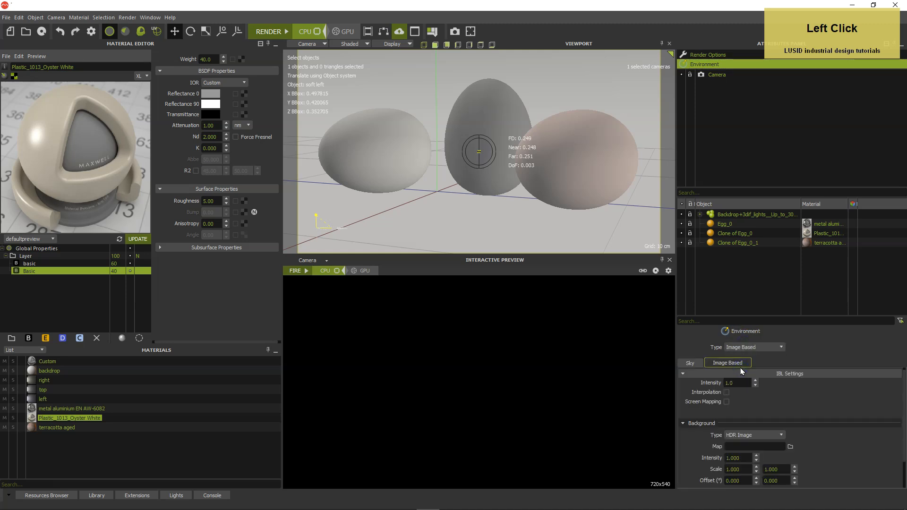
pyautogui.click(791, 447)
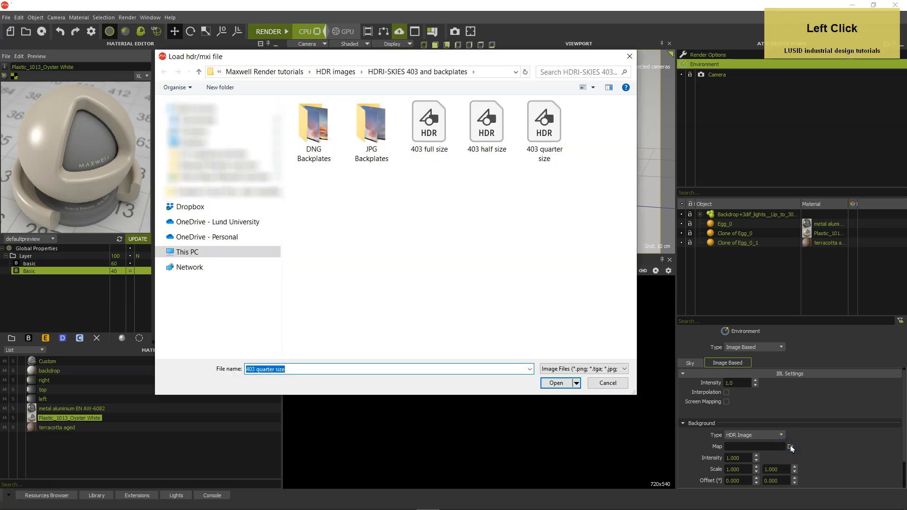
pyautogui.click(342, 73)
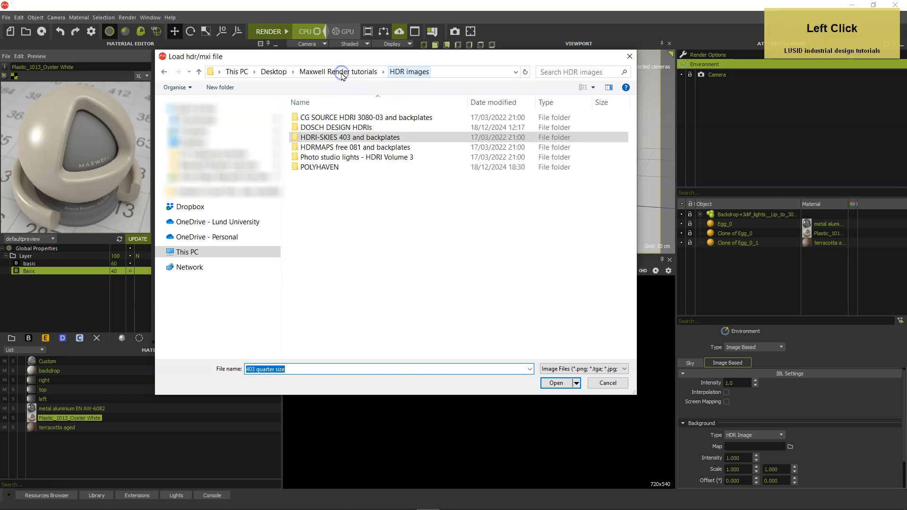
pyautogui.doubleClick(330, 127)
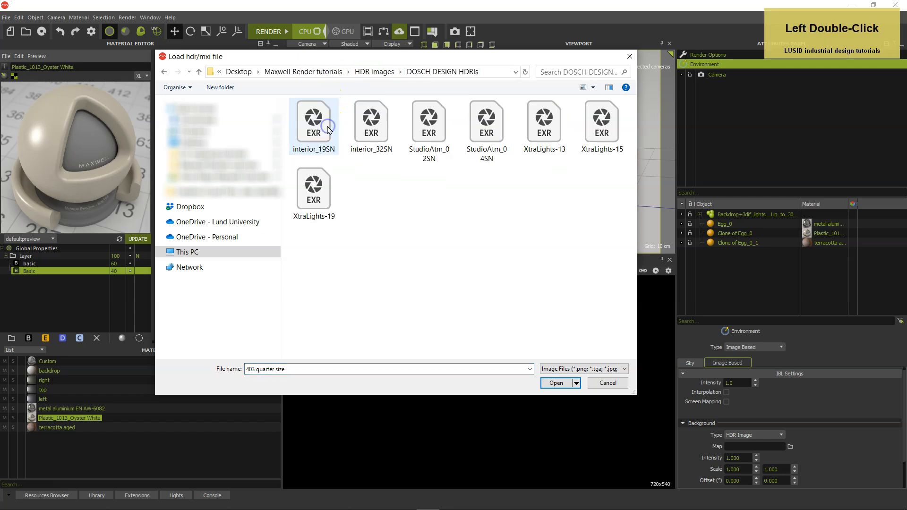
pyautogui.doubleClick(429, 132)
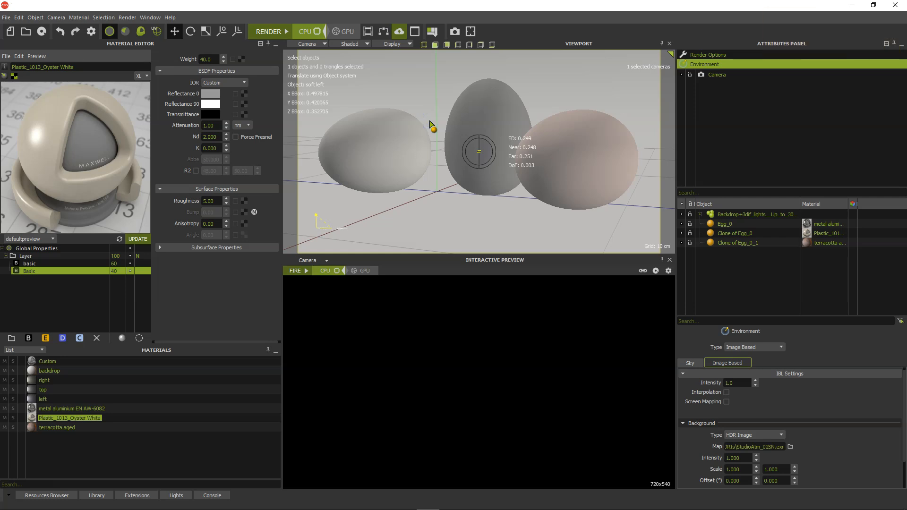
# Show the Perspective view in Wireframe display and examine the HDR environment surrounding the eggs
pyautogui.click(308, 44)
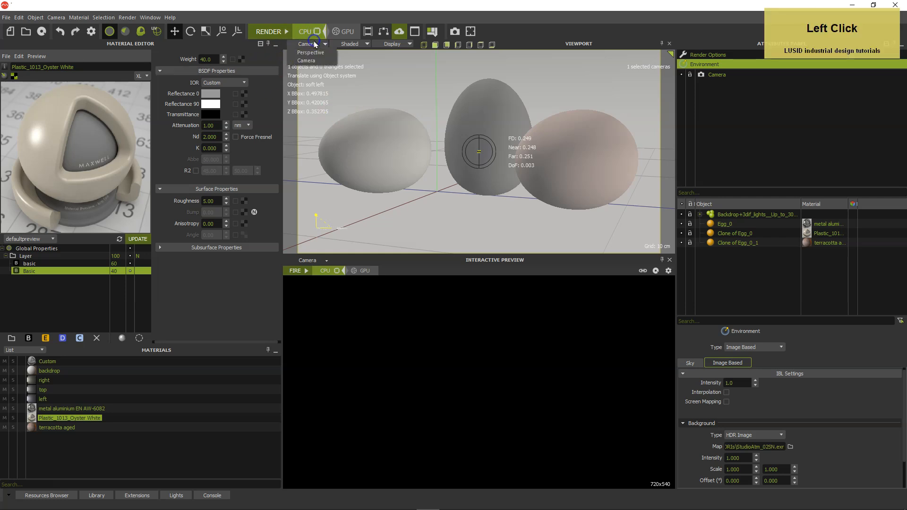
pyautogui.click(312, 53)
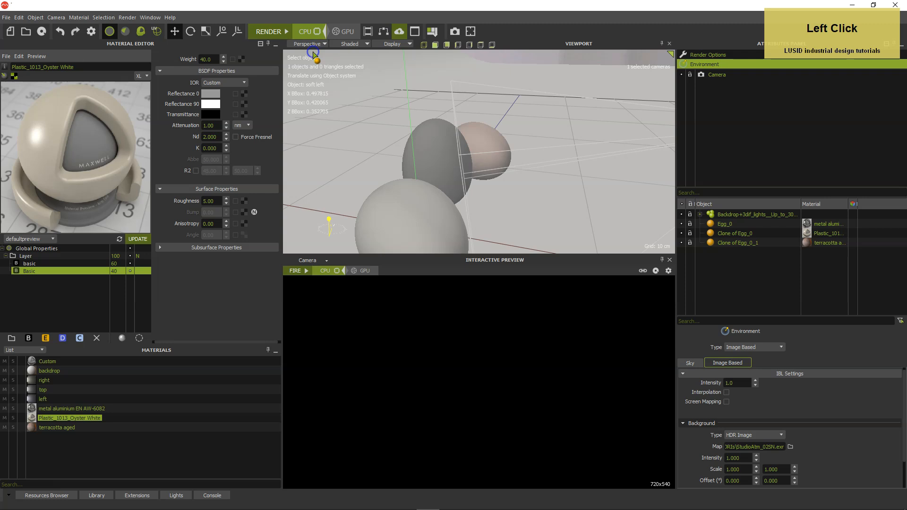
pyautogui.click(349, 44)
pyautogui.click(352, 61)
pyautogui.keyDown('alt'); pyautogui.scroll(-4, 470, 154); pyautogui.keyUp('alt')
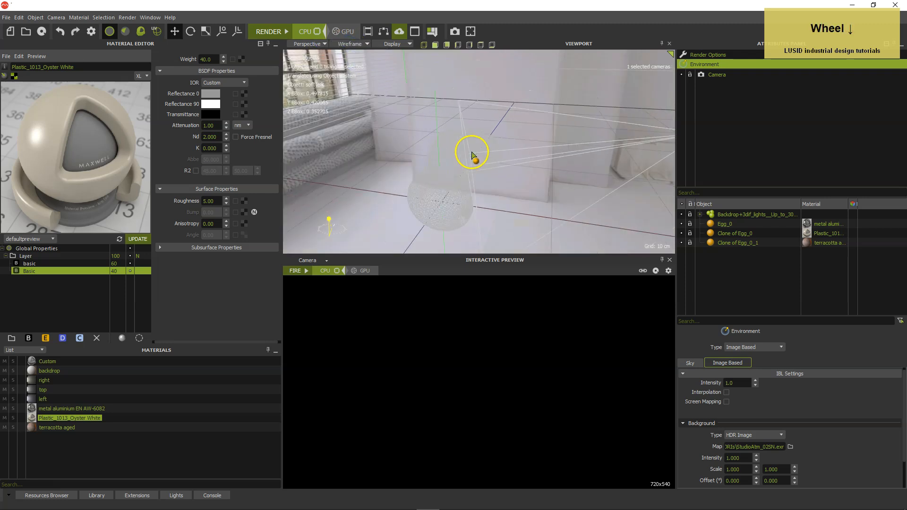
pyautogui.keyDown('alt'); pyautogui.moveTo(498, 184); pyautogui.dragTo(521, 188); pyautogui.keyUp('alt')
# Change the viewport display to Hidden line and return to the Camera view
pyautogui.click(363, 44)
pyautogui.click(353, 69)
pyautogui.keyDown('alt'); pyautogui.moveTo(520, 187); pyautogui.dragTo(566, 158, button='right'); pyautogui.keyUp('alt')
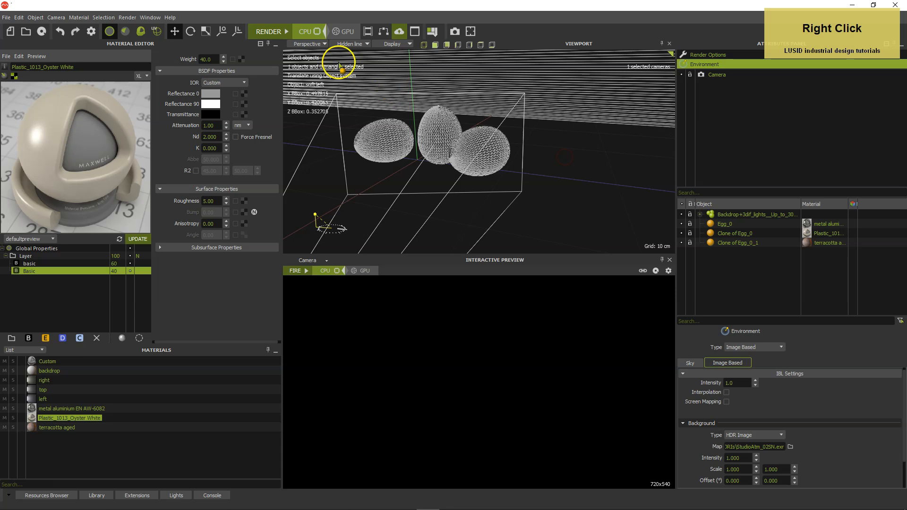
pyautogui.click(303, 45)
pyautogui.click(306, 61)
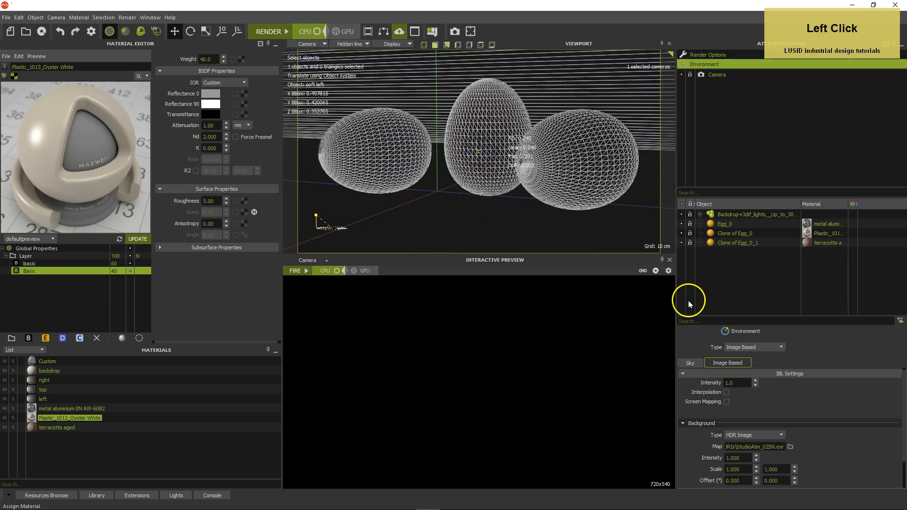
# Set the first offset value of the HDR background to 210° and start the interactive preview
pyautogui.scroll(-1, 819, 446)
pyautogui.click(726, 453)
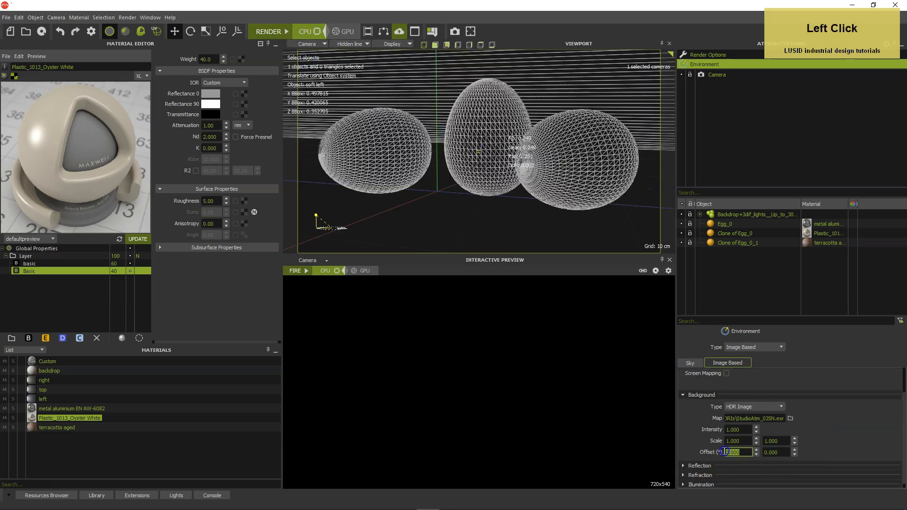
pyautogui.write('210')
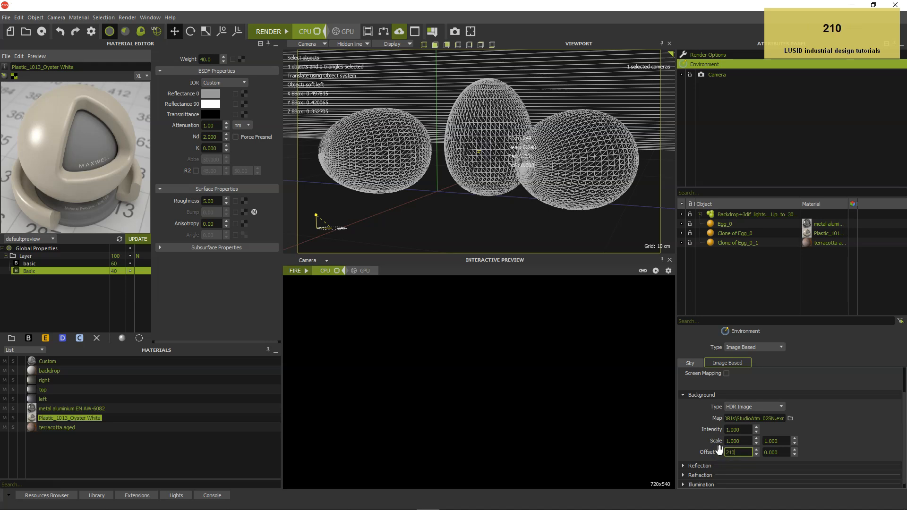
pyautogui.press('Return')
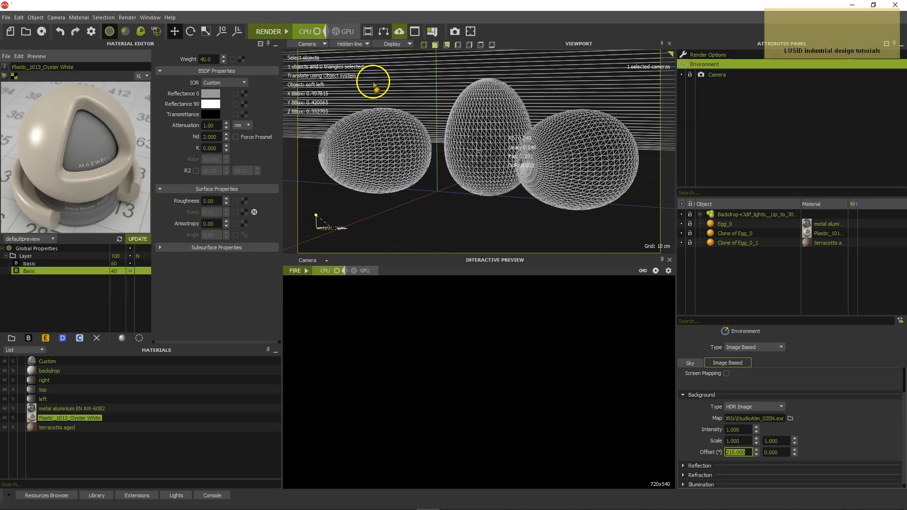
pyautogui.click(307, 274)
# Reframe the camera slightly lower and closer so that all three eggs fill the interactive preview
pyautogui.scroll(-1, 308, 274)
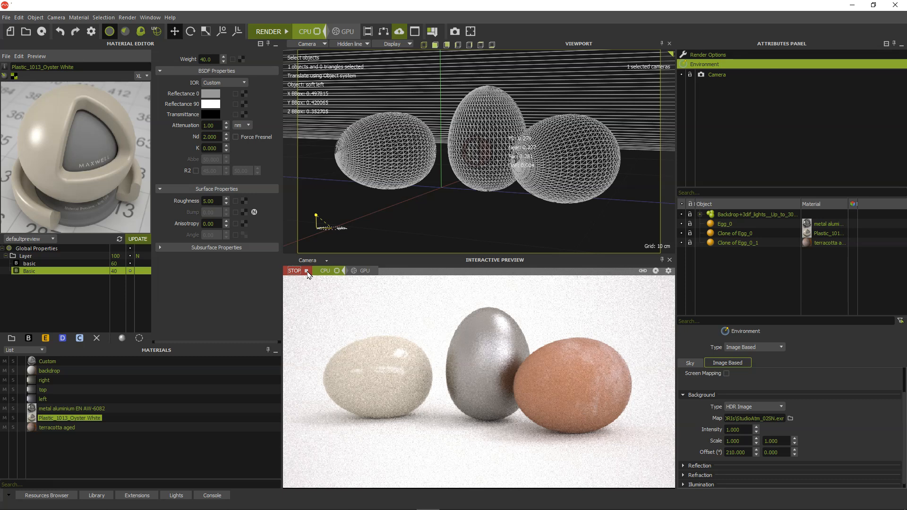
pyautogui.keyDown('alt'); pyautogui.middleClick(483, 160); pyautogui.keyUp('alt')
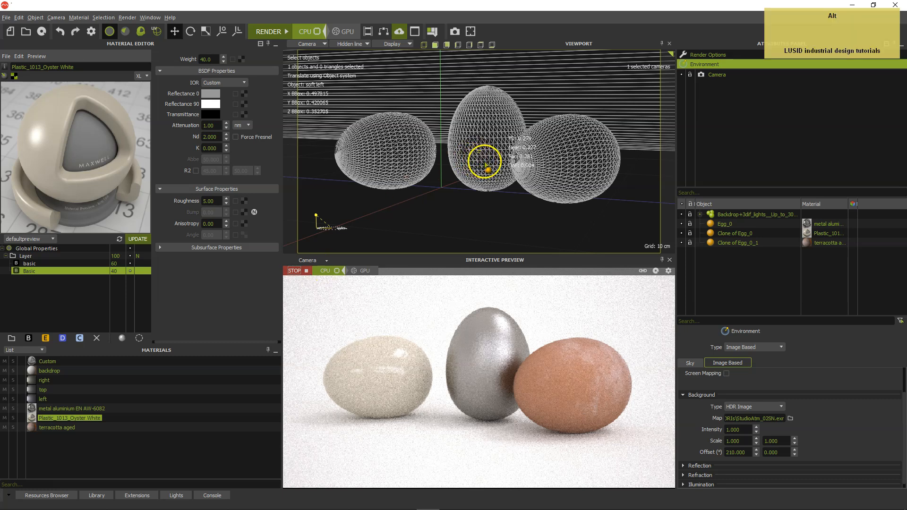
pyautogui.keyDown('alt'); pyautogui.moveTo(484, 161); pyautogui.dragTo(484, 169, button='middle'); pyautogui.keyUp('alt')
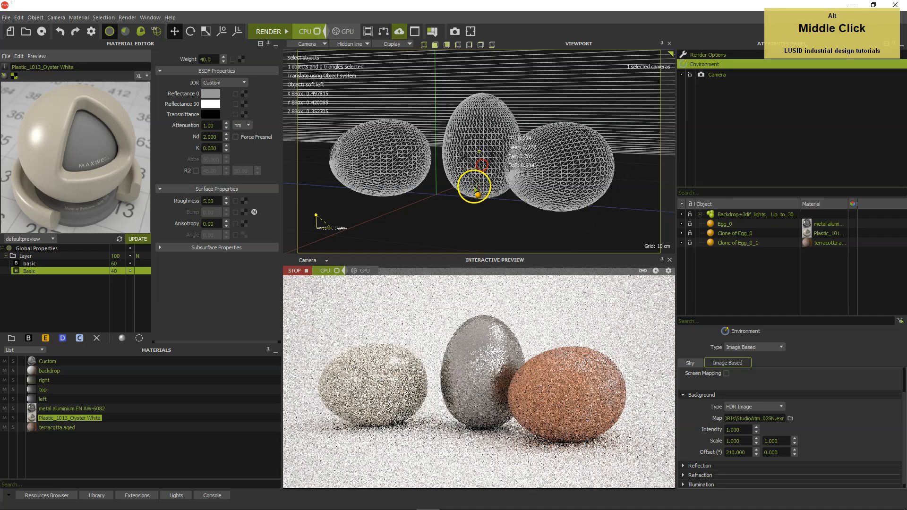
pyautogui.keyDown('alt'); pyautogui.moveTo(474, 186); pyautogui.dragTo(477, 184, button='right'); pyautogui.keyUp('alt')
pyautogui.keyDown('alt'); pyautogui.moveTo(476, 184); pyautogui.dragTo(470, 183); pyautogui.keyUp('alt')
pyautogui.keyDown('alt'); pyautogui.moveTo(470, 182); pyautogui.dragTo(472, 184, button='middle'); pyautogui.keyUp('alt')
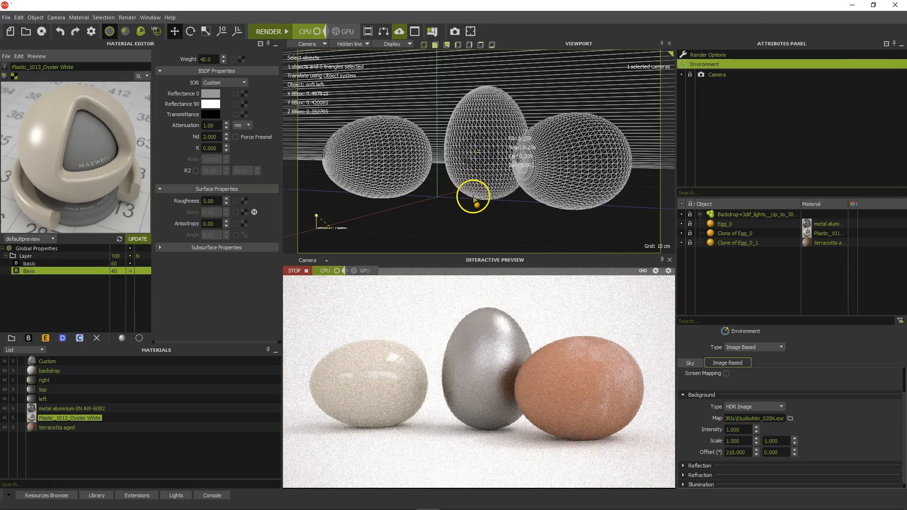
# Try a first offset value of 270° for the HDR background in the interactive preview
pyautogui.click(749, 453)
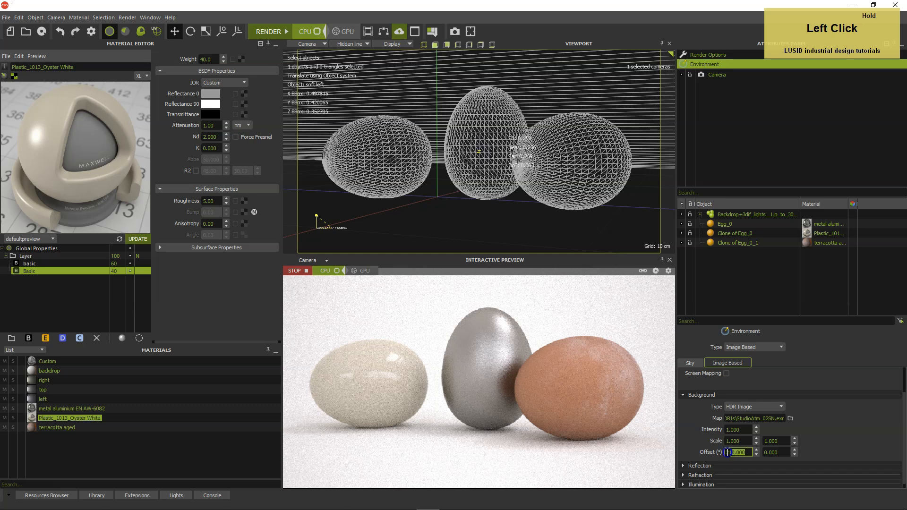
pyautogui.write('270')
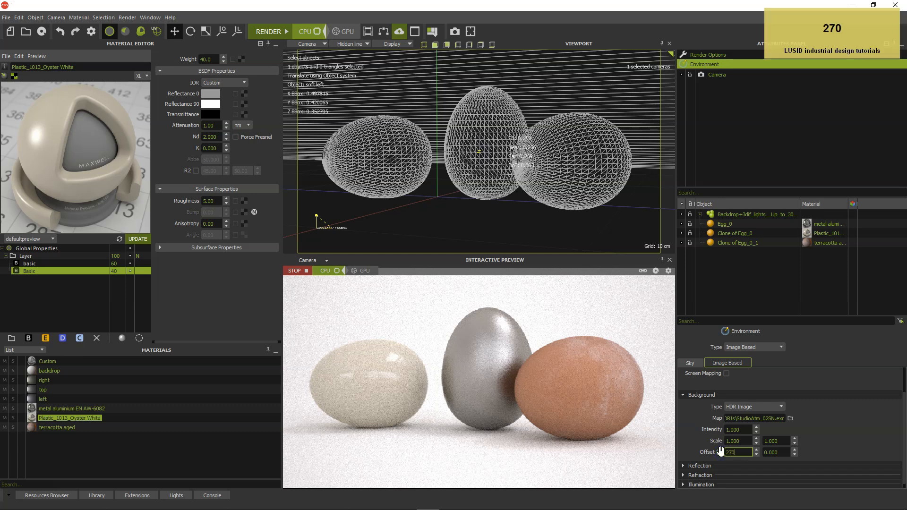
pyautogui.press('Return')
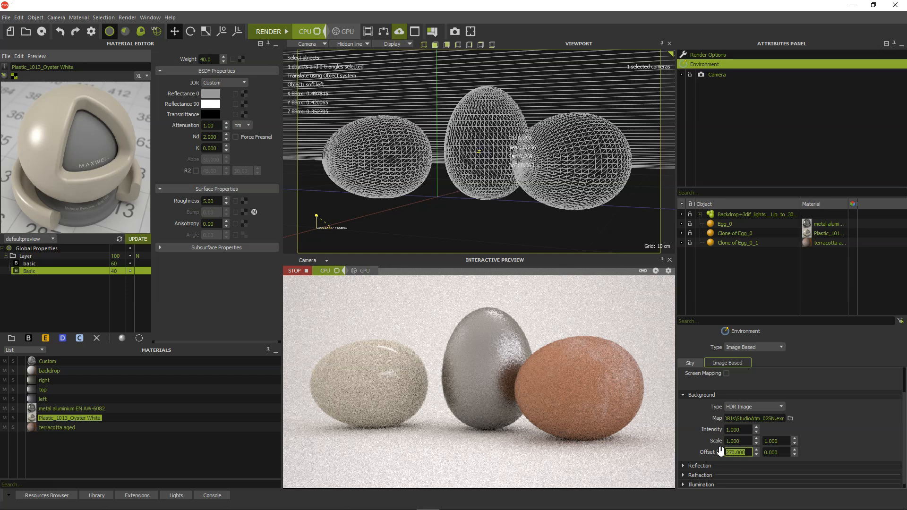
# Set the first offset value of the HDR background to 90°
pyautogui.write('9')
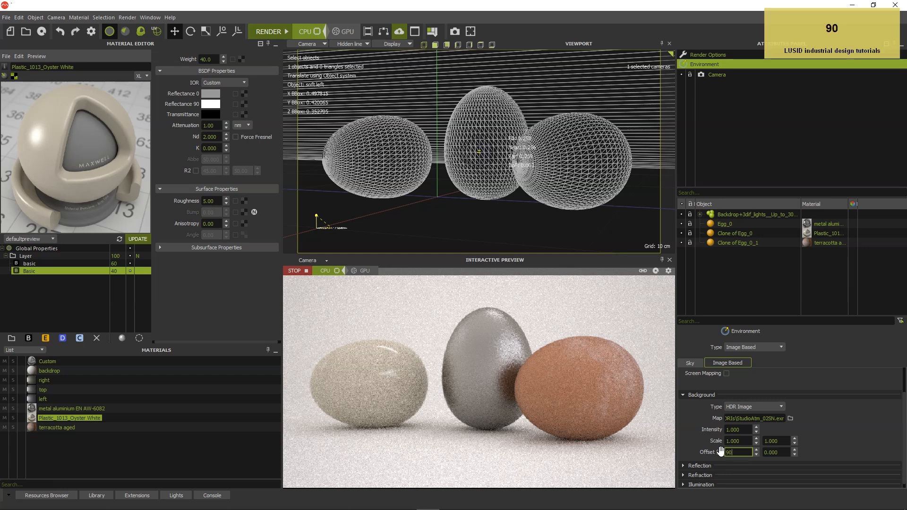
pyautogui.write('0')
pyautogui.press('Return')
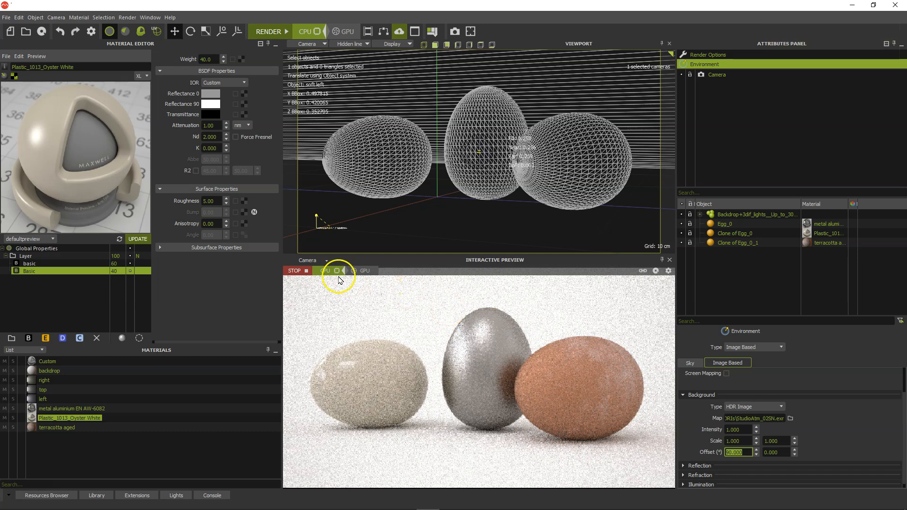
# Replace the HDR background map with "403 quarter size.hdr" from the HDRI-SKIES 403 folder and restart the interactive preview
pyautogui.click(306, 271)
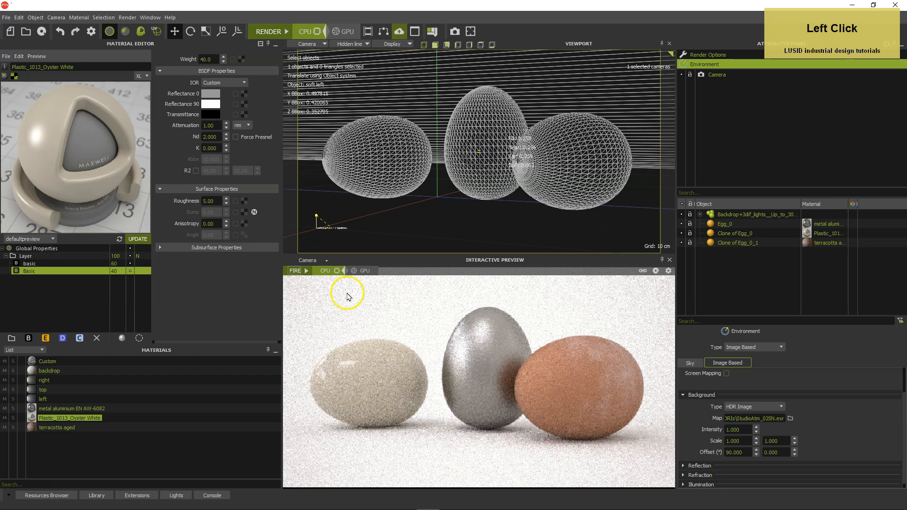
pyautogui.click(790, 419)
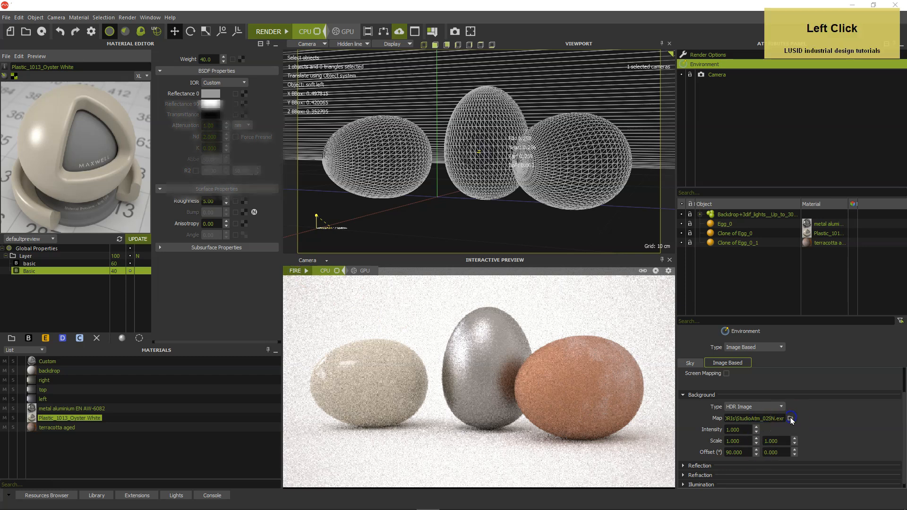
pyautogui.click(374, 72)
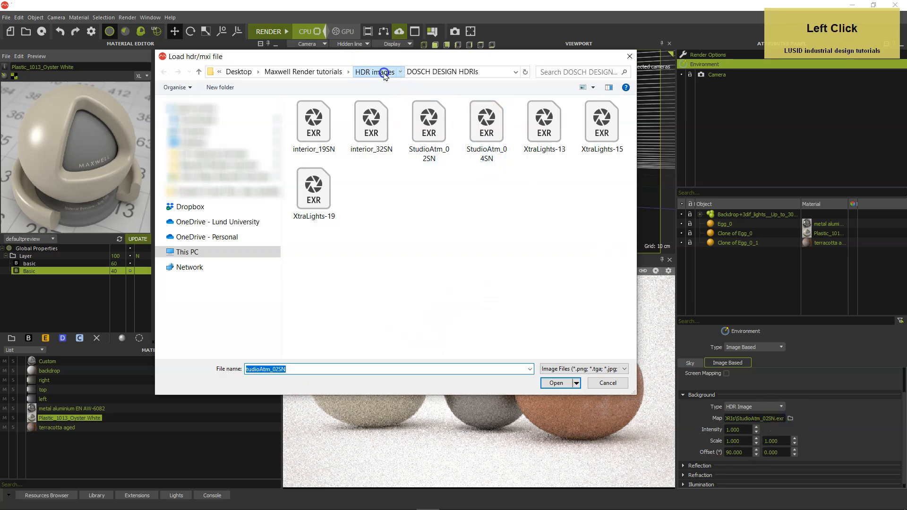
pyautogui.doubleClick(363, 138)
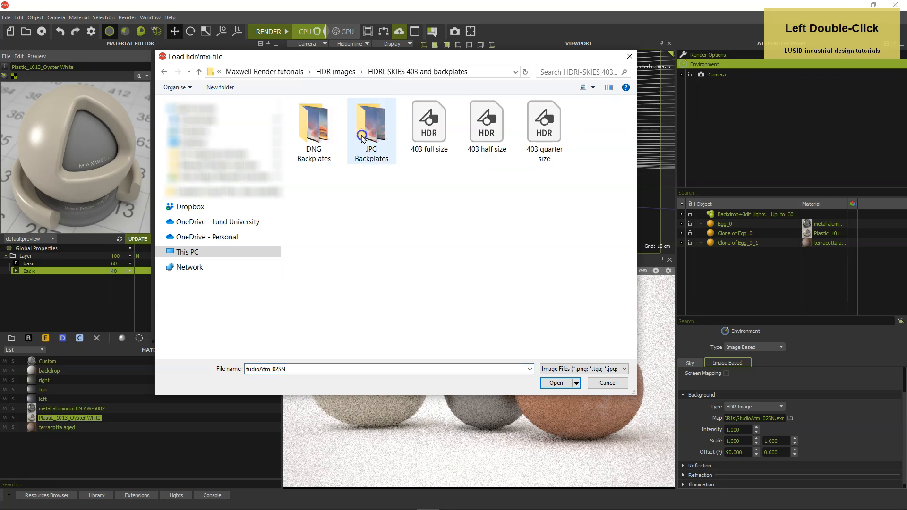
pyautogui.doubleClick(544, 121)
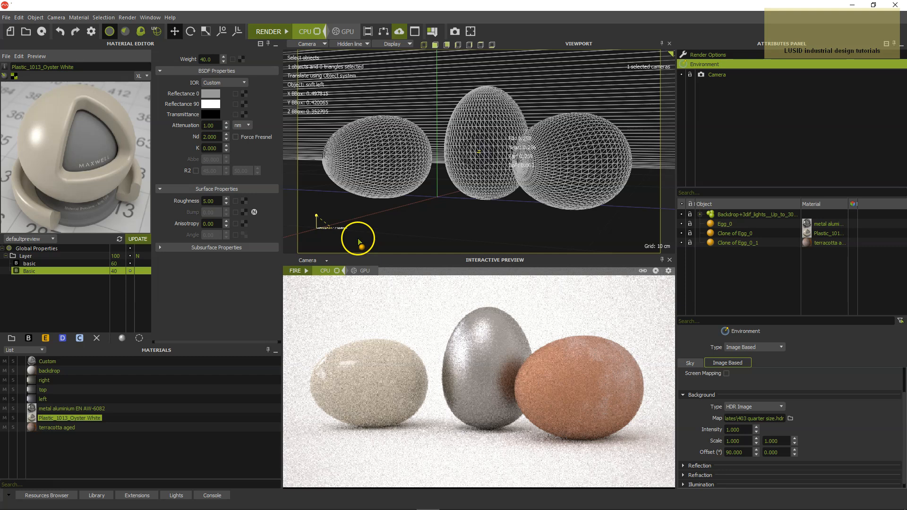
pyautogui.click(308, 272)
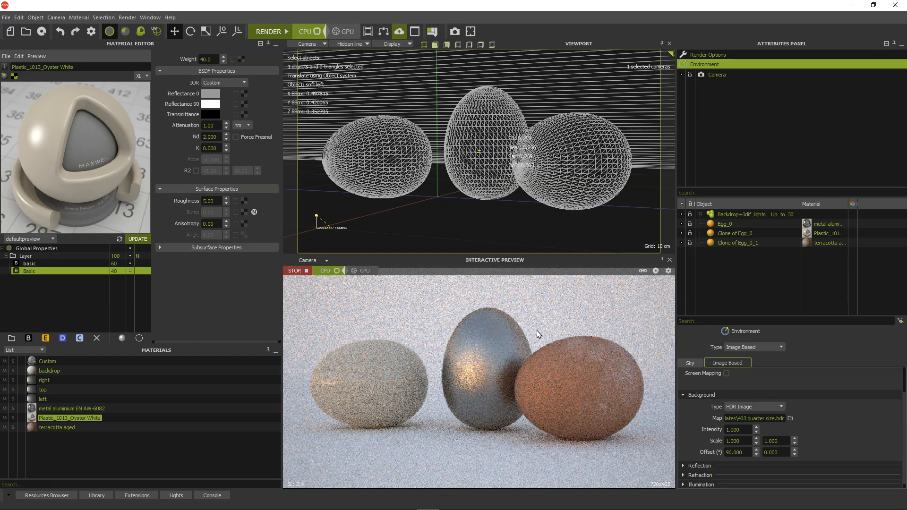
# Set the first offset value of the HDR background to 150°
pyautogui.click(732, 453)
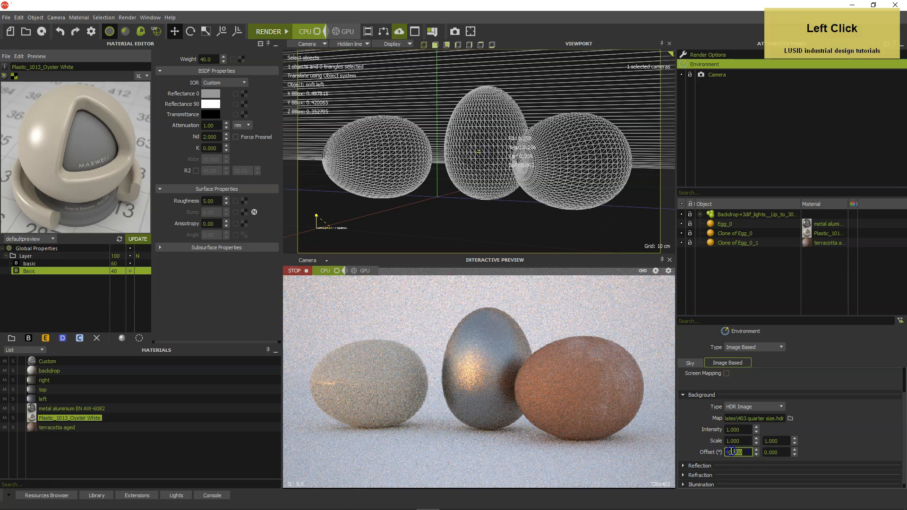
pyautogui.write('150')
pyautogui.press('Return')
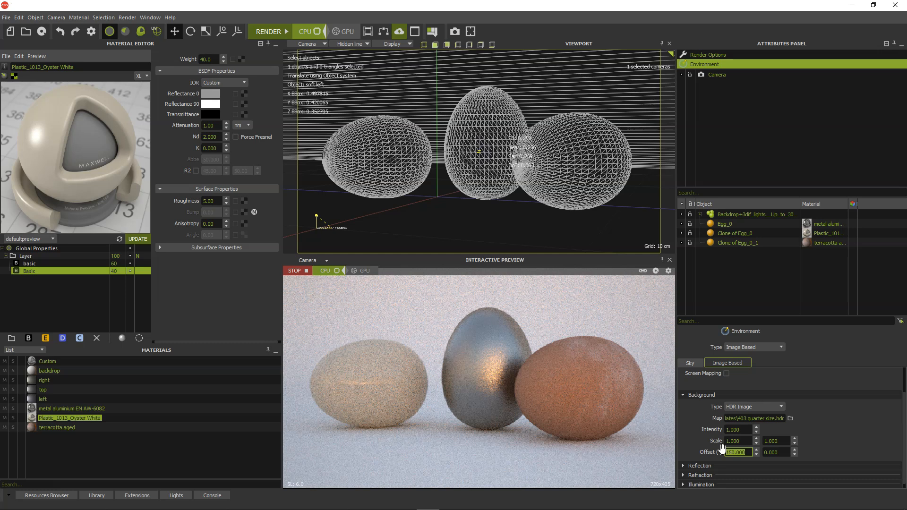
# Brighten the exposure by setting the camera's shutter to 1.5 (1/s), leaving the f-stop alone
pyautogui.click(717, 75)
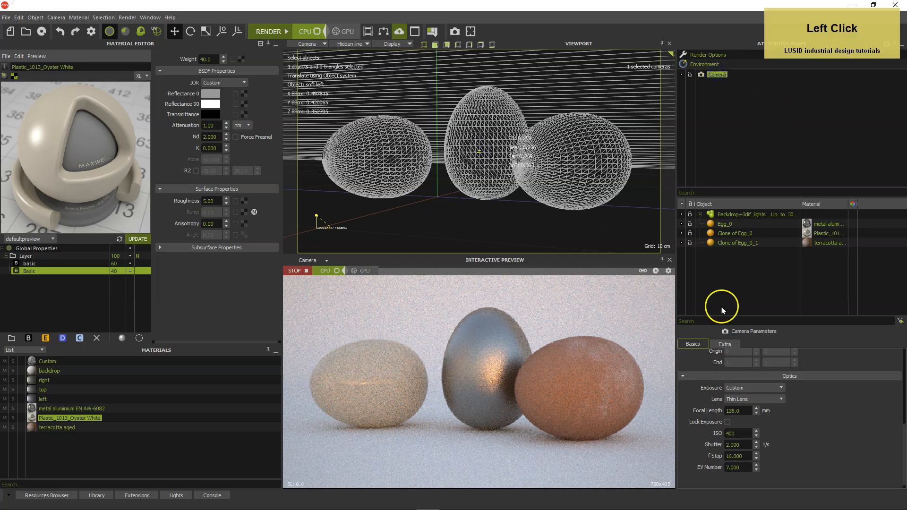
pyautogui.write('1.')
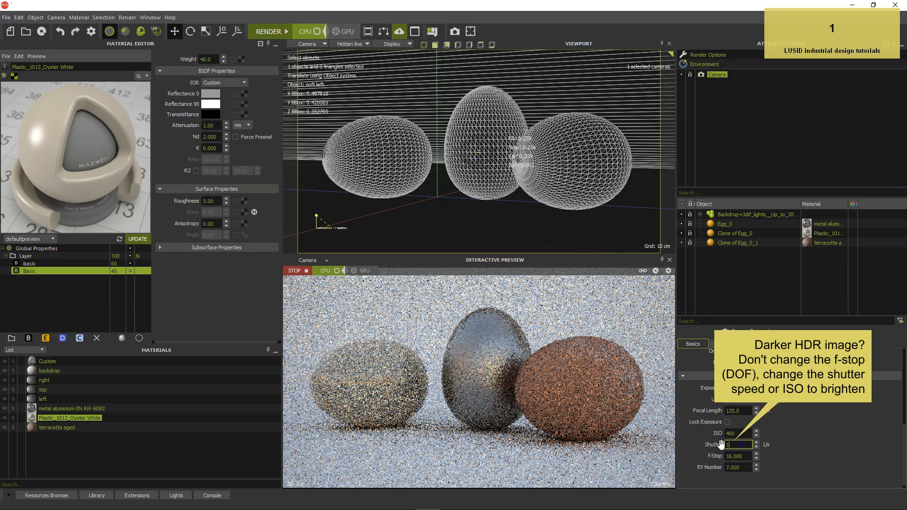
pyautogui.write('5')
pyautogui.press('Return')
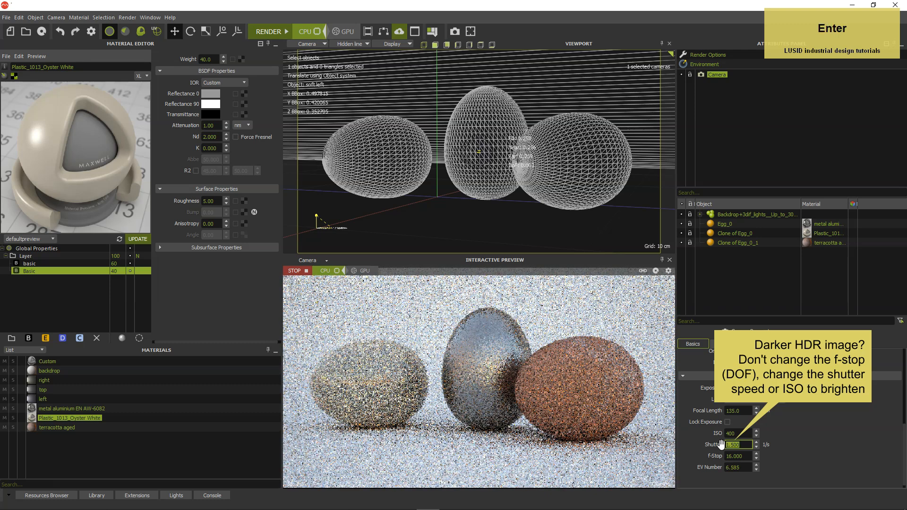
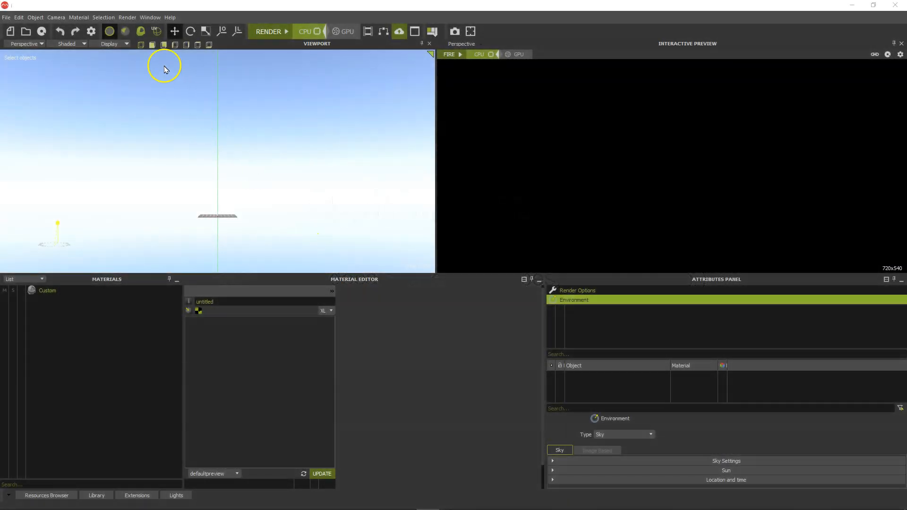
# Load the window layout file "Beginner layout.stlay" from the Maxwell Render tutorials folder
pyautogui.click(152, 18)
pyautogui.click(158, 30)
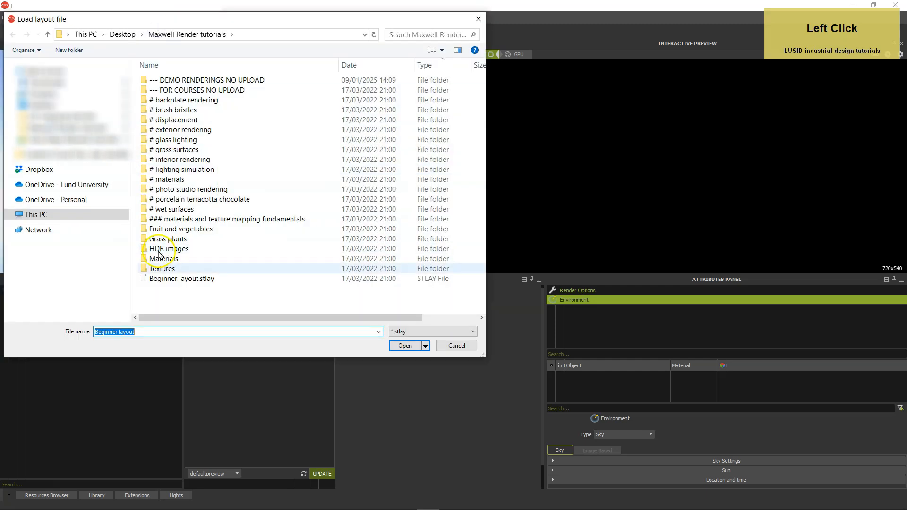
pyautogui.doubleClick(157, 279)
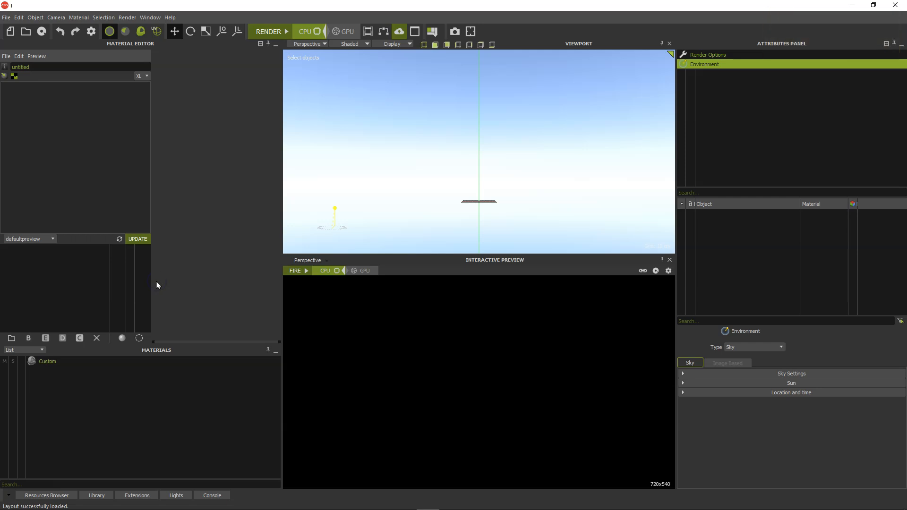
# Open the scene "Tests" from the materials and texture mapping fundamentals folder without saving the current scene
pyautogui.click(7, 17)
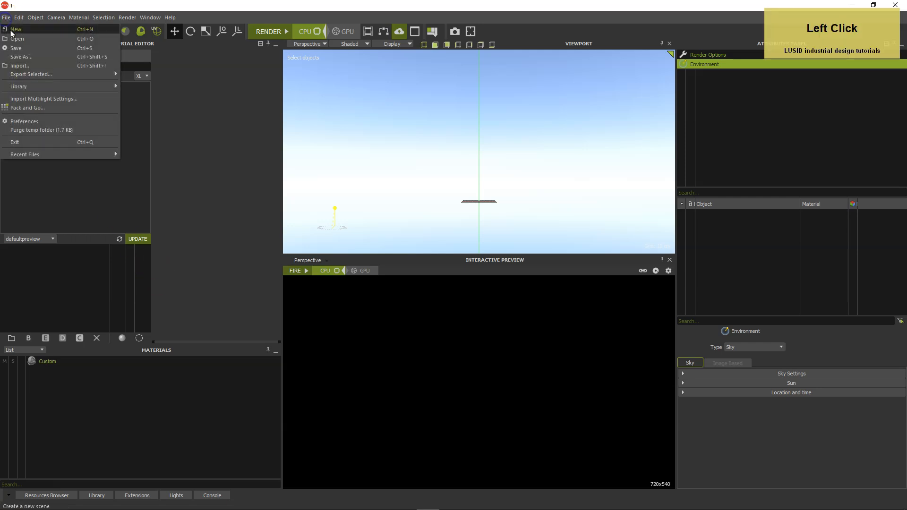
pyautogui.click(15, 39)
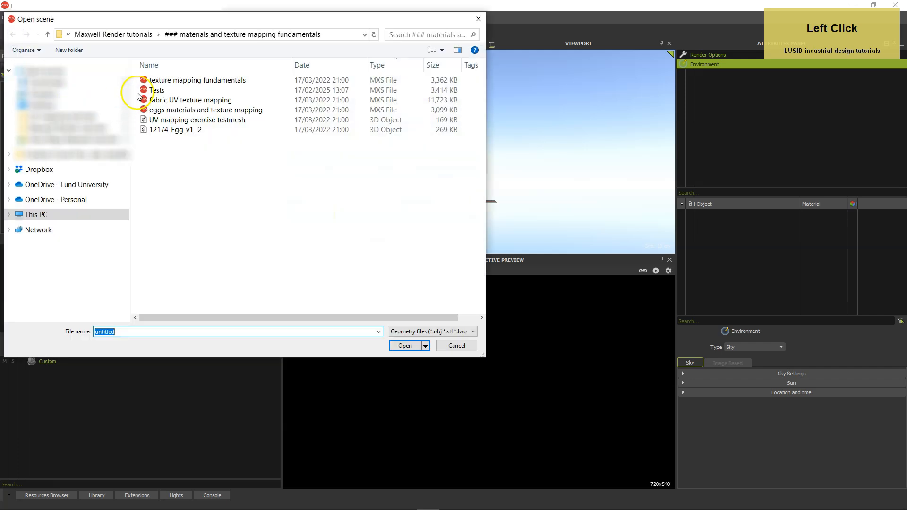
pyautogui.doubleClick(145, 91)
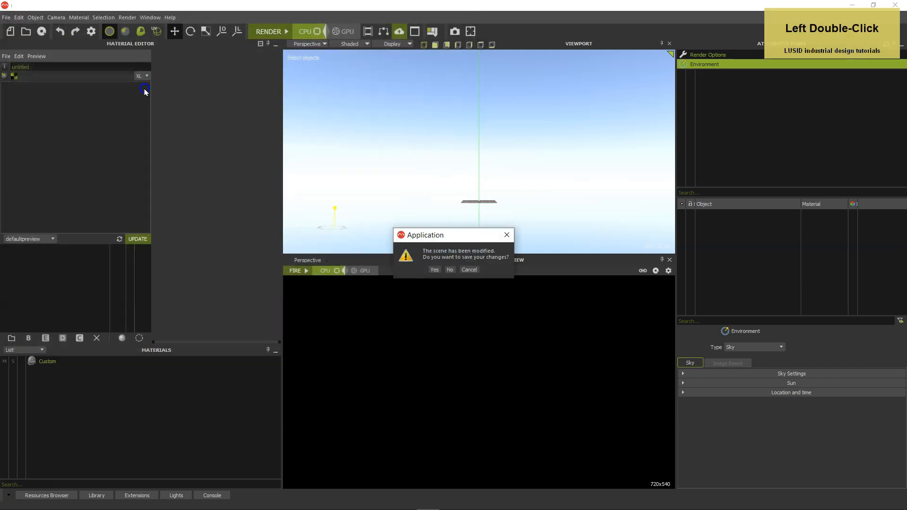
pyautogui.click(450, 271)
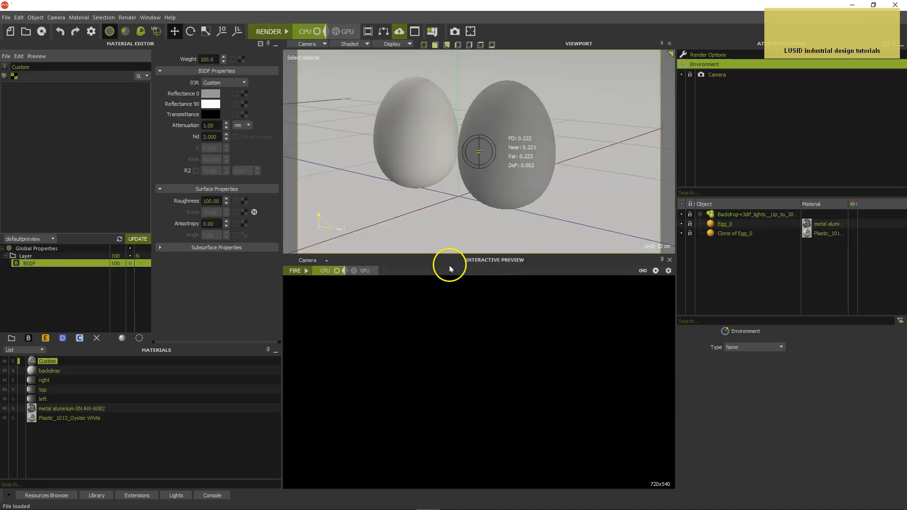
# Delete the object "Clone of Egg_0" from the scene
pyautogui.click(711, 234)
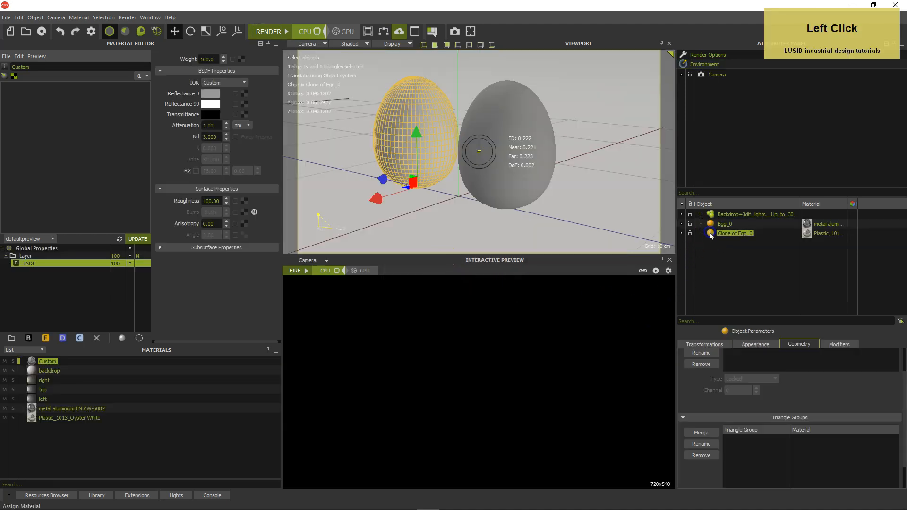
pyautogui.press('Delete')
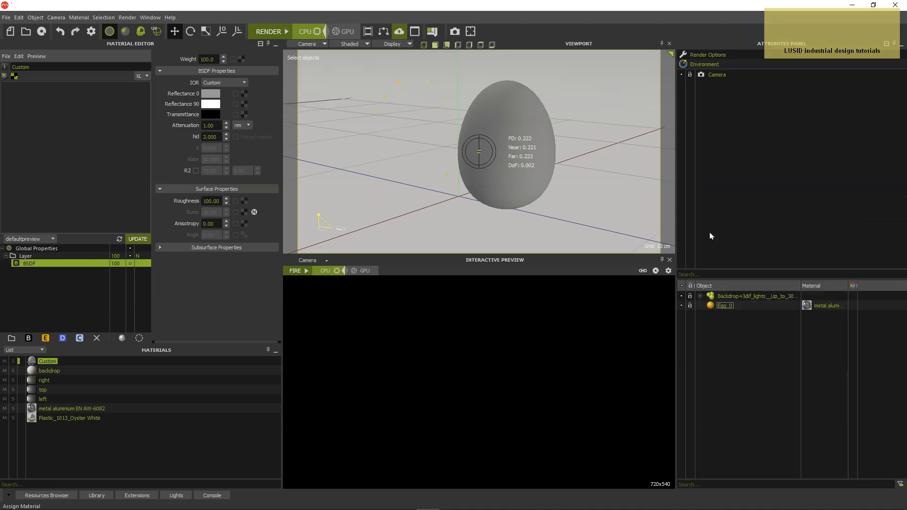
# Collapse the backdrop and lights group and set the Z position of Egg_0 to 0
pyautogui.click(504, 177)
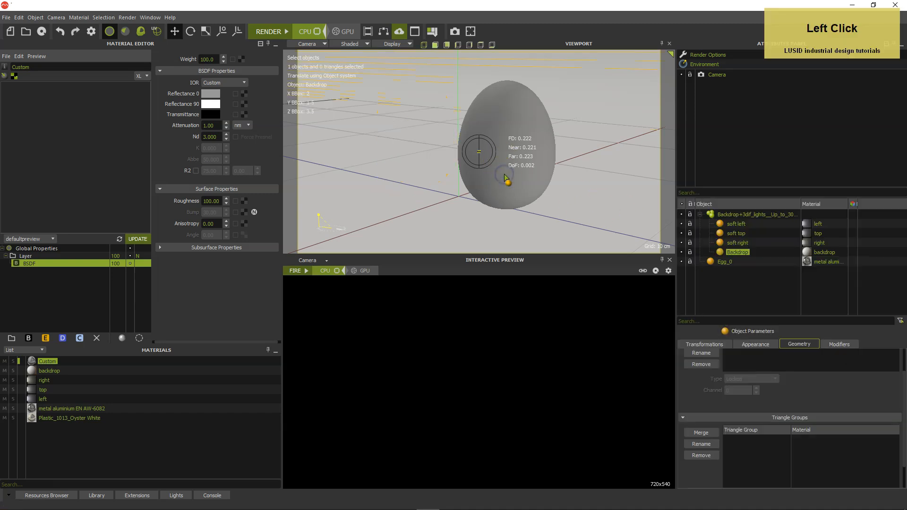
pyautogui.click(504, 177)
pyautogui.click(701, 215)
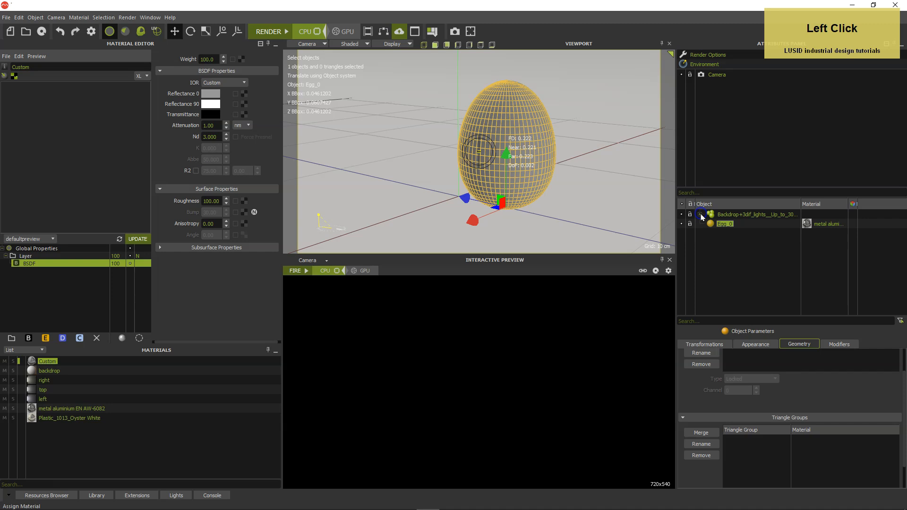
pyautogui.scroll(2, 757, 370)
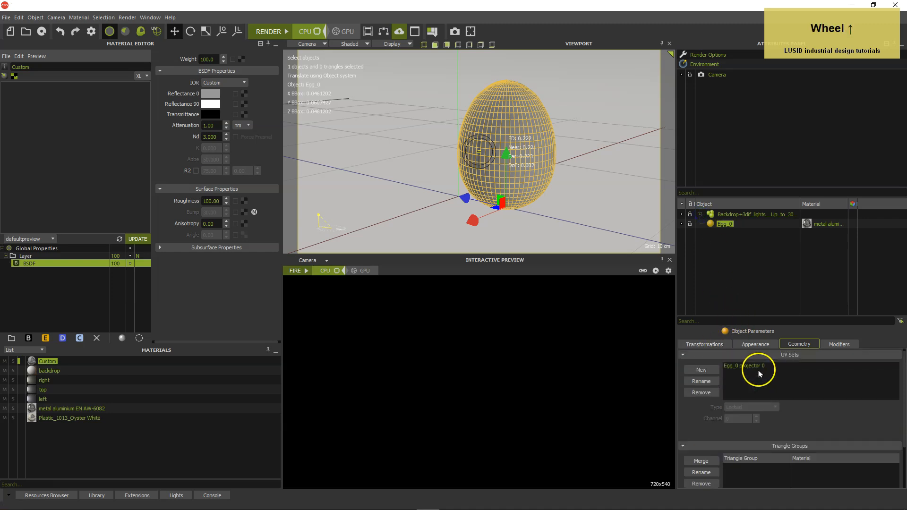
pyautogui.click(720, 348)
pyautogui.click(724, 400)
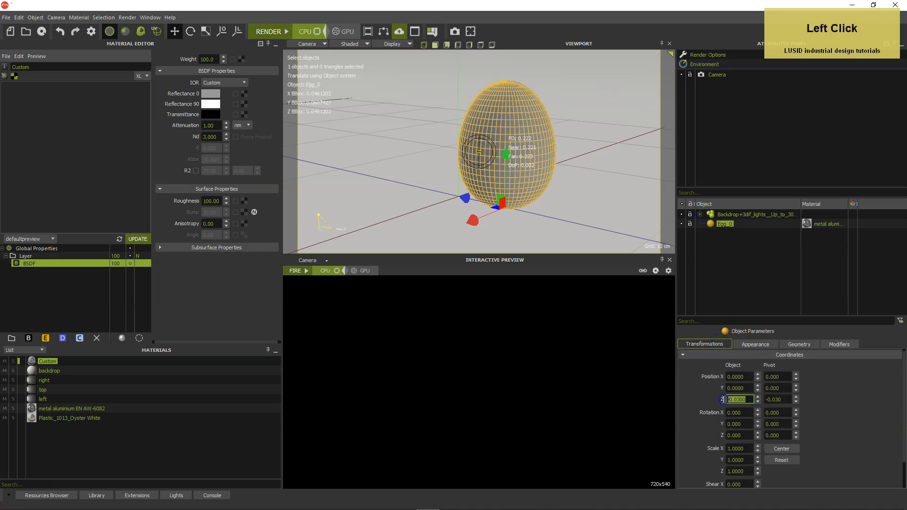
pyautogui.write('0')
pyautogui.press('Return')
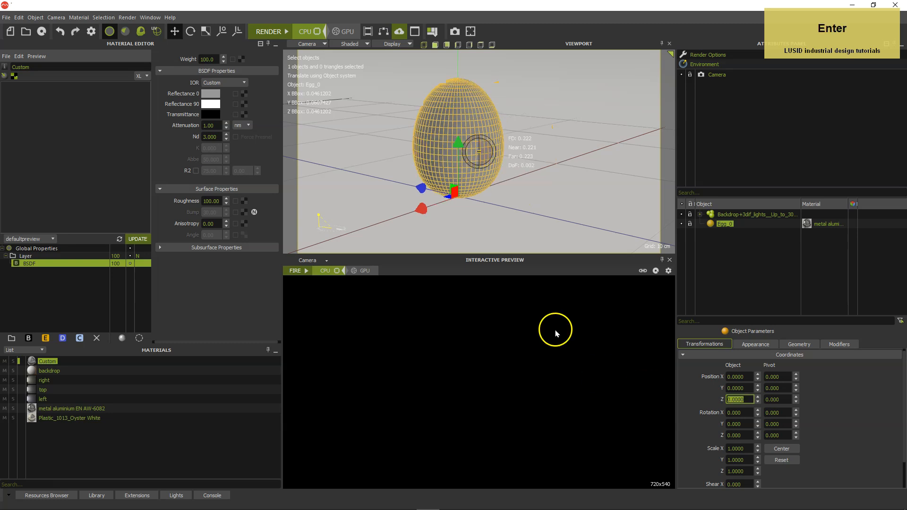
# Reframe the camera closer to the single egg so that it nearly fills the height of the view
pyautogui.keyDown('alt'); pyautogui.moveTo(478, 206); pyautogui.dragTo(467, 202, button='right'); pyautogui.keyUp('alt')
pyautogui.keyDown('alt'); pyautogui.moveTo(468, 203); pyautogui.dragTo(486, 200); pyautogui.keyUp('alt')
pyautogui.keyDown('alt'); pyautogui.moveTo(486, 201); pyautogui.dragTo(512, 204, button='middle'); pyautogui.keyUp('alt')
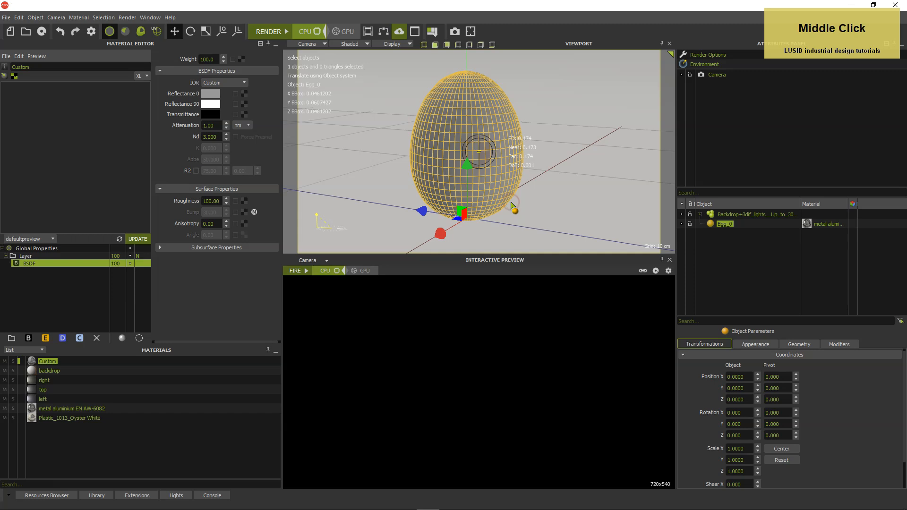
# Change the camera's lens type to Pin Hole
pyautogui.click(719, 78)
pyautogui.scroll(-3, 820, 401)
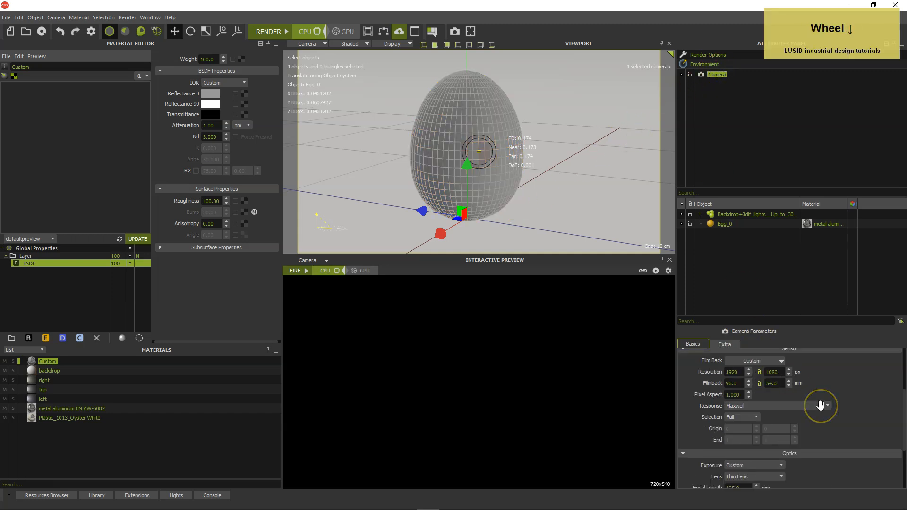
pyautogui.scroll(-2, 820, 405)
pyautogui.click(745, 400)
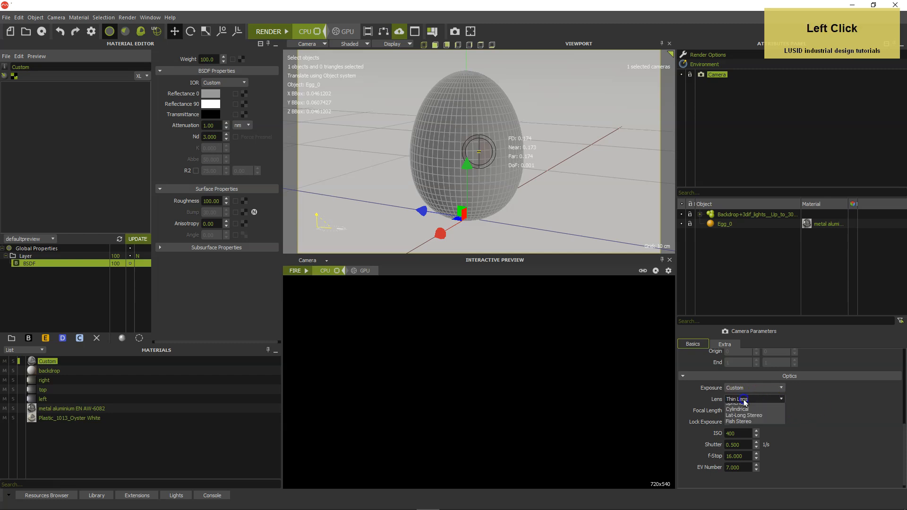
pyautogui.click(741, 413)
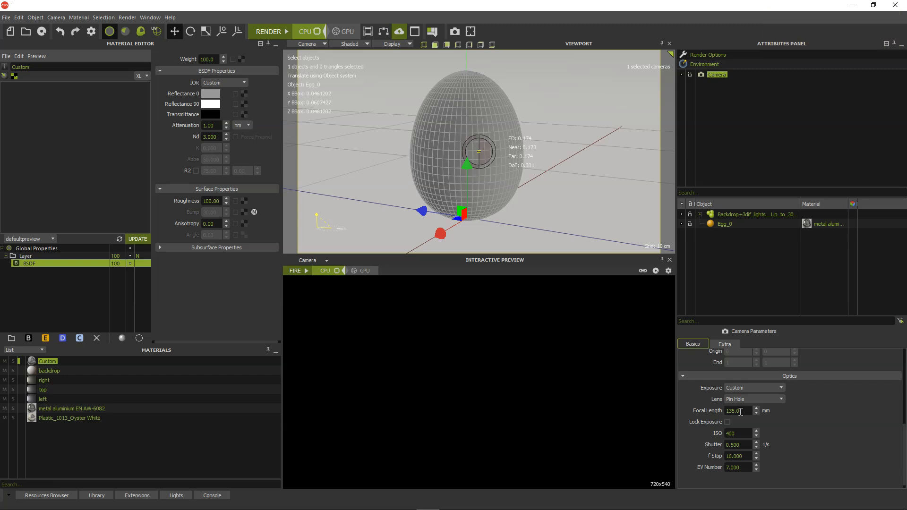
# Import the material "metal aluminium EN AW-6082 silky scratches" from the Materials folder and embed it in the scene
pyautogui.click(6, 58)
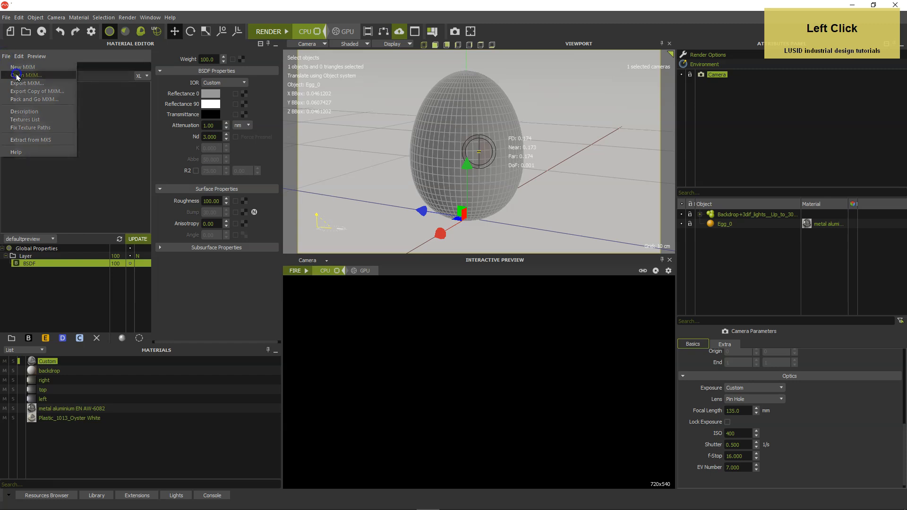
pyautogui.click(17, 75)
pyautogui.moveTo(482, 88); pyautogui.dragTo(488, 129)
pyautogui.click(389, 140)
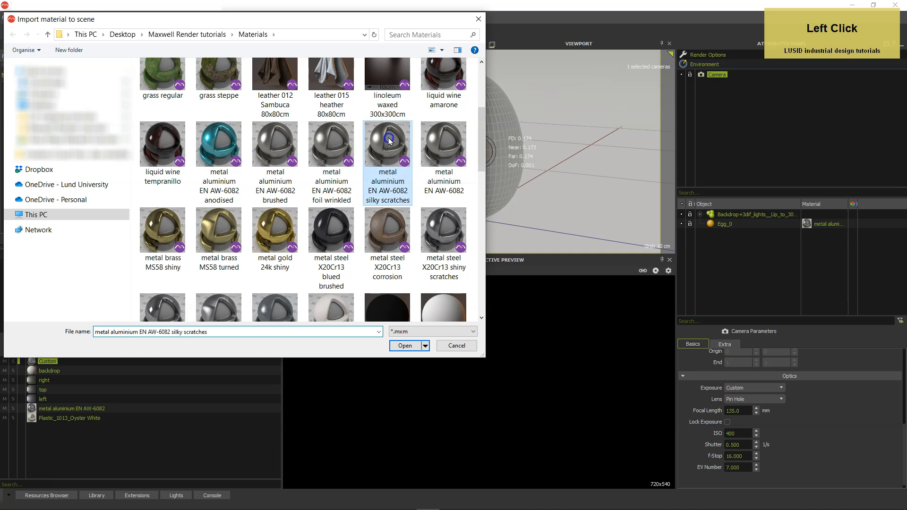
pyautogui.doubleClick(389, 141)
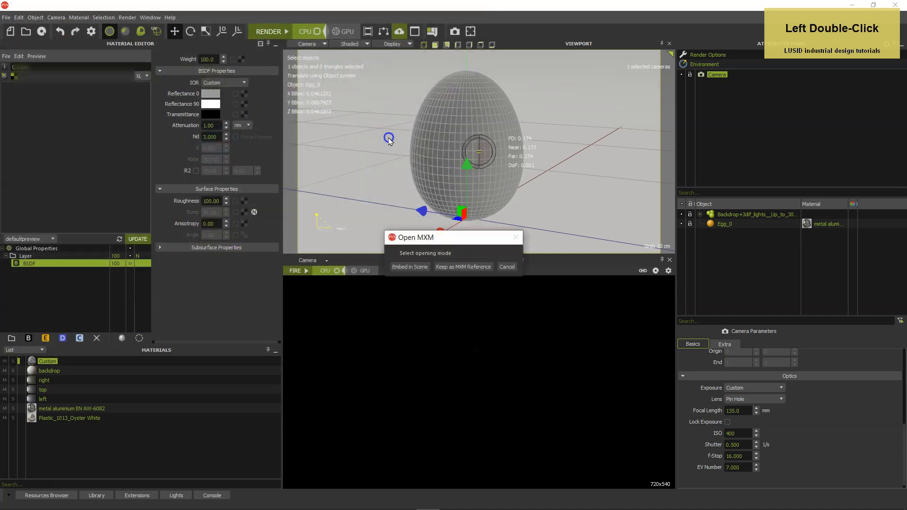
pyautogui.click(406, 267)
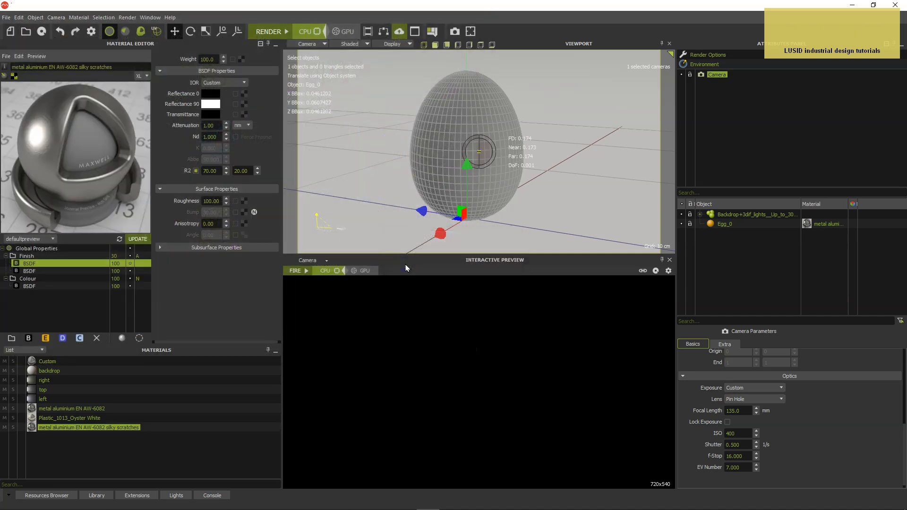
# Assign the silky scratches aluminium material to Egg_0 and allow its projector to be edited for absolute scale
pyautogui.moveTo(32, 429); pyautogui.dragTo(702, 268)
pyautogui.moveTo(713, 228); pyautogui.dragTo(712, 227)
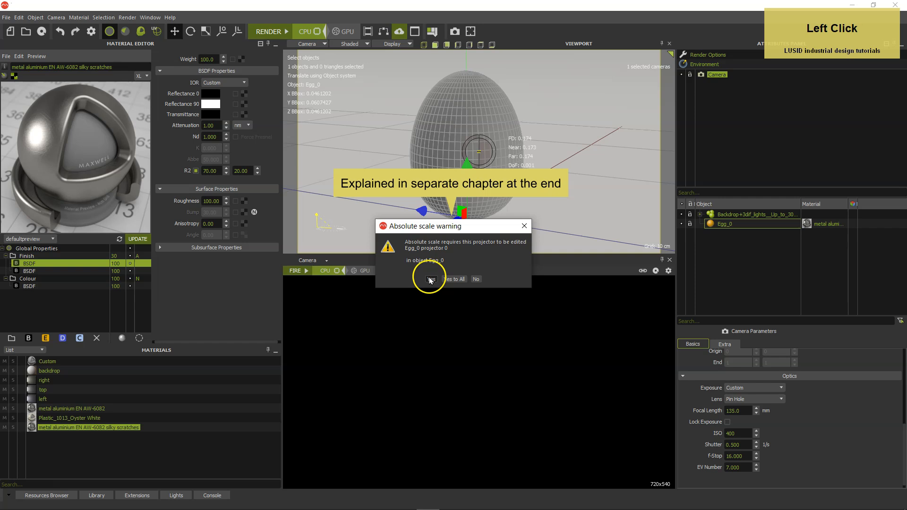
pyautogui.click(431, 279)
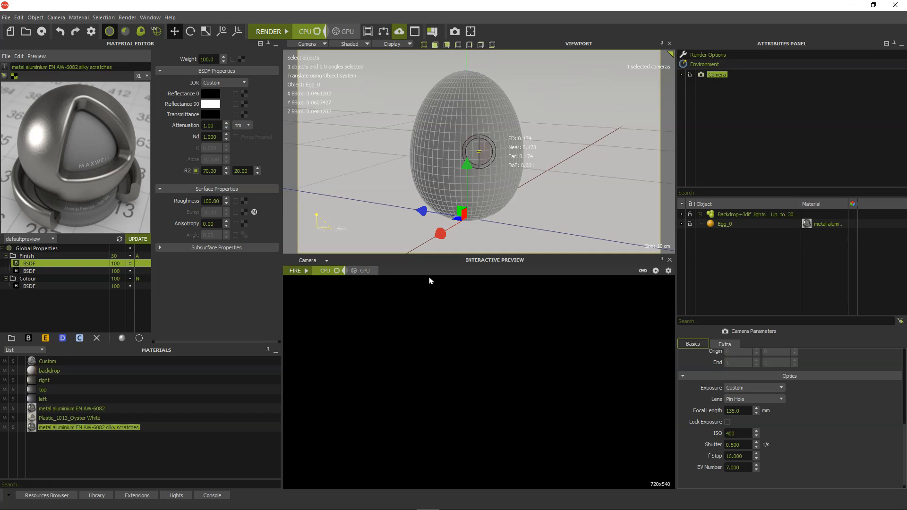
# Change the projection type of Egg_0's existing UV projector to Cubic
pyautogui.click(711, 223)
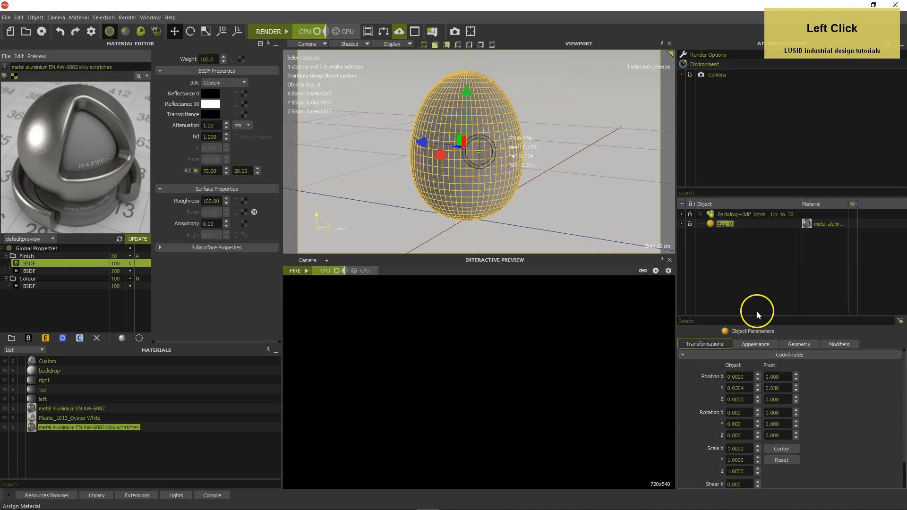
pyautogui.click(799, 346)
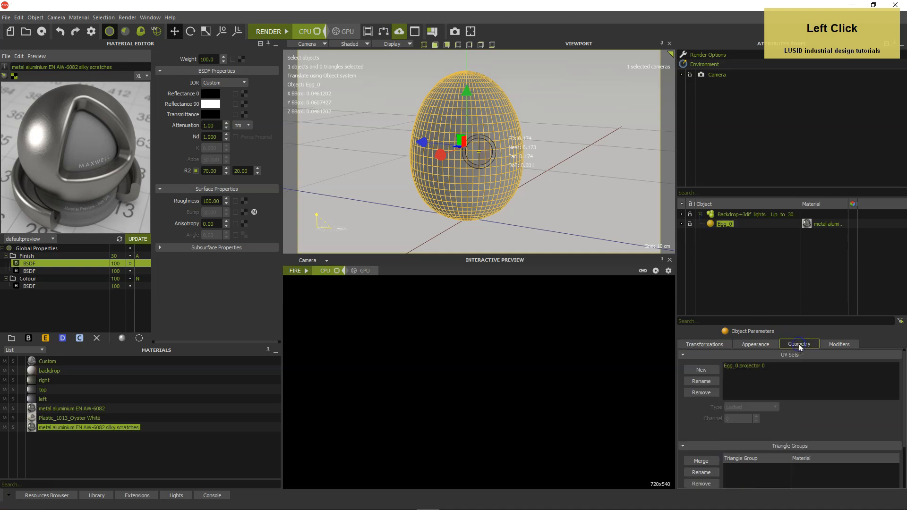
pyautogui.click(755, 366)
pyautogui.click(741, 409)
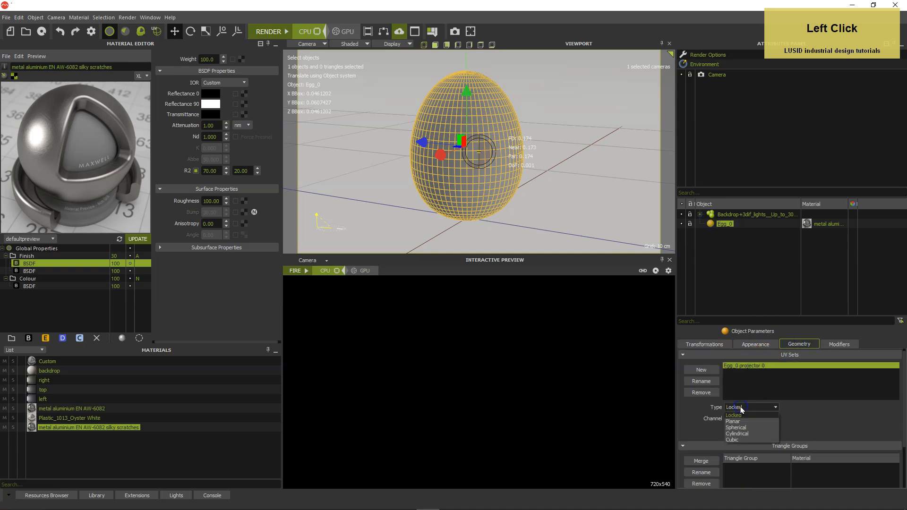
pyautogui.click(740, 437)
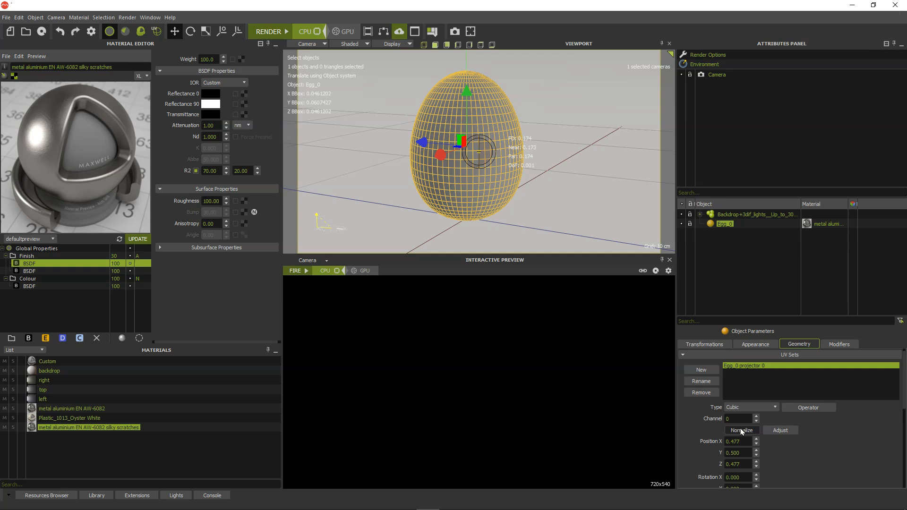
# Add a new layer to the silky scratches aluminium material and name it Logo
pyautogui.click(47, 301)
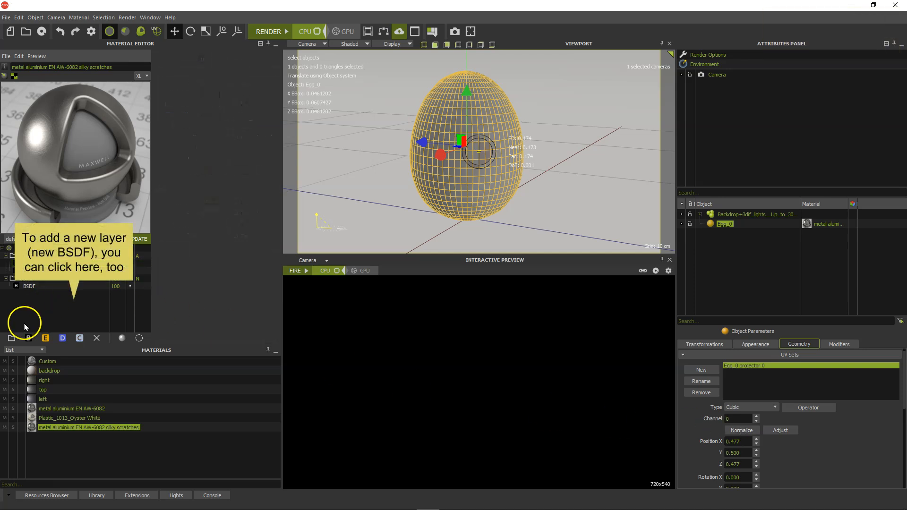
pyautogui.click(12, 339)
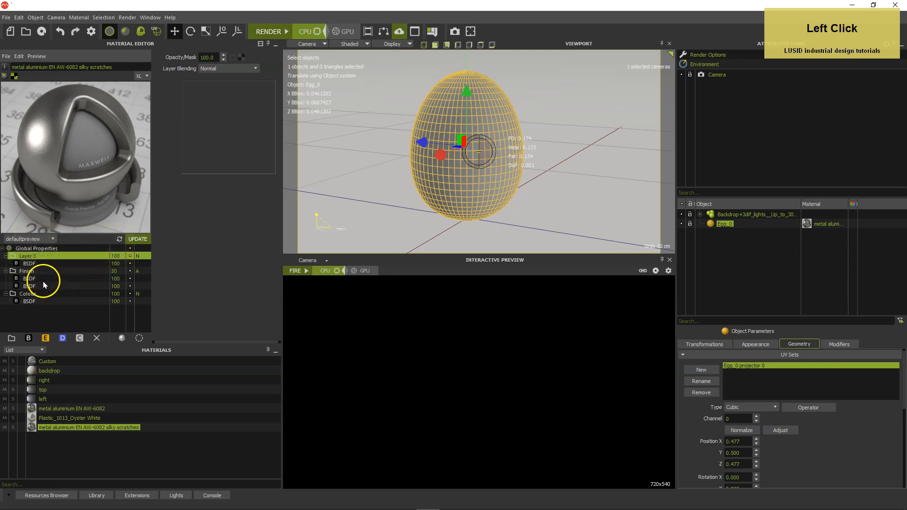
pyautogui.doubleClick(27, 256)
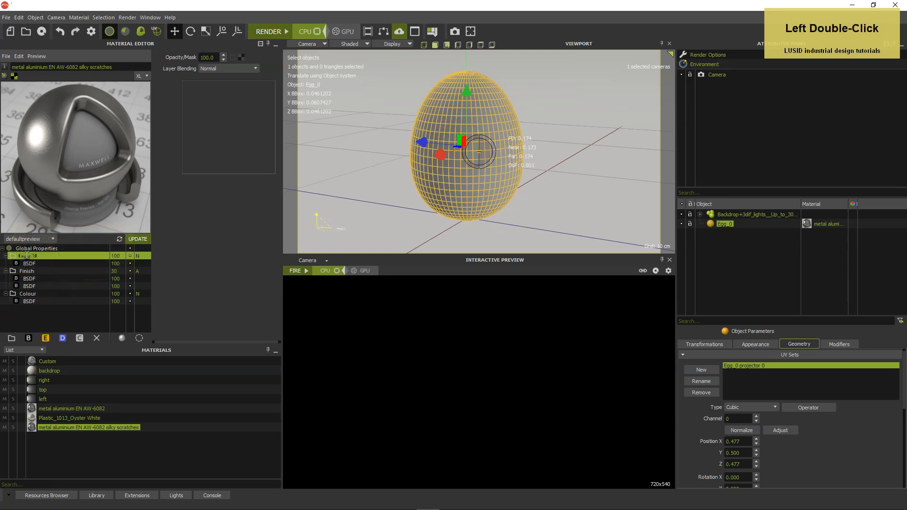
pyautogui.write('Logo')
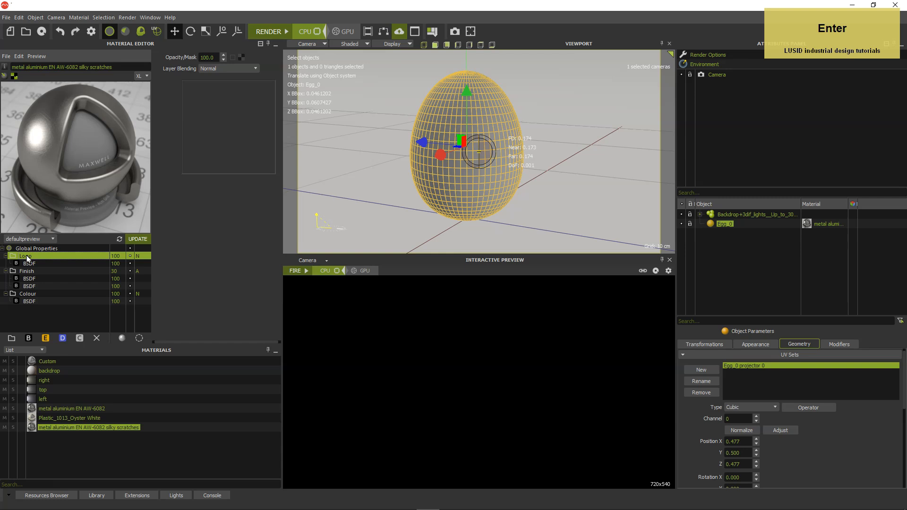
# Start the interactive preview, then hide and reshow the Logo layer to examine how it covers the layers underneath
pyautogui.click(304, 271)
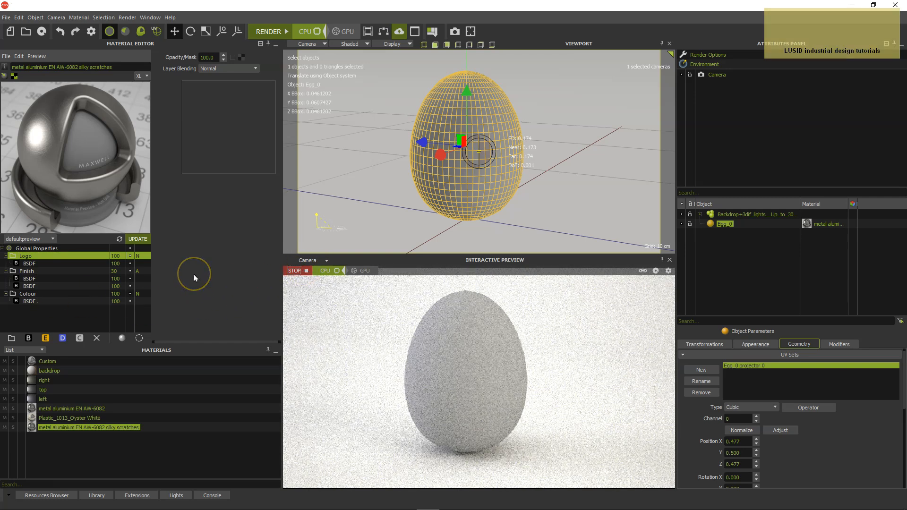
pyautogui.click(131, 256)
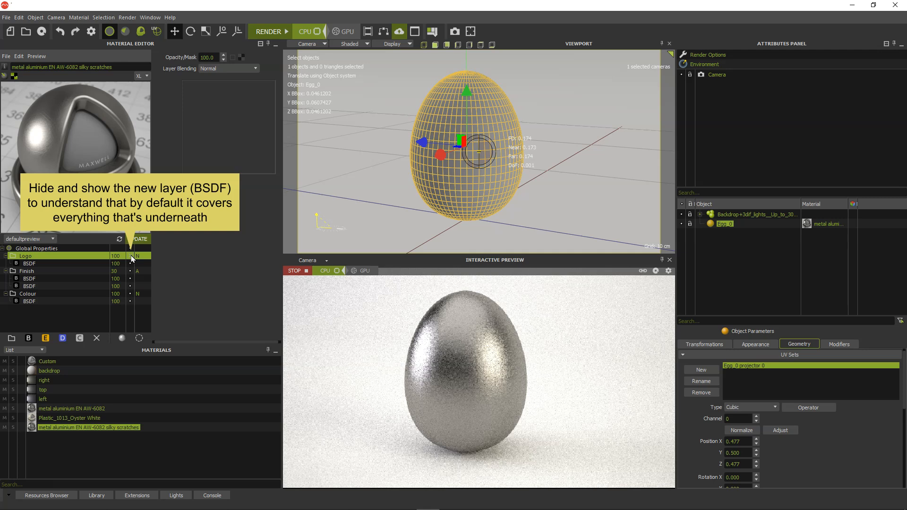
pyautogui.click(132, 256)
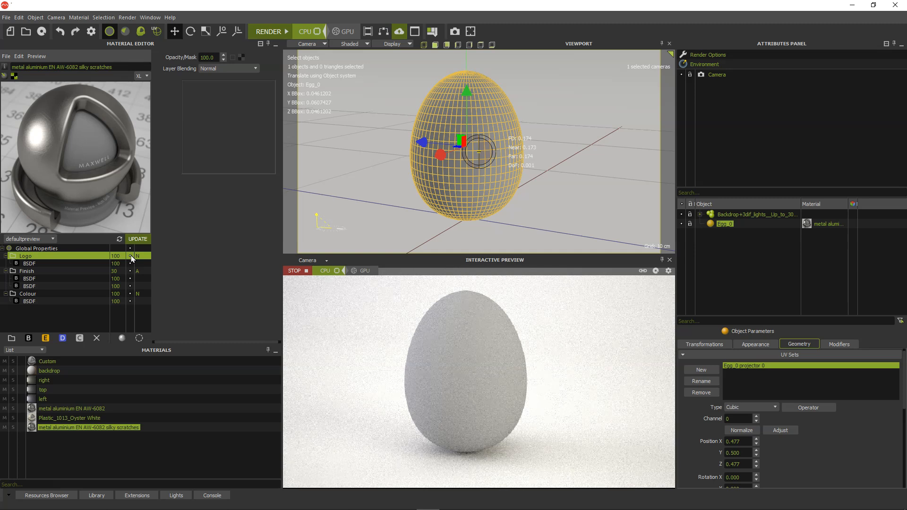
# Load the image "graphic o" from the "### materials and texture mapping fundamentals" folder as the Logo layer's opacity mask
pyautogui.click(241, 57)
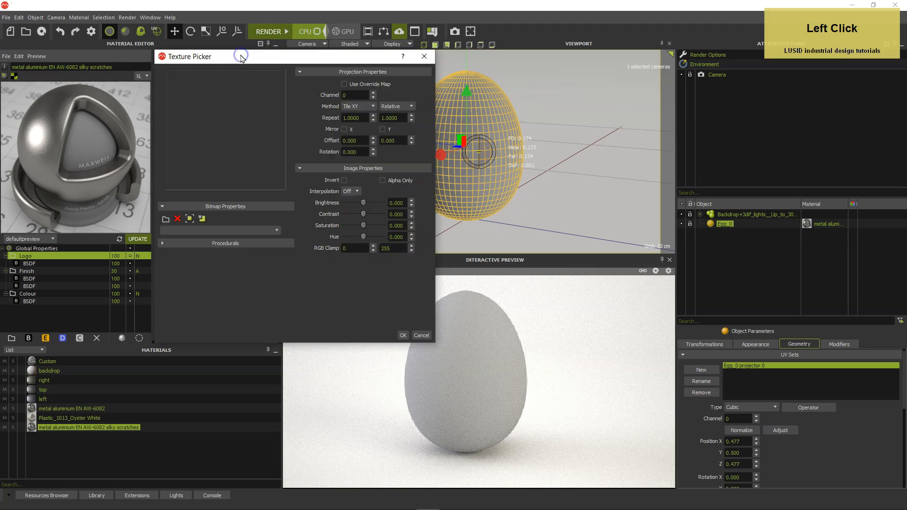
pyautogui.click(166, 219)
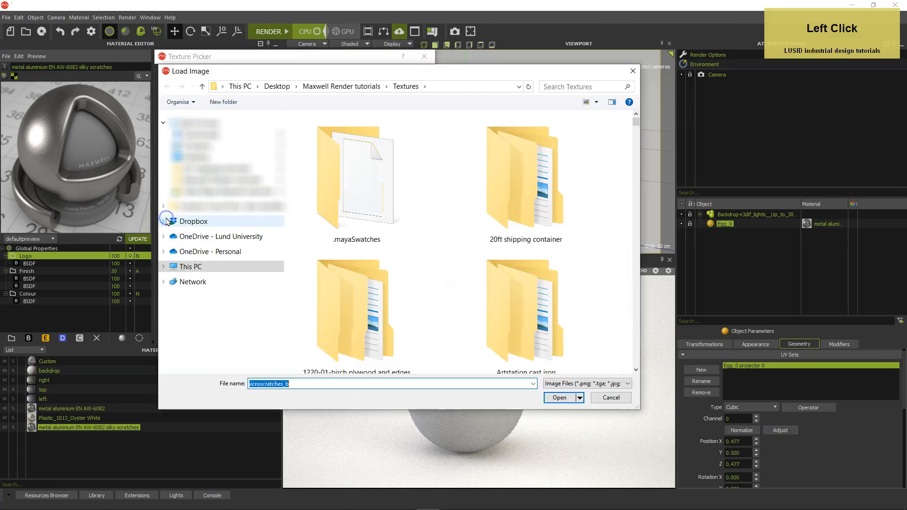
pyautogui.click(224, 180)
pyautogui.doubleClick(332, 270)
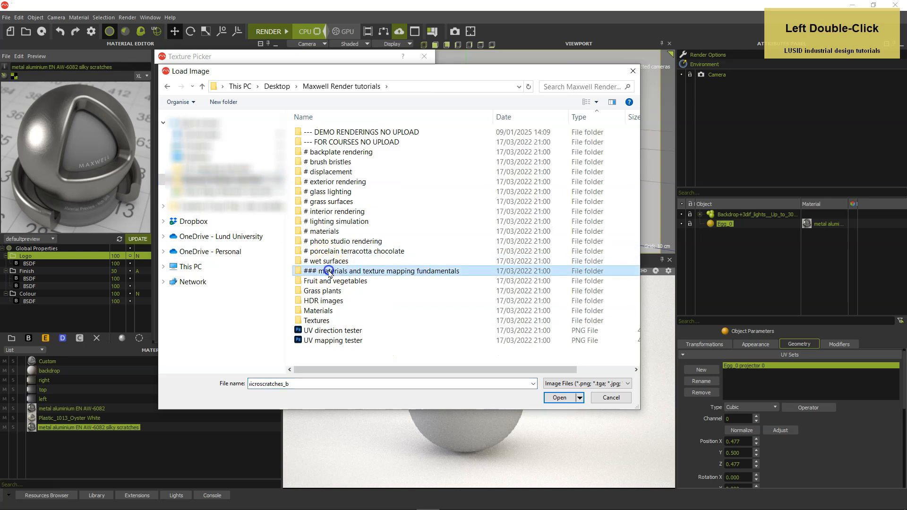
pyautogui.click(332, 242)
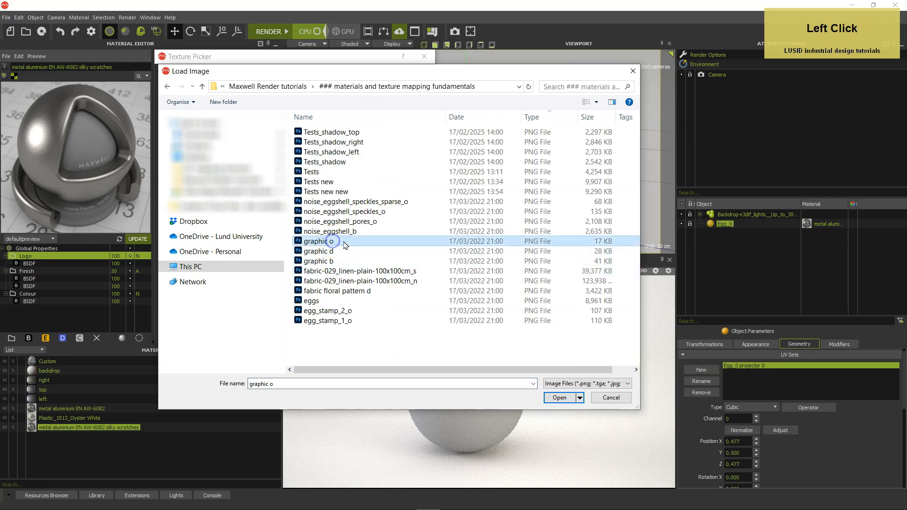
pyautogui.doubleClick(344, 243)
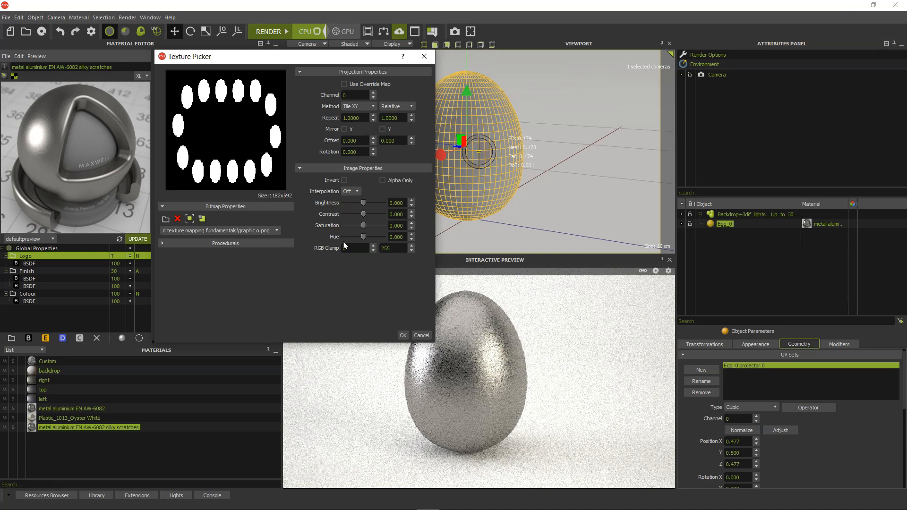
# Set the Logo mask texture to channel 1 with the No Tiling method and accept it
pyautogui.click(374, 93)
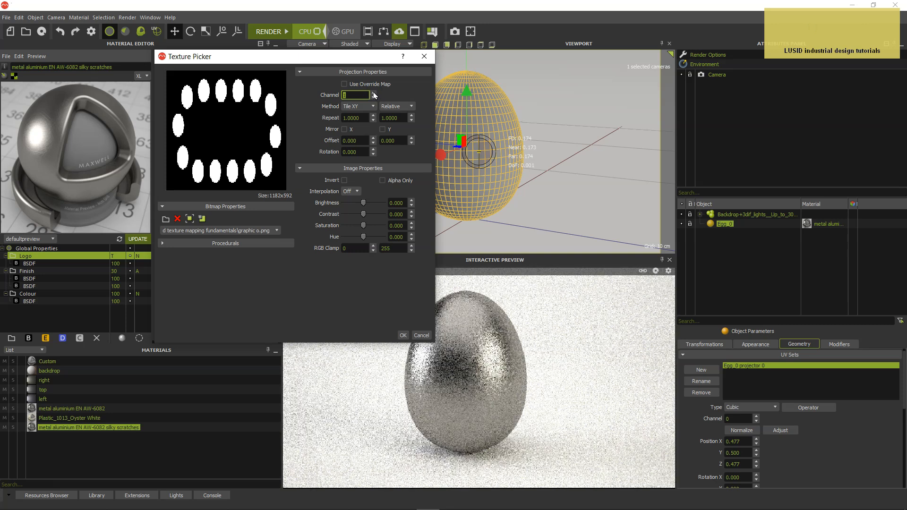
pyautogui.click(354, 107)
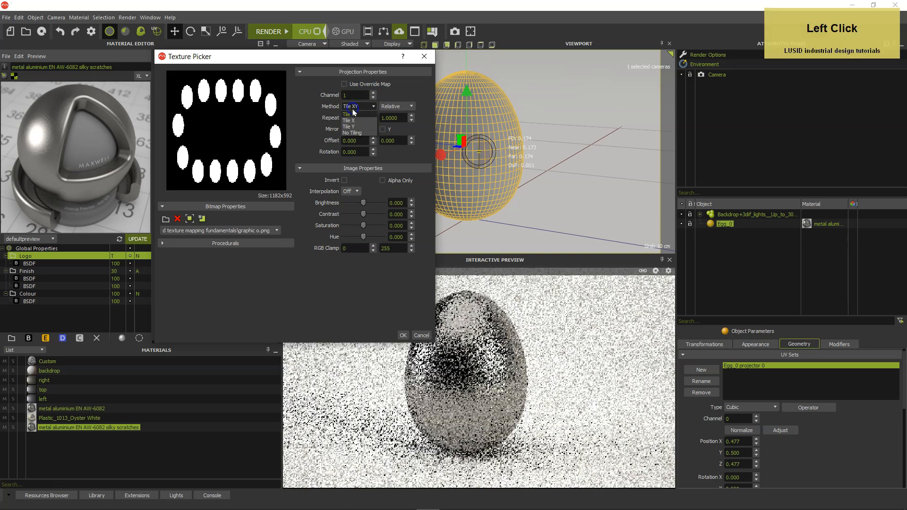
pyautogui.click(349, 133)
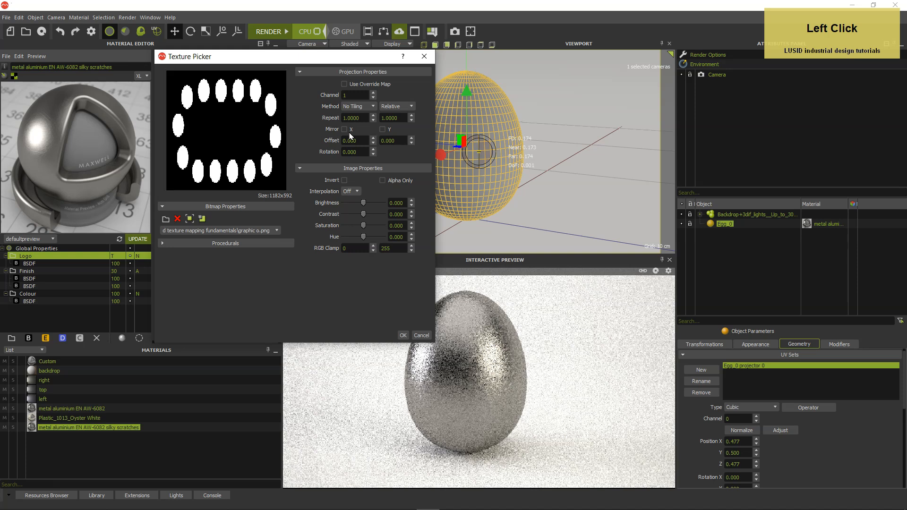
pyautogui.click(403, 335)
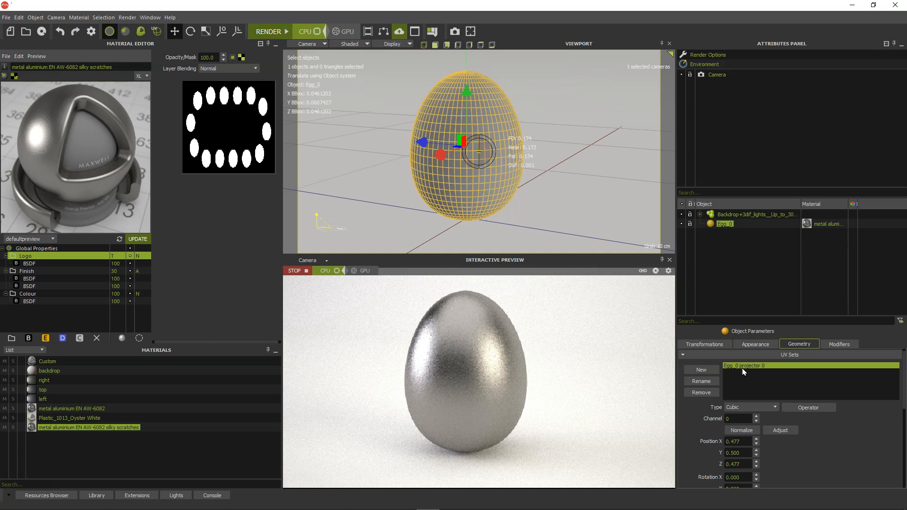
# Create a second UV set for Egg_0 and rename it Logo
pyautogui.click(708, 371)
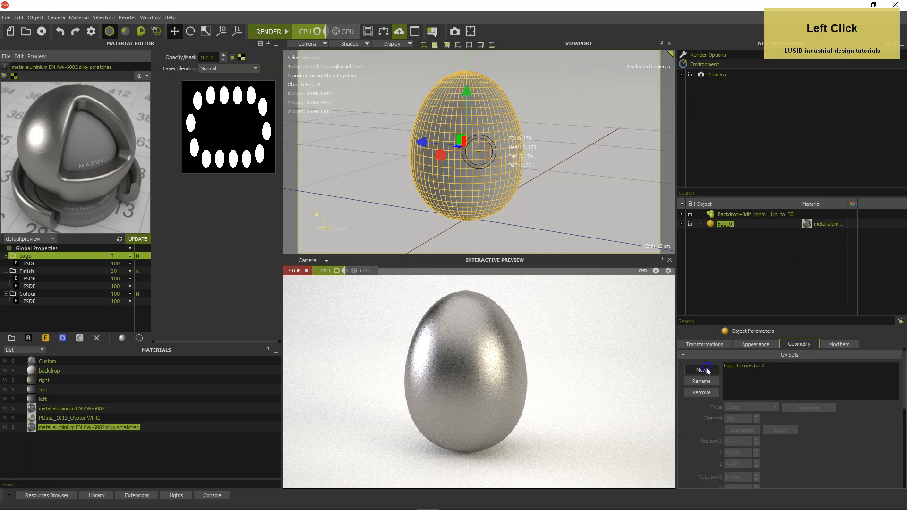
pyautogui.click(742, 372)
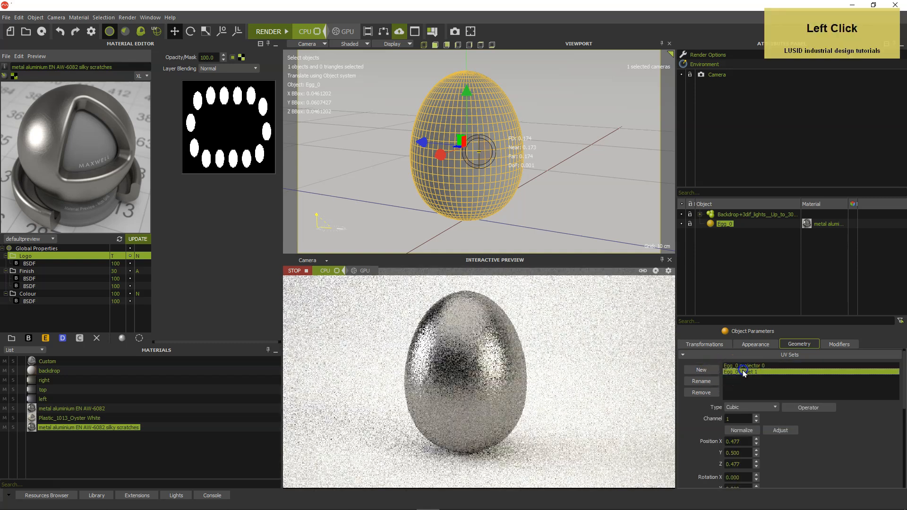
pyautogui.write('Logo')
pyautogui.press('Return')
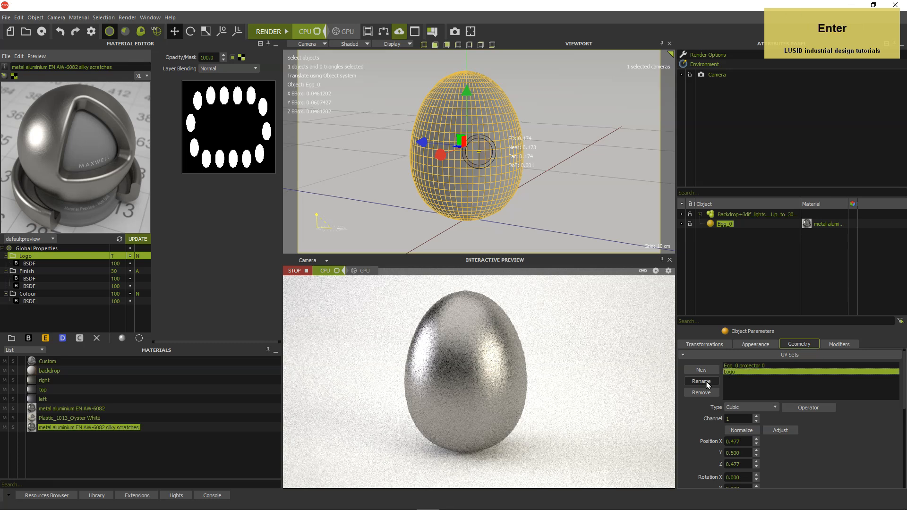
# Set the Logo projector on channel 1 to Planar and adjust it to the egg
pyautogui.click(745, 408)
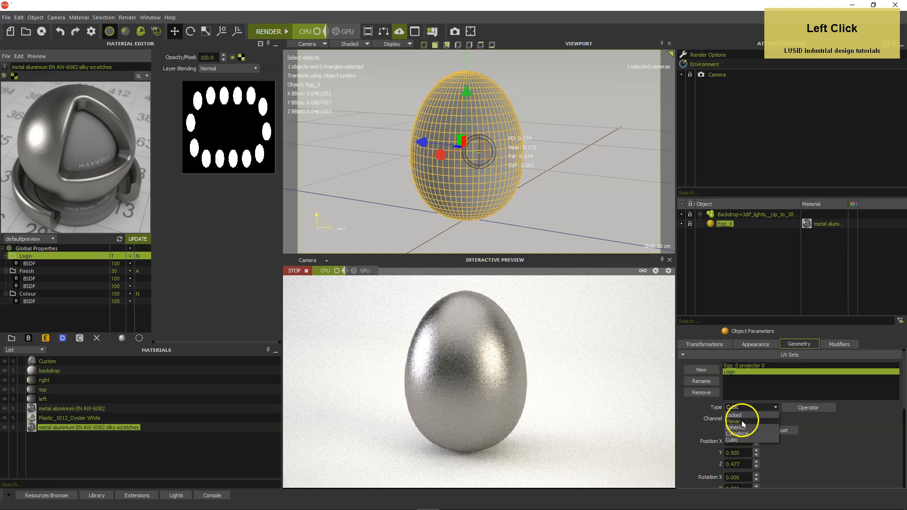
pyautogui.click(742, 422)
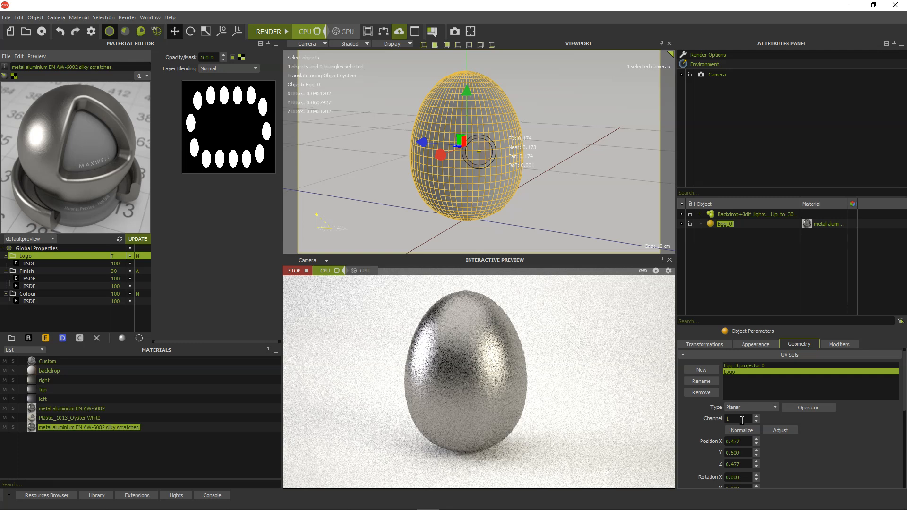
pyautogui.click(742, 420)
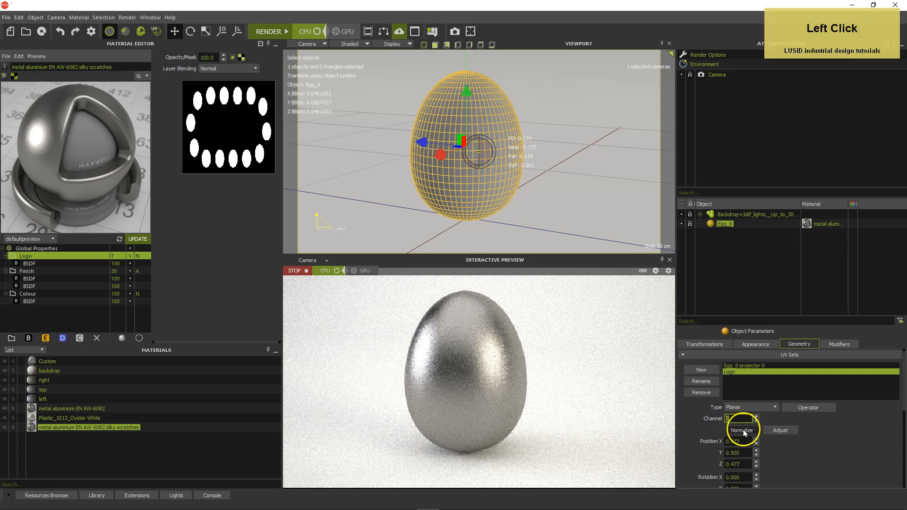
pyautogui.click(781, 430)
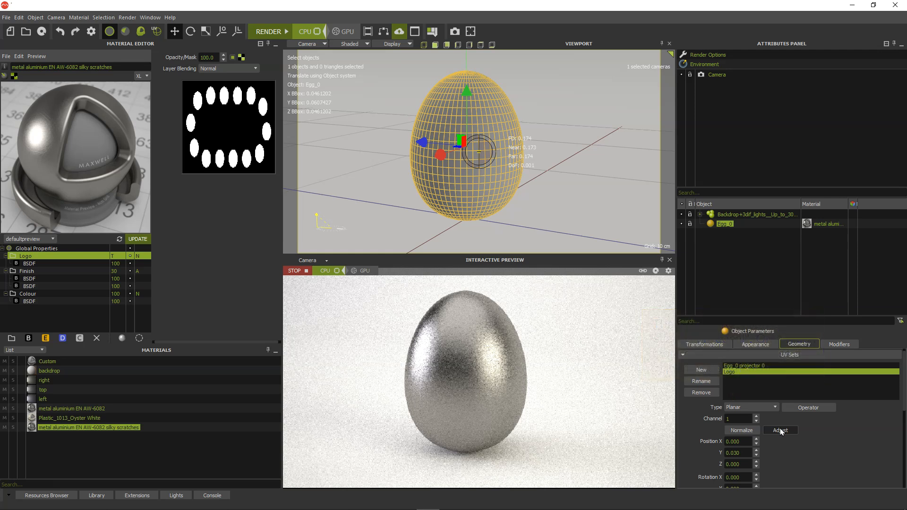
# Set the Logo projector's scale to 0.04 in X and 0.02 in Y
pyautogui.scroll(-2, 784, 433)
pyautogui.click(718, 457)
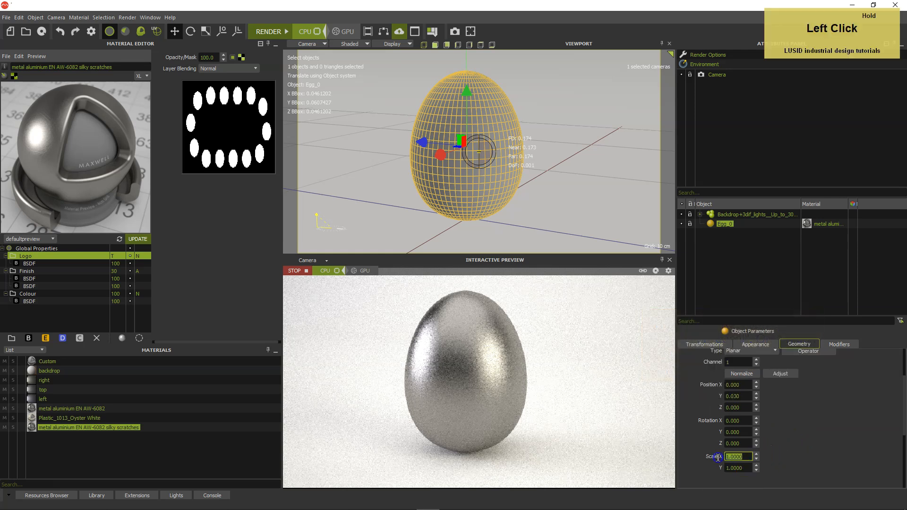
pyautogui.write('0.04')
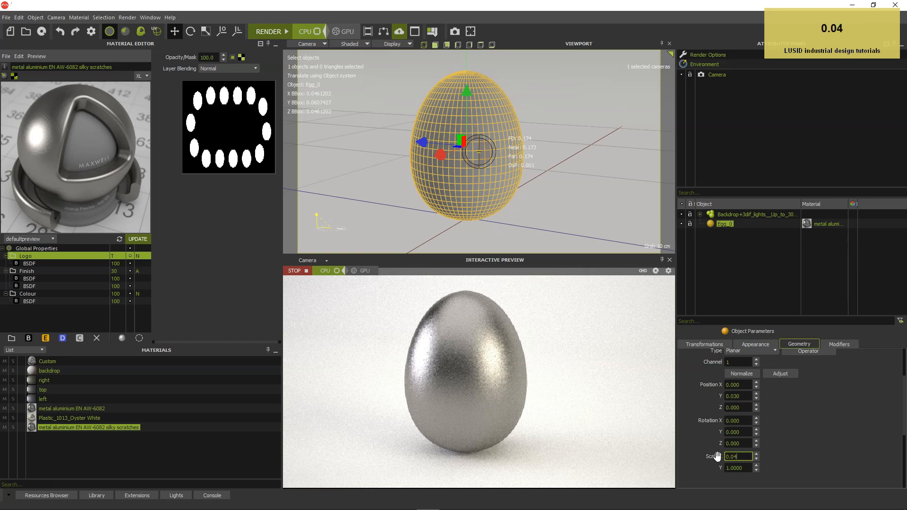
pyautogui.press('Tab')
pyautogui.write('0.02')
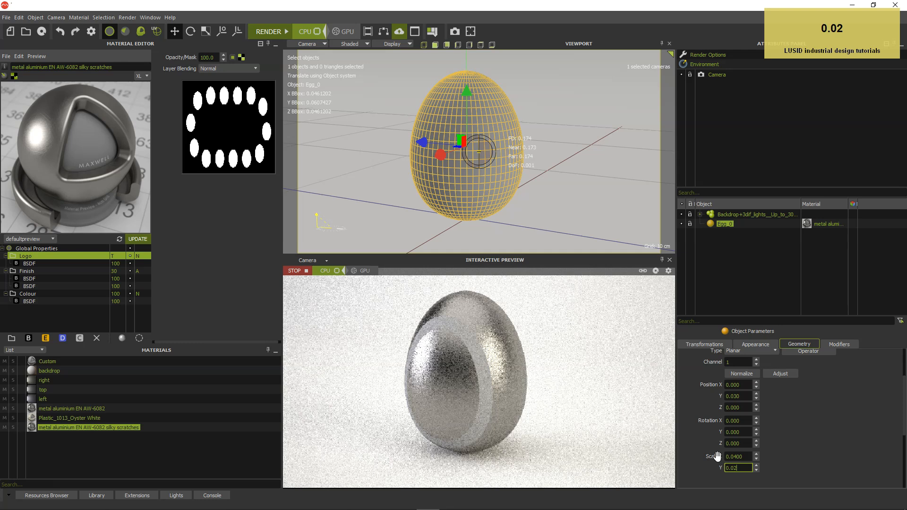
pyautogui.press('Return')
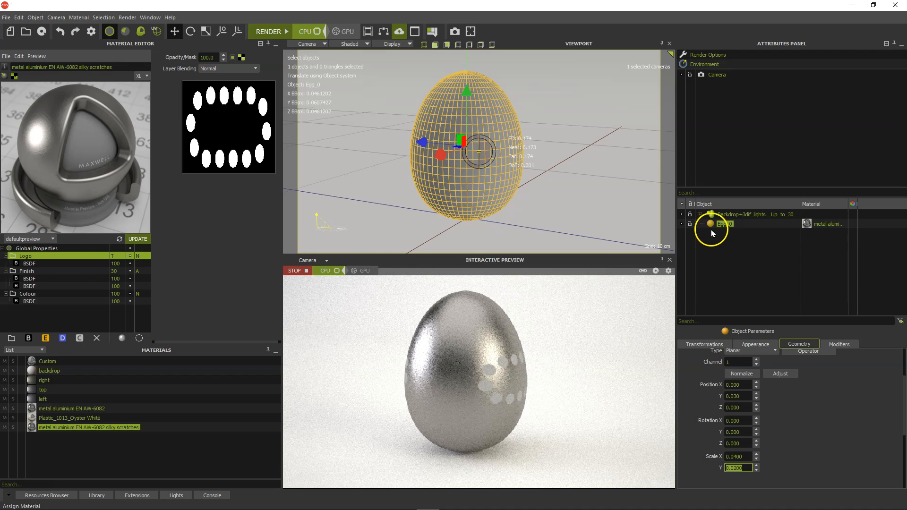
# Enter projector selection mode with the Logo projector chosen and move it to about X 0.032, Z -0.006 beside the egg
pyautogui.scroll(2, 812, 383)
pyautogui.scroll(1, 813, 382)
pyautogui.click(770, 371)
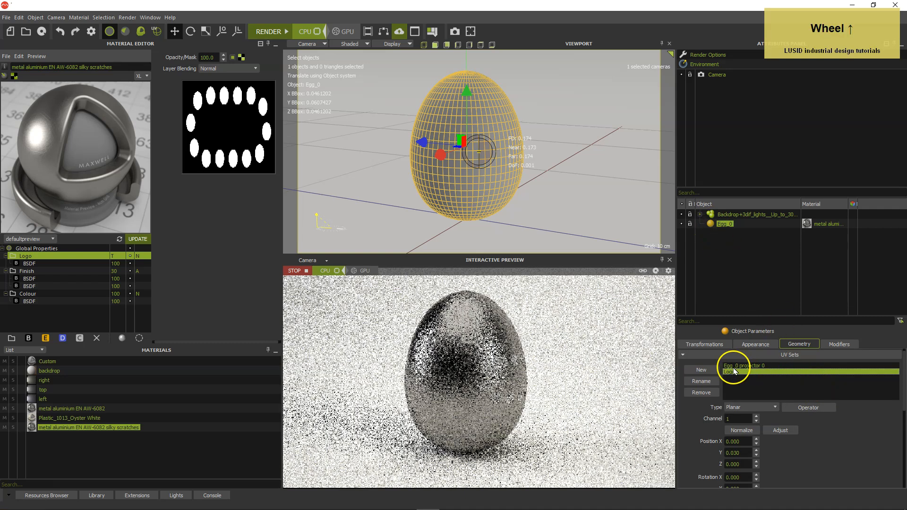
pyautogui.click(157, 32)
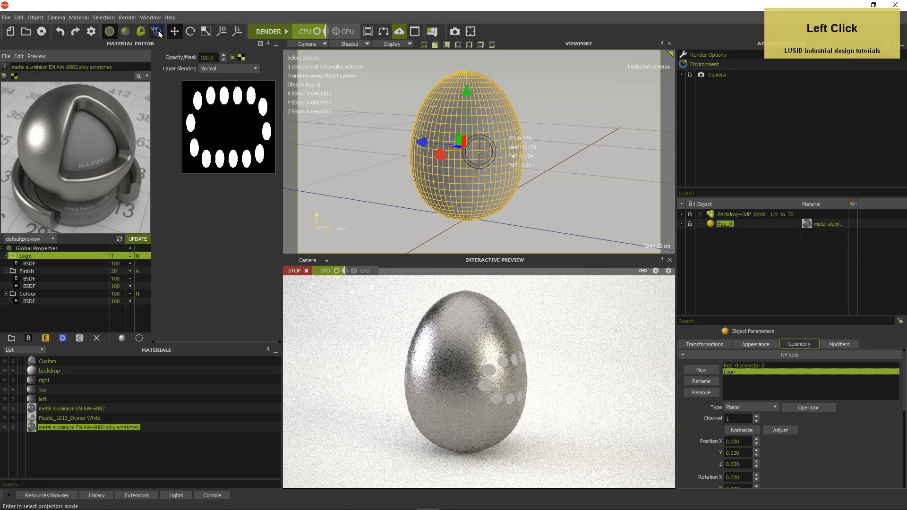
pyautogui.moveTo(426, 148); pyautogui.dragTo(403, 171)
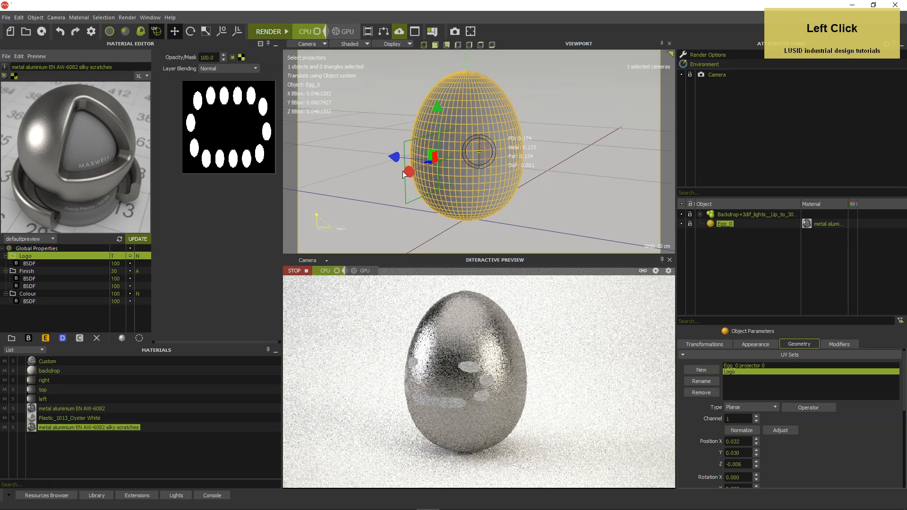
pyautogui.scroll(-1, 797, 443)
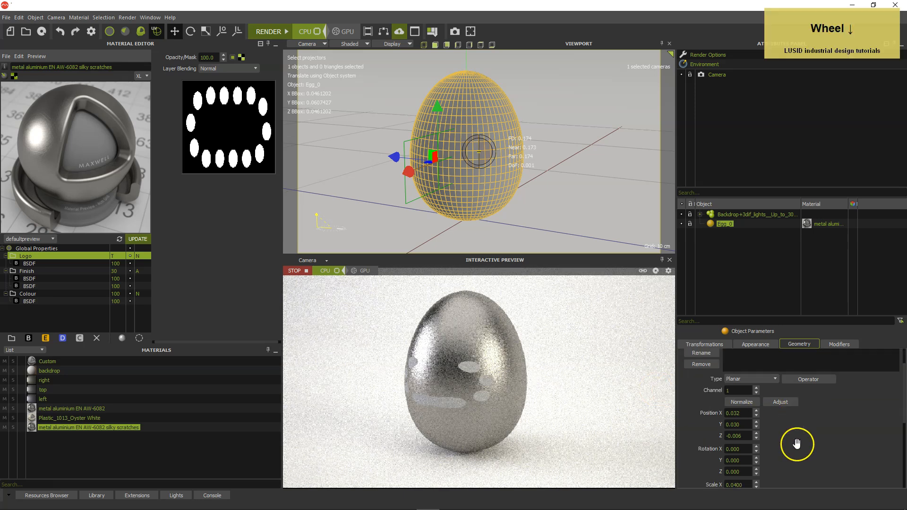
# Set the Logo projector's rotation to 90 in X and 90 in Z
pyautogui.click(723, 449)
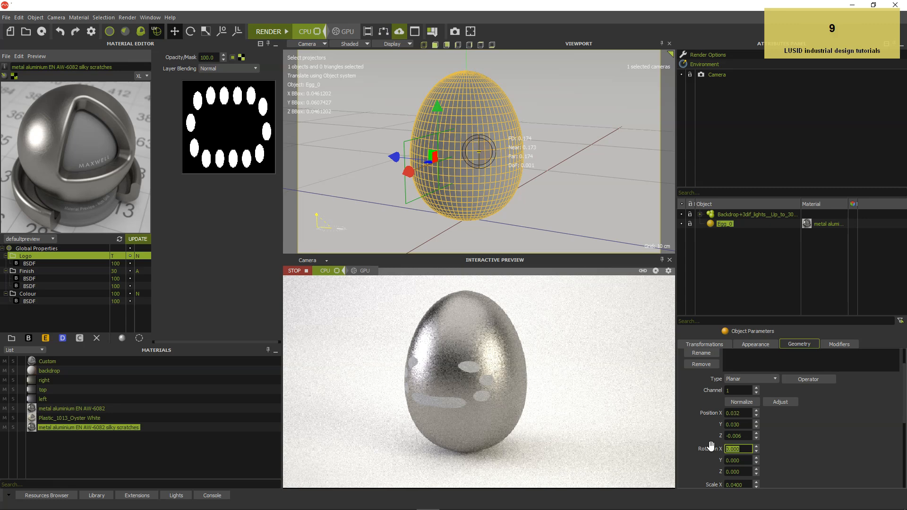
pyautogui.write('90')
pyautogui.press('Return')
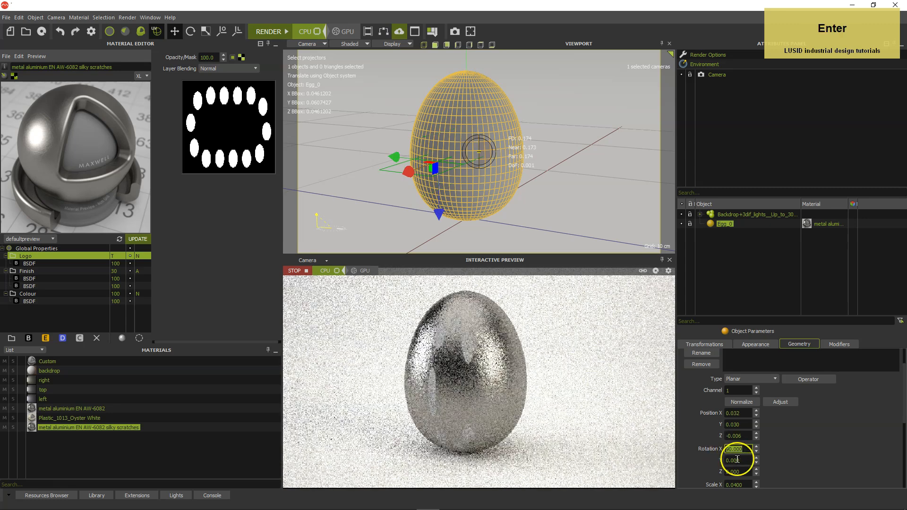
pyautogui.click(739, 471)
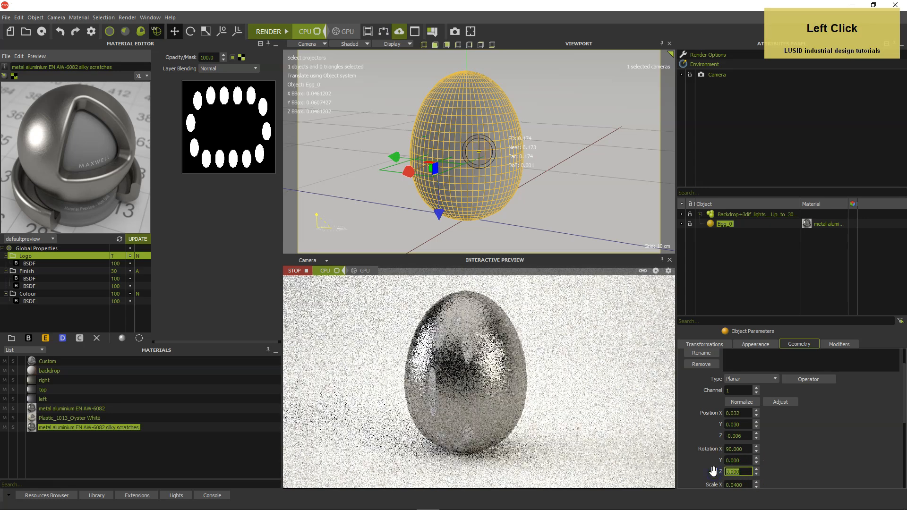
pyautogui.write('90')
pyautogui.press('Return')
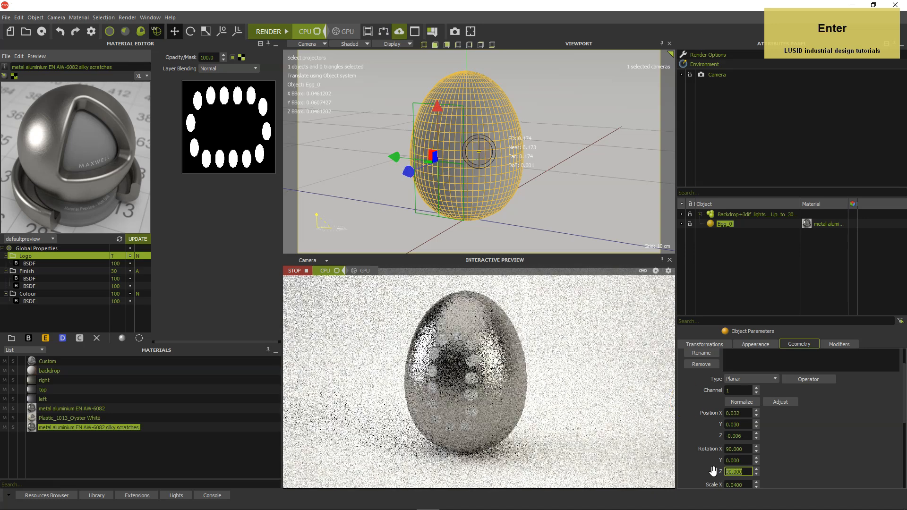
# Move the Logo projector to about X 0.030, Y 0.026 so the graphic sits lower on the egg
pyautogui.moveTo(439, 108); pyautogui.dragTo(458, 165)
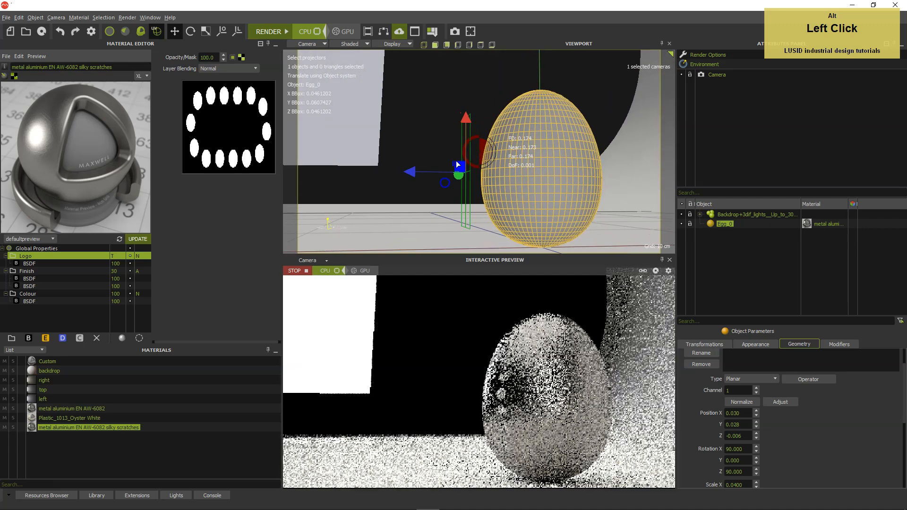
pyautogui.moveTo(469, 118); pyautogui.dragTo(479, 166)
pyautogui.keyDown('alt'); pyautogui.moveTo(490, 169); pyautogui.dragTo(409, 185); pyautogui.keyUp('alt')
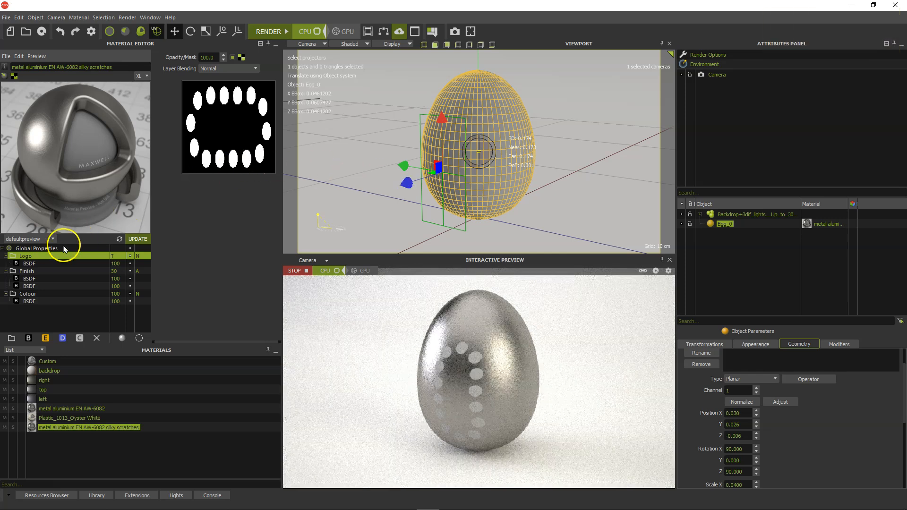
# Try green, dark grey and salmon swatches as the Reflectance 0 colour of the Logo layer's BSDF
pyautogui.click(52, 263)
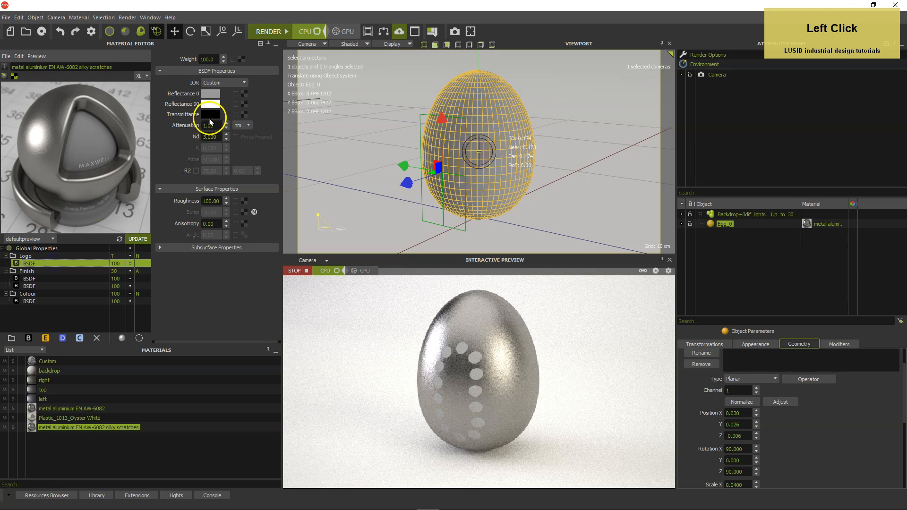
pyautogui.click(210, 94)
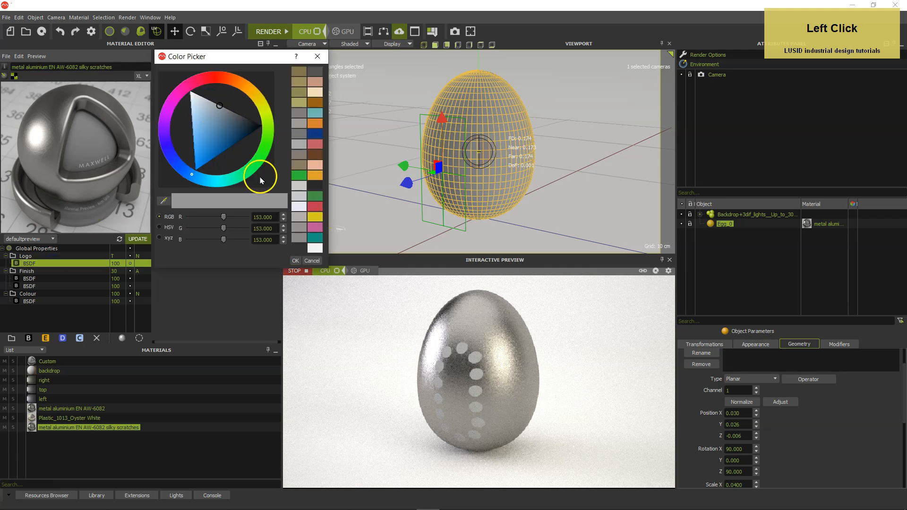
pyautogui.click(300, 177)
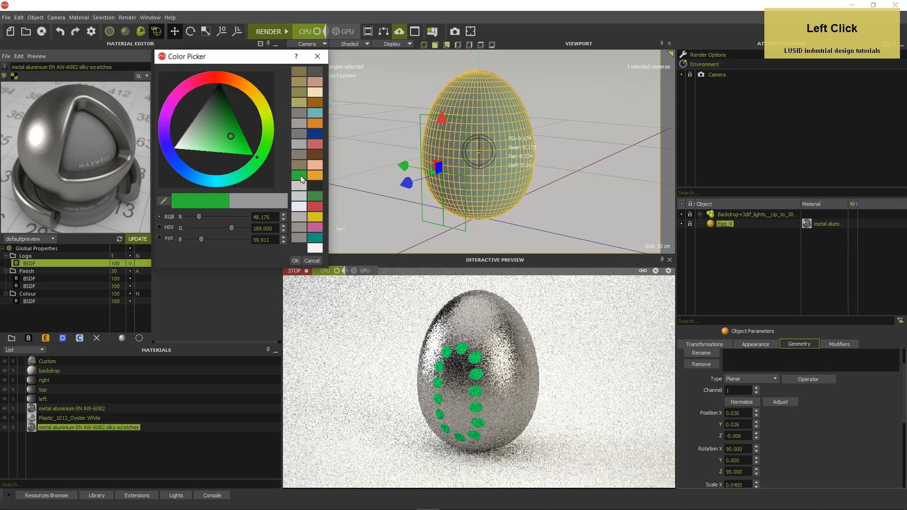
pyautogui.click(314, 188)
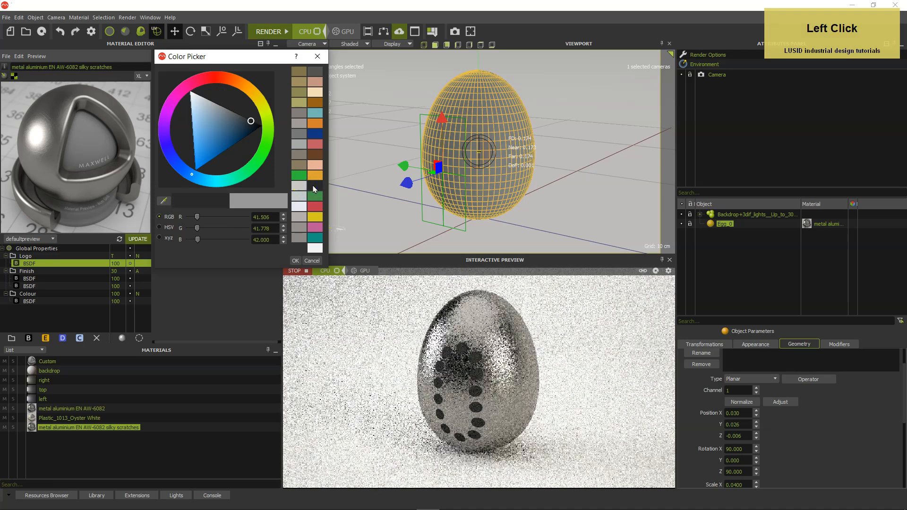
pyautogui.click(315, 82)
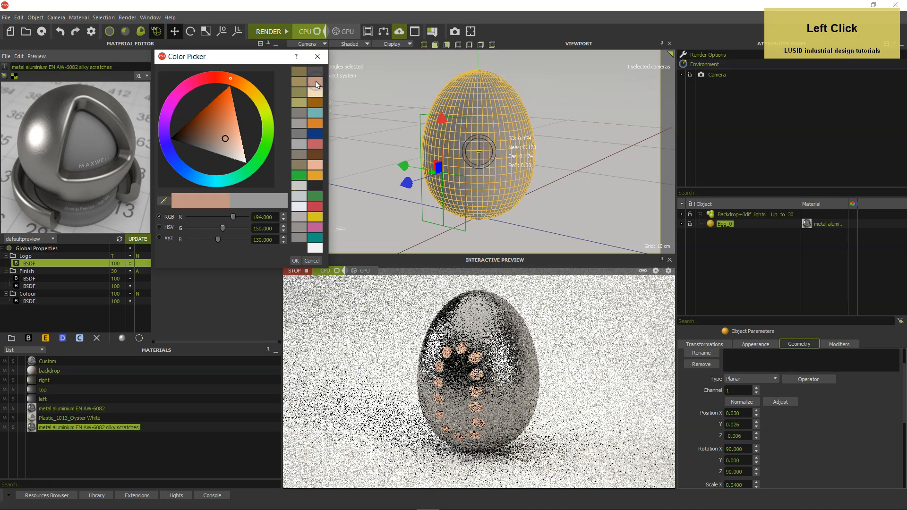
pyautogui.click(312, 261)
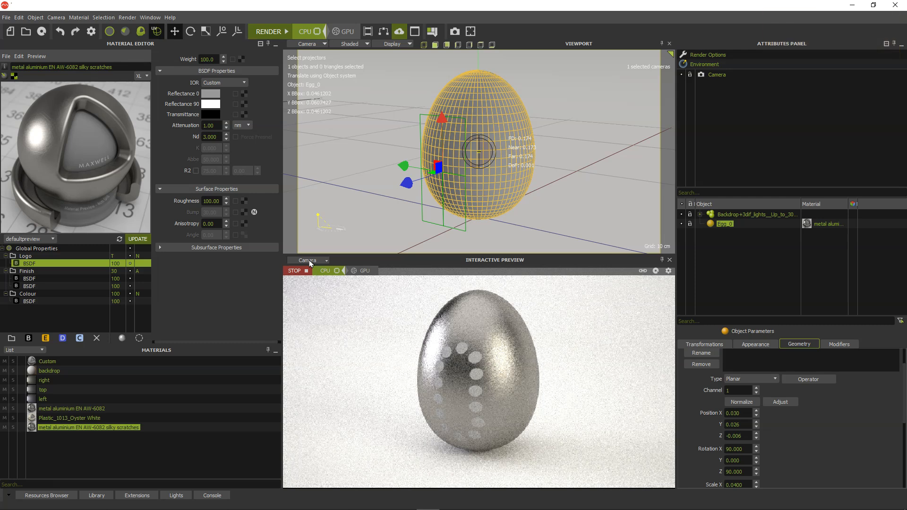
# Load graphic d as the Reflectance 0 texture of the Logo BSDF, using channel 1 and No Tiling
pyautogui.click(244, 94)
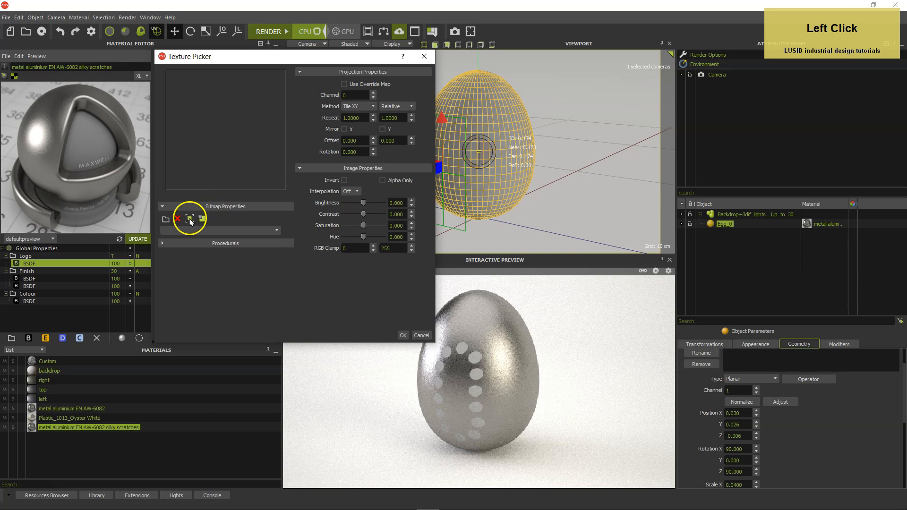
pyautogui.click(165, 219)
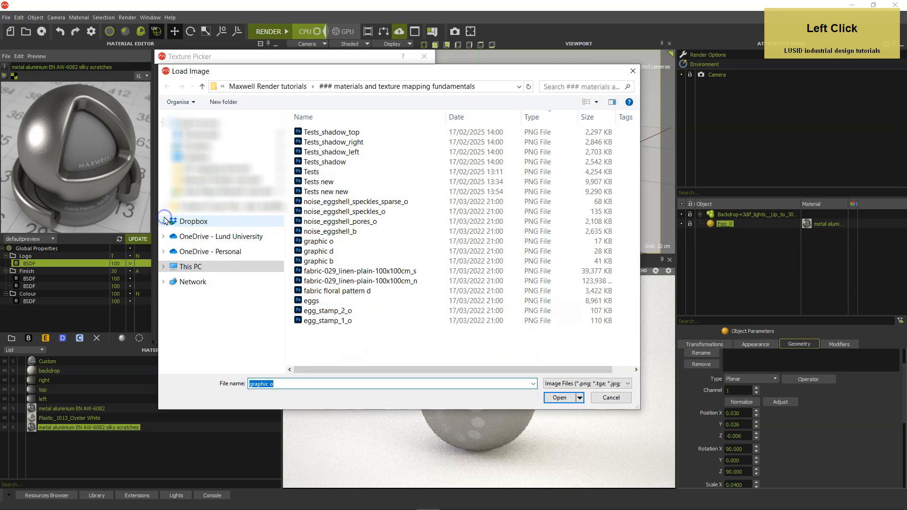
pyautogui.click(323, 251)
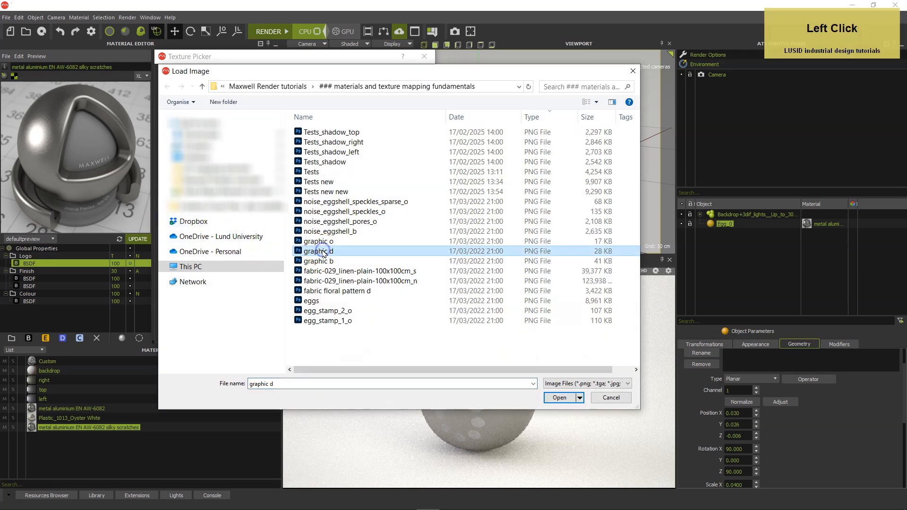
pyautogui.doubleClick(324, 253)
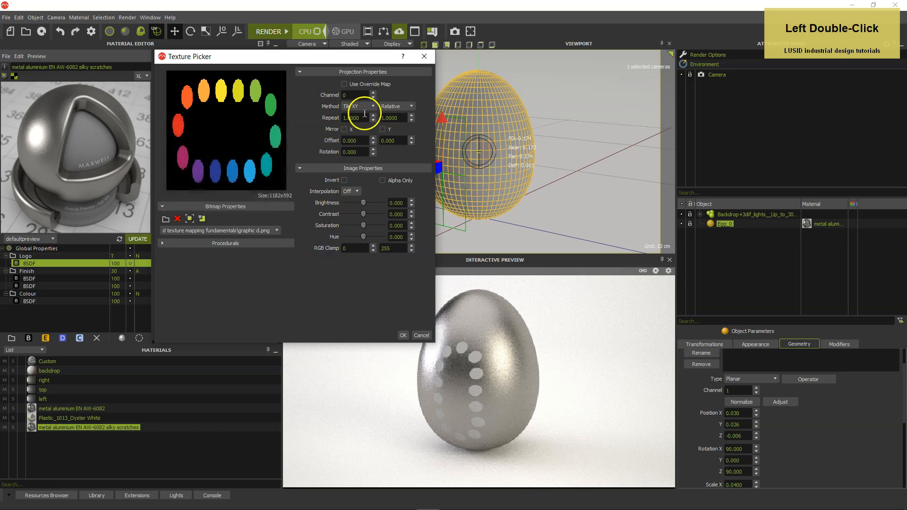
pyautogui.click(373, 93)
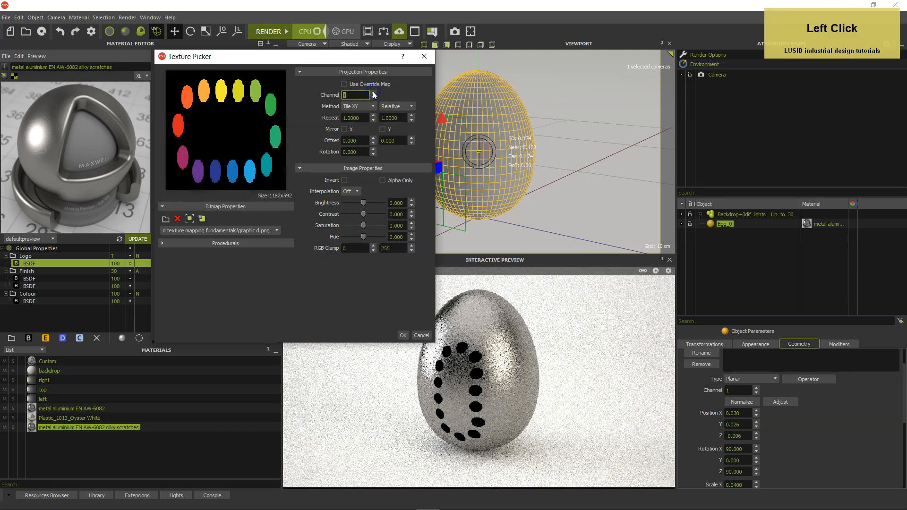
pyautogui.click(359, 107)
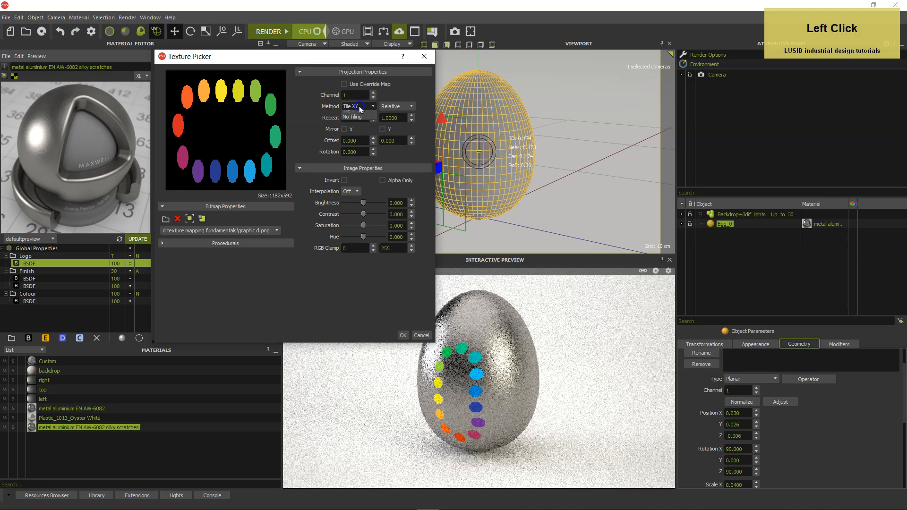
pyautogui.click(358, 116)
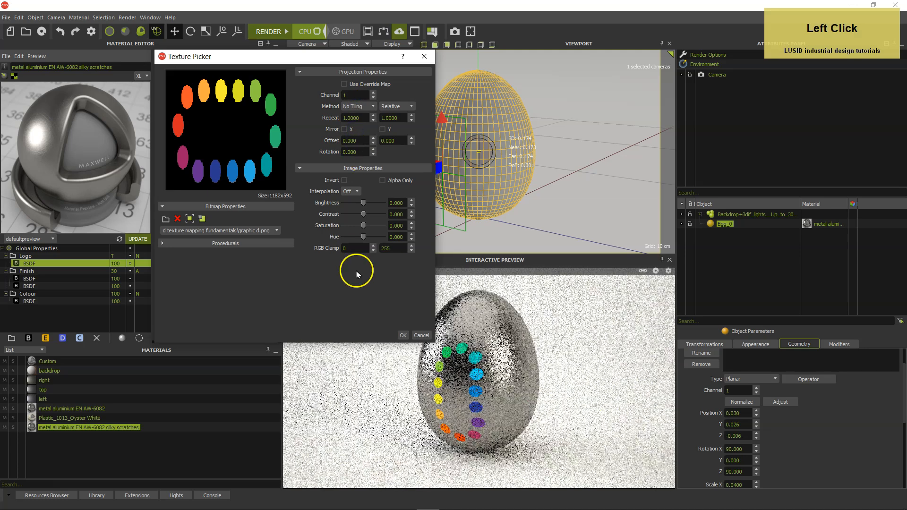
pyautogui.click(403, 335)
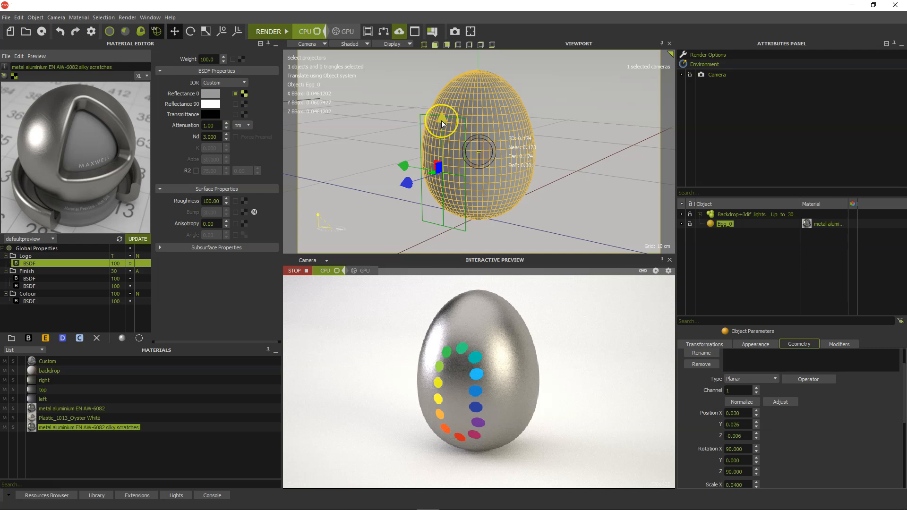
# Try raising the Logo projector to about Y 0.033 on its own, and undo the move
pyautogui.moveTo(441, 121); pyautogui.dragTo(444, 100)
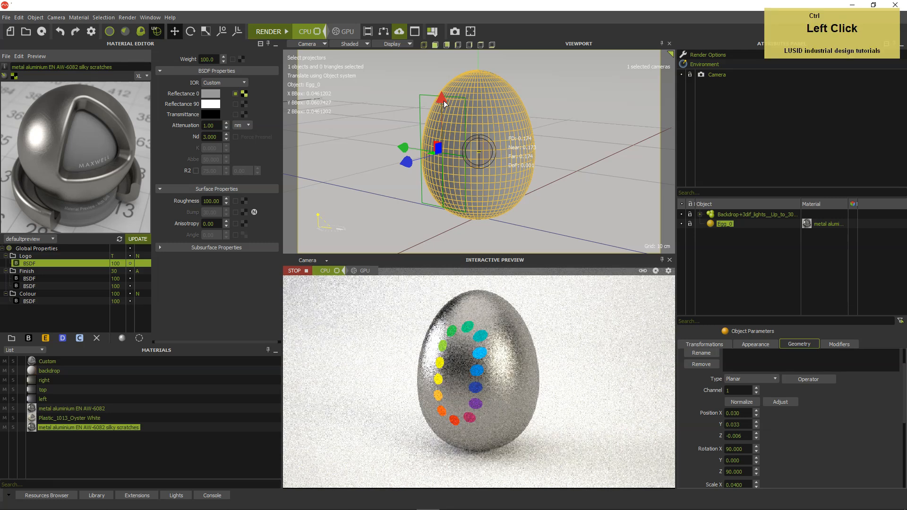
pyautogui.hotkey('ctrl', 'z')
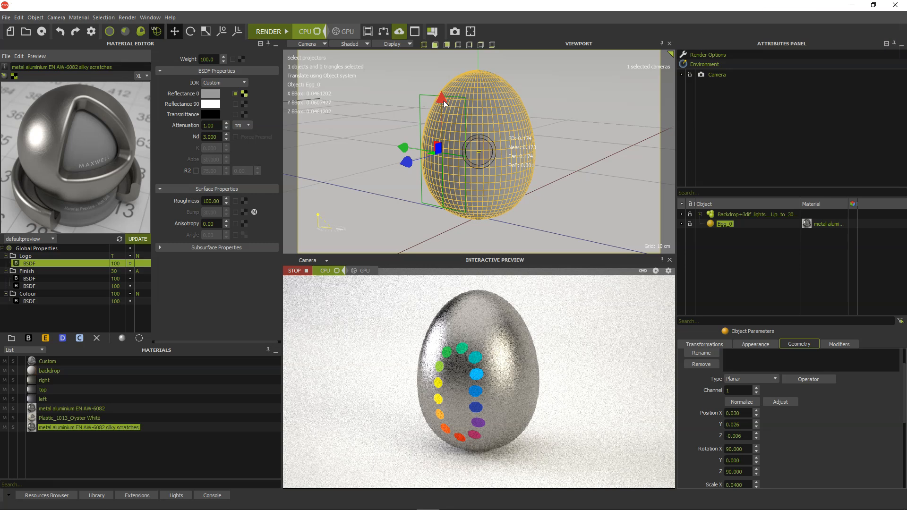
pyautogui.click(444, 101)
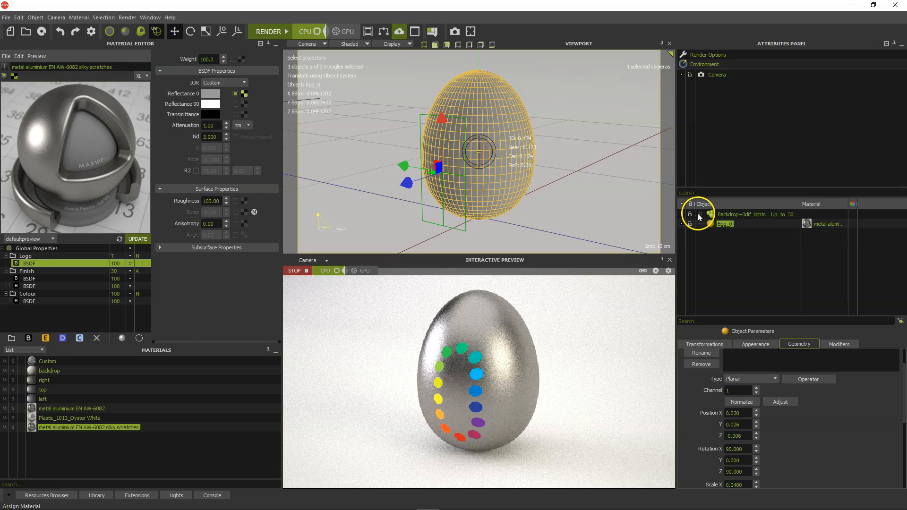
# Return to object selection mode and rotate Egg_0 about its vertical axis together with the projected logo
pyautogui.click(110, 31)
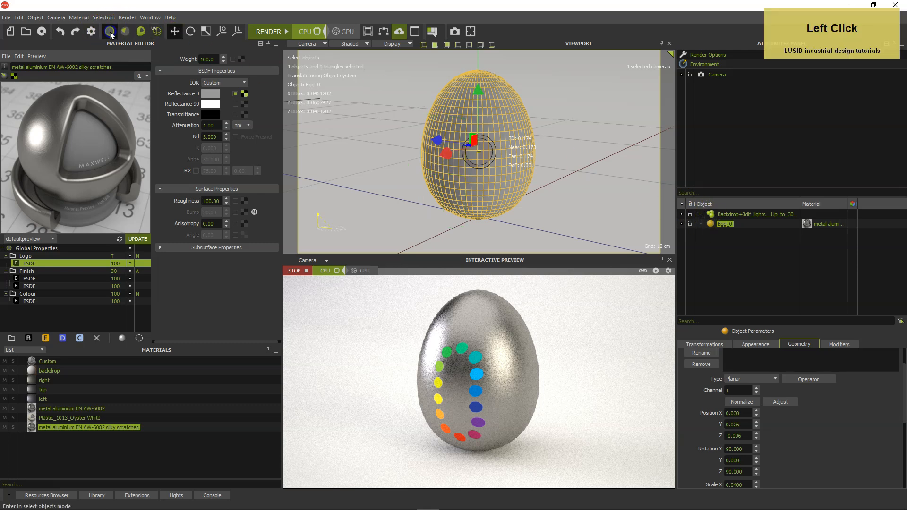
pyautogui.click(710, 224)
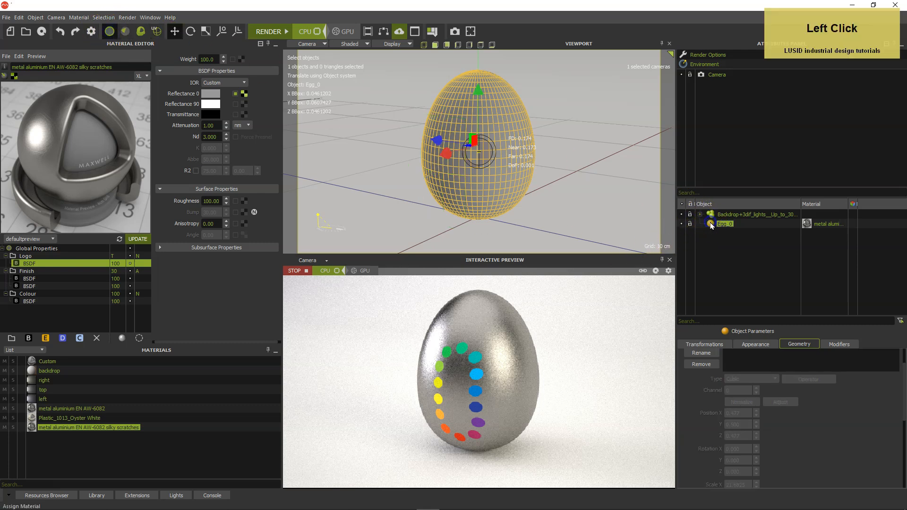
pyautogui.click(190, 31)
pyautogui.moveTo(449, 155); pyautogui.dragTo(509, 155)
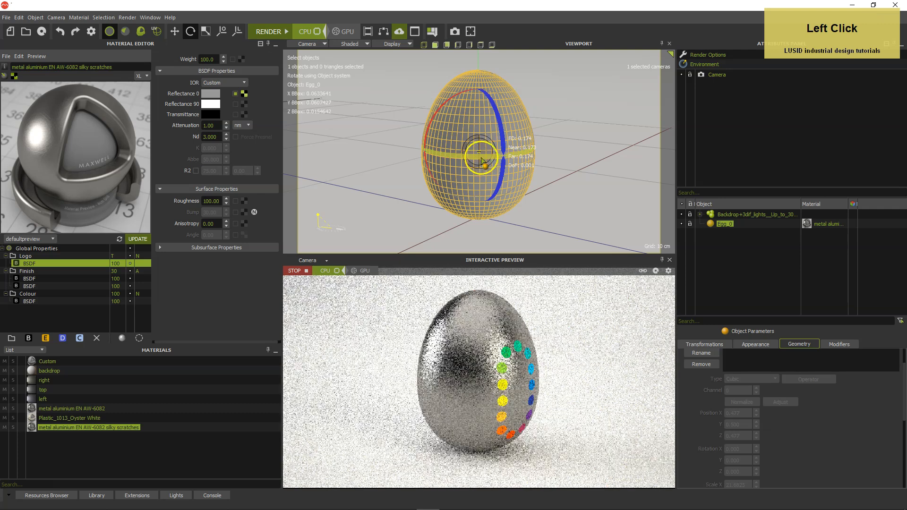
pyautogui.moveTo(504, 139)
pyautogui.mouseDown()
pyautogui.moveTo(518, 138)
pyautogui.moveTo(482, 142)
pyautogui.moveTo(494, 137)
pyautogui.mouseUp()
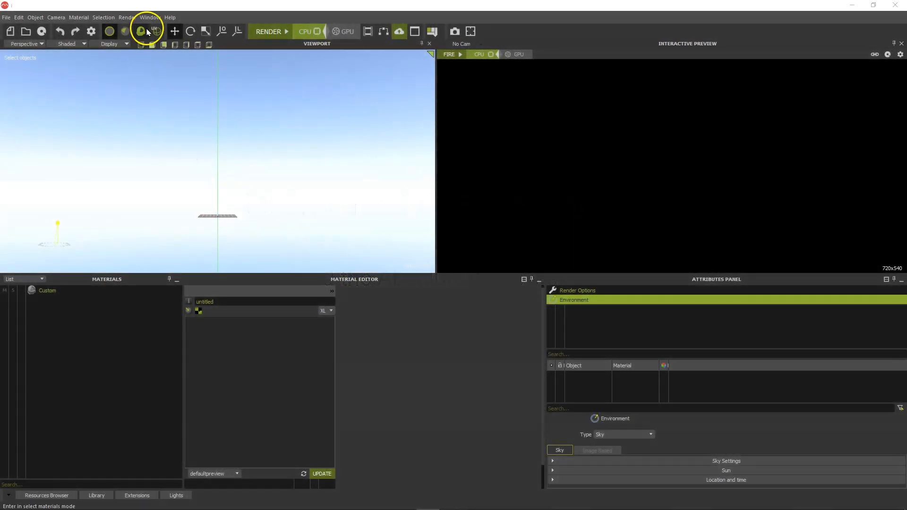
# Load the saved window layout with the material editor beside the viewport and interactive preview
pyautogui.click(150, 18)
pyautogui.click(156, 32)
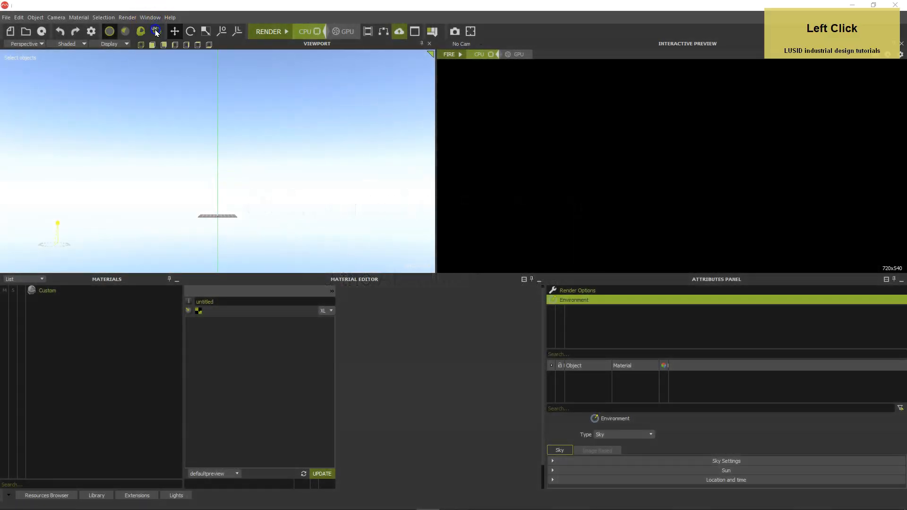
pyautogui.doubleClick(174, 281)
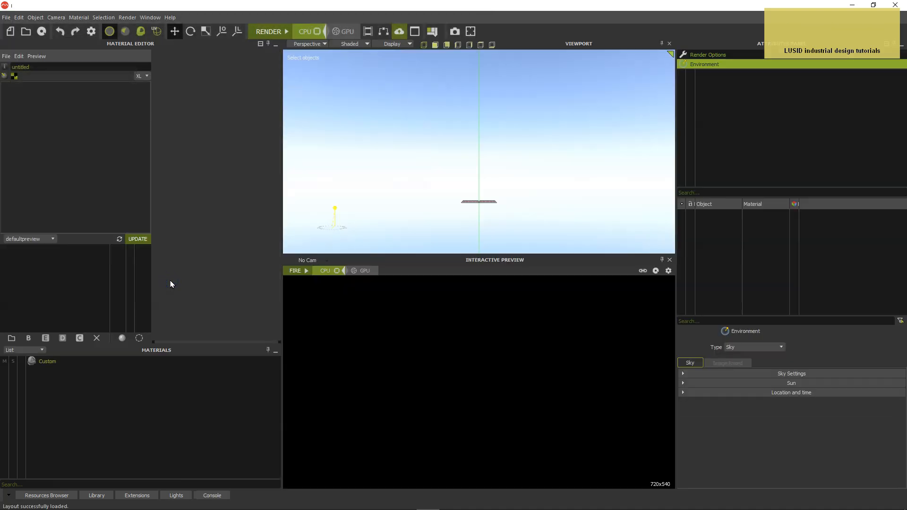
# Open the Tests MXS scene without saving changes to the untitled scene
pyautogui.click(7, 18)
pyautogui.click(21, 29)
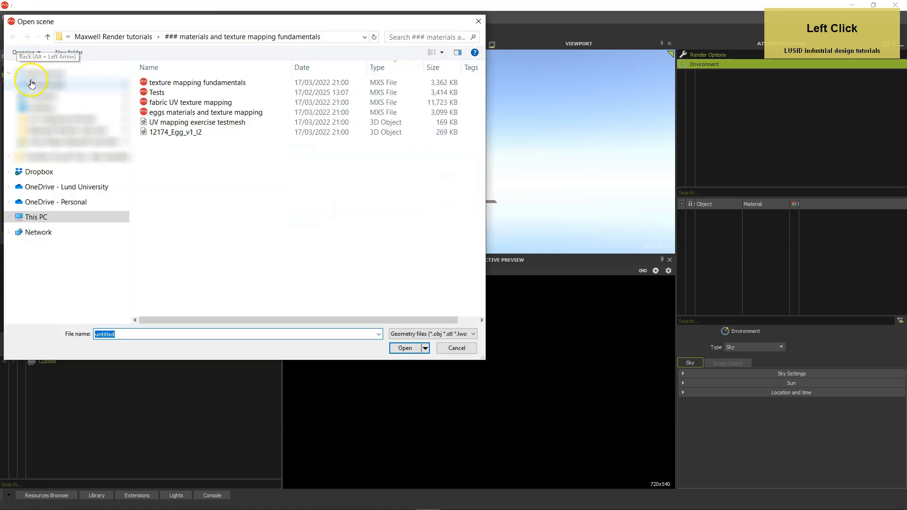
pyautogui.click(145, 94)
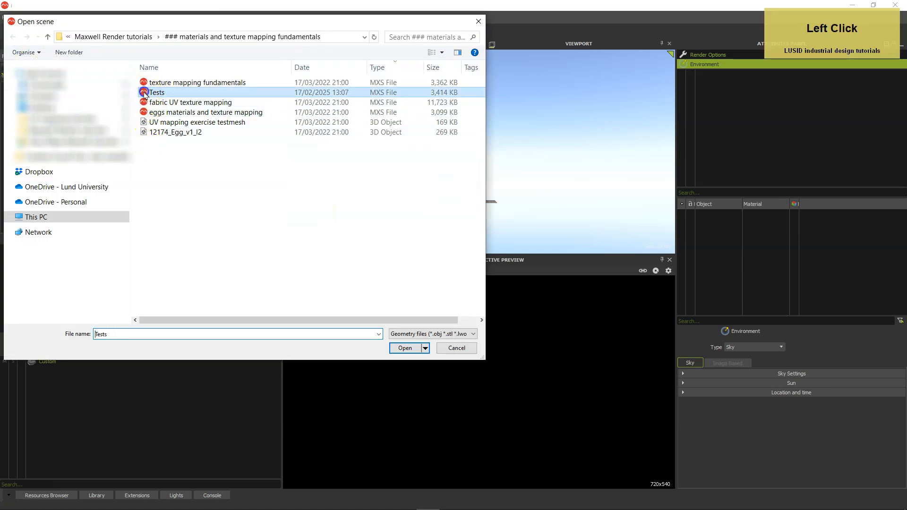
pyautogui.doubleClick(145, 94)
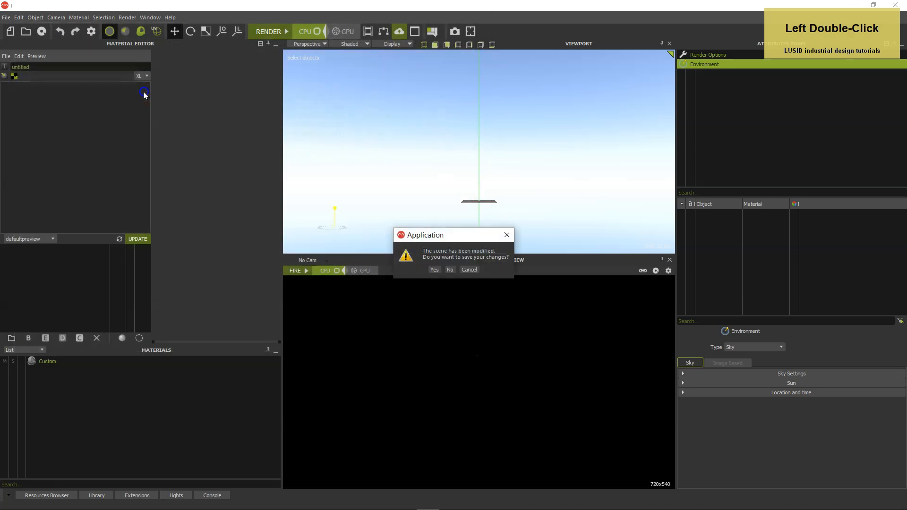
pyautogui.click(452, 272)
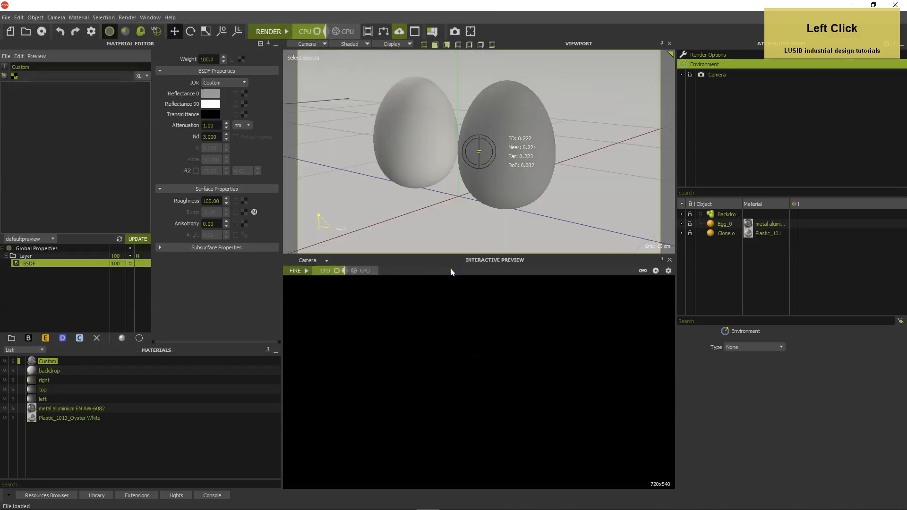
# Delete the cloned egg from the scene
pyautogui.click(713, 234)
pyautogui.press('Delete')
# Set Egg_0's Z position to 0 in its object coordinates
pyautogui.click(711, 305)
pyautogui.click(691, 354)
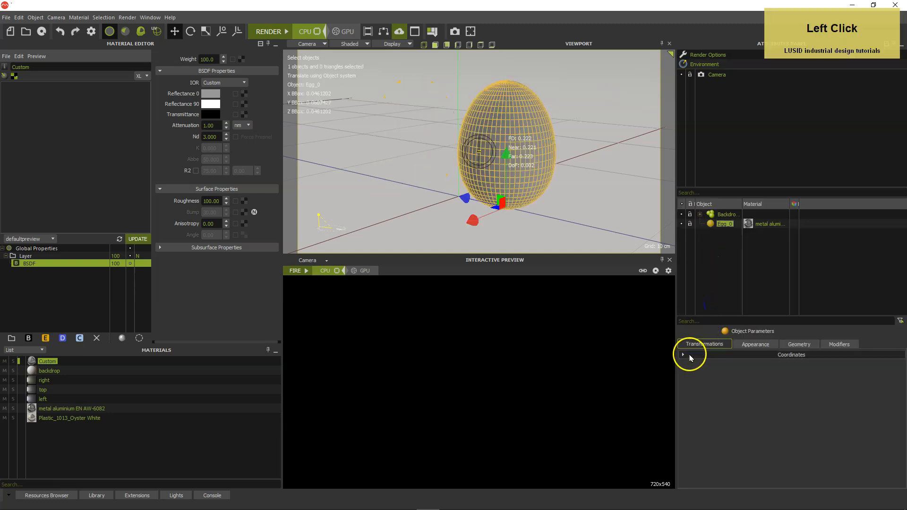
pyautogui.click(751, 425)
pyautogui.click(724, 401)
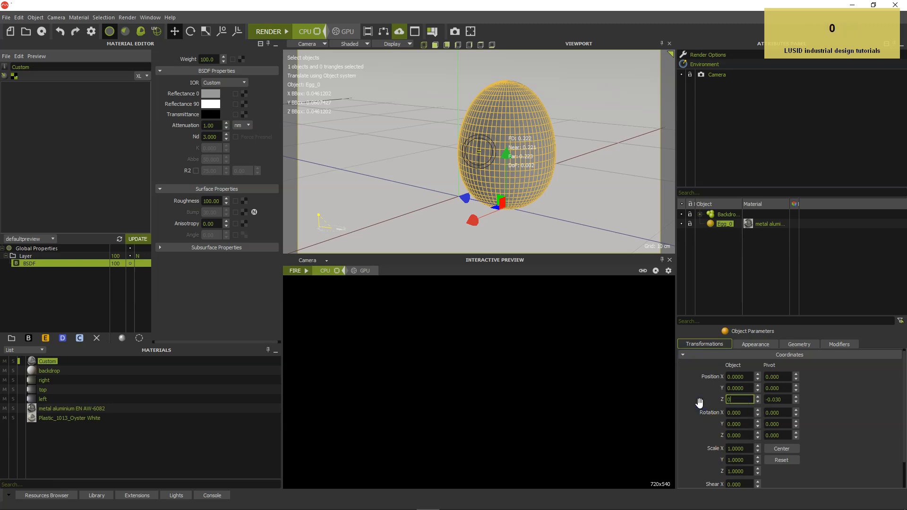
pyautogui.write('0')
pyautogui.press('Return')
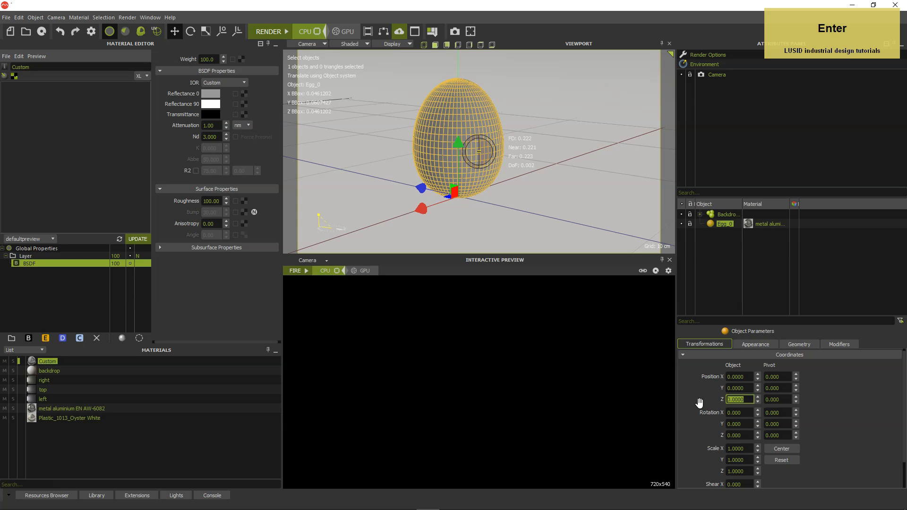
# Center the camera on Egg_0 and bring it closer until the egg nearly fills the frame
pyautogui.rightClick(481, 183)
pyautogui.moveTo(486, 197)
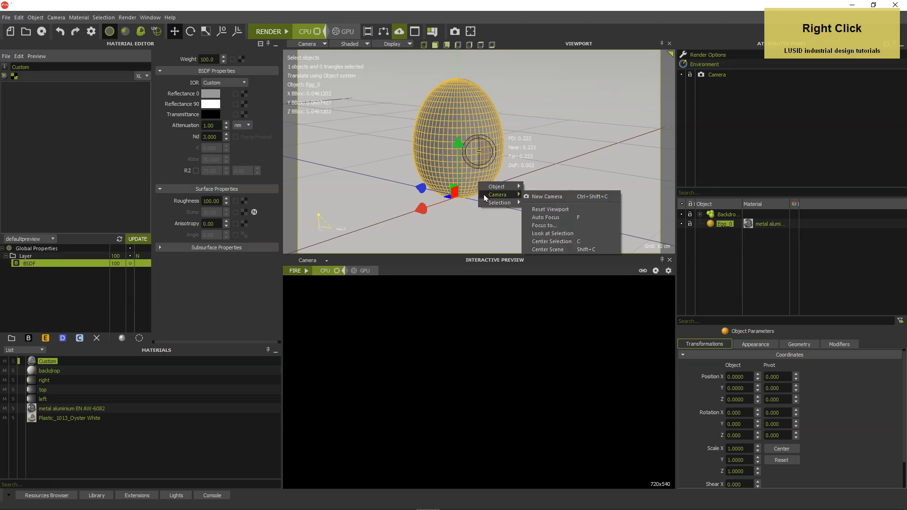
pyautogui.click(548, 241)
pyautogui.keyDown('alt'); pyautogui.click(515, 240); pyautogui.keyUp('alt')
pyautogui.keyDown('alt'); pyautogui.moveTo(515, 239); pyautogui.dragTo(519, 231, button='right'); pyautogui.keyUp('alt')
pyautogui.keyDown('alt'); pyautogui.moveTo(519, 231); pyautogui.dragTo(528, 232); pyautogui.keyUp('alt')
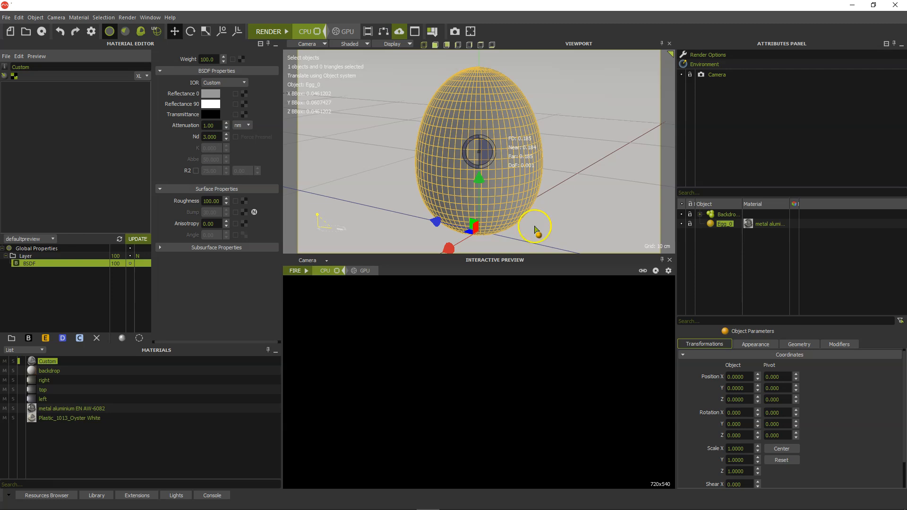
# Change the scene camera's lens type to Pin Hole
pyautogui.click(718, 74)
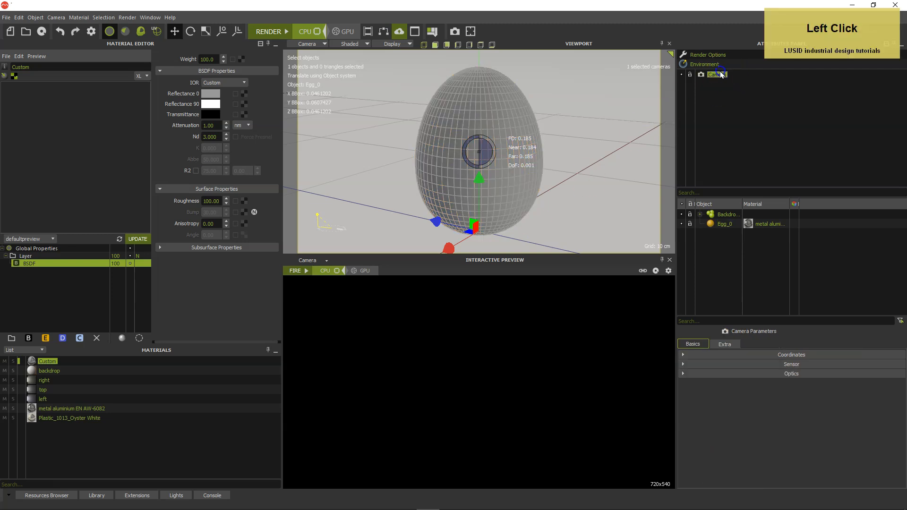
pyautogui.click(740, 374)
pyautogui.click(740, 396)
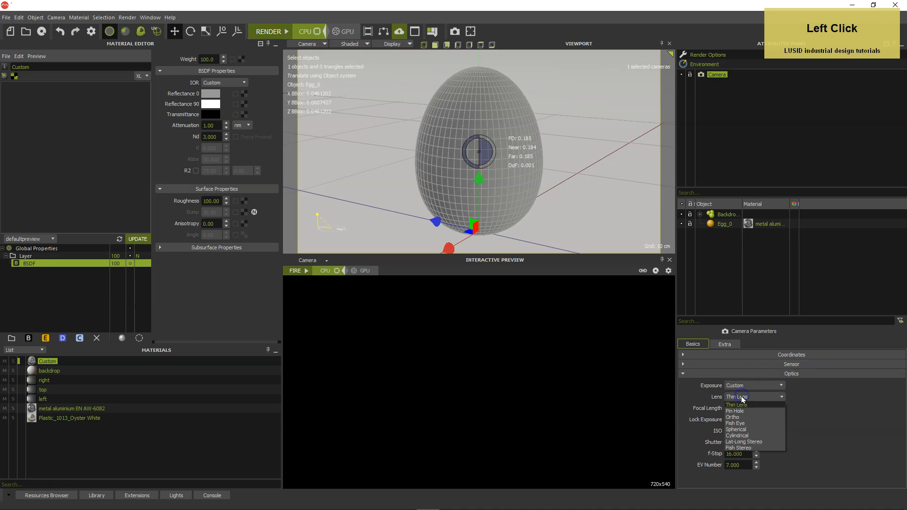
pyautogui.click(740, 412)
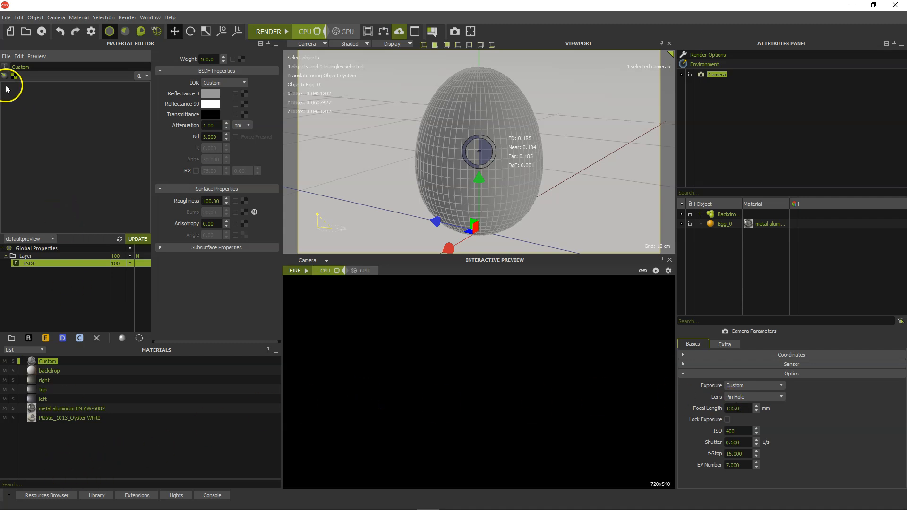
# Load the plastic ABS shiny scratches dust LEGO 106 Bright Orange MXM material and embed it in the scene
pyautogui.click(6, 57)
pyautogui.click(19, 73)
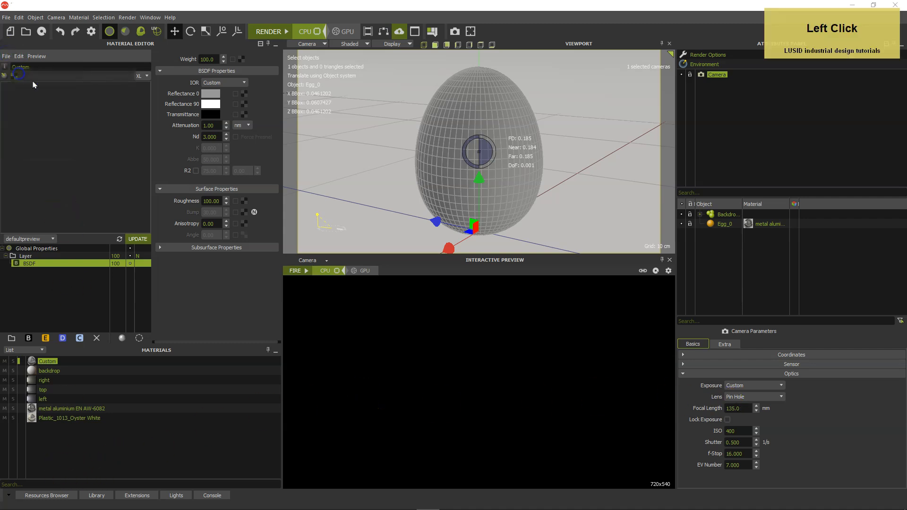
pyautogui.moveTo(483, 112); pyautogui.dragTo(483, 207)
pyautogui.click(163, 262)
pyautogui.click(405, 349)
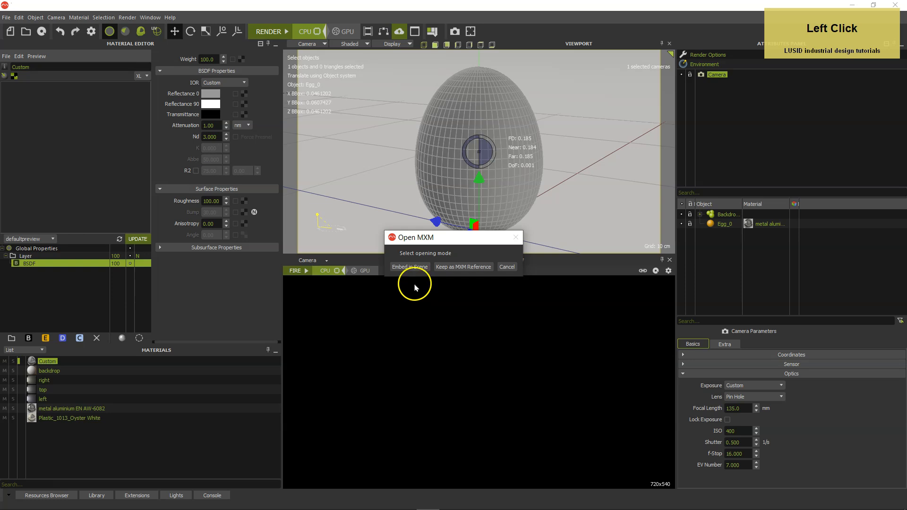
pyautogui.click(410, 267)
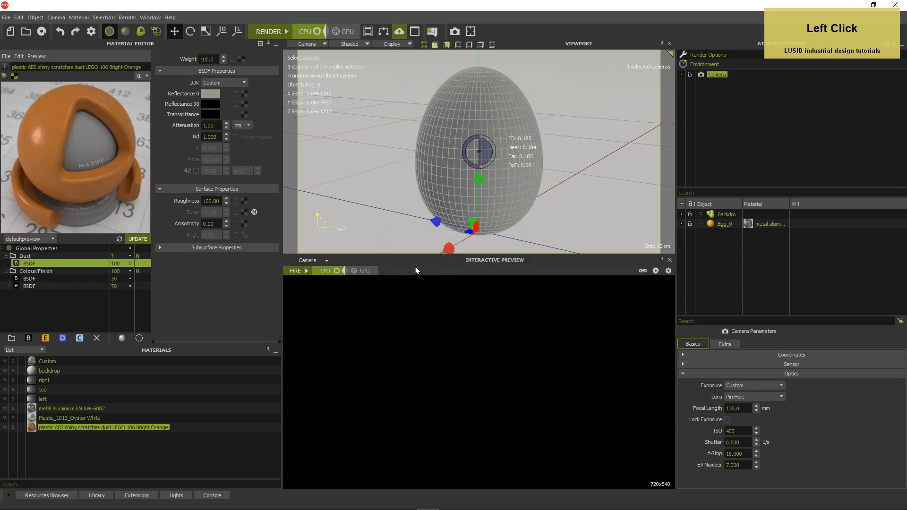
# Assign the LEGO 106 Bright Orange plastic to Egg_0 and allow its projector to be edited for absolute scale
pyautogui.moveTo(33, 429); pyautogui.dragTo(681, 252)
pyautogui.moveTo(711, 224); pyautogui.dragTo(712, 226)
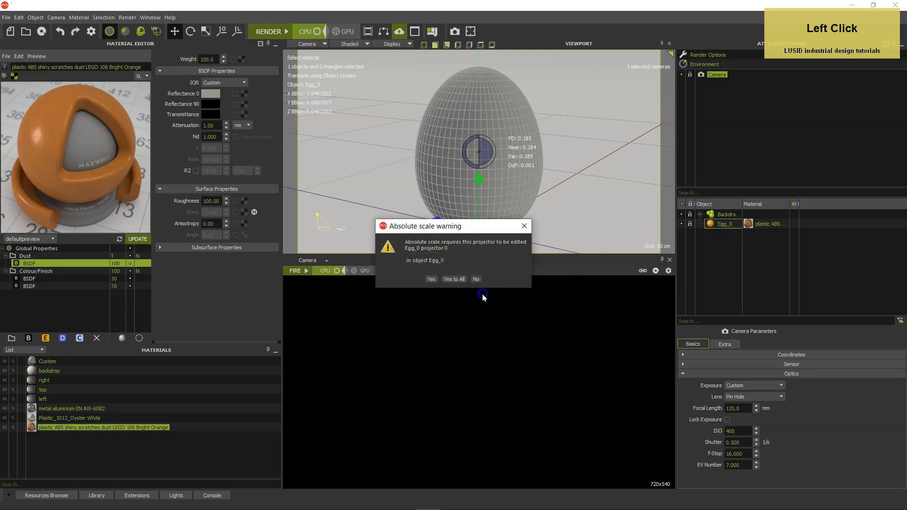
pyautogui.click(431, 280)
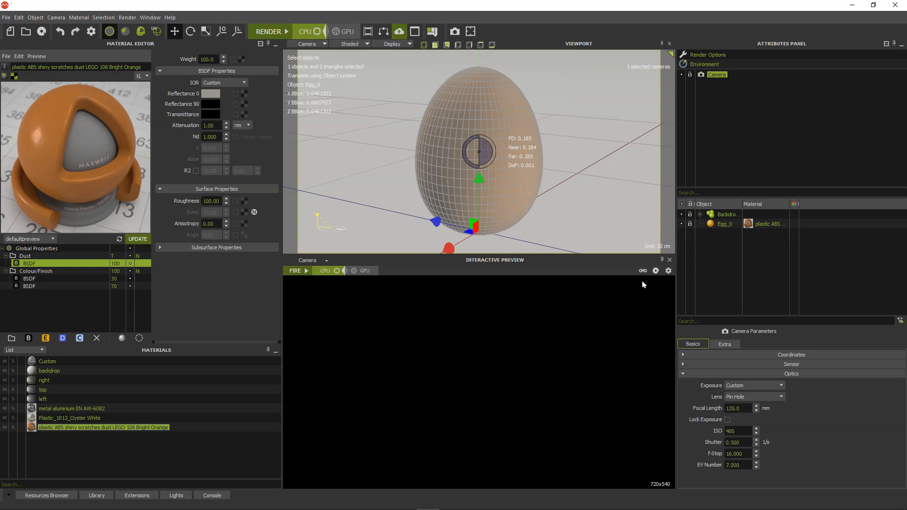
# Give Egg_0's UV projector a normalized Cubic projection and start the interactive preview
pyautogui.click(711, 225)
pyautogui.click(802, 345)
pyautogui.click(753, 350)
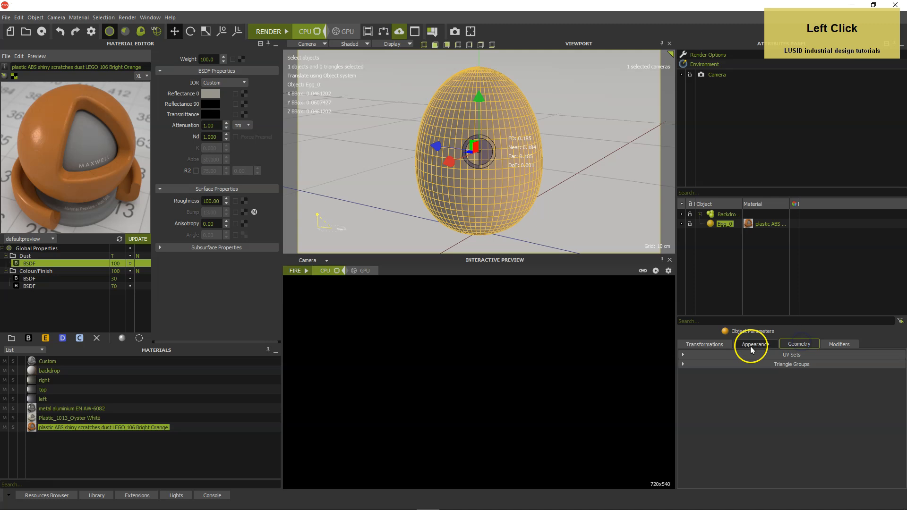
pyautogui.click(713, 355)
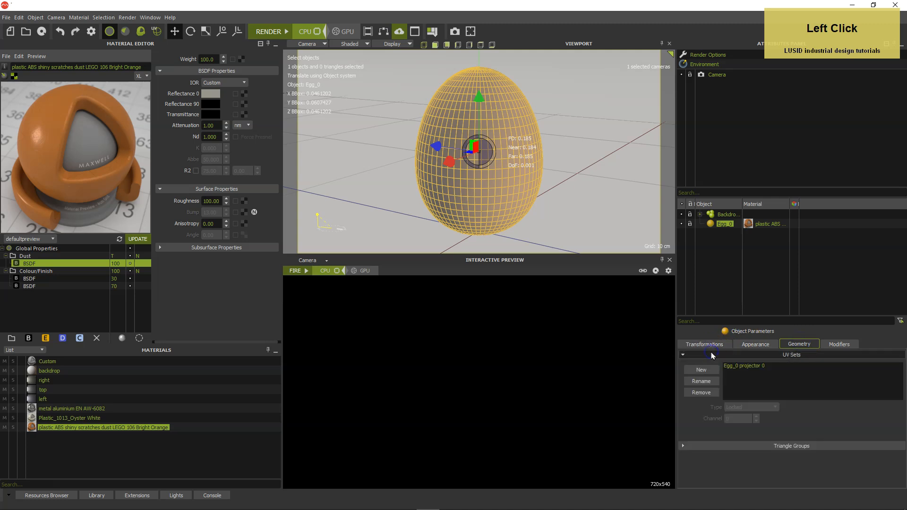
pyautogui.click(741, 366)
pyautogui.click(741, 407)
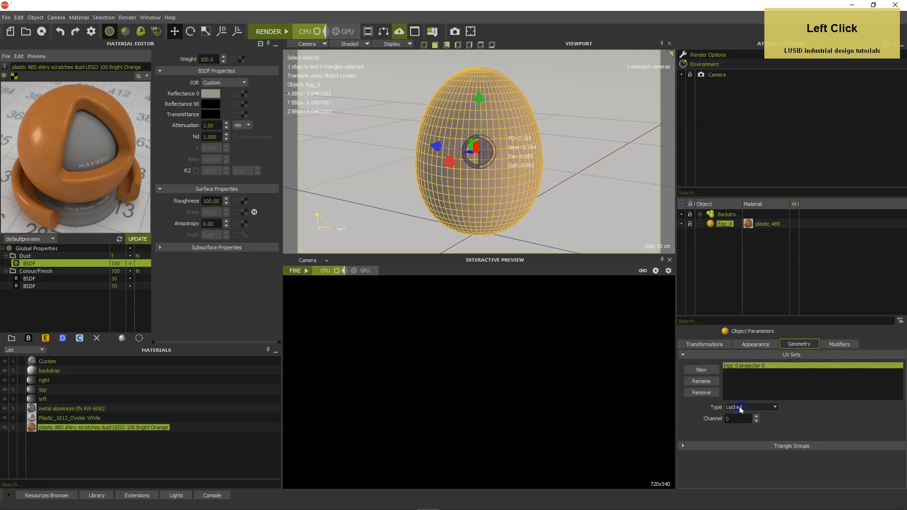
pyautogui.click(740, 441)
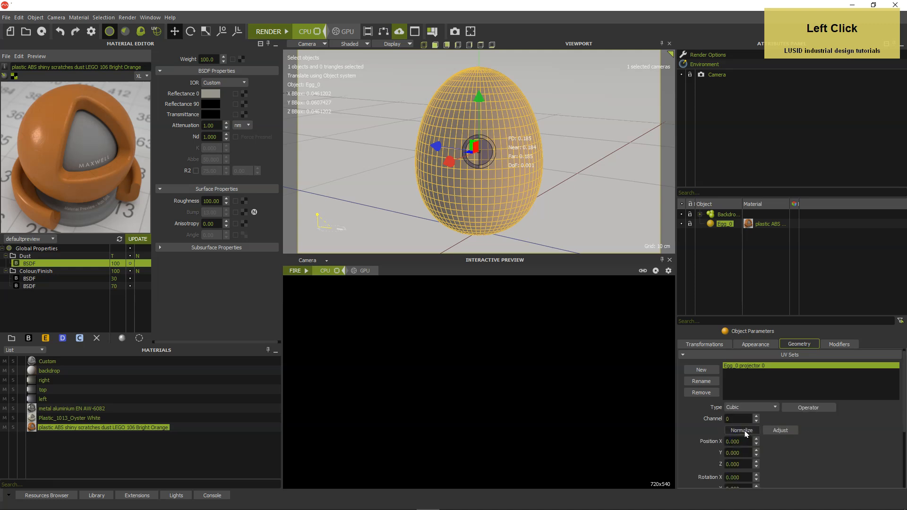
pyautogui.click(744, 430)
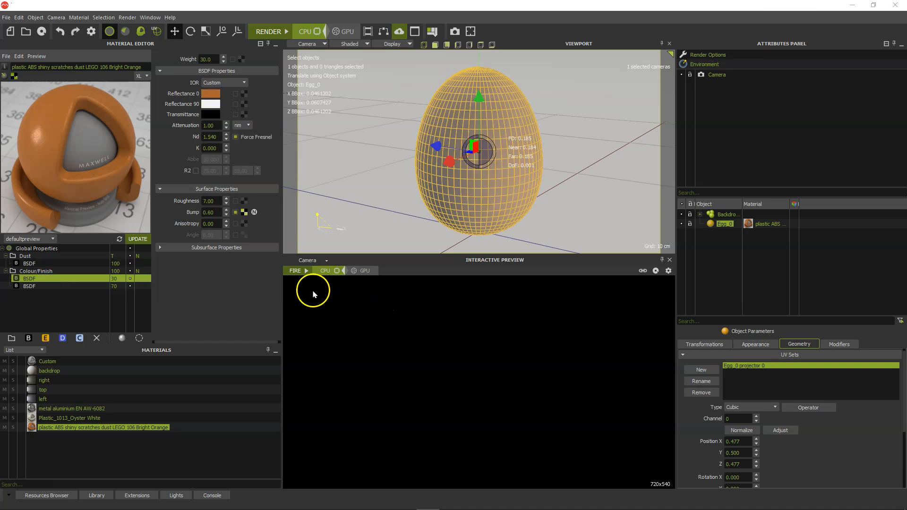
pyautogui.click(306, 272)
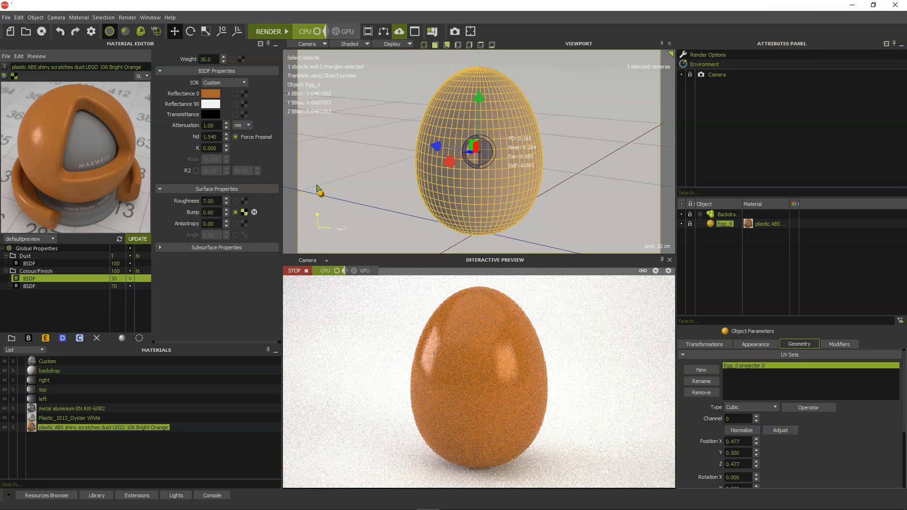
# In projector selection mode, examine the size of the cubic projector around Egg_0 from the Perspective view
pyautogui.click(157, 32)
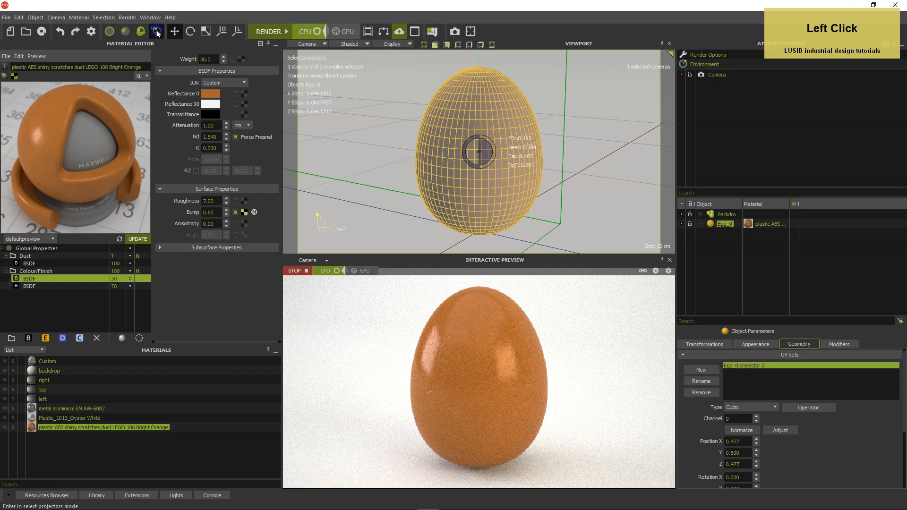
pyautogui.click(312, 44)
pyautogui.click(311, 53)
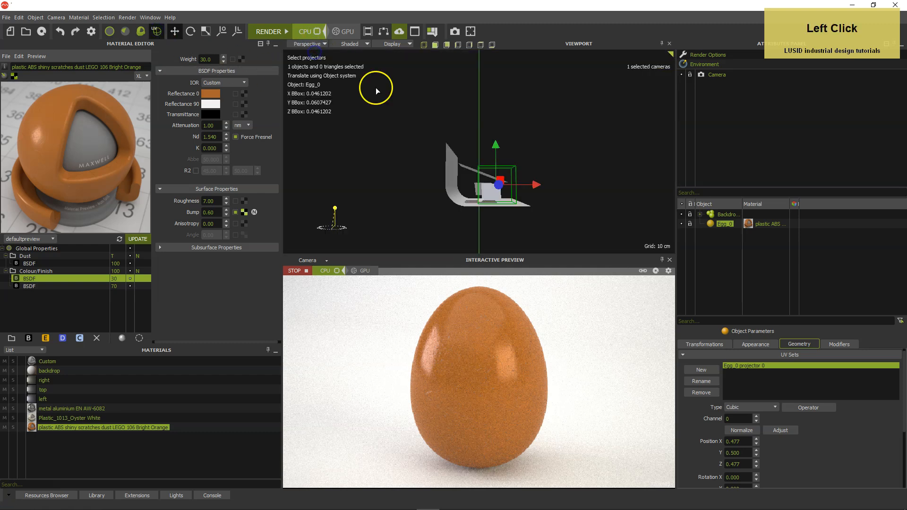
pyautogui.rightClick(500, 167)
pyautogui.moveTo(519, 180)
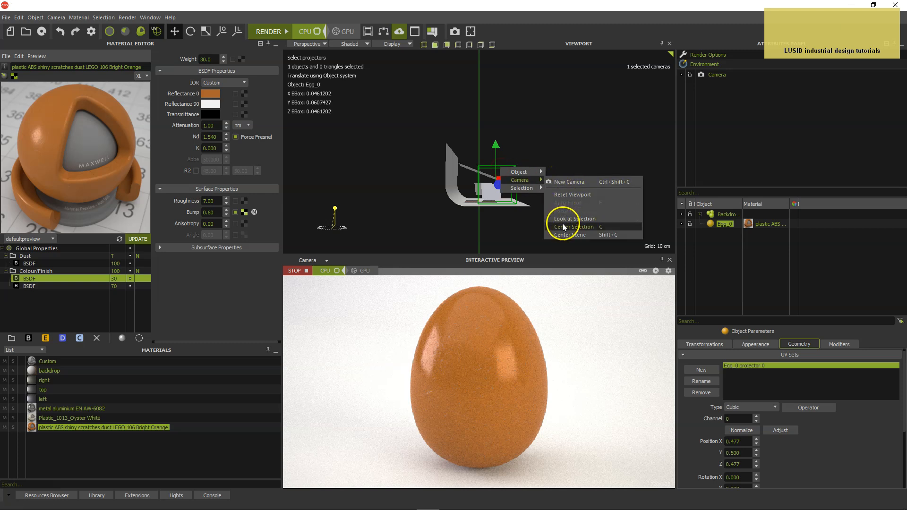
pyautogui.click(567, 218)
pyautogui.scroll(3, 568, 182)
pyautogui.scroll(-10, 564, 194)
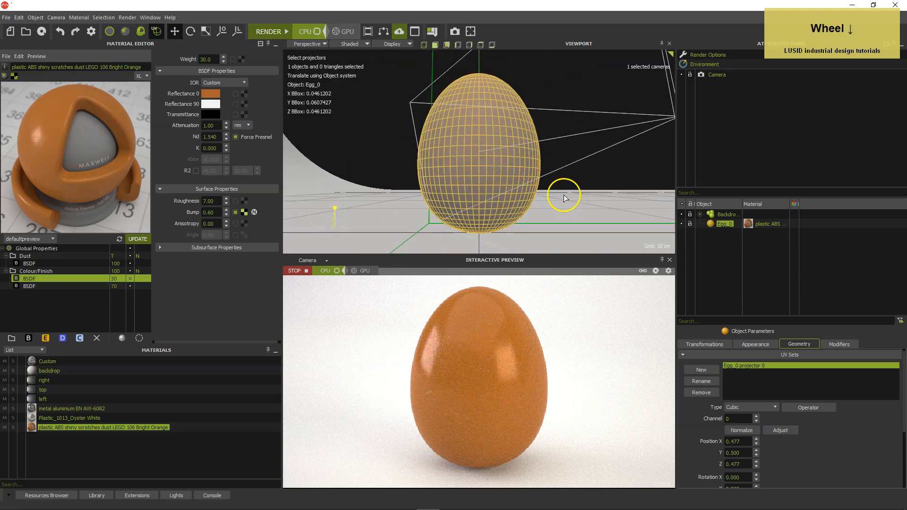
pyautogui.keyDown('alt'); pyautogui.moveTo(571, 160); pyautogui.dragTo(416, 173); pyautogui.keyUp('alt')
pyautogui.scroll(-10, 486, 184)
pyautogui.scroll(-3, 487, 186)
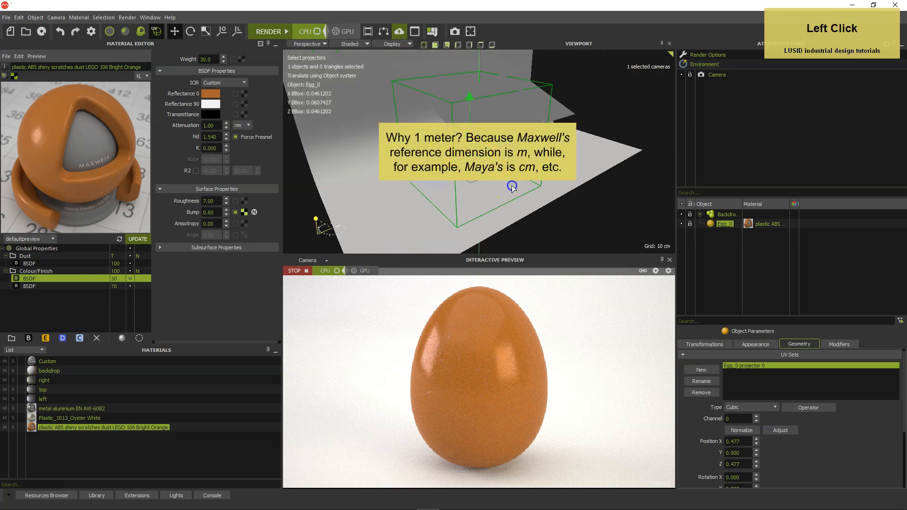
pyautogui.keyDown('alt'); pyautogui.moveTo(491, 188); pyautogui.dragTo(517, 189); pyautogui.keyUp('alt')
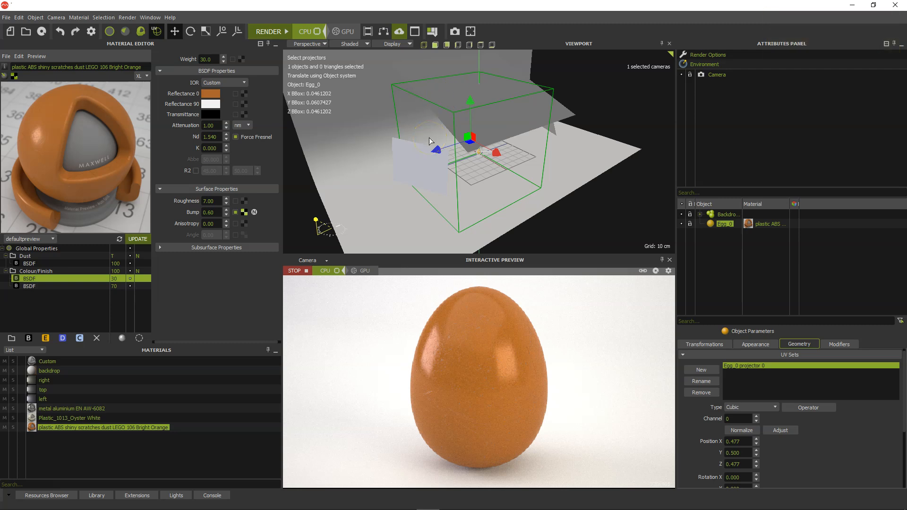
# Check the tiling method, units and repeat values of the bump textures in both Colour/Finish BSDFs
pyautogui.click(95, 285)
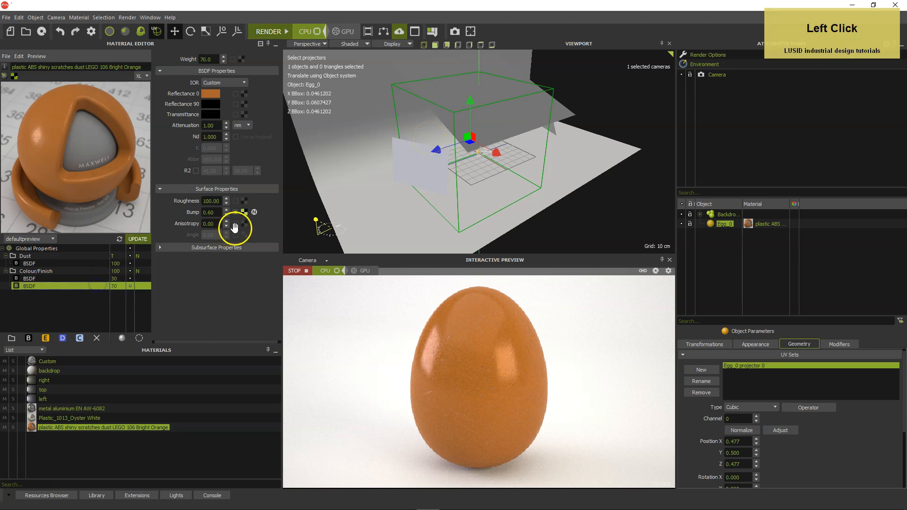
pyautogui.click(244, 212)
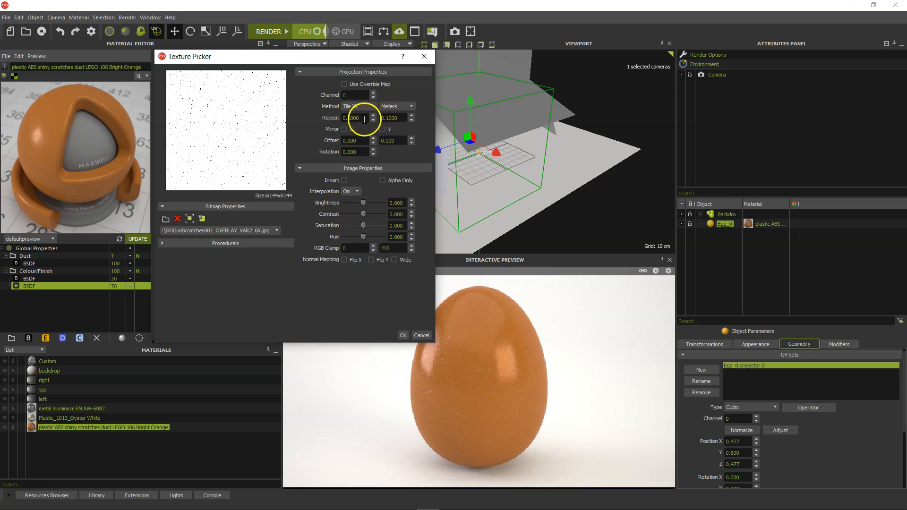
pyautogui.click(350, 117)
pyautogui.click(396, 118)
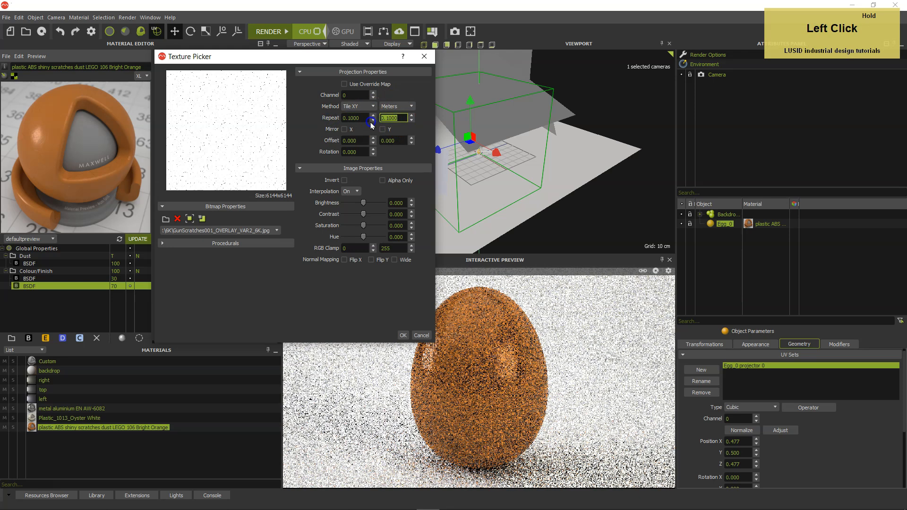
pyautogui.click(403, 335)
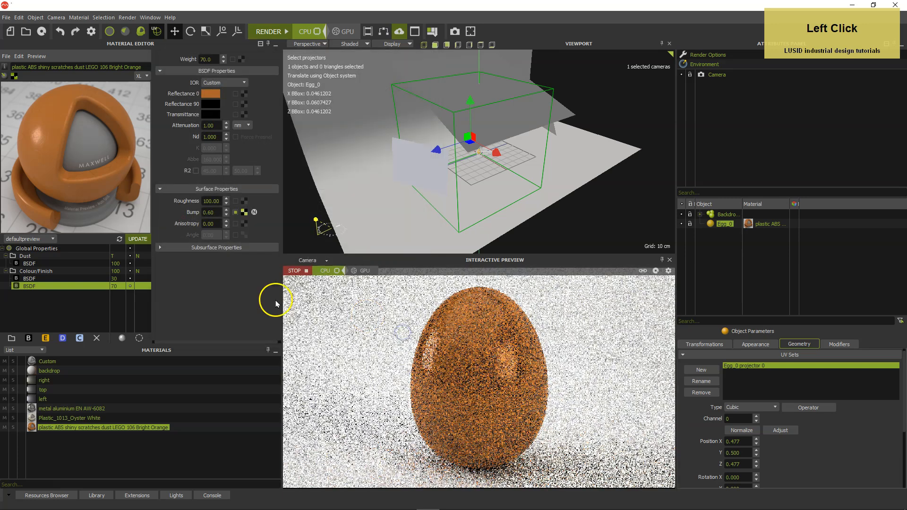
pyautogui.click(88, 278)
pyautogui.click(244, 212)
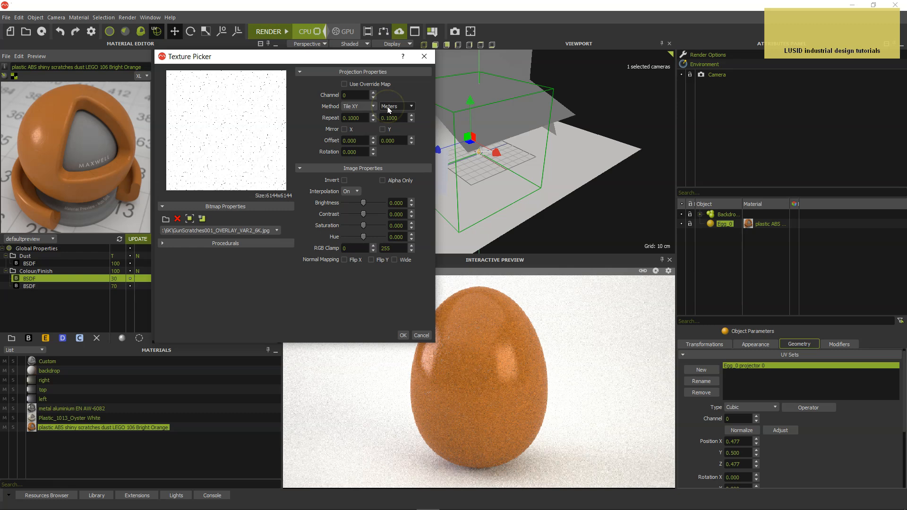
pyautogui.moveTo(365, 120); pyautogui.dragTo(327, 120)
pyautogui.moveTo(403, 118); pyautogui.dragTo(369, 122)
pyautogui.click(403, 335)
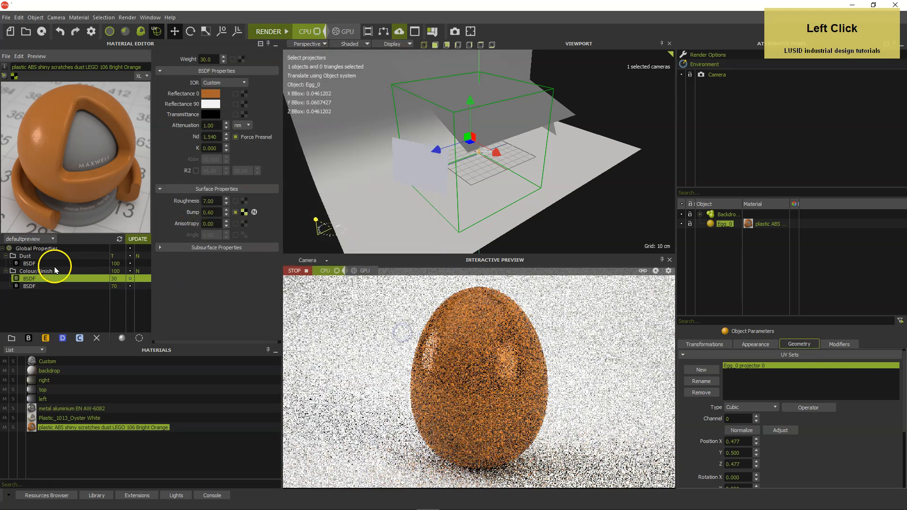
# Check the tiling units and repeat values of the Dust layer's mask texture and the Global Bump texture
pyautogui.click(49, 267)
pyautogui.click(44, 256)
pyautogui.click(241, 57)
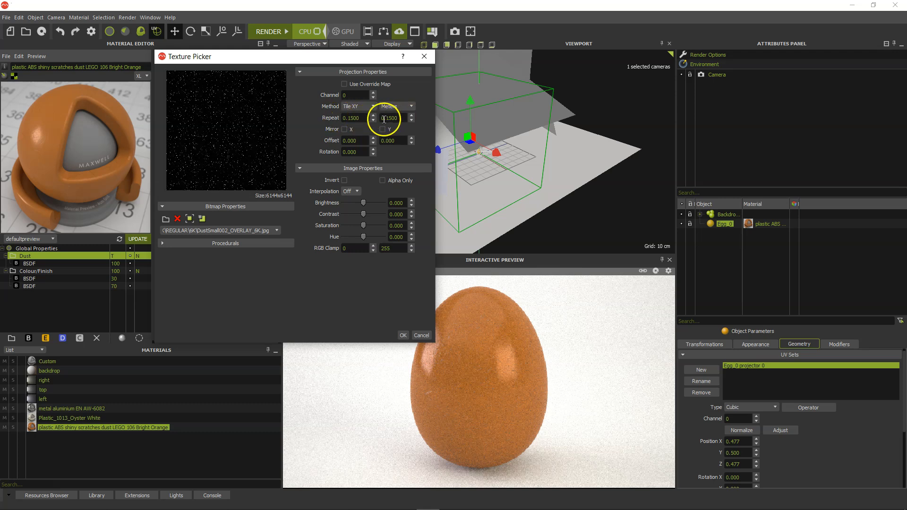
pyautogui.click(403, 336)
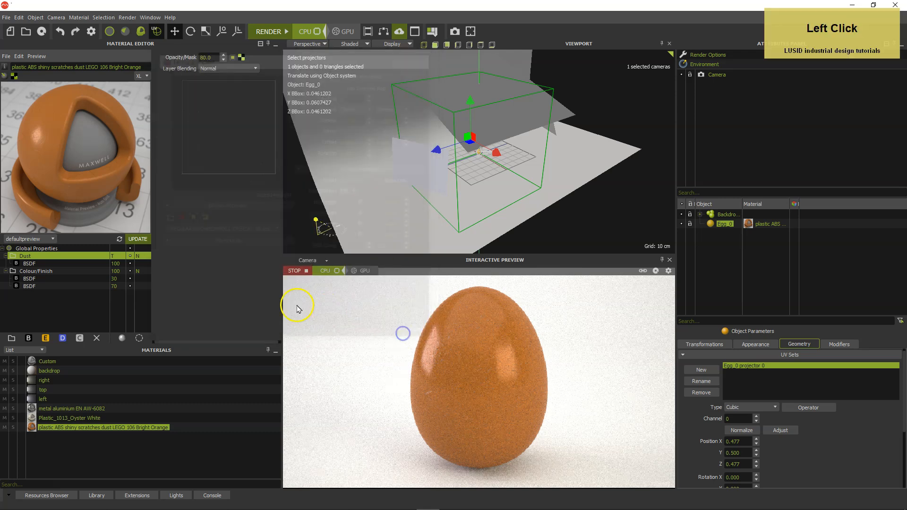
pyautogui.click(44, 248)
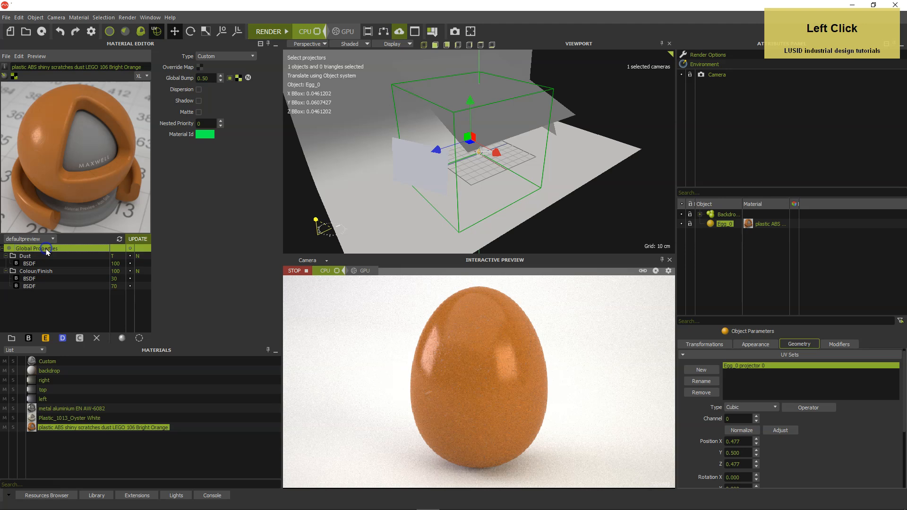
pyautogui.click(239, 77)
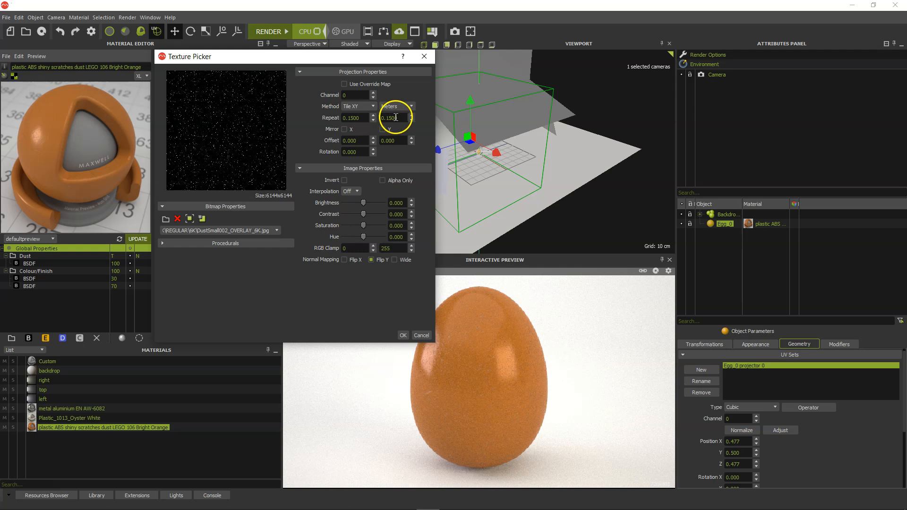
pyautogui.click(402, 335)
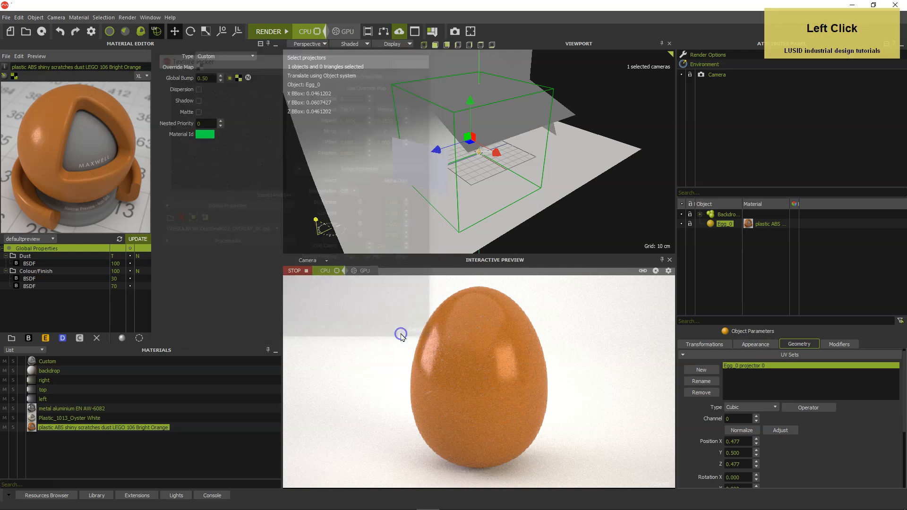